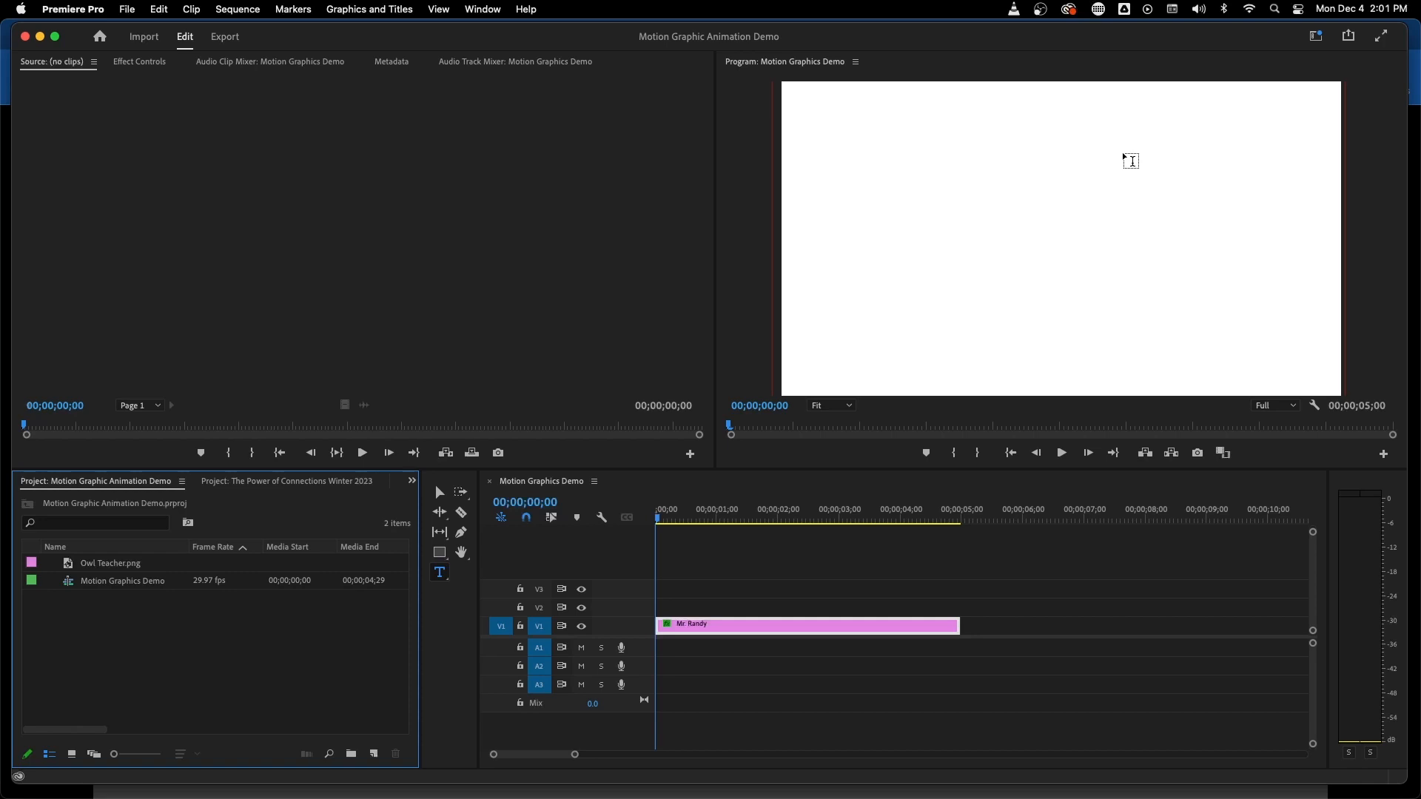
pyautogui.click(1318, 40)
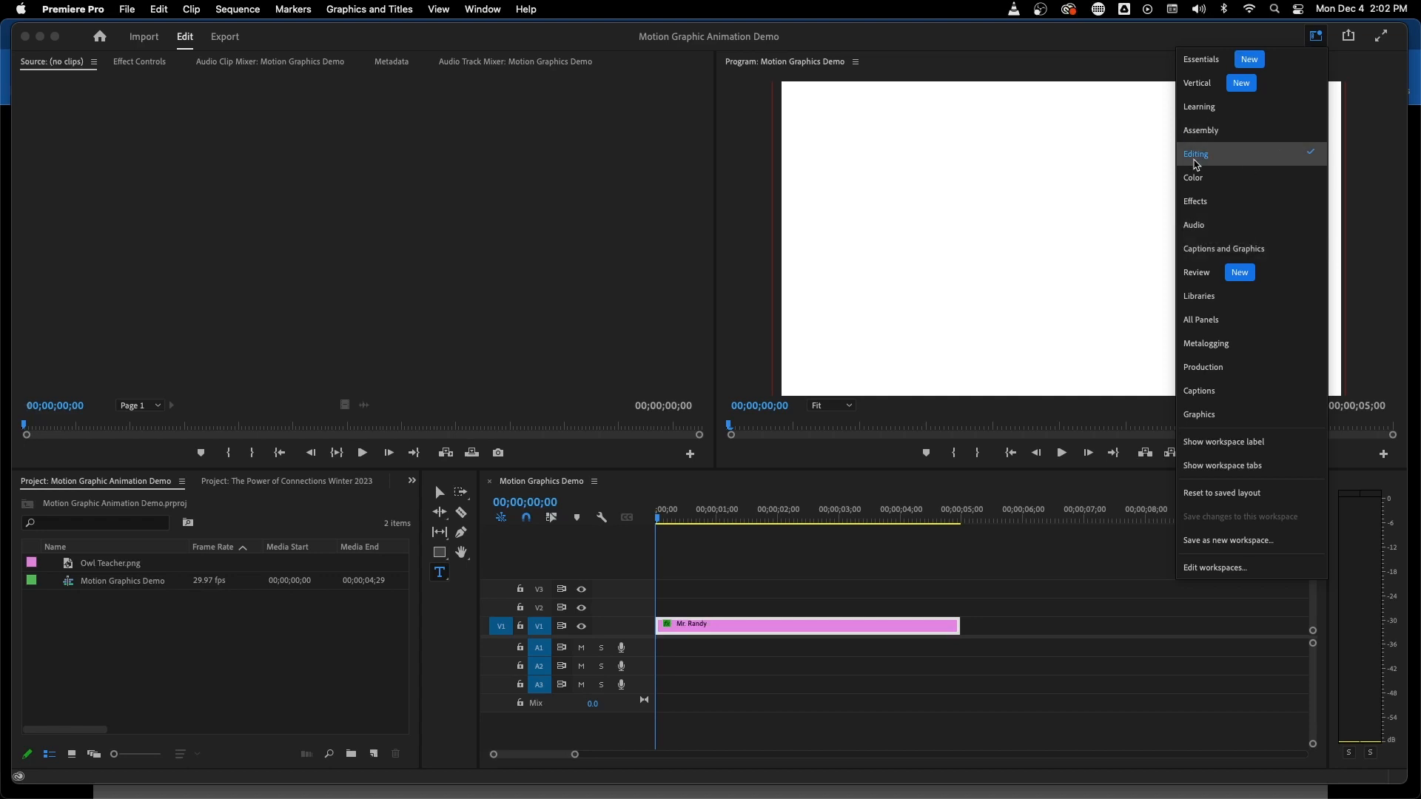
pyautogui.click(949, 39)
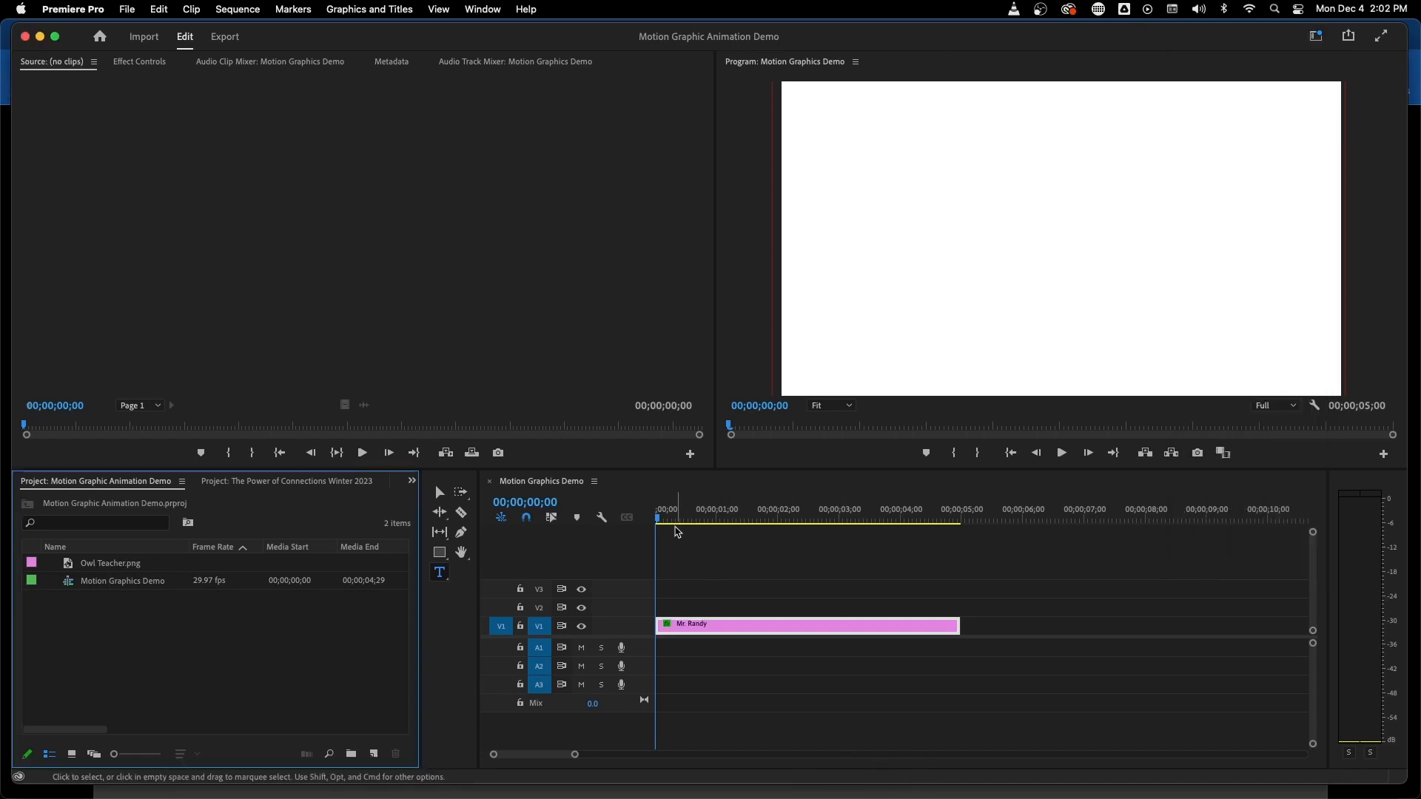
# Move the title graphic clip up to track V2 at the sequence start and extend its end to about 00;00;05;06
pyautogui.moveTo(738, 629); pyautogui.dragTo(735, 610)
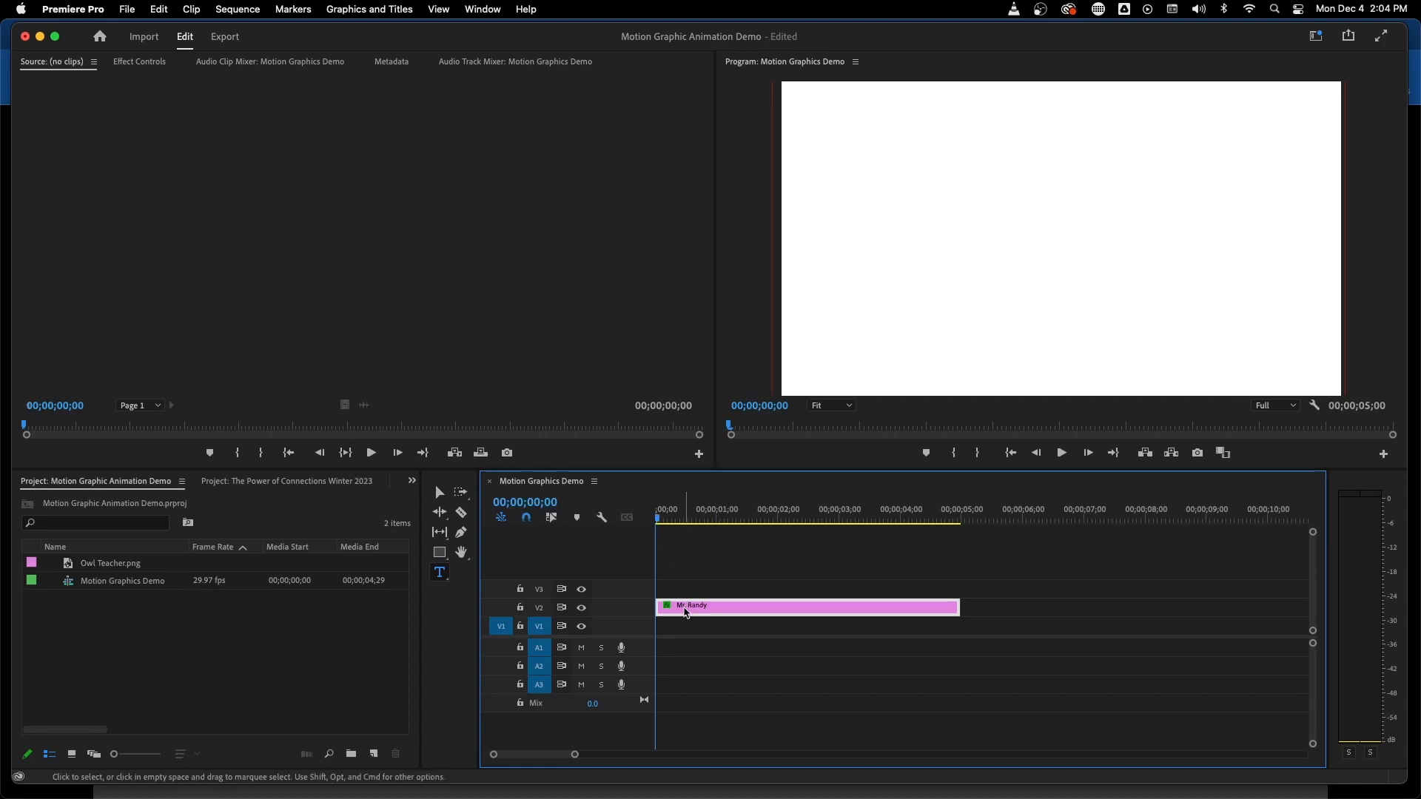
pyautogui.moveTo(685, 607); pyautogui.dragTo(967, 609)
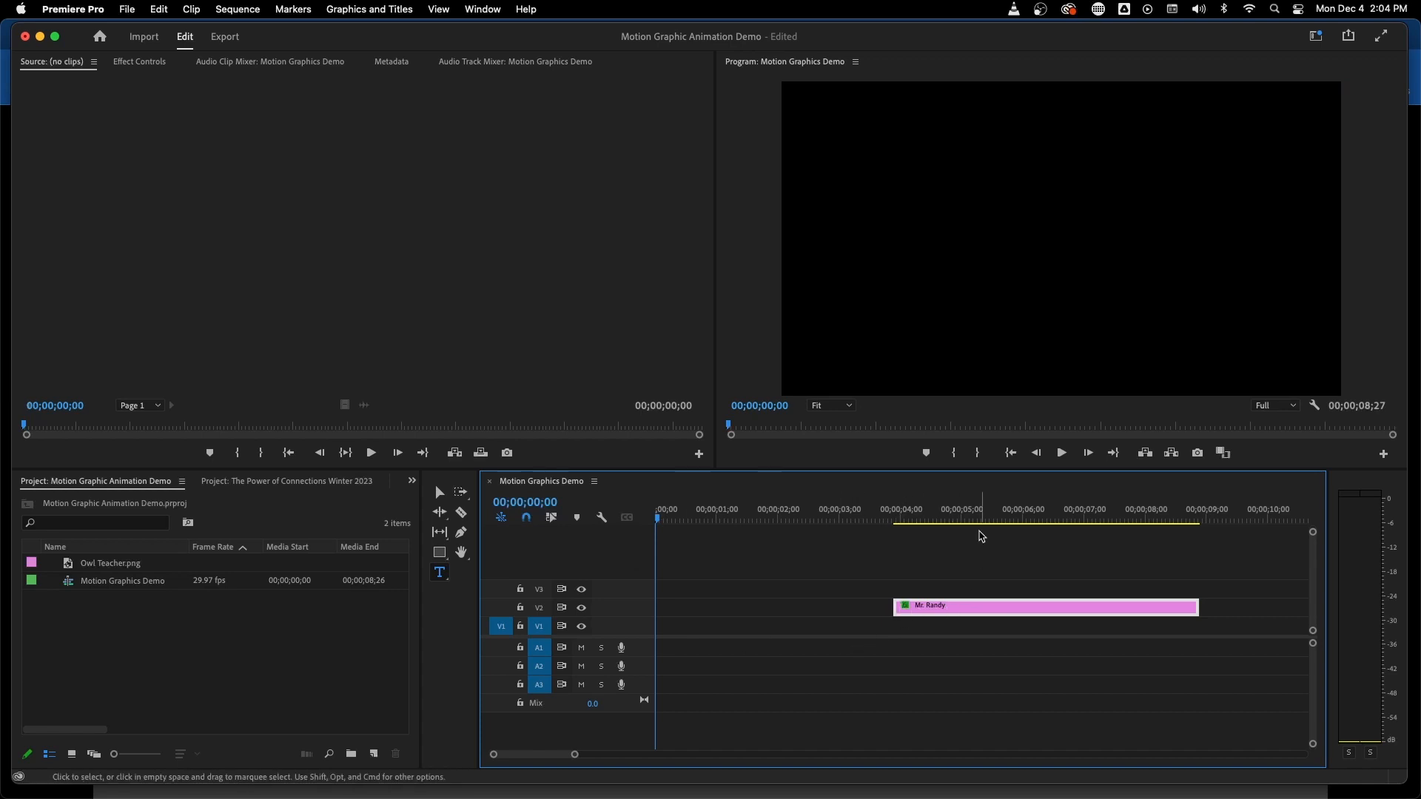
pyautogui.moveTo(955, 612); pyautogui.dragTo(722, 607)
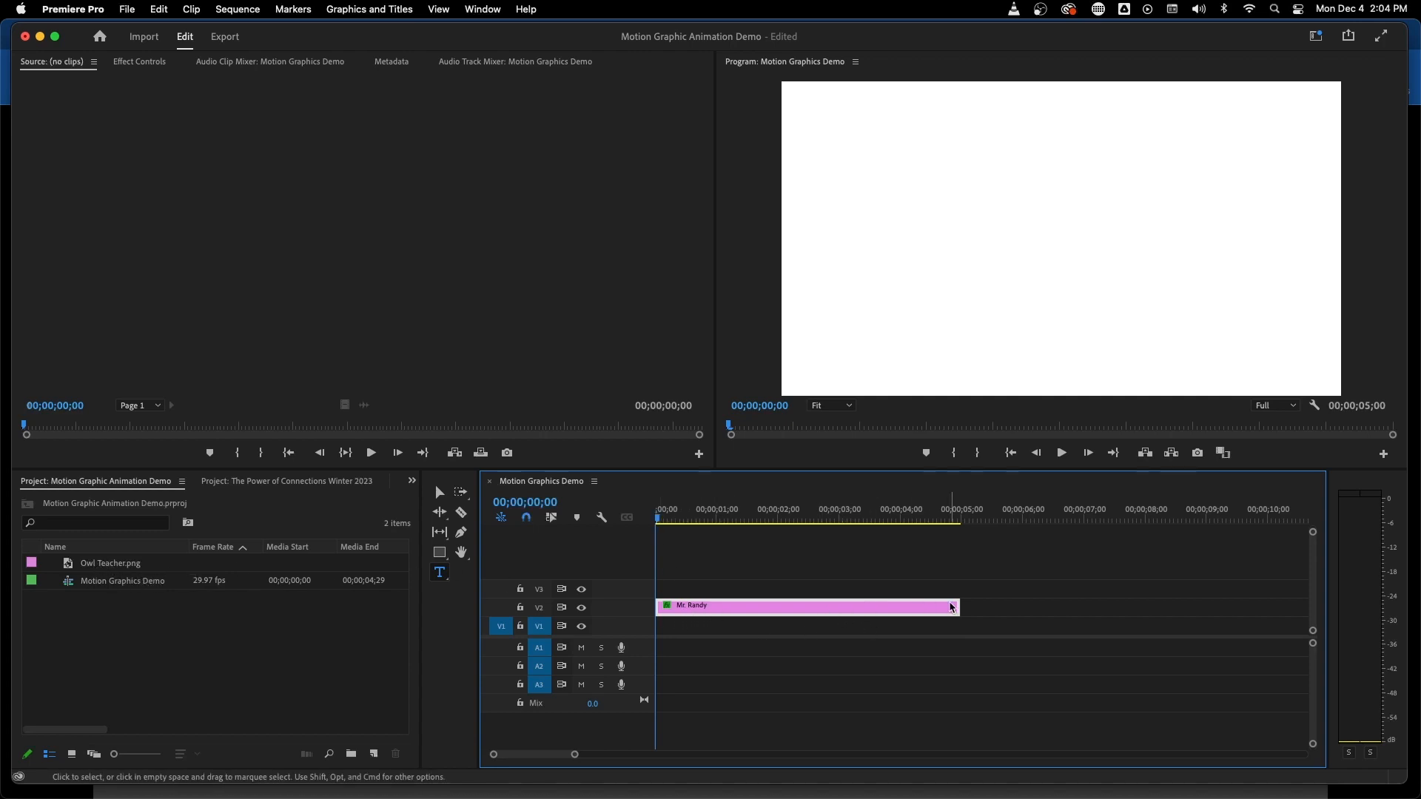
pyautogui.moveTo(953, 608)
pyautogui.mouseDown()
pyautogui.moveTo(1085, 604)
pyautogui.moveTo(945, 606)
pyautogui.moveTo(971, 606)
pyautogui.mouseUp()
# Scrub through the clip's opening animation and stop the playhead at 00;00;00;28
pyautogui.moveTo(662, 522)
pyautogui.mouseDown()
pyautogui.moveTo(805, 523)
pyautogui.moveTo(660, 527)
pyautogui.moveTo(711, 527)
pyautogui.moveTo(687, 528)
pyautogui.mouseUp()
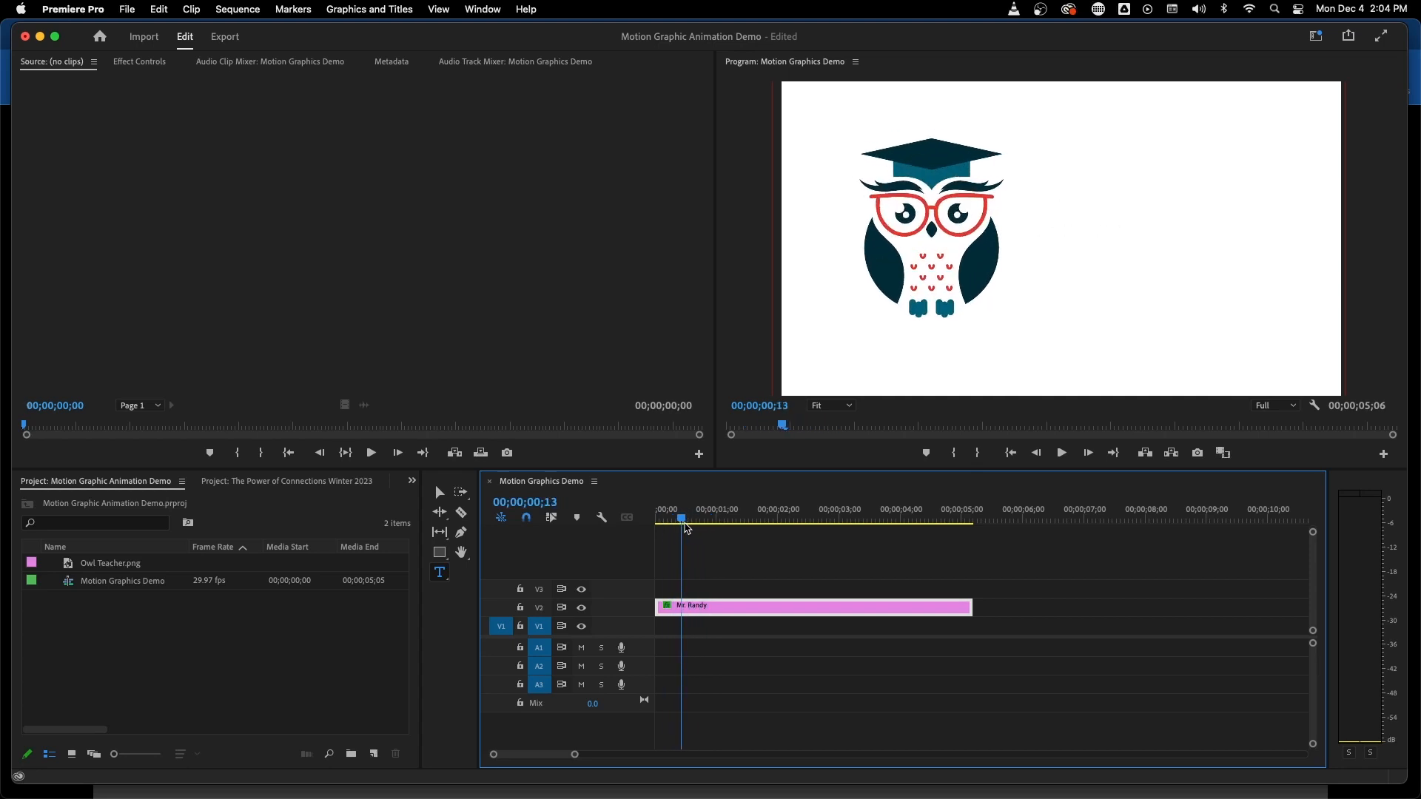
pyautogui.moveTo(687, 528); pyautogui.dragTo(713, 528)
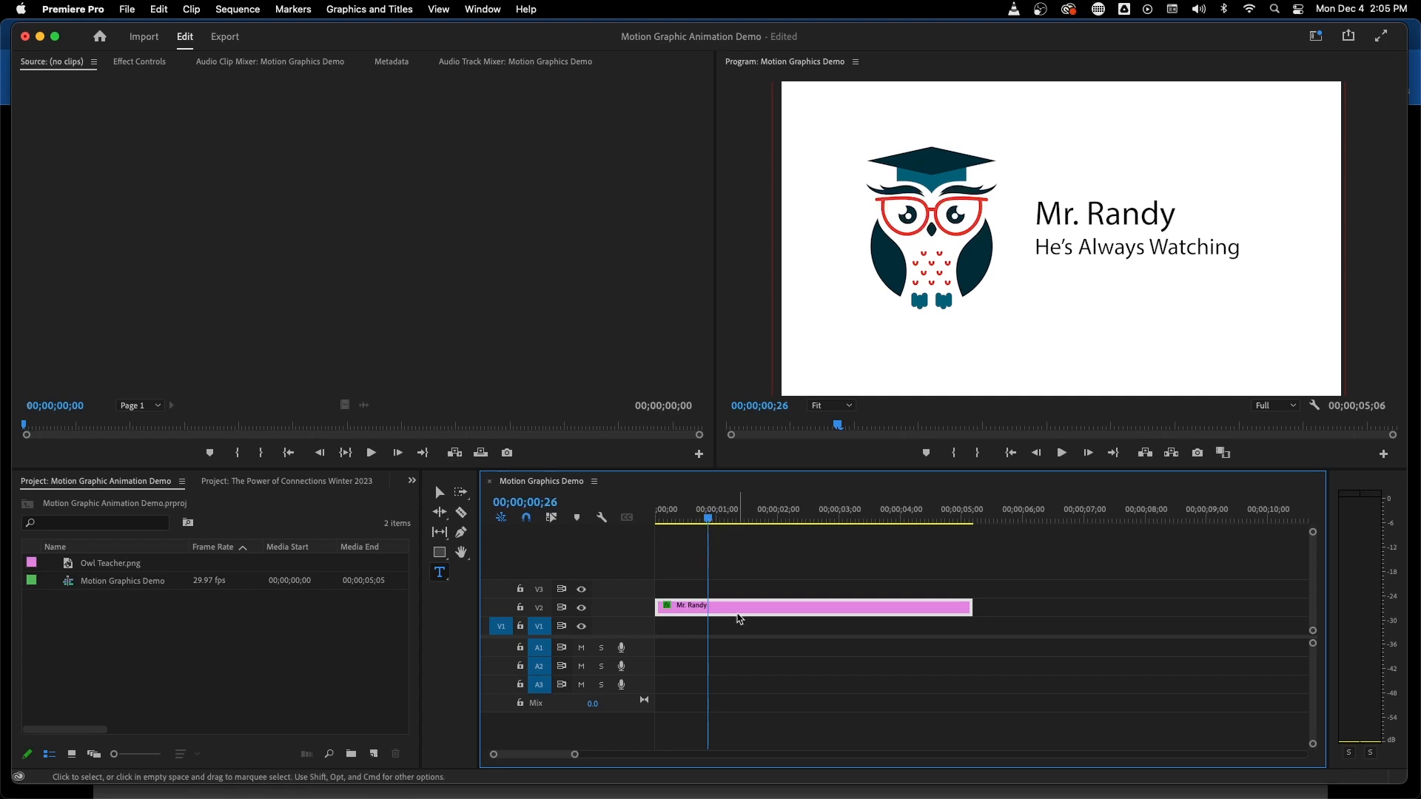
pyautogui.moveTo(712, 522)
pyautogui.mouseDown()
pyautogui.moveTo(890, 521)
pyautogui.moveTo(689, 519)
pyautogui.moveTo(713, 519)
pyautogui.mouseUp()
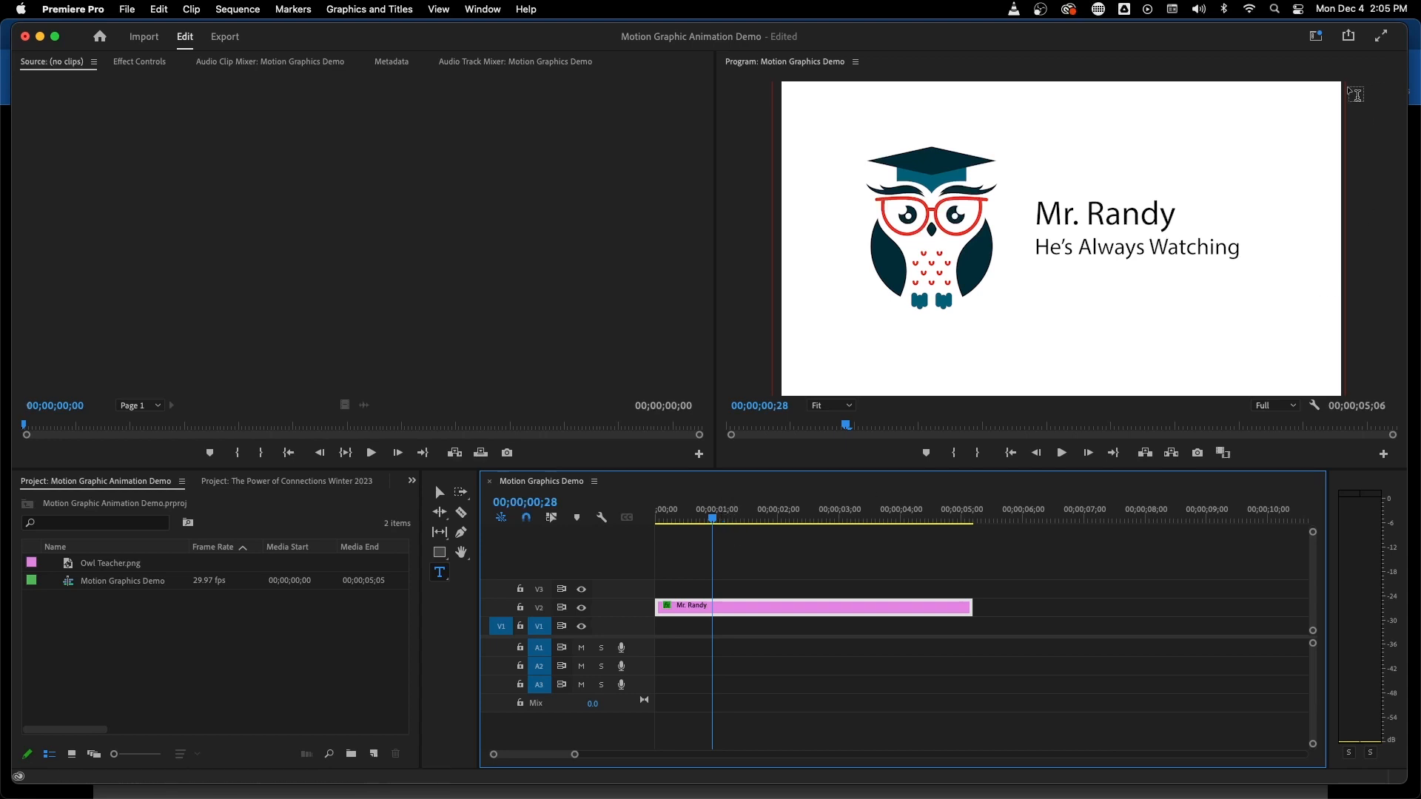
# Switch to the Captions and Graphics workspace and display the graphic's editable layer stack in Essential Graphics
pyautogui.click(1316, 35)
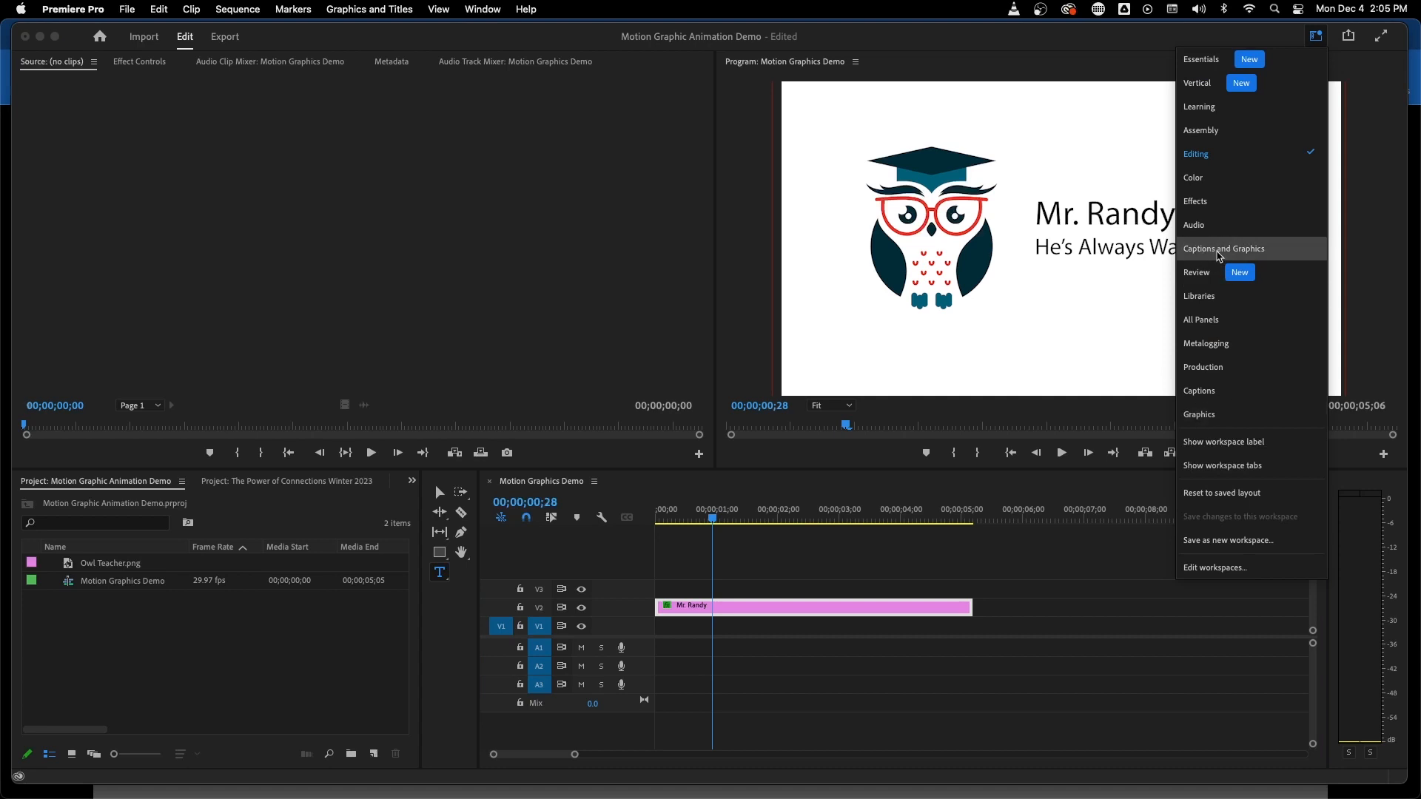
pyautogui.click(1225, 251)
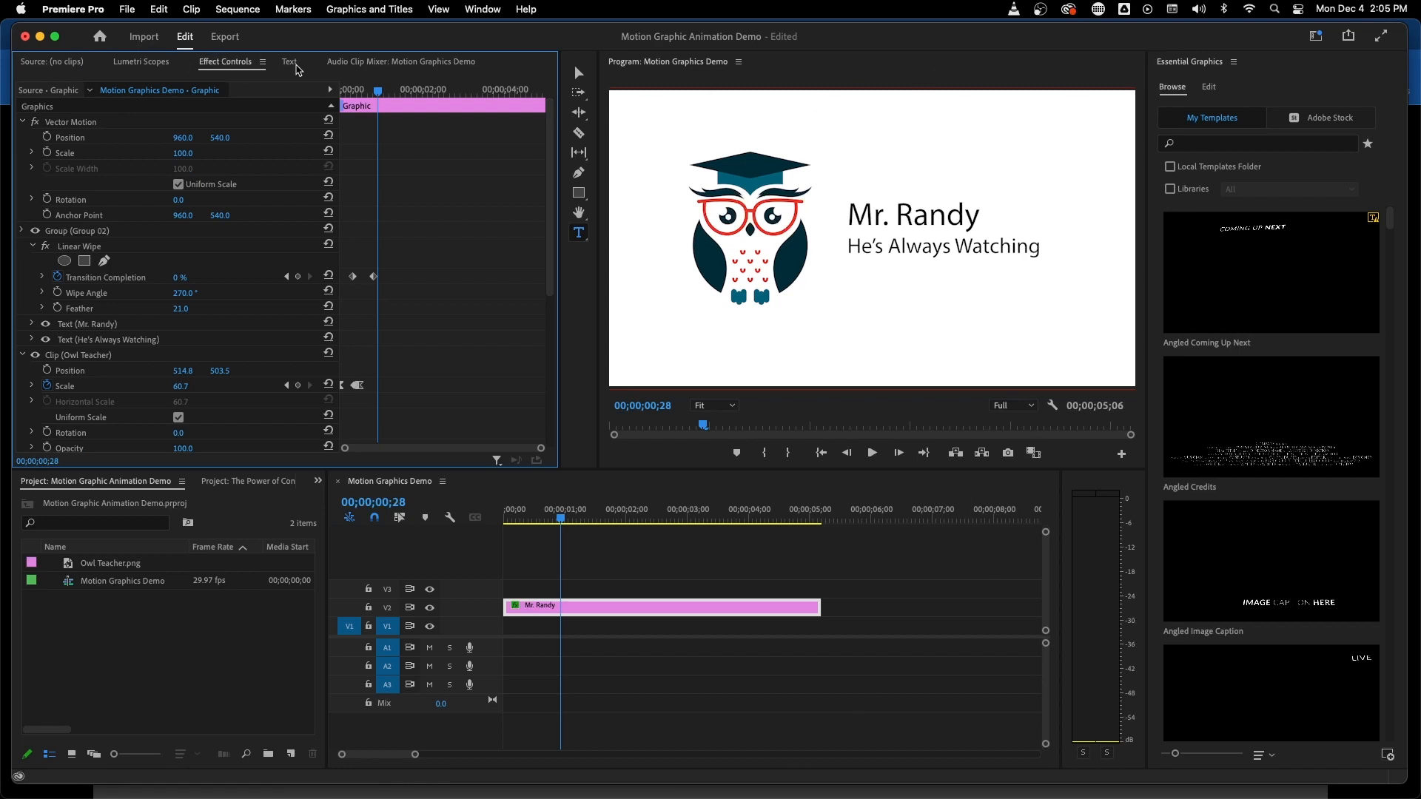
pyautogui.click(297, 65)
pyautogui.click(229, 63)
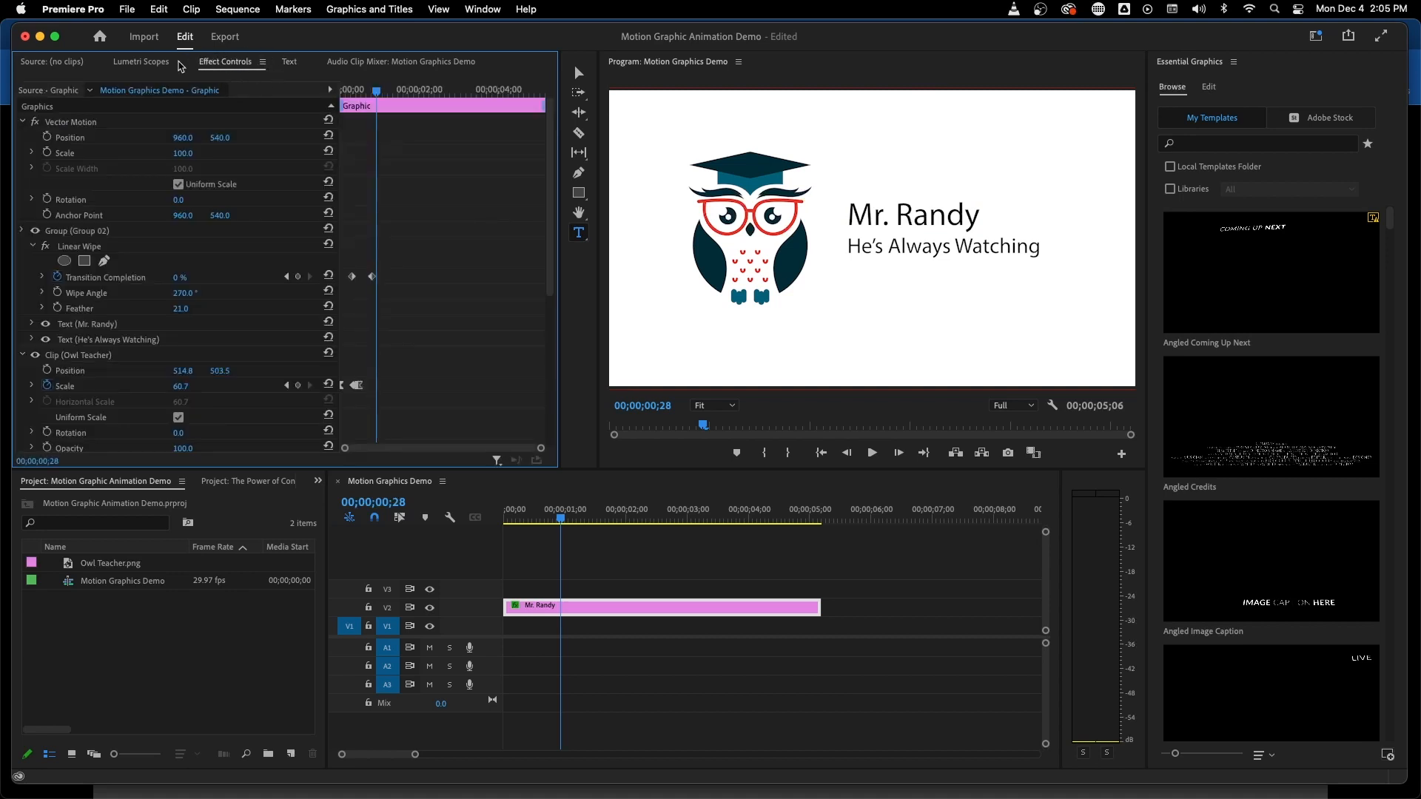
pyautogui.click(1314, 72)
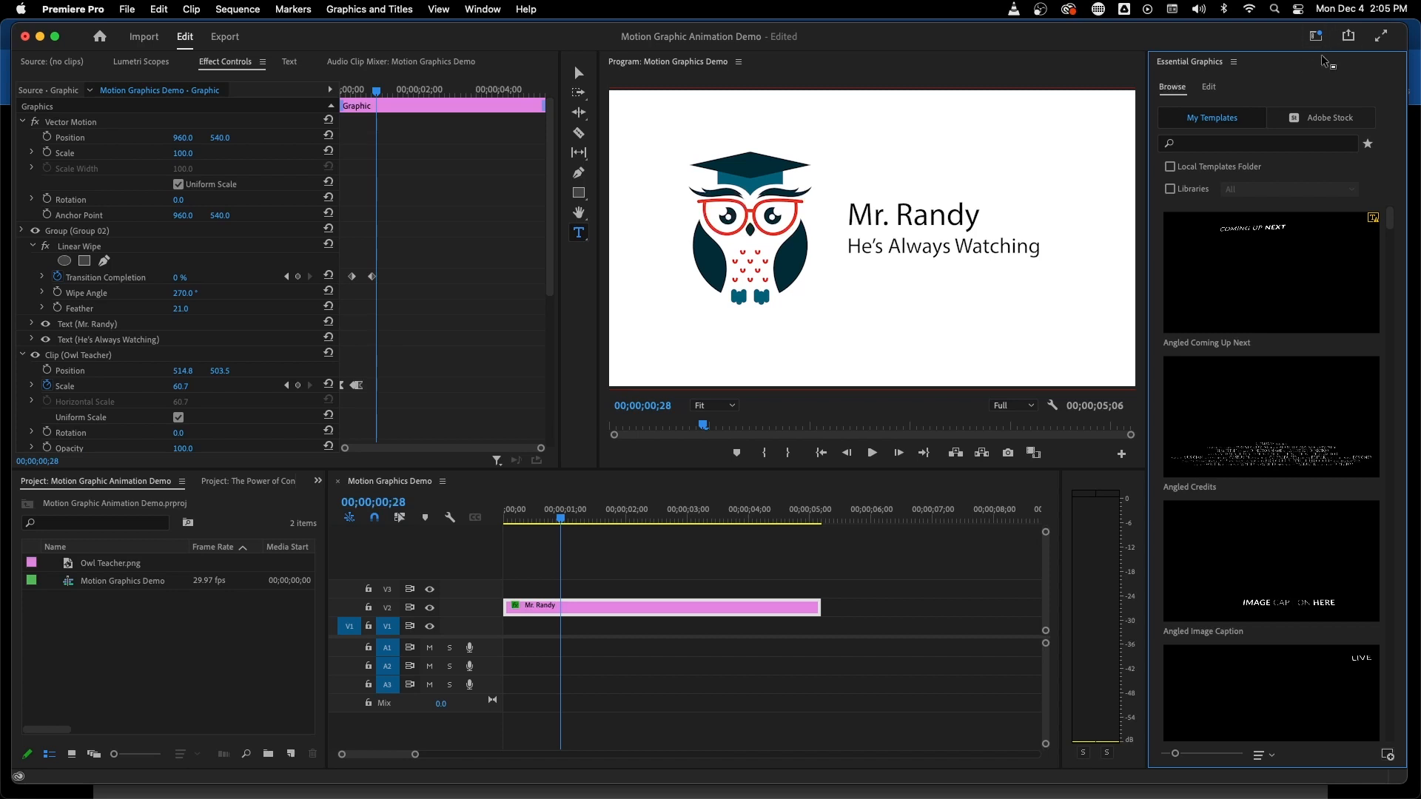
pyautogui.click(1209, 88)
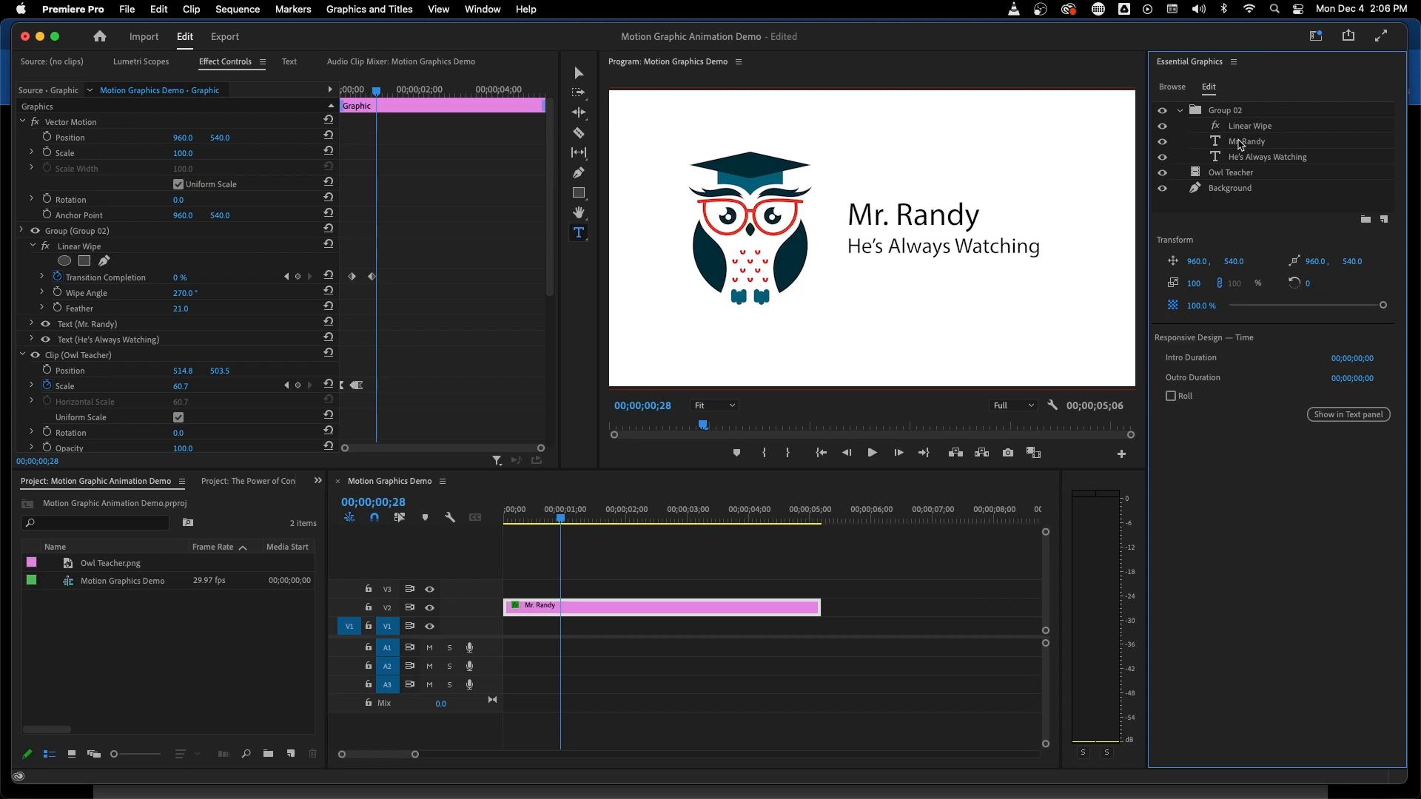
# Inspect the properties of the two text layers, the Owl Teacher layer and the Background layer one after another
pyautogui.click(1241, 143)
pyautogui.click(1243, 157)
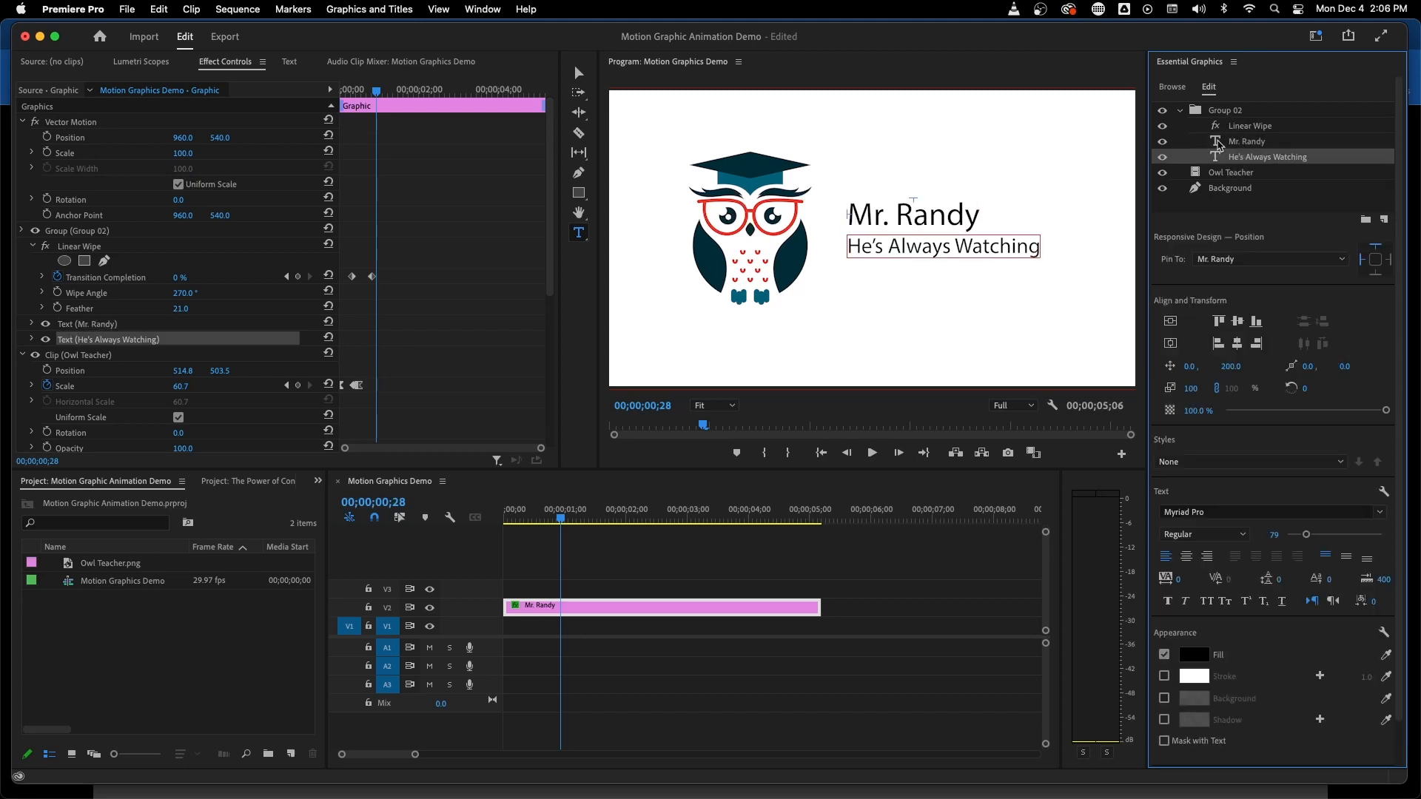
pyautogui.click(1230, 173)
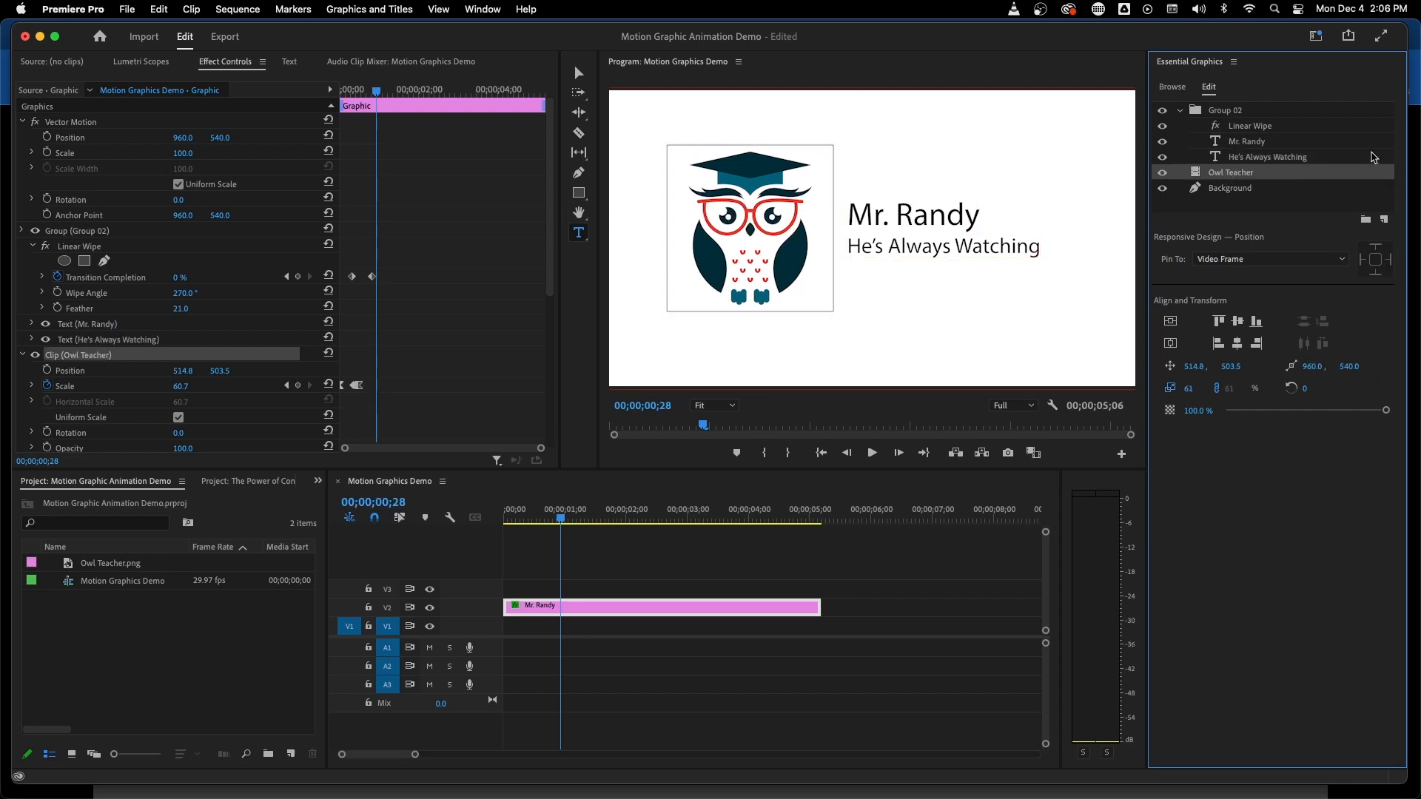
pyautogui.click(1222, 191)
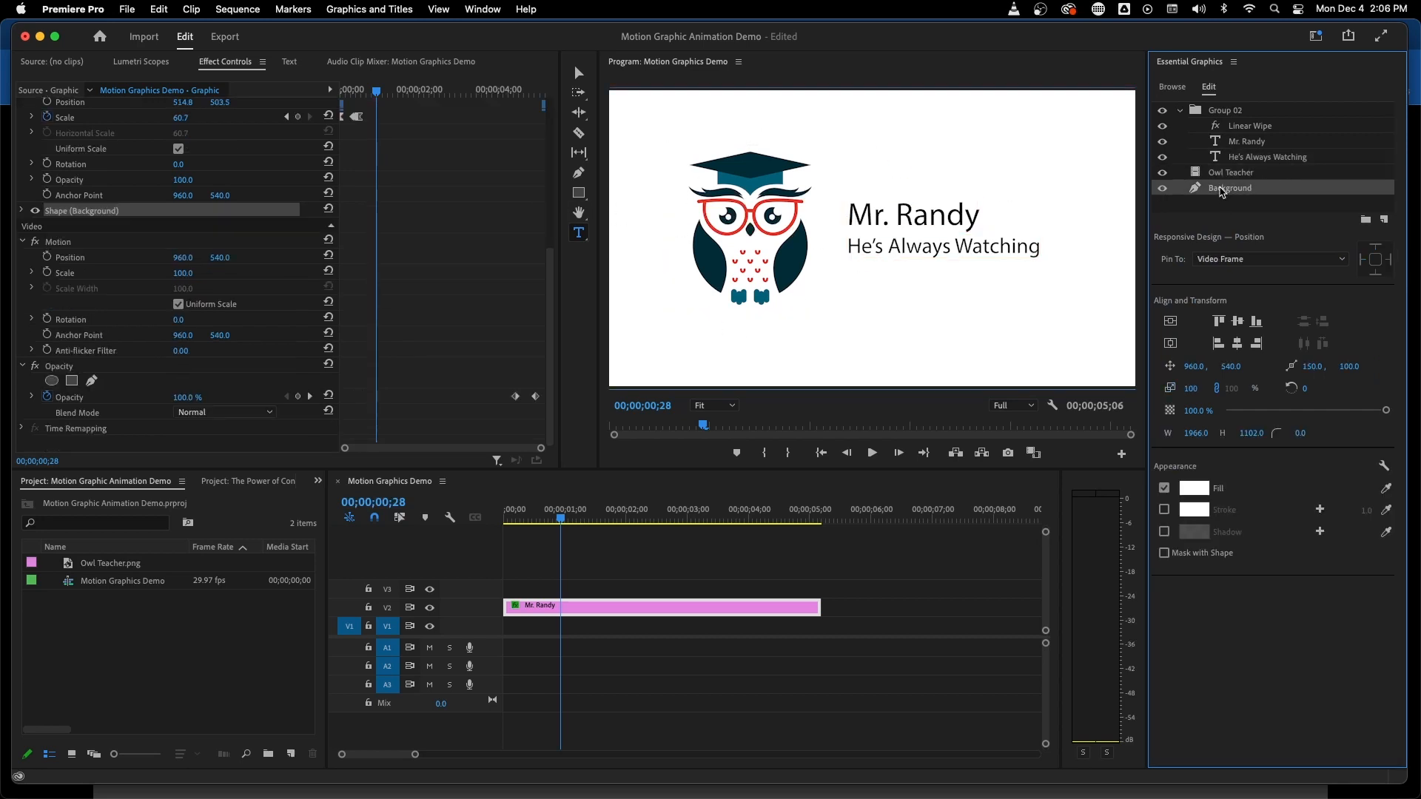
# Toggle the Background, Owl Teacher and He's Always Watching layers off and back on to see what each contributes
pyautogui.click(1162, 189)
pyautogui.click(1163, 189)
pyautogui.click(1162, 189)
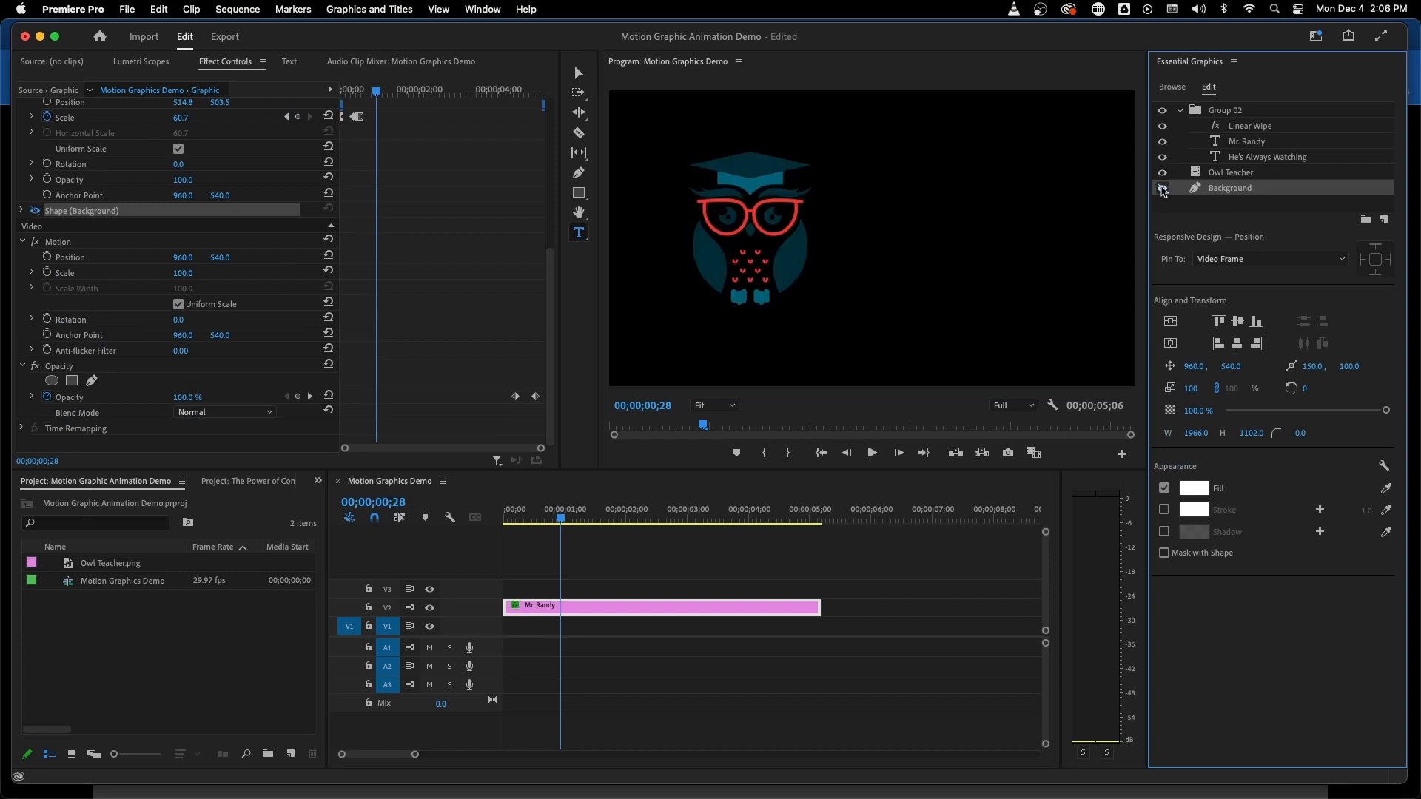
pyautogui.click(1162, 189)
pyautogui.click(1163, 173)
pyautogui.click(1163, 173)
pyautogui.click(1162, 157)
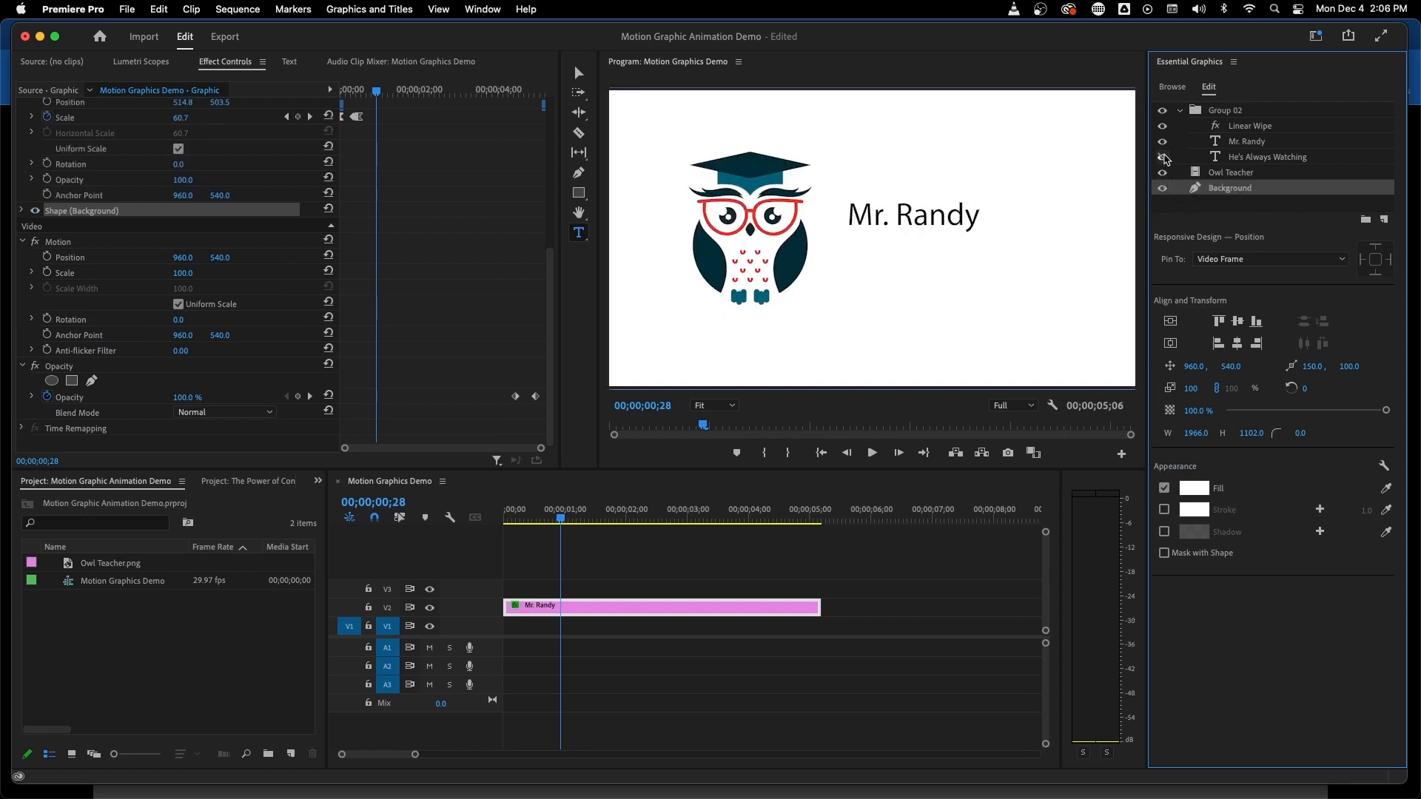
pyautogui.click(1163, 157)
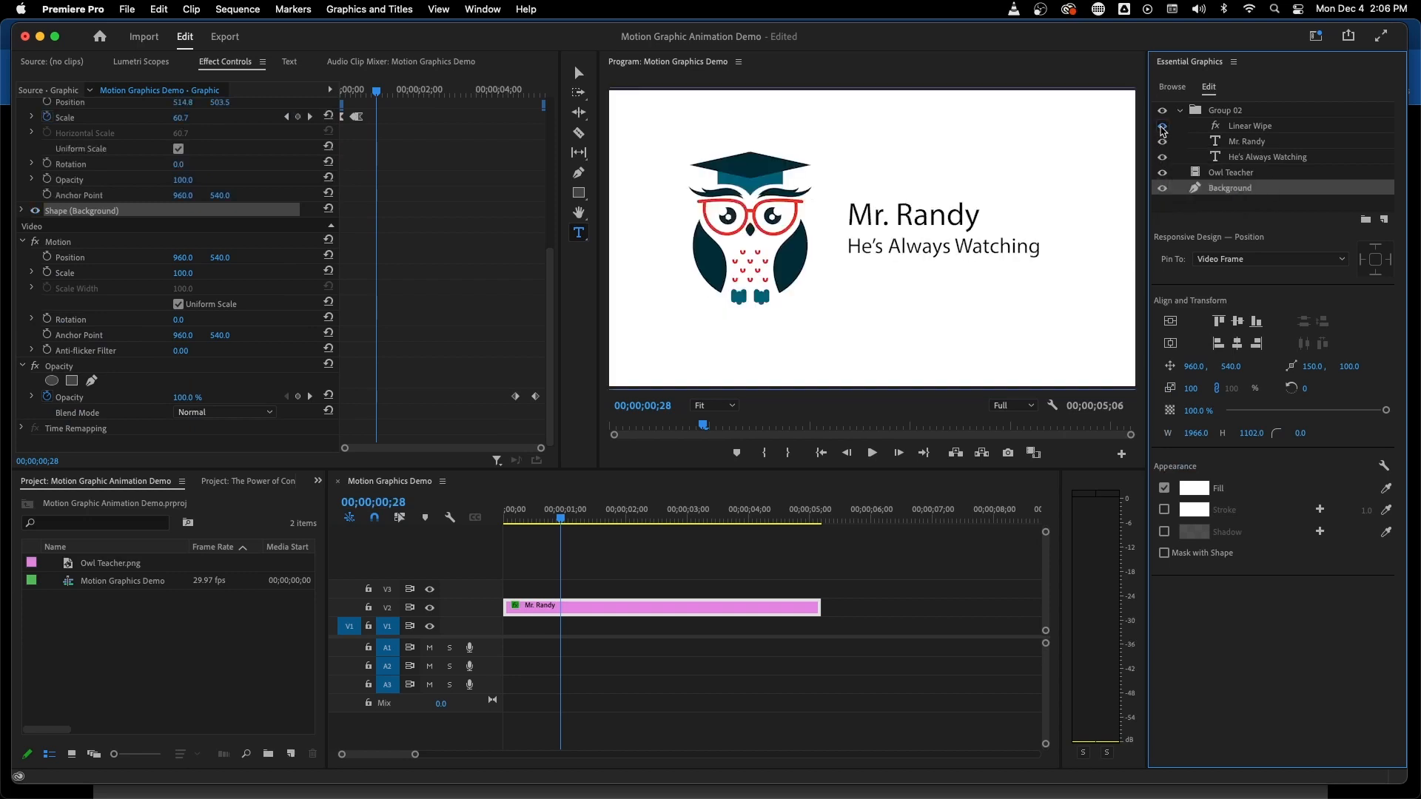
# Select the Linear Wipe effect in Group 02 to review its settings and turn off its visibility
pyautogui.click(1247, 128)
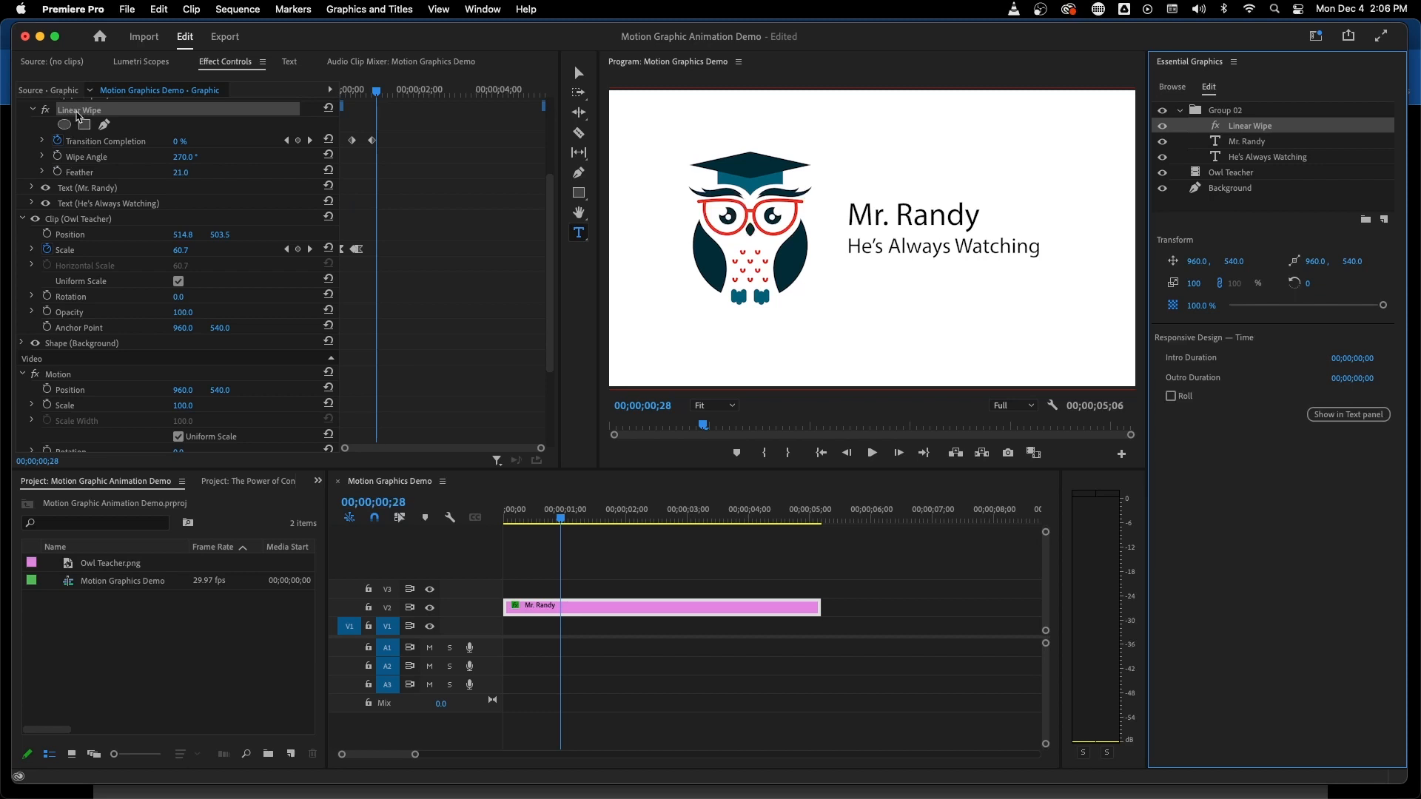
pyautogui.scroll(2, 144, 157)
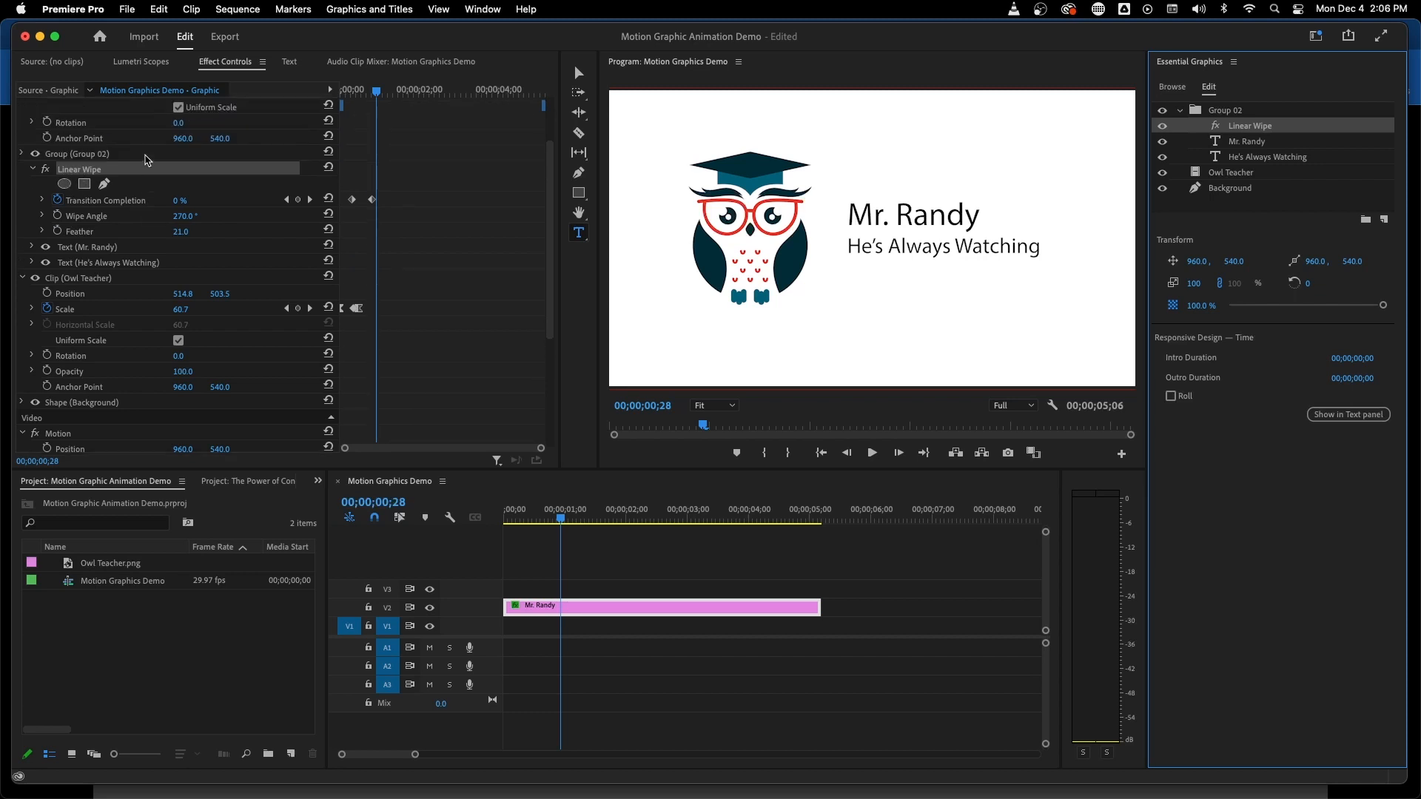
pyautogui.click(1383, 220)
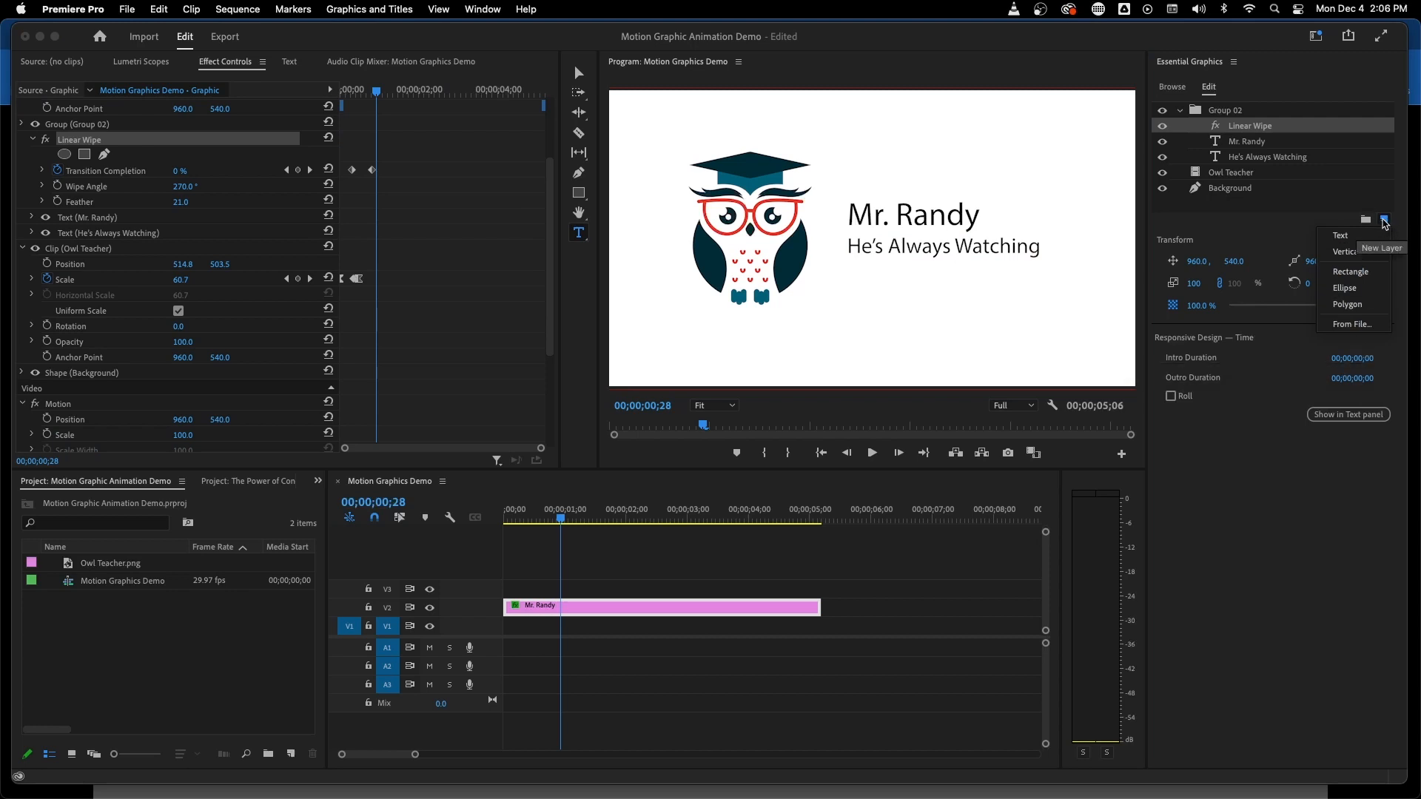
pyautogui.click(1254, 527)
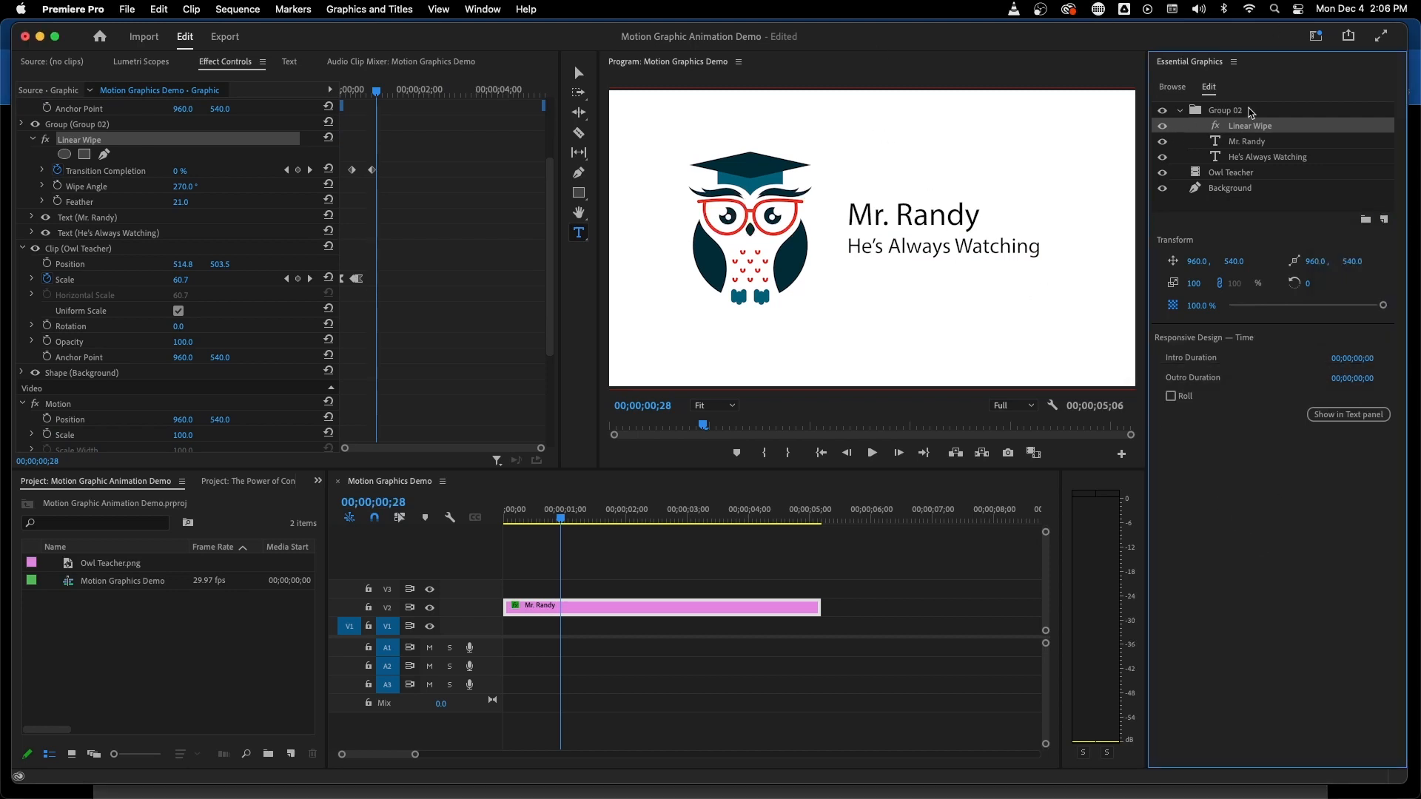
pyautogui.click(1162, 126)
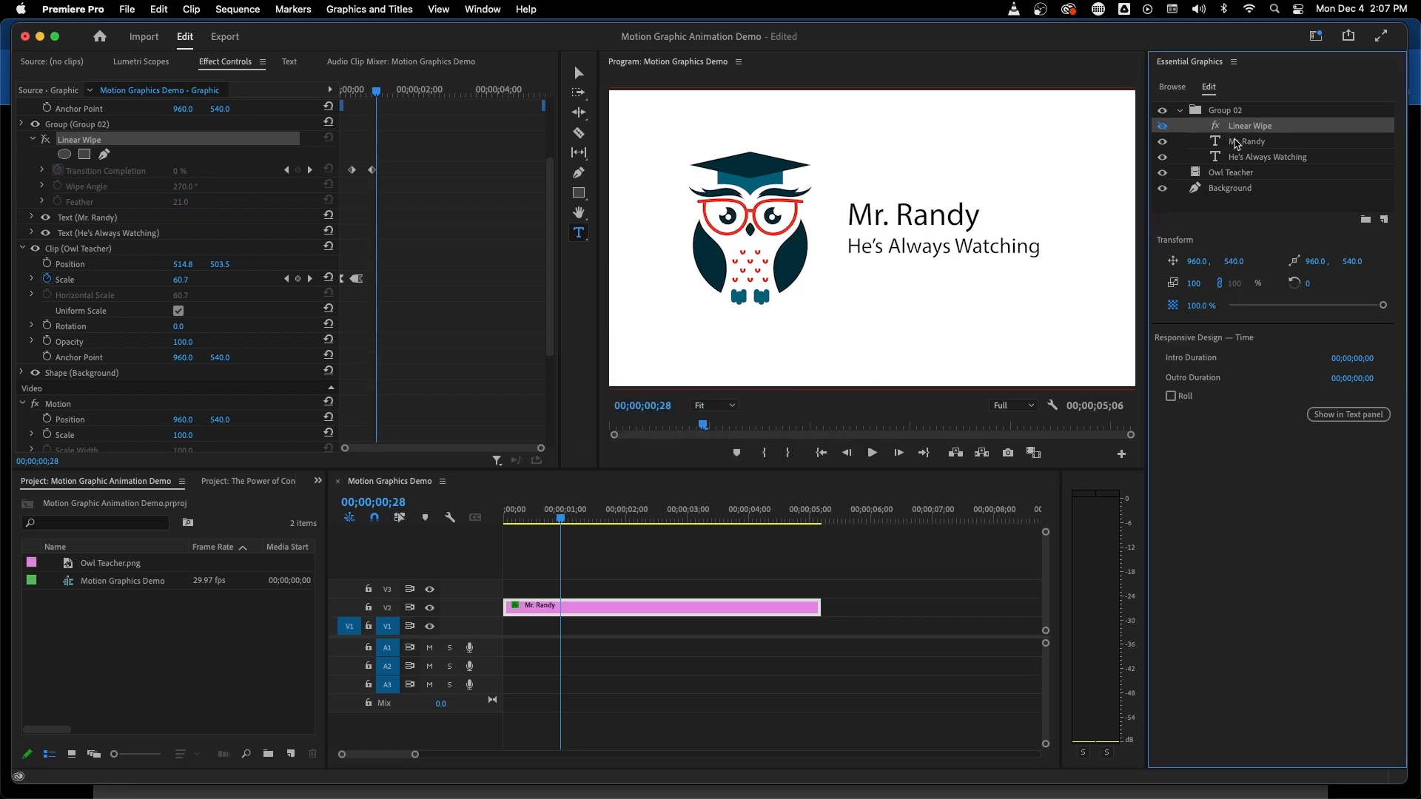
# Move the name text layer over the owl, to about position 383, 397, using the Selection tool
pyautogui.click(1238, 146)
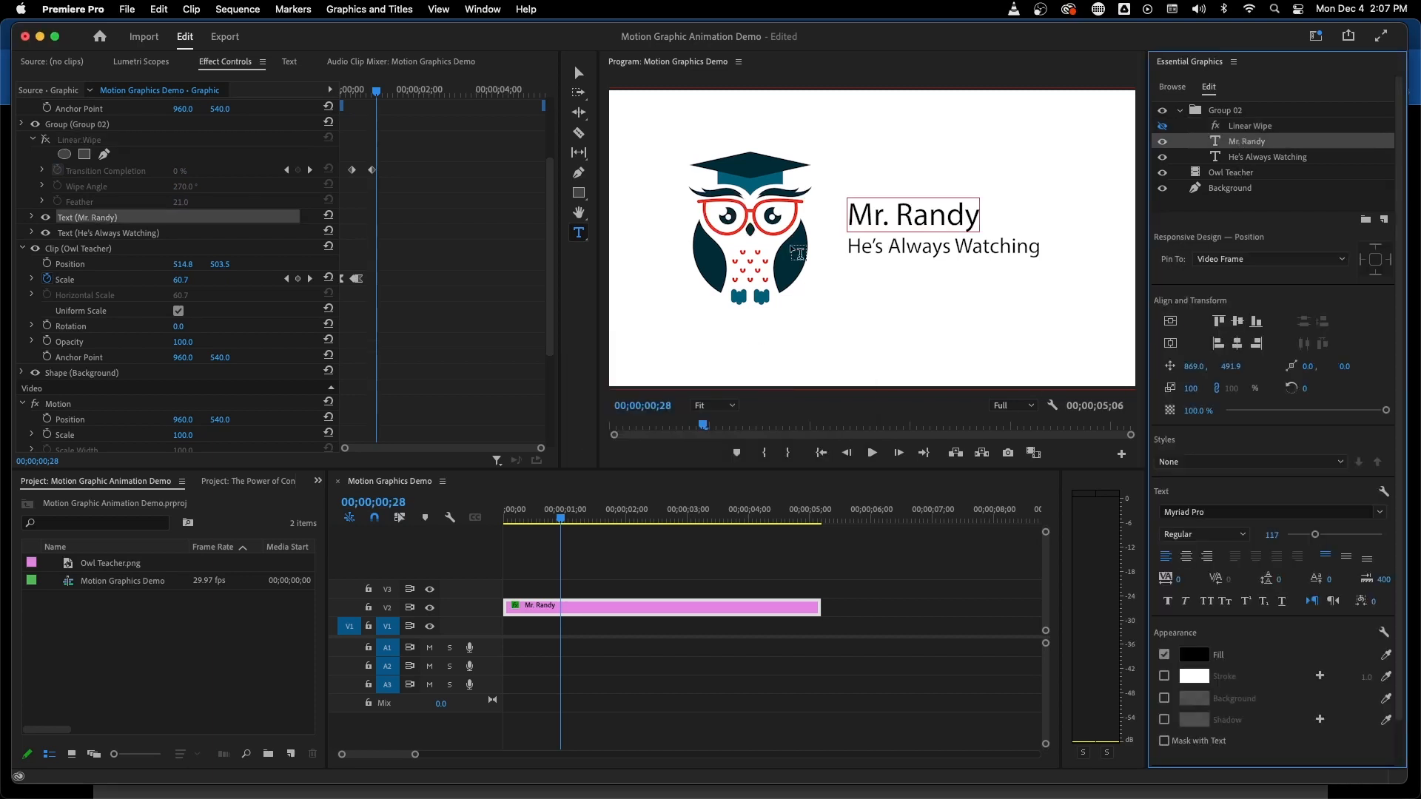
pyautogui.click(579, 72)
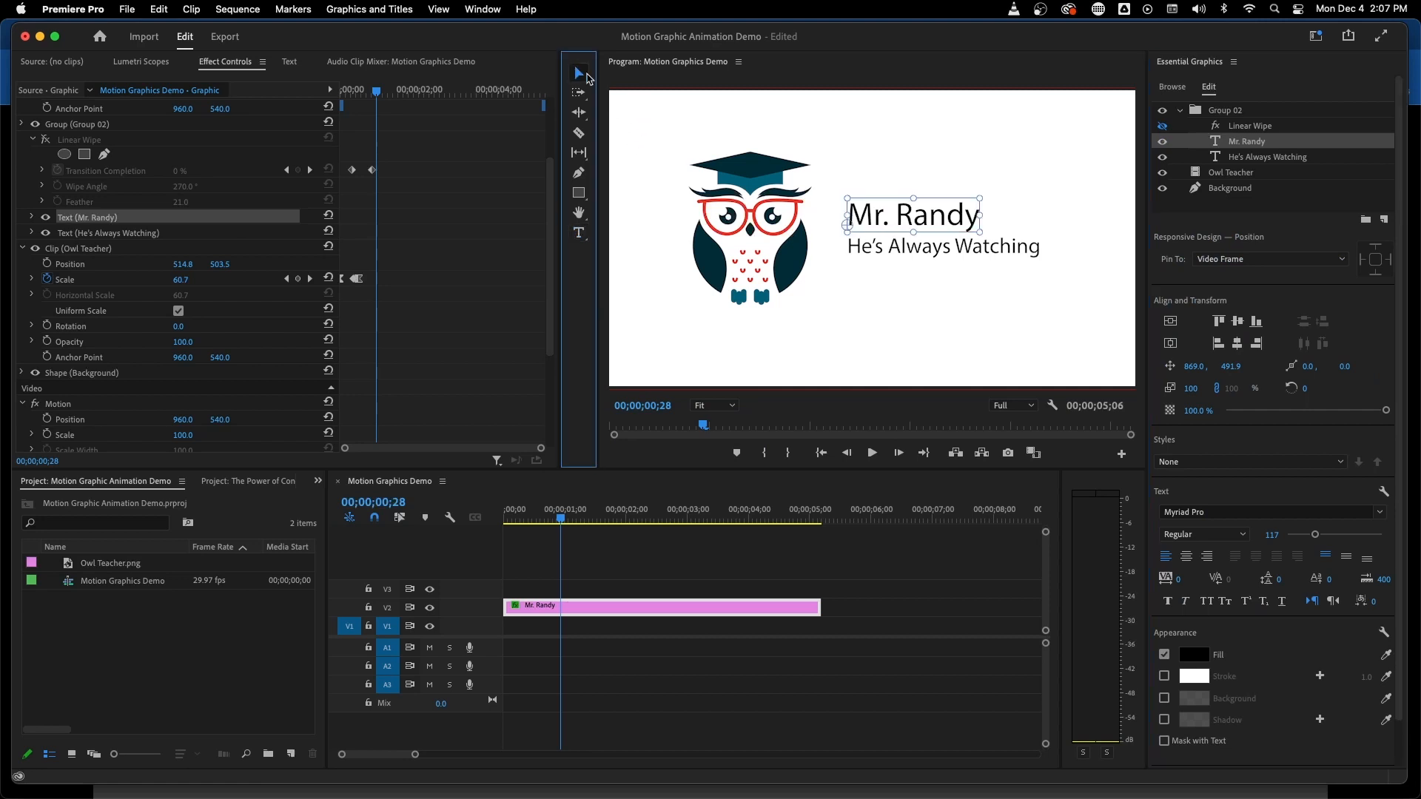
pyautogui.moveTo(893, 217); pyautogui.dragTo(759, 191)
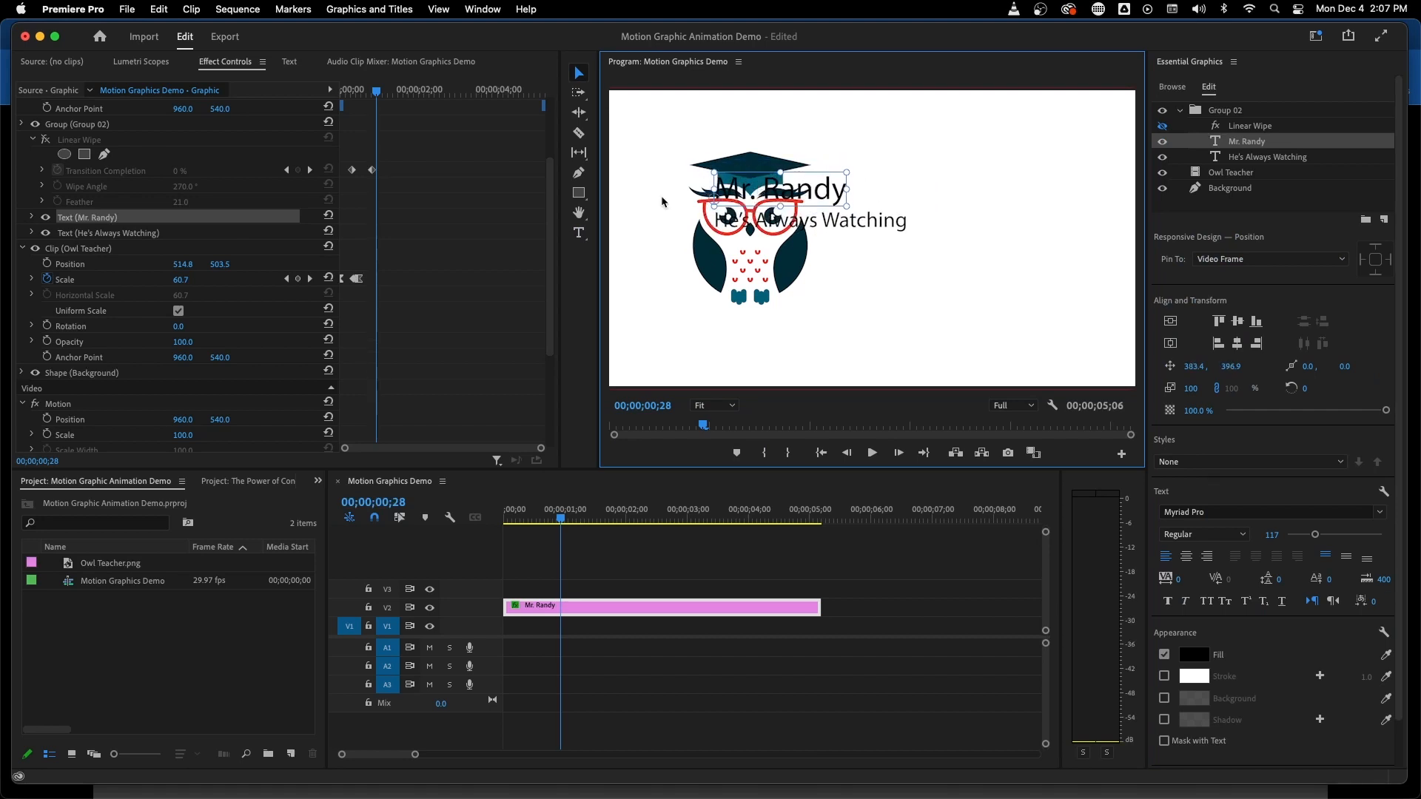
# Place the Owl Teacher layer above Group 02 and shift the owl up and left to about position 463, 447
pyautogui.click(1226, 174)
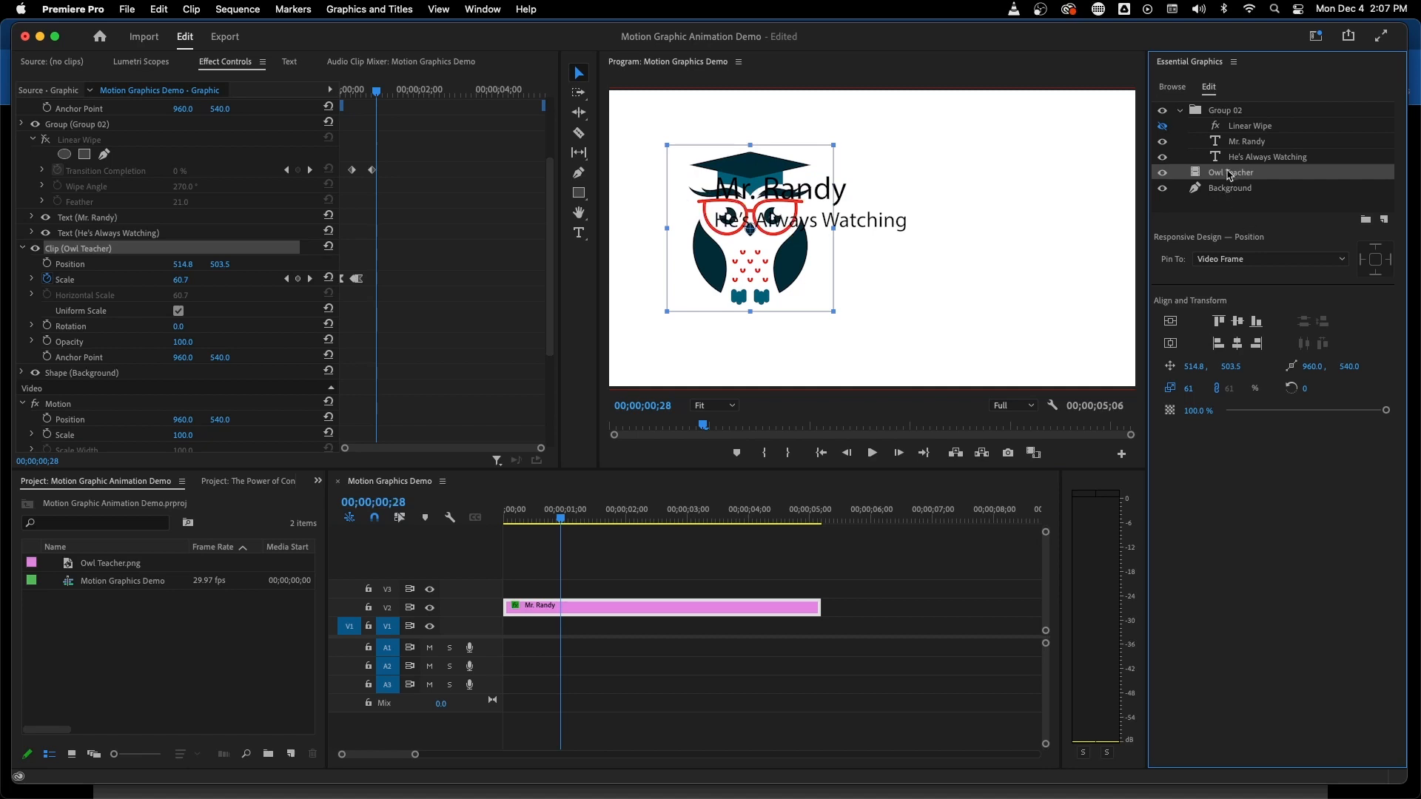
pyautogui.moveTo(1227, 175); pyautogui.dragTo(1218, 108)
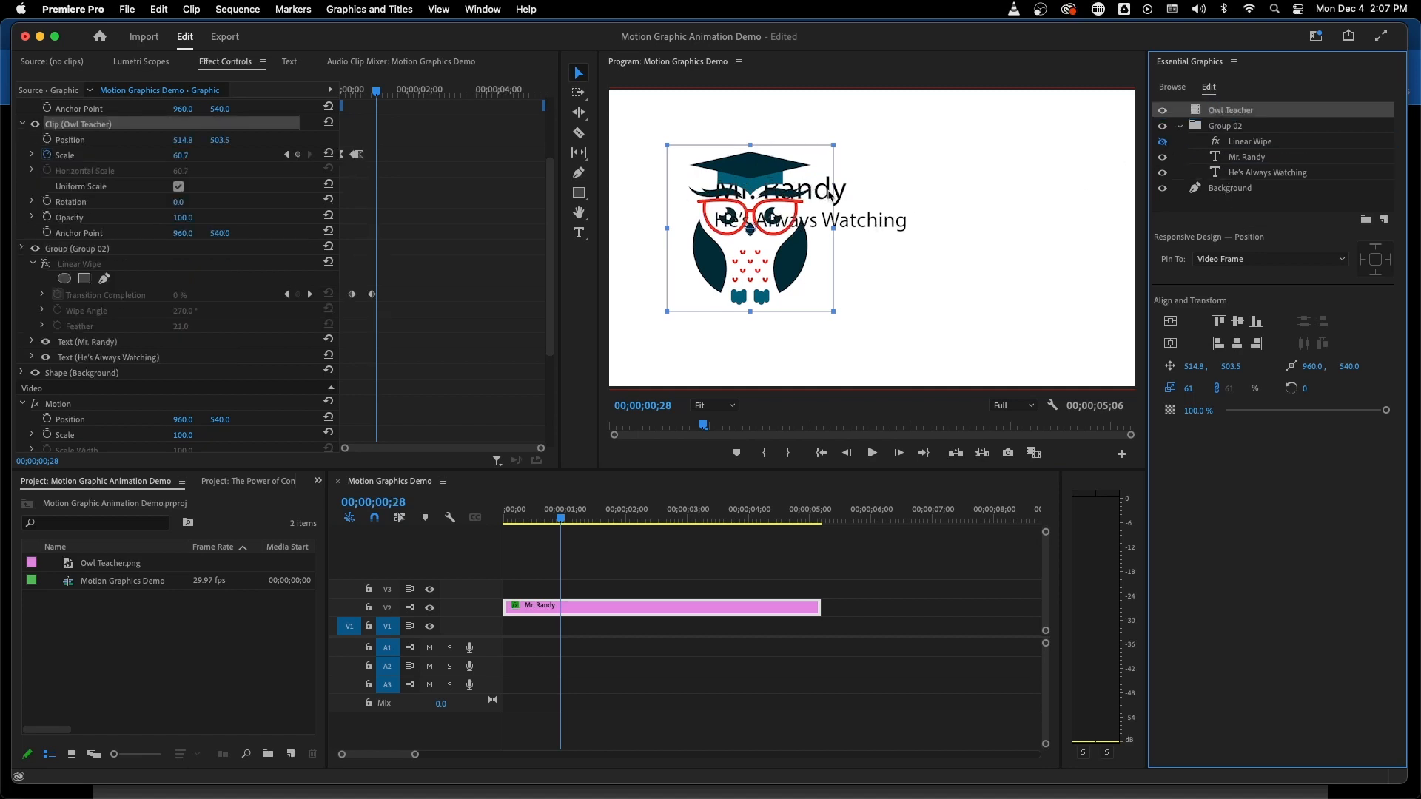
pyautogui.moveTo(830, 195)
pyautogui.mouseDown()
pyautogui.moveTo(830, 216)
pyautogui.moveTo(765, 148)
pyautogui.moveTo(851, 153)
pyautogui.moveTo(831, 202)
pyautogui.moveTo(810, 165)
pyautogui.moveTo(814, 177)
pyautogui.mouseUp()
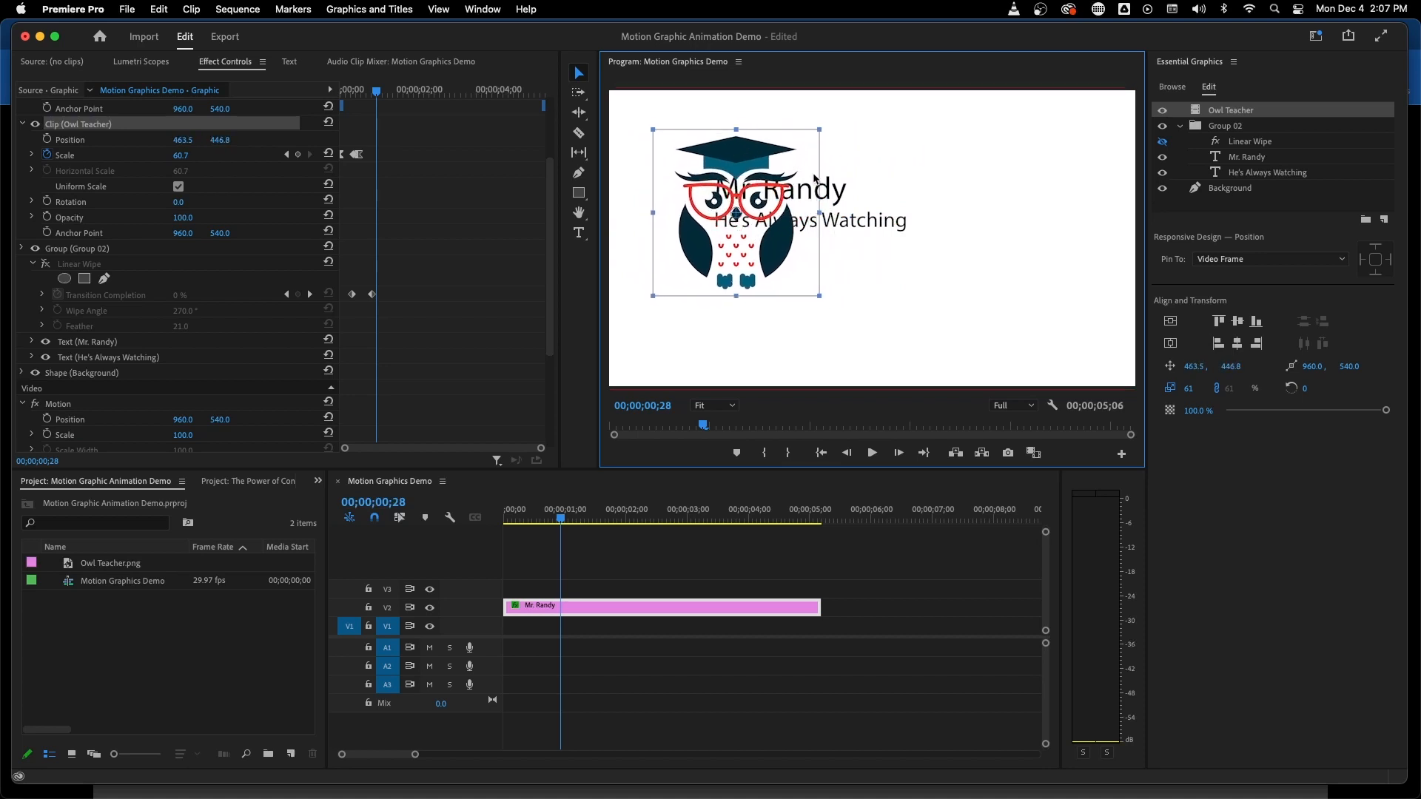
# Undo the owl move, the layer reordering and the text move
pyautogui.press('super+z')
pyautogui.press('super+z')
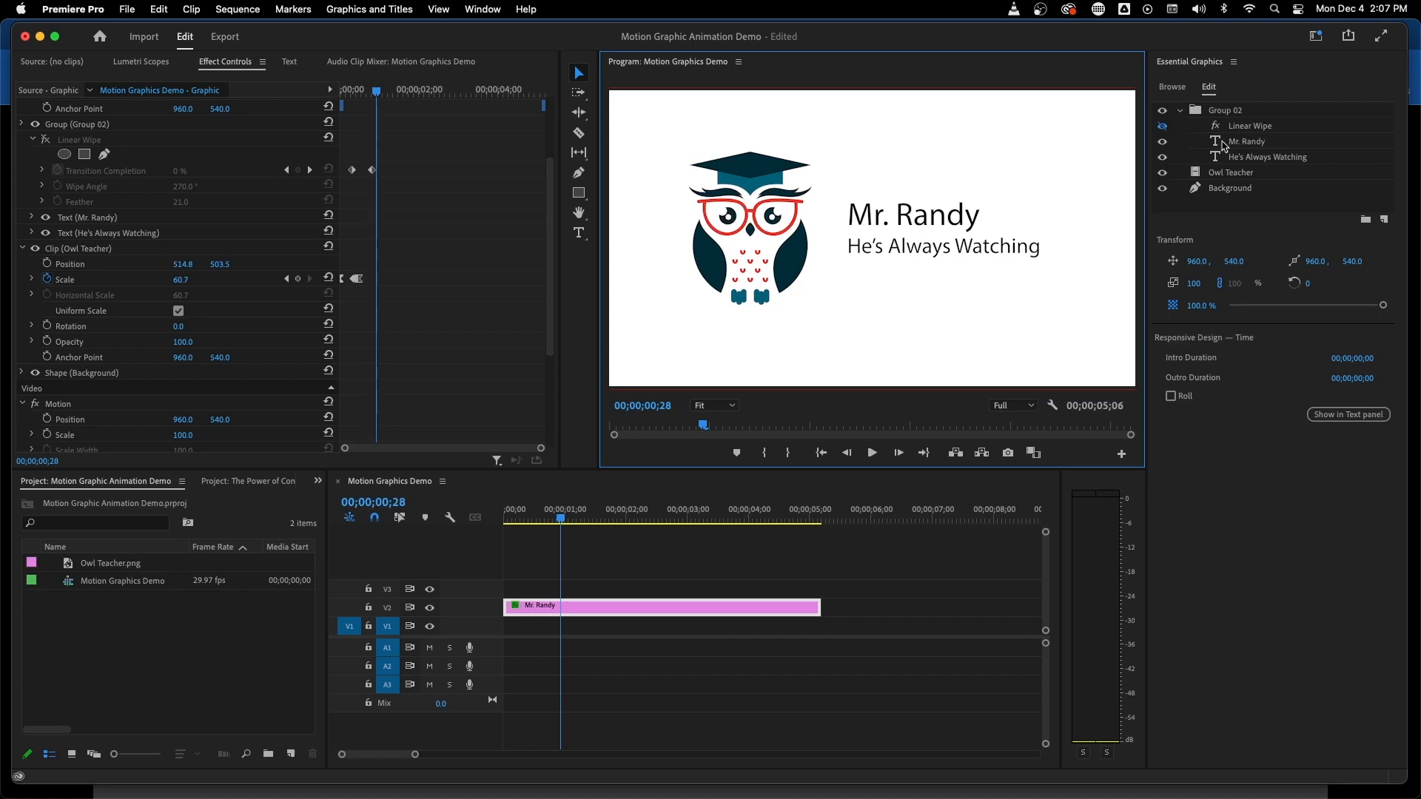
# Move the existing title clip later on V2 to begin just before 00;00;04;00, and park the playhead at 00;00;00;00 with no clip selected
pyautogui.press('Left')
pyautogui.press('Left')
pyautogui.press('Left')
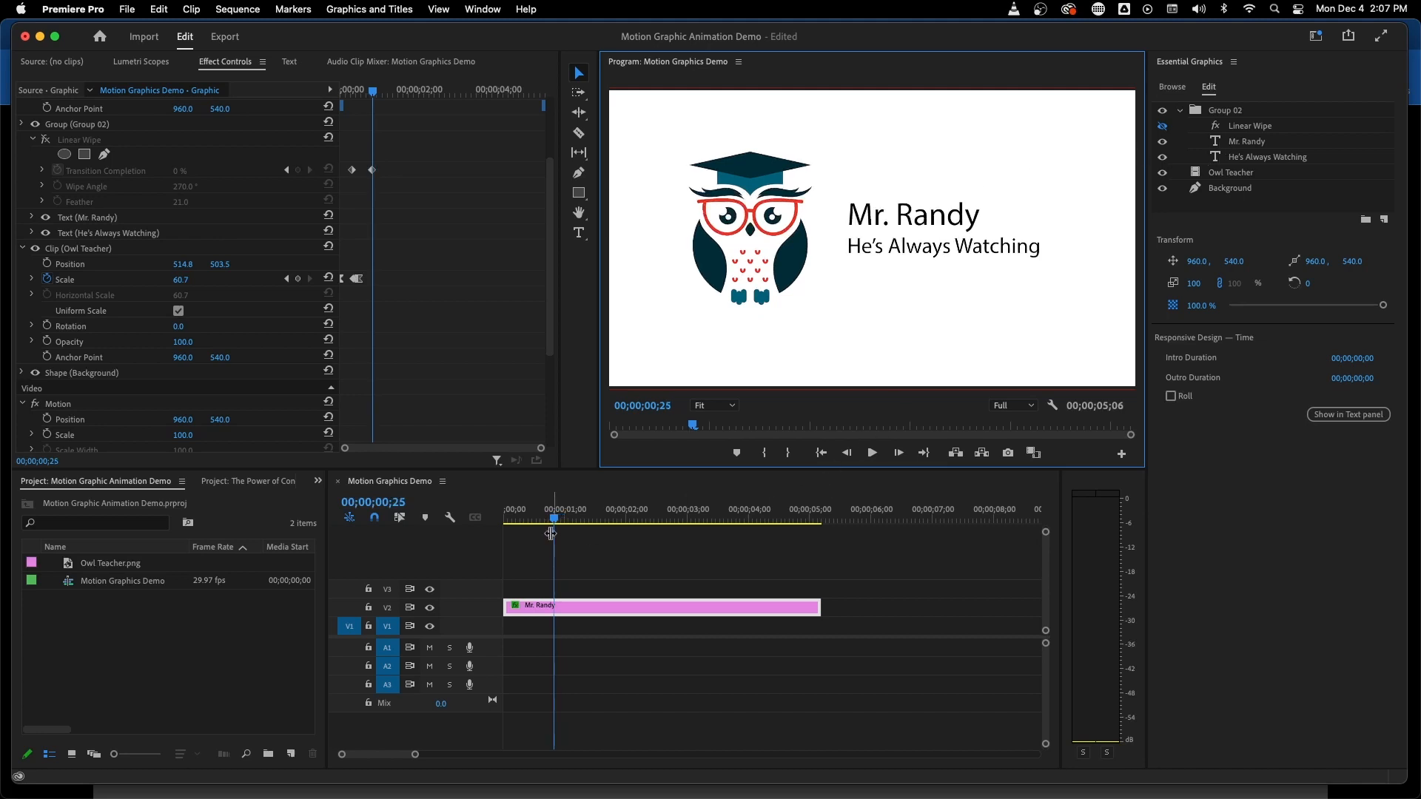
pyautogui.moveTo(592, 605); pyautogui.dragTo(823, 607)
pyautogui.moveTo(564, 523); pyautogui.dragTo(507, 522)
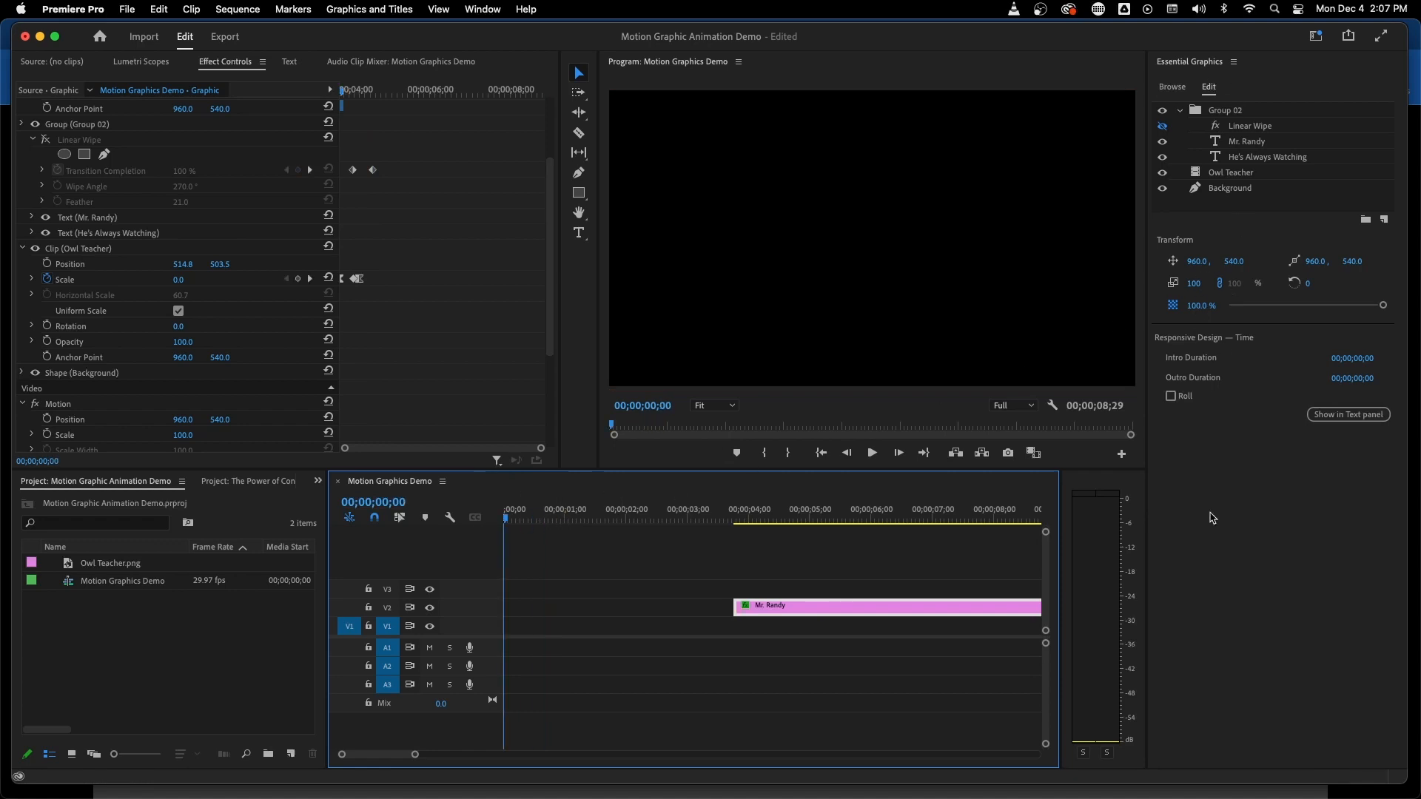
pyautogui.click(665, 554)
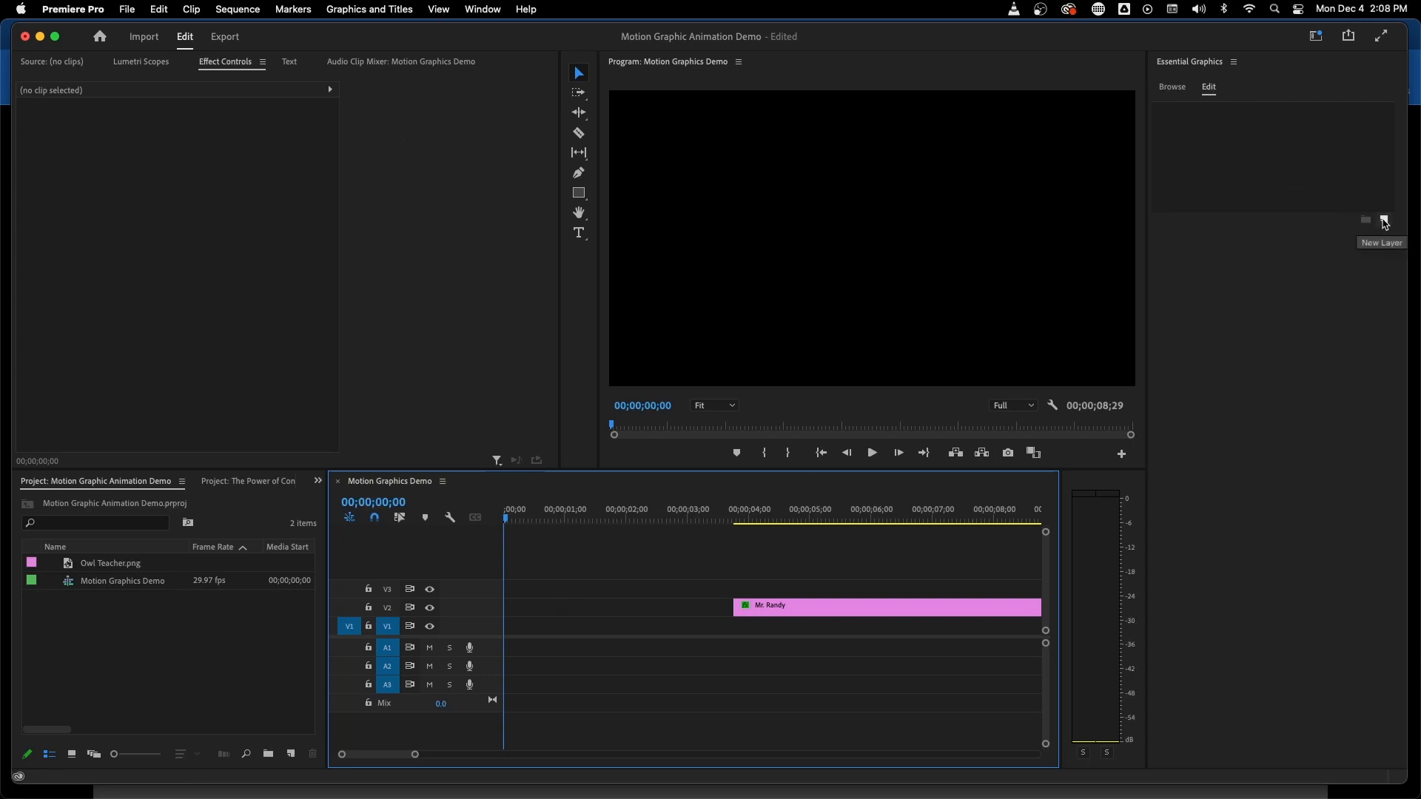
pyautogui.click(1208, 66)
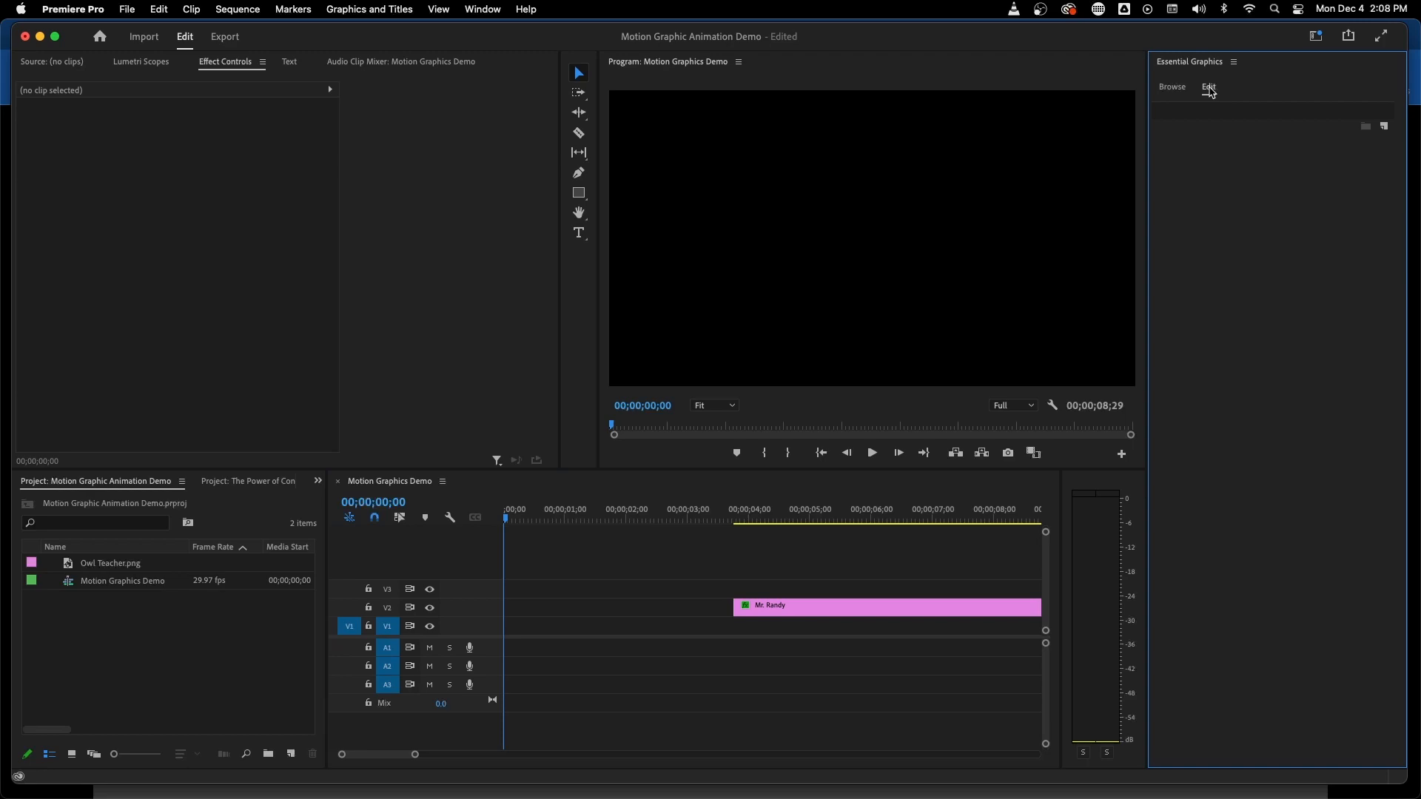
# Browse the available motion graphics templates in the My Templates library
pyautogui.click(1186, 89)
pyautogui.scroll(-5, 1269, 376)
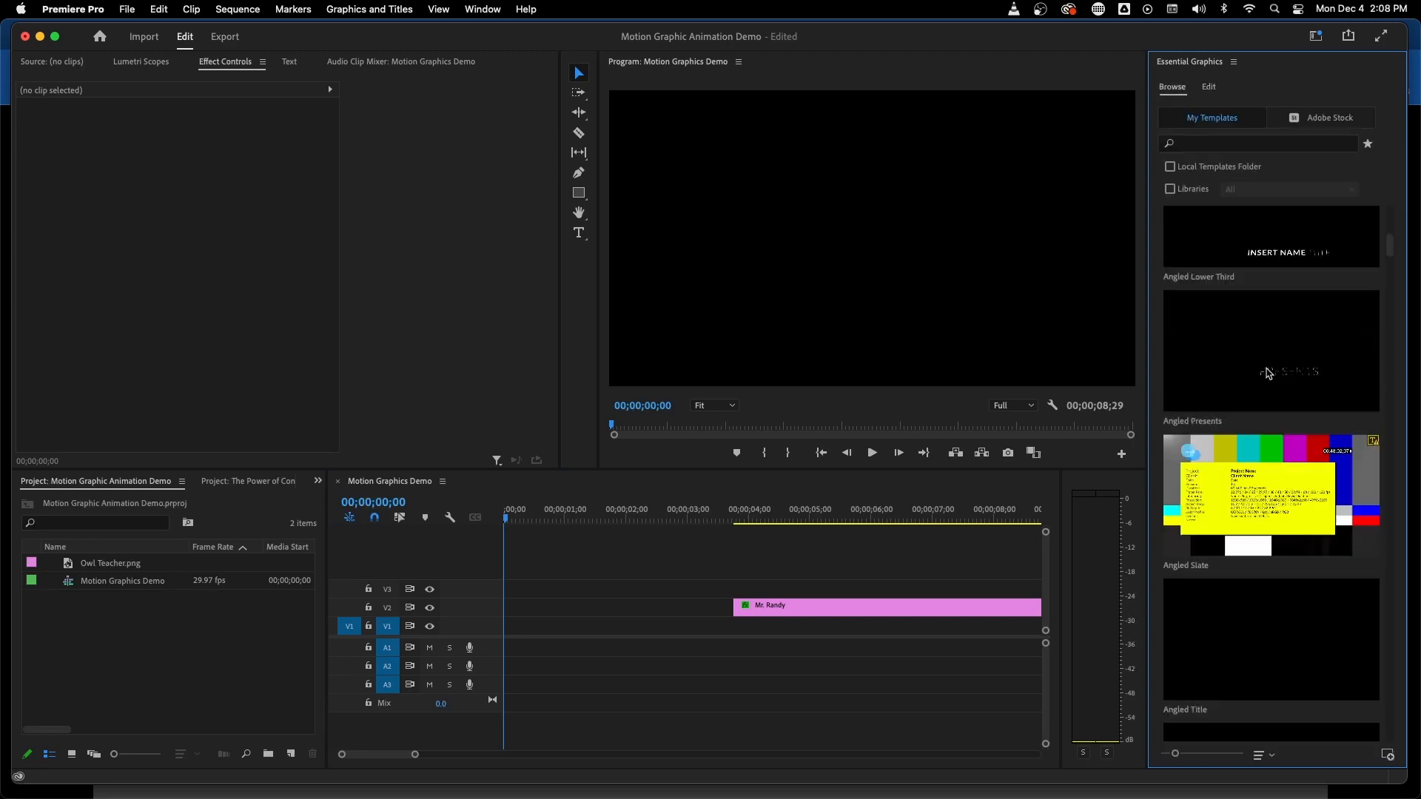
pyautogui.scroll(-15, 1269, 376)
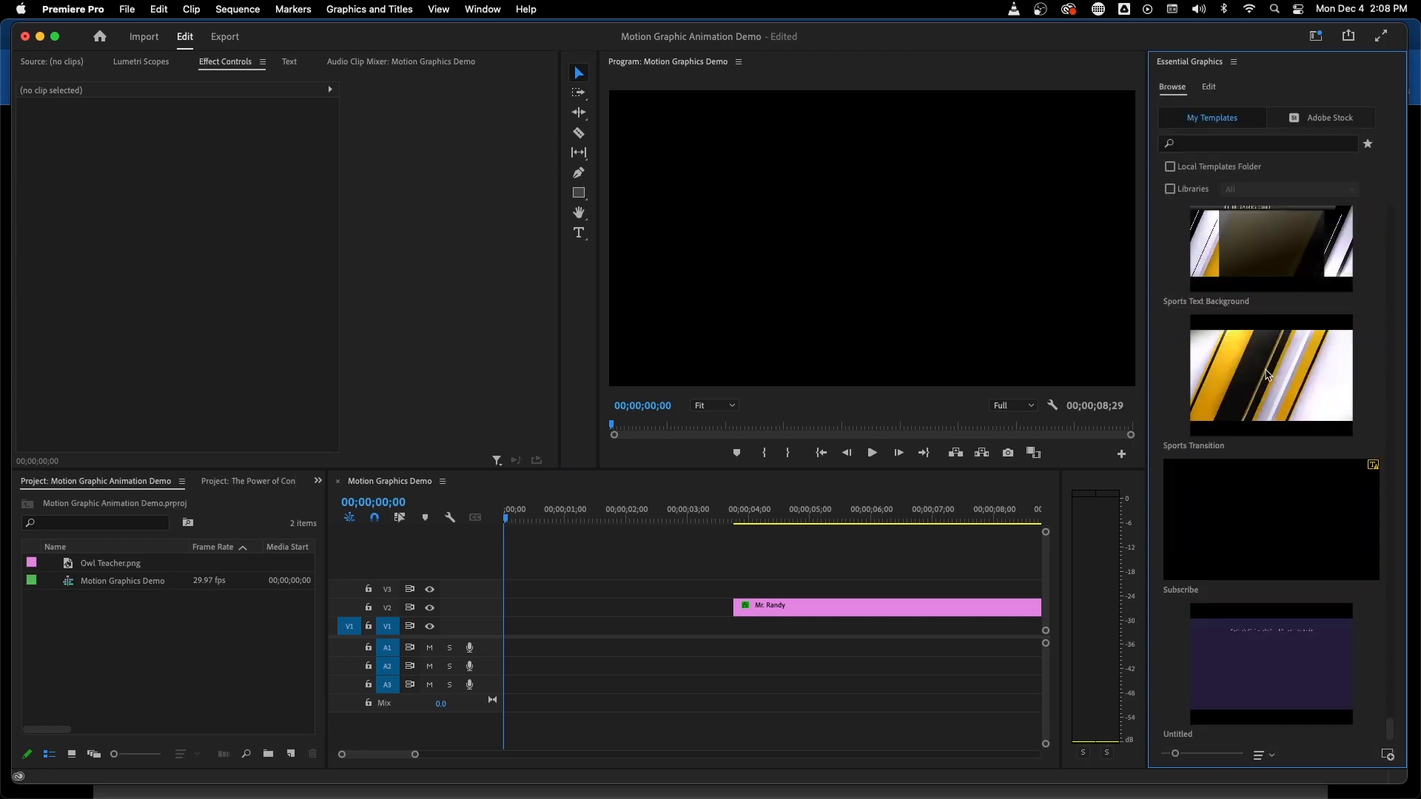
pyautogui.scroll(20, 1267, 373)
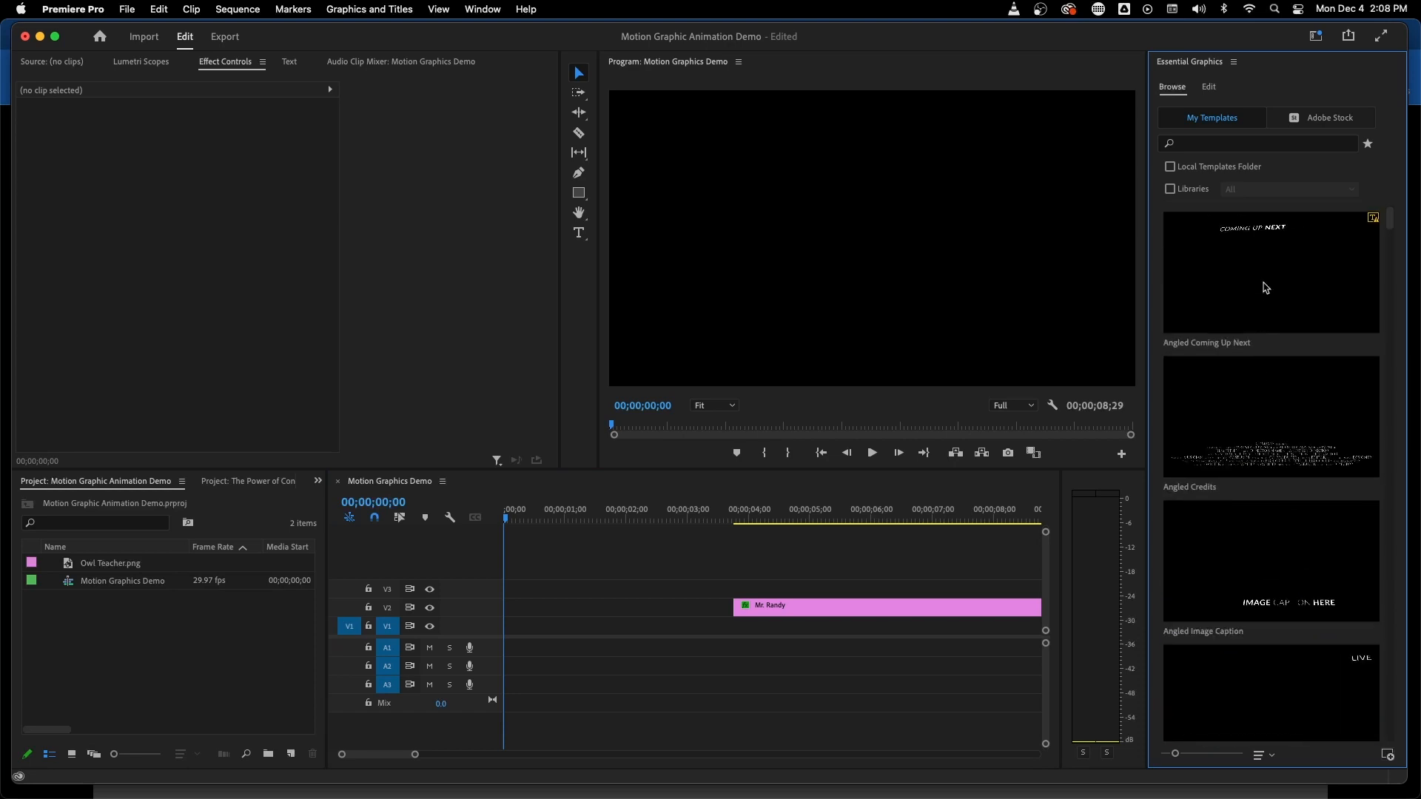
pyautogui.moveTo(1254, 378)
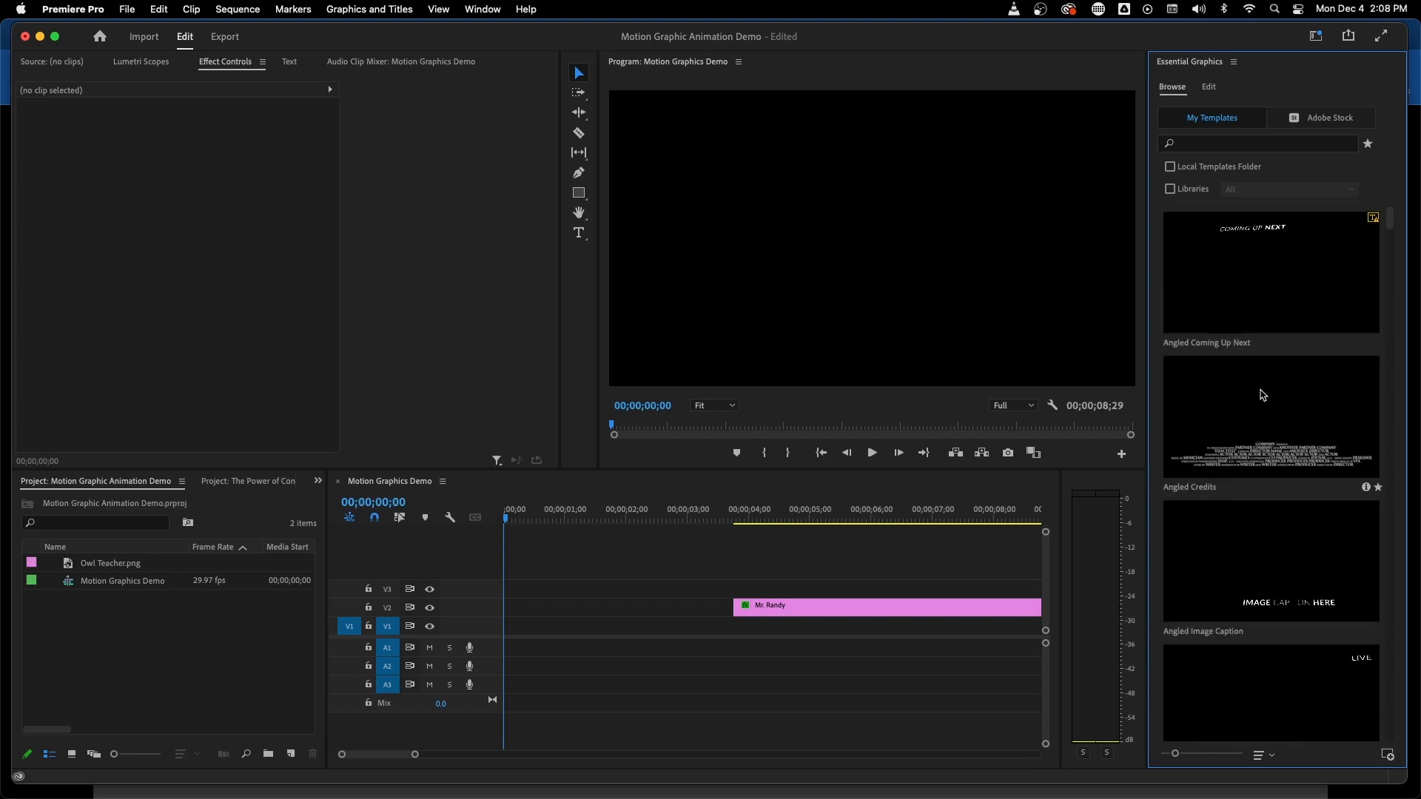
pyautogui.scroll(-1, 1262, 395)
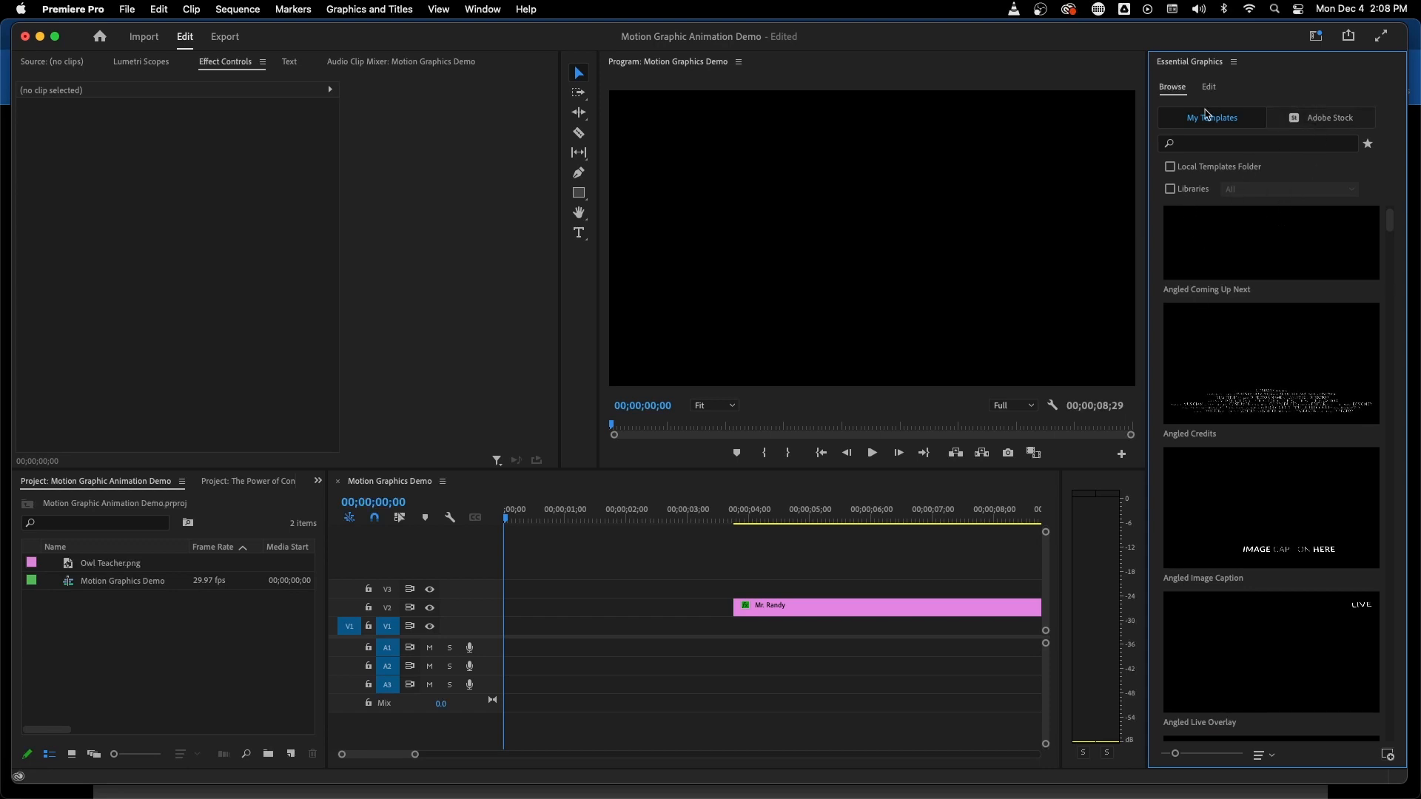
# Add a new text layer at the start of the timeline and move it up and left to about position 681, 451
pyautogui.click(1211, 87)
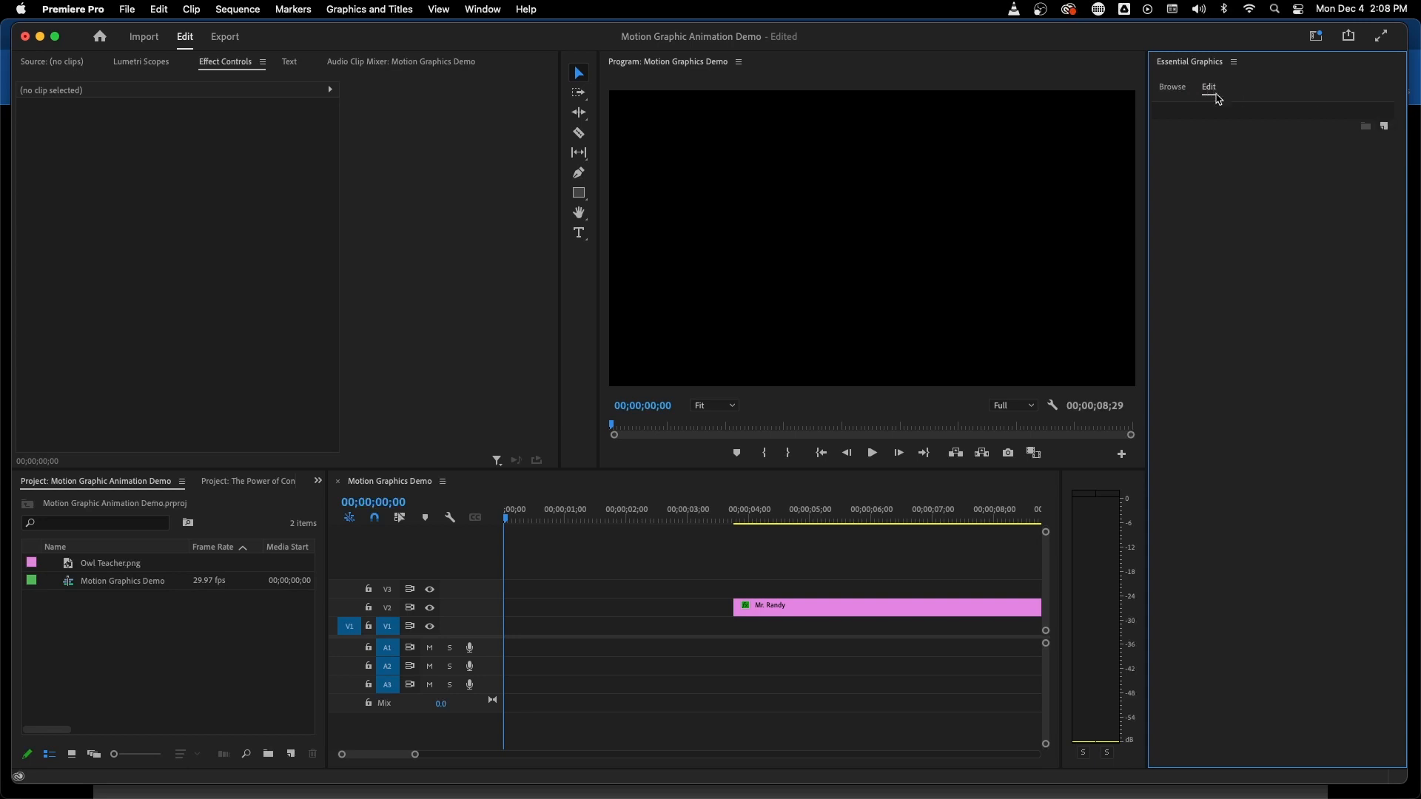
pyautogui.click(1386, 128)
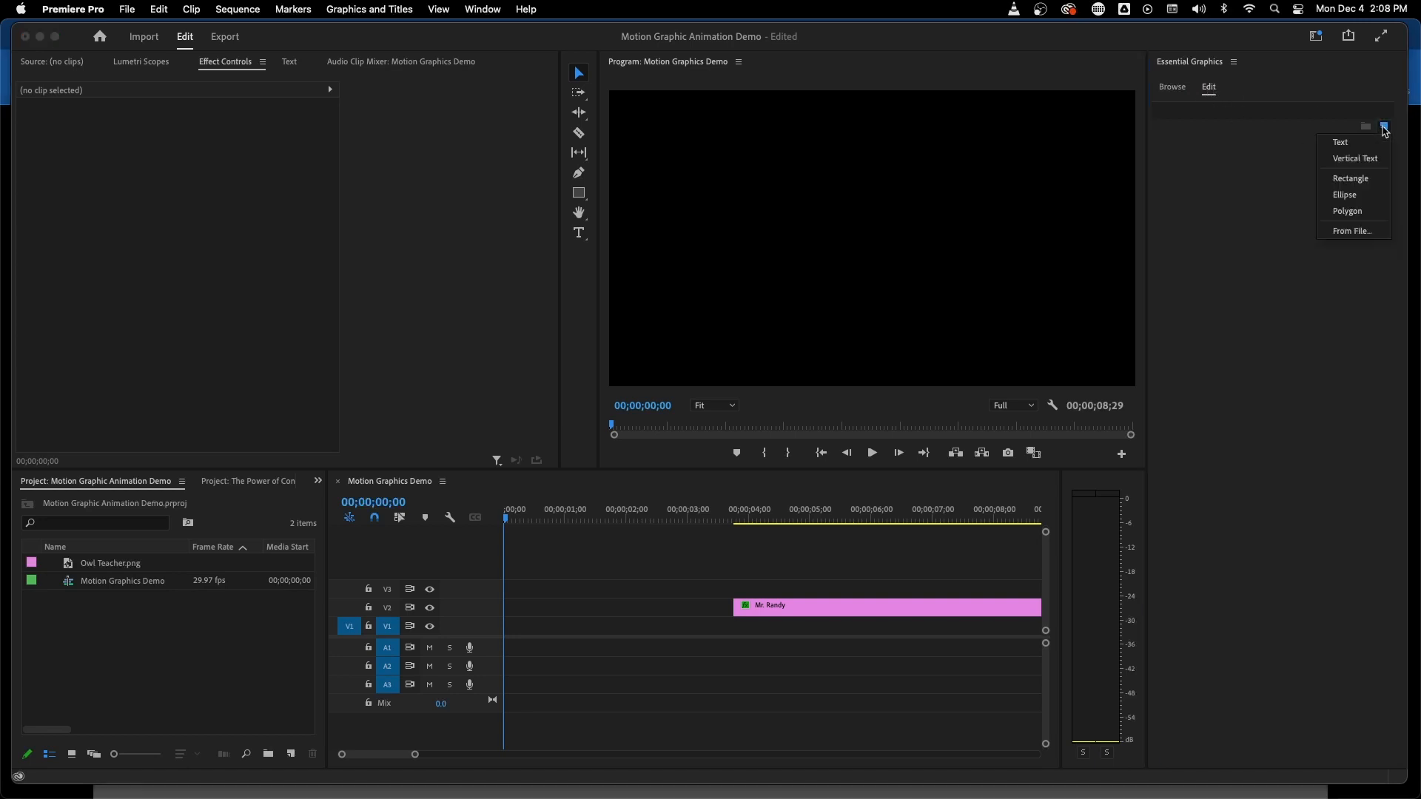
pyautogui.click(1345, 145)
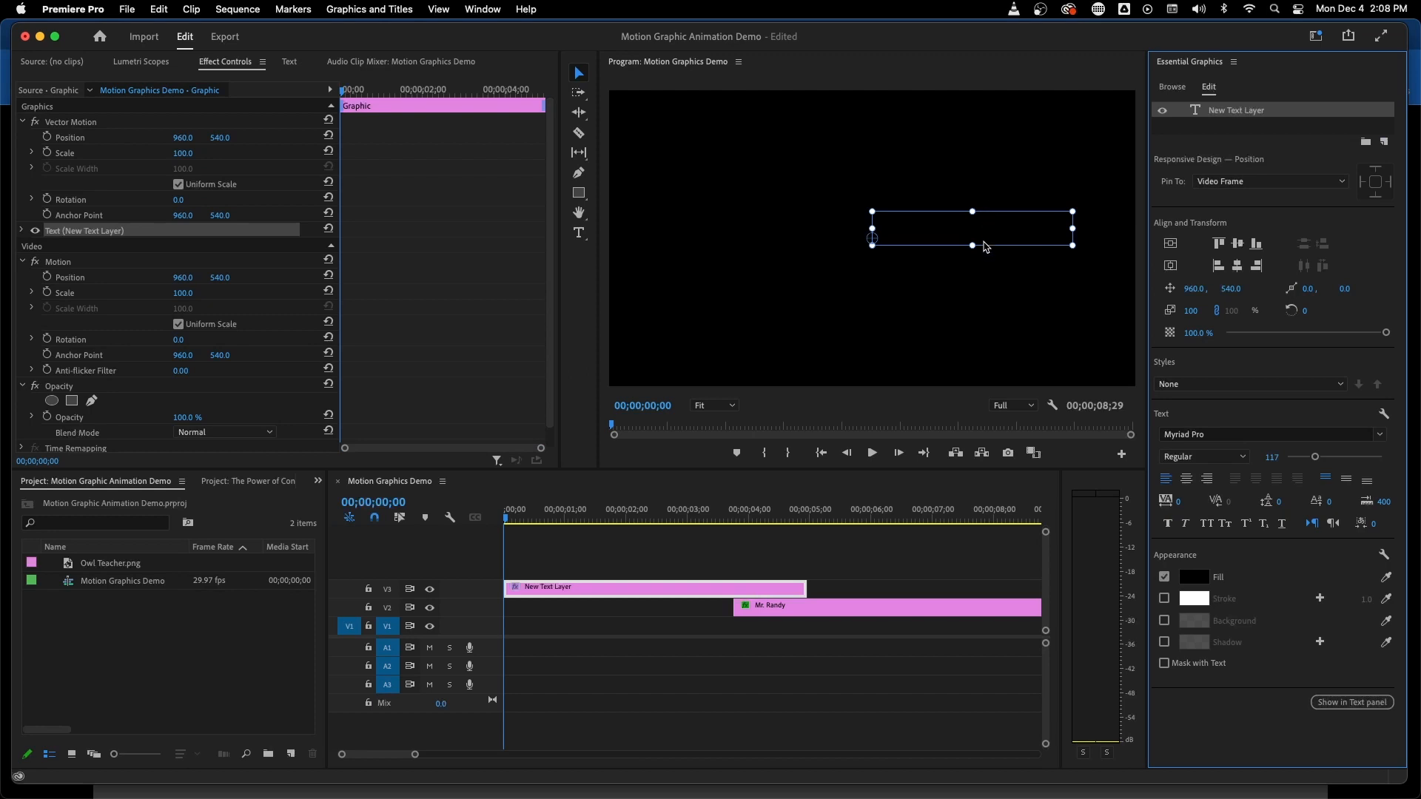
pyautogui.moveTo(987, 234); pyautogui.dragTo(911, 210)
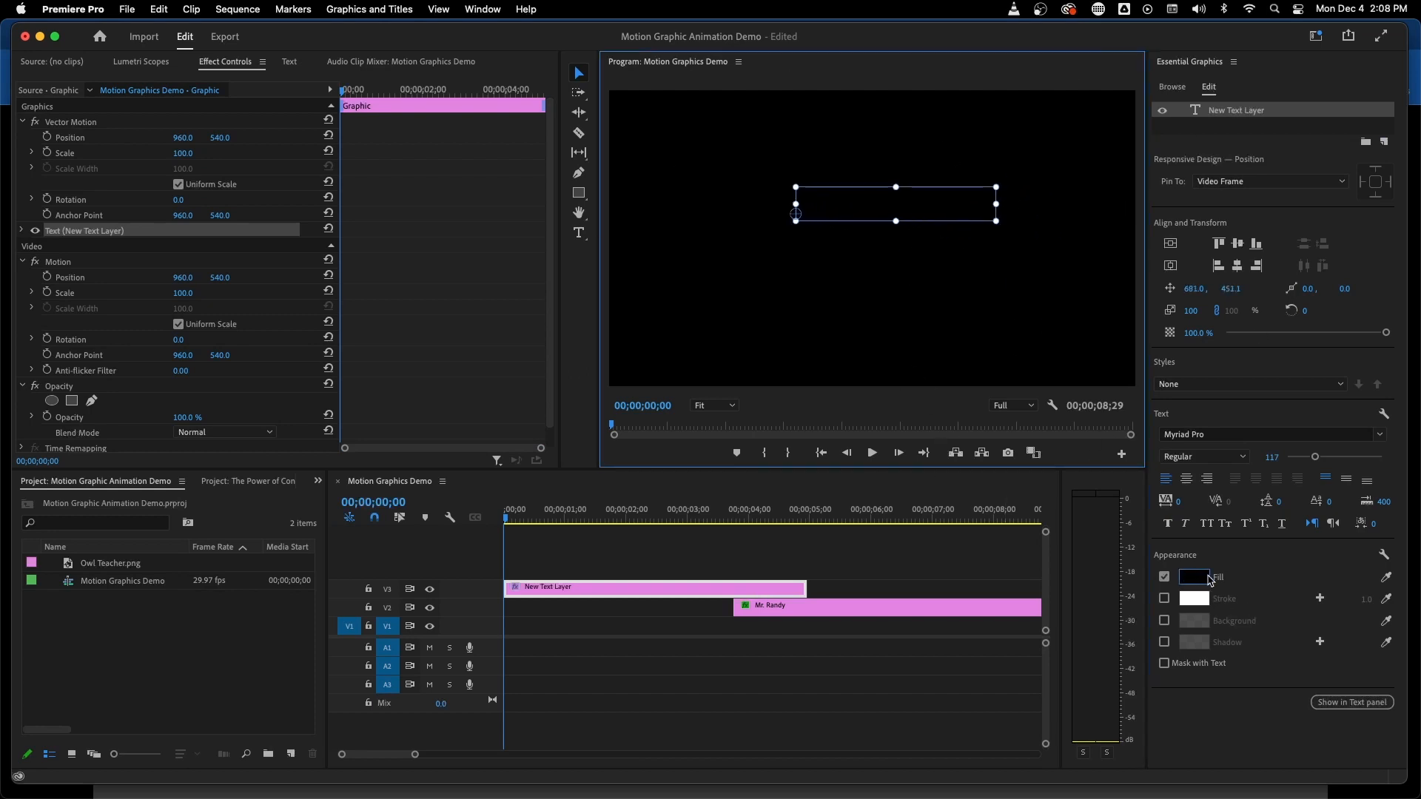
# Change the new text layer's fill color to white (FFFFFF)
pyautogui.click(1194, 578)
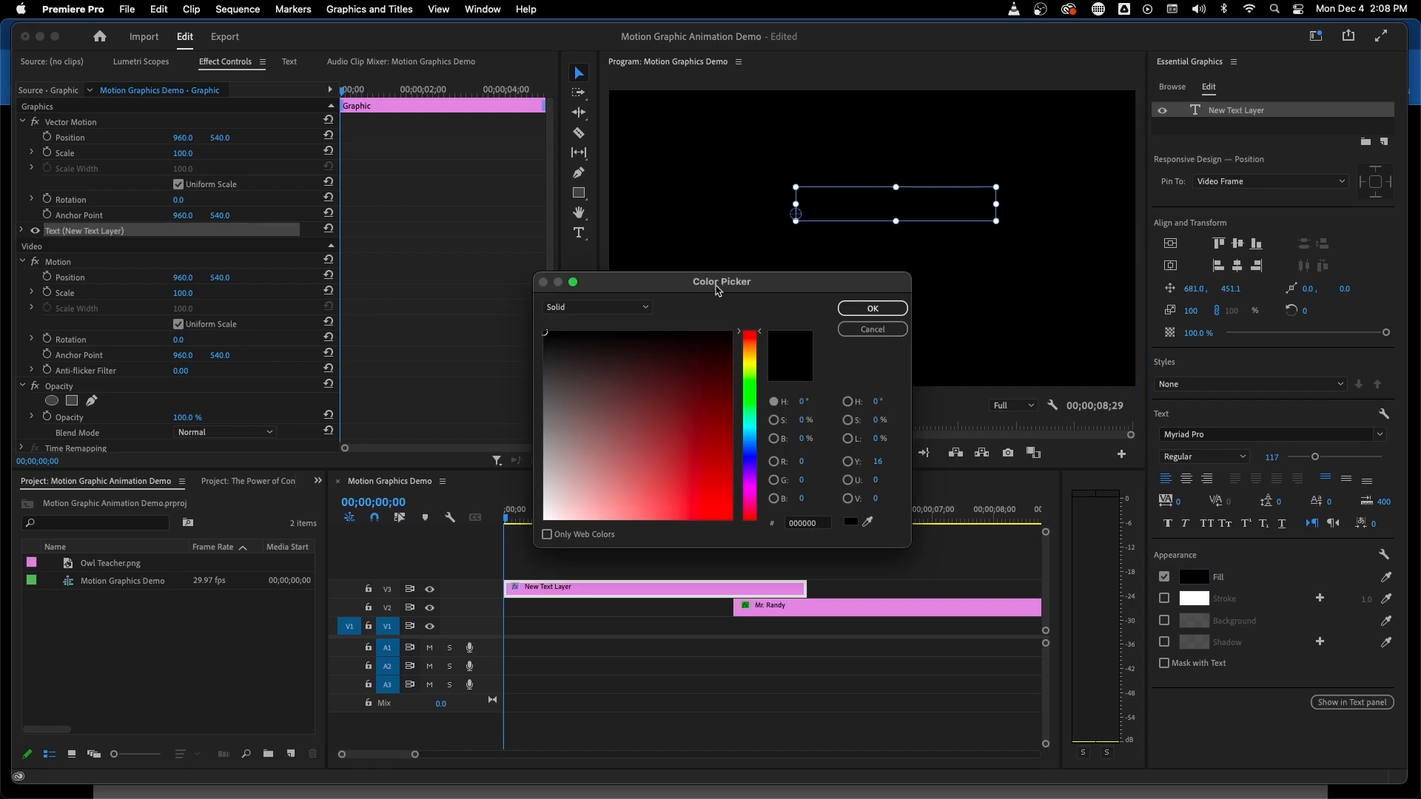
pyautogui.moveTo(600, 354); pyautogui.dragTo(535, 585)
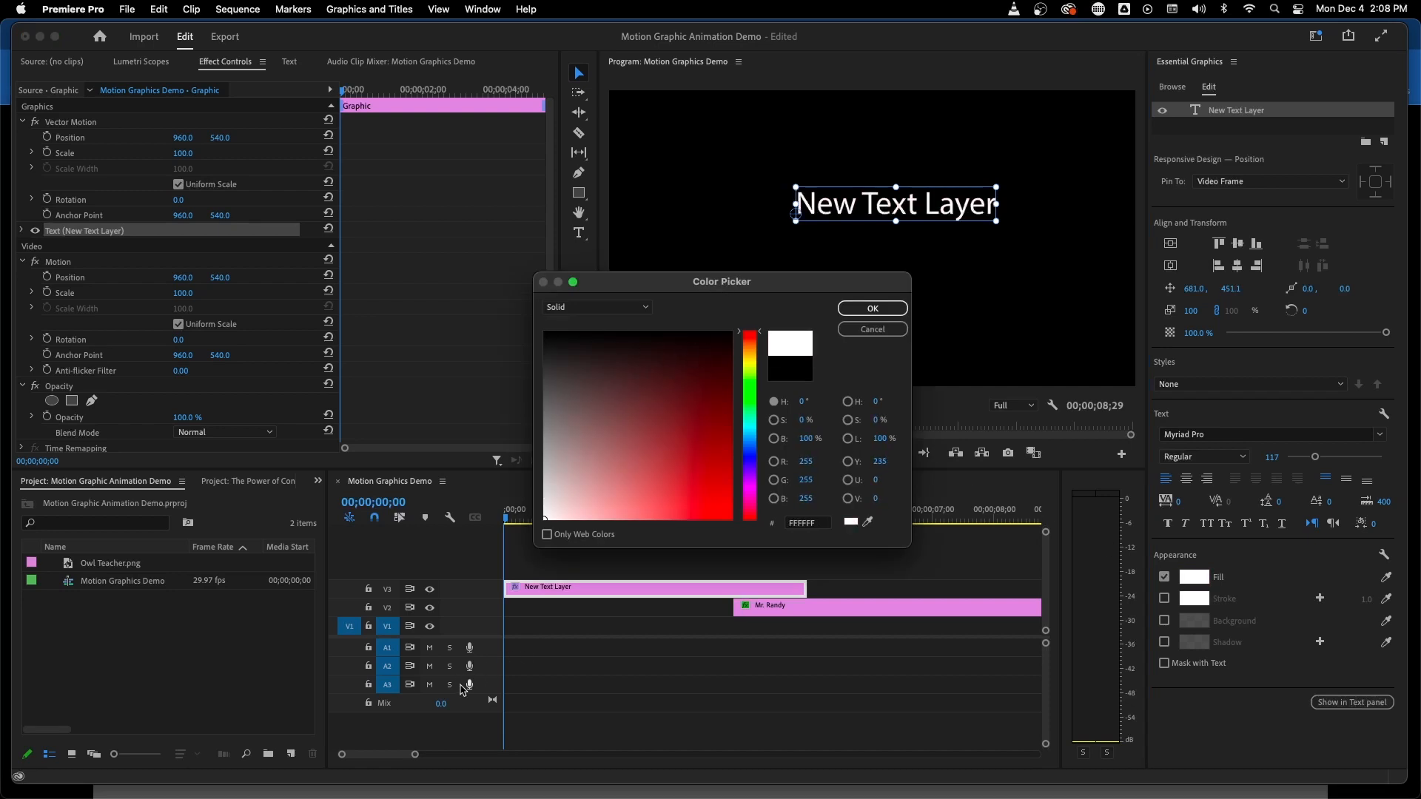
pyautogui.click(870, 310)
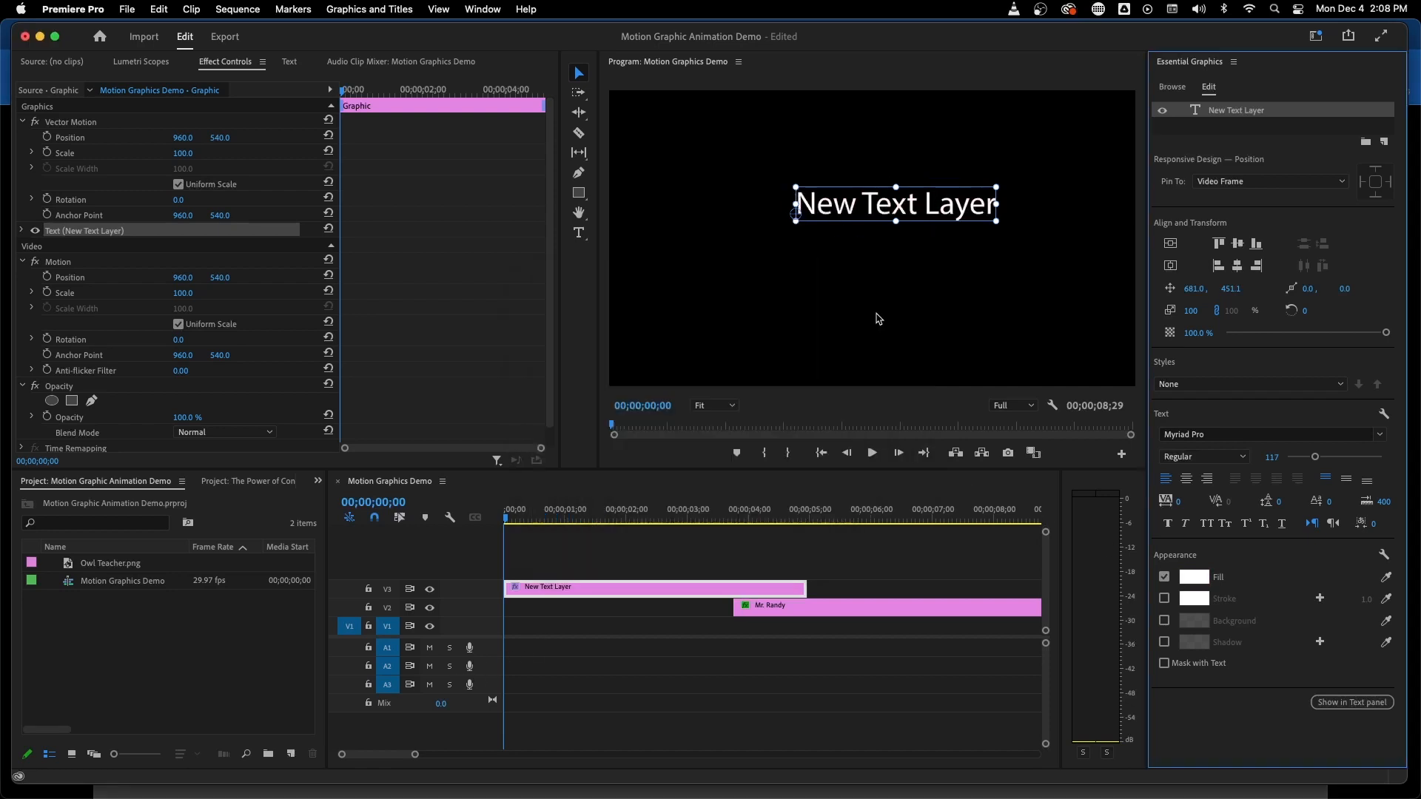
# Replace the placeholder text with "Call Now" and center the layer vertically and horizontally in the frame
pyautogui.doubleClick(896, 197)
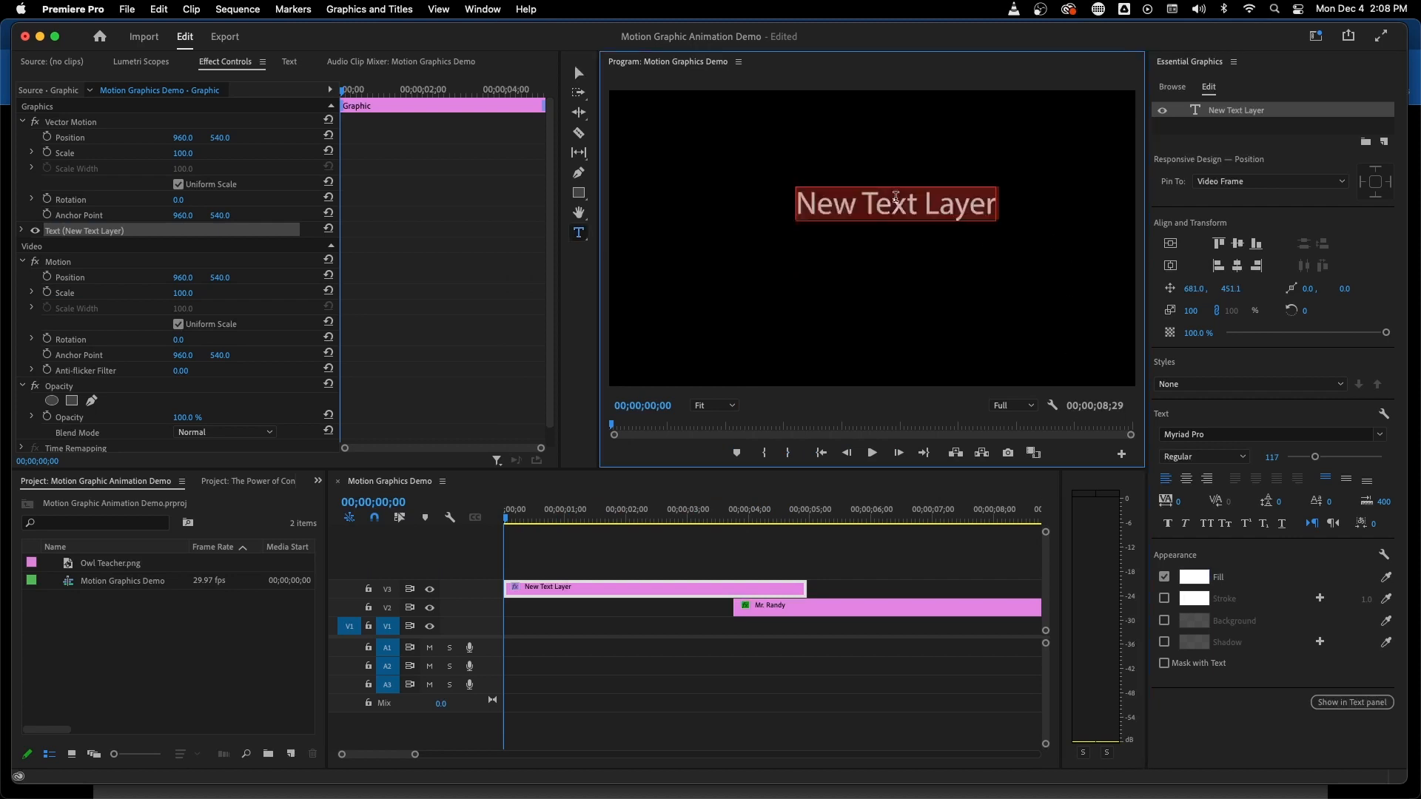
pyautogui.write('Call Now')
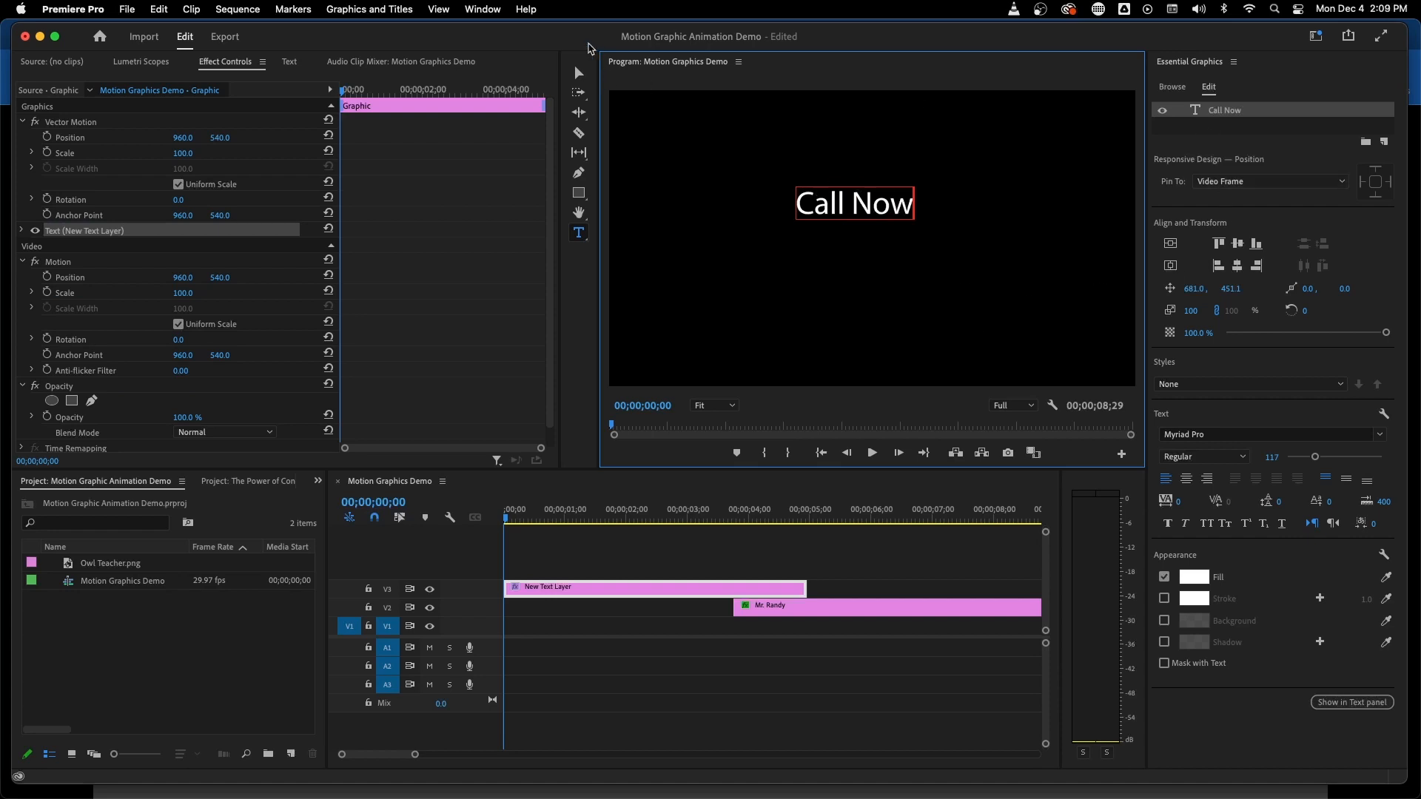
pyautogui.click(579, 72)
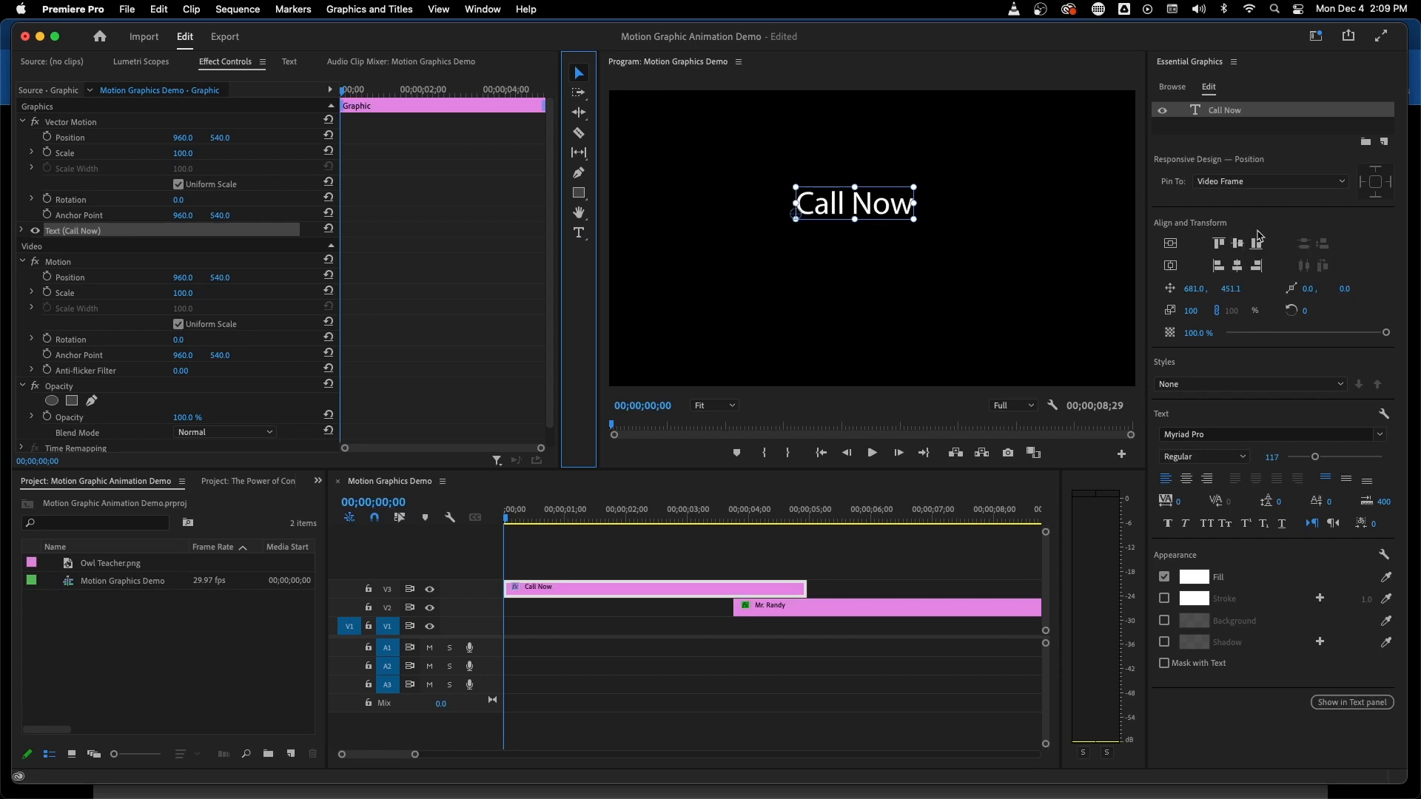
pyautogui.click(1238, 245)
pyautogui.click(1238, 266)
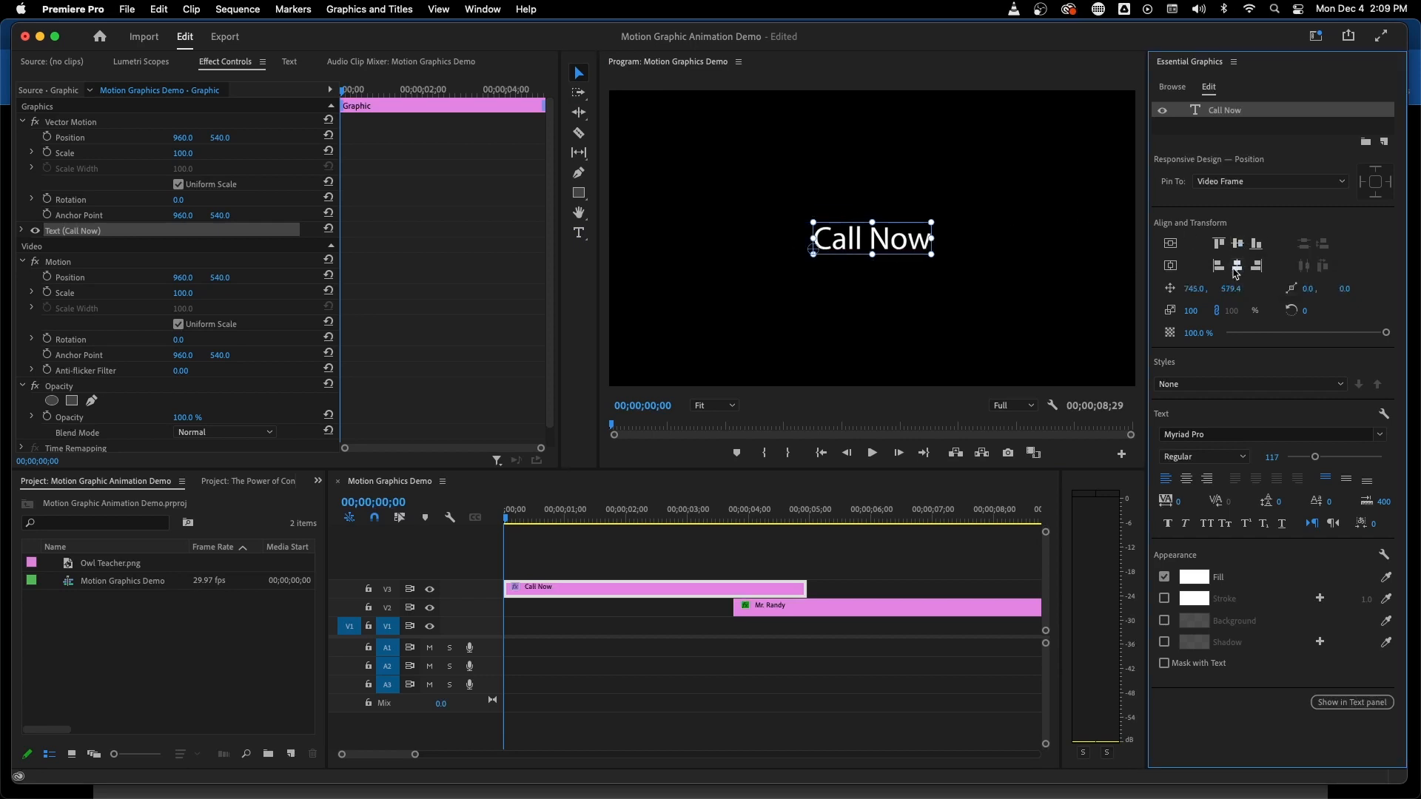
# Try aligning "Call Now" to each edge of the frame, including the top-left corner, and return it to the center
pyautogui.click(1218, 245)
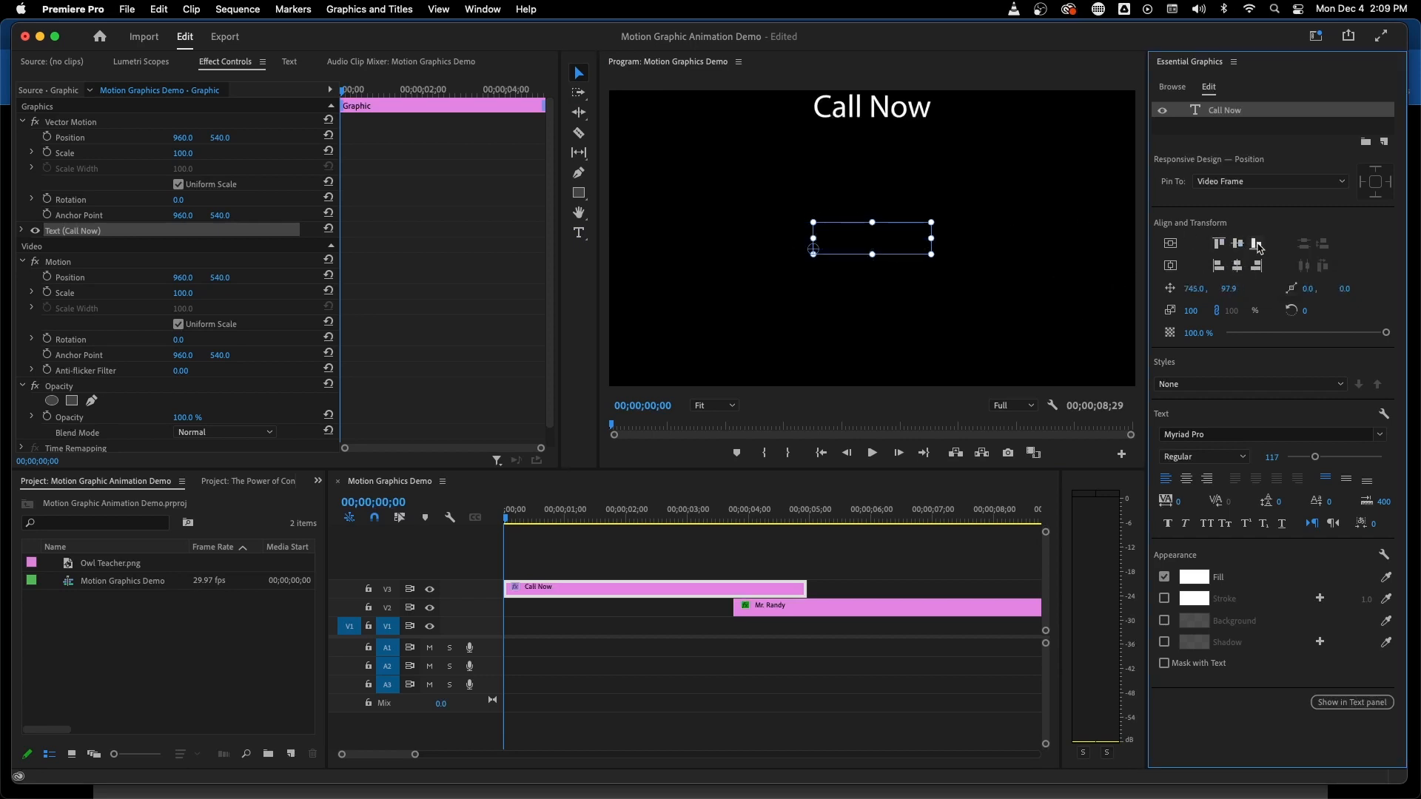
pyautogui.click(1256, 244)
pyautogui.click(1256, 266)
pyautogui.click(1218, 267)
pyautogui.click(1219, 245)
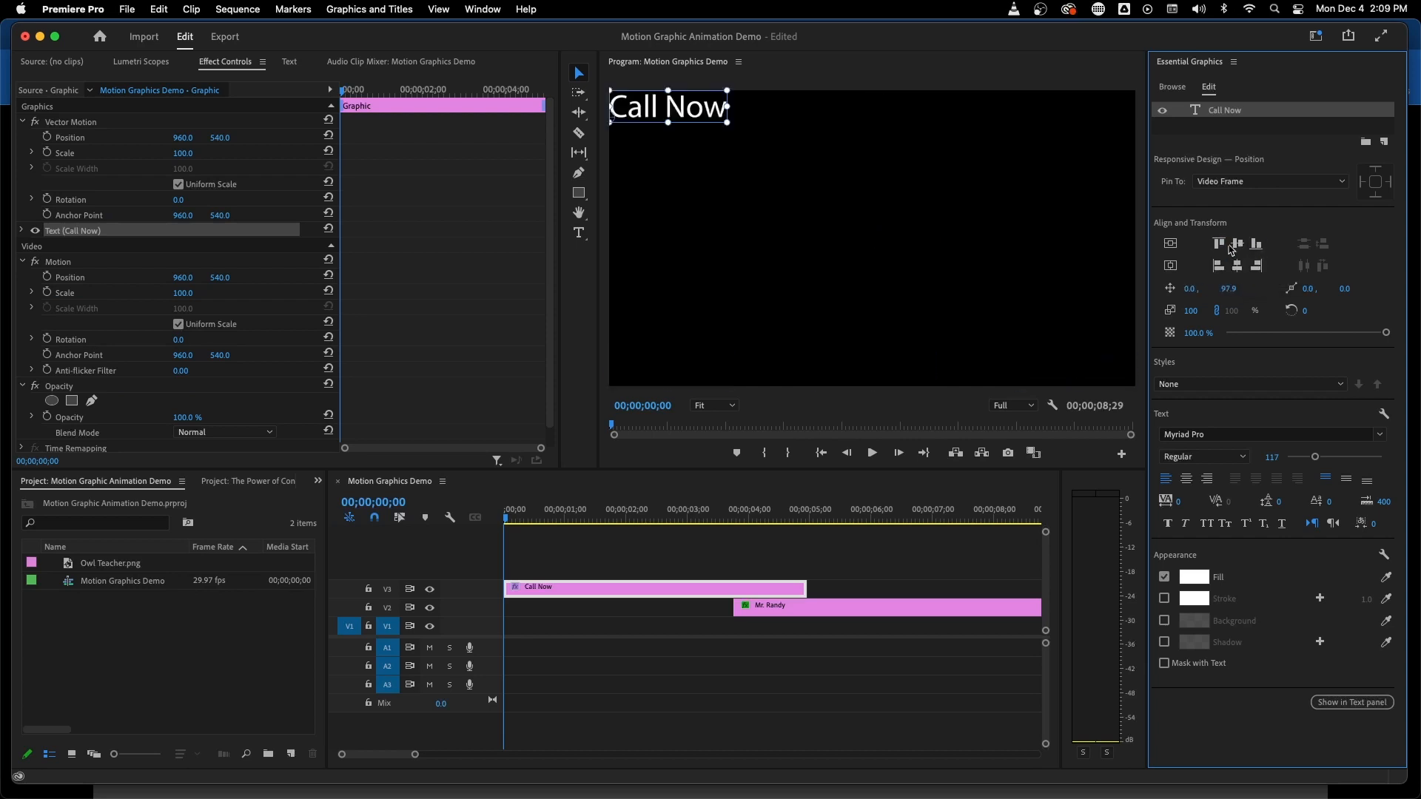
pyautogui.click(1238, 245)
pyautogui.click(1238, 266)
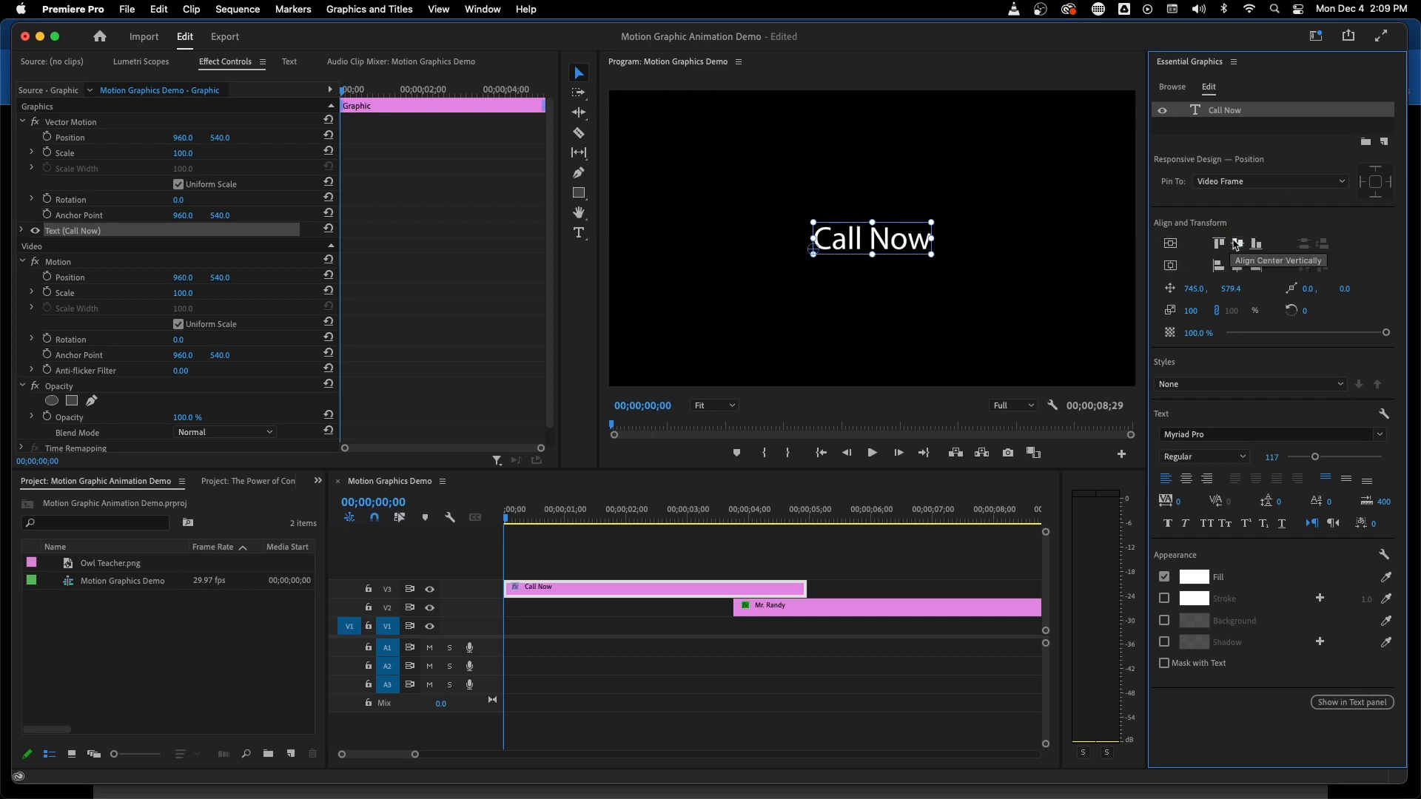
# Try aligning "Call Now" to the frame's bottom-right corner, and center it again both vertically and horizontally
pyautogui.click(1255, 266)
pyautogui.click(1256, 244)
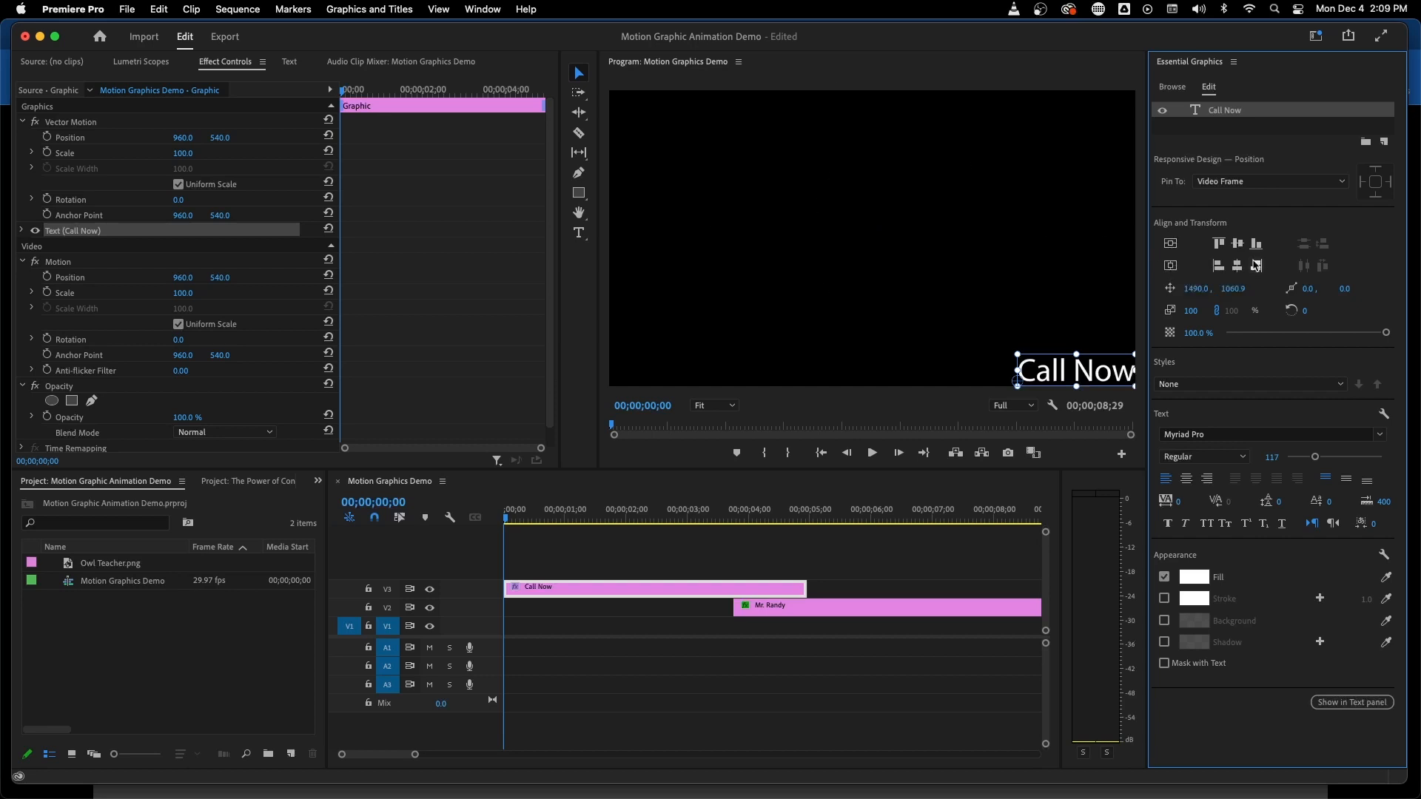
pyautogui.click(1171, 243)
pyautogui.click(1171, 266)
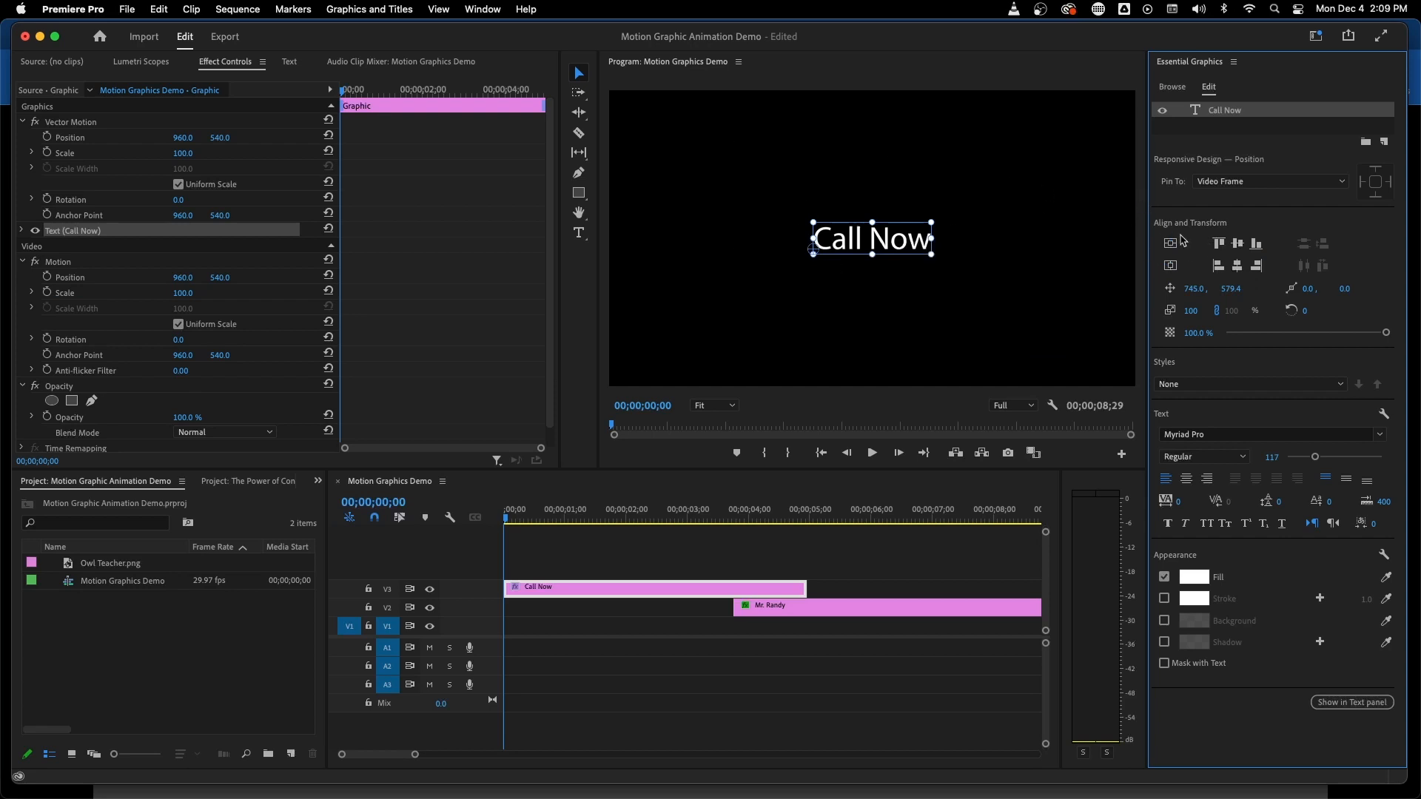
# Add a second text layer to the same graphic
pyautogui.click(1384, 142)
pyautogui.click(1343, 151)
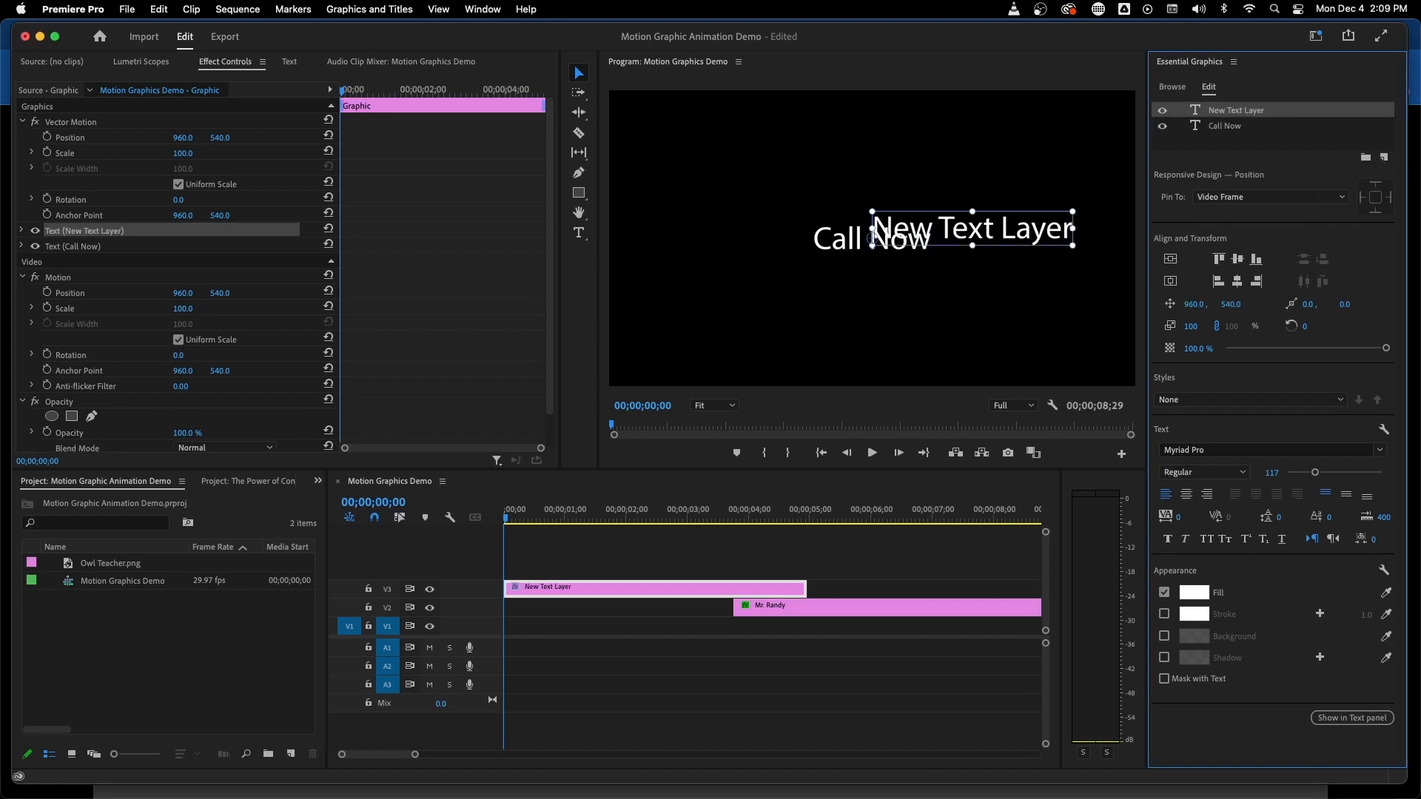
pyautogui.press('p')
pyautogui.click(995, 234)
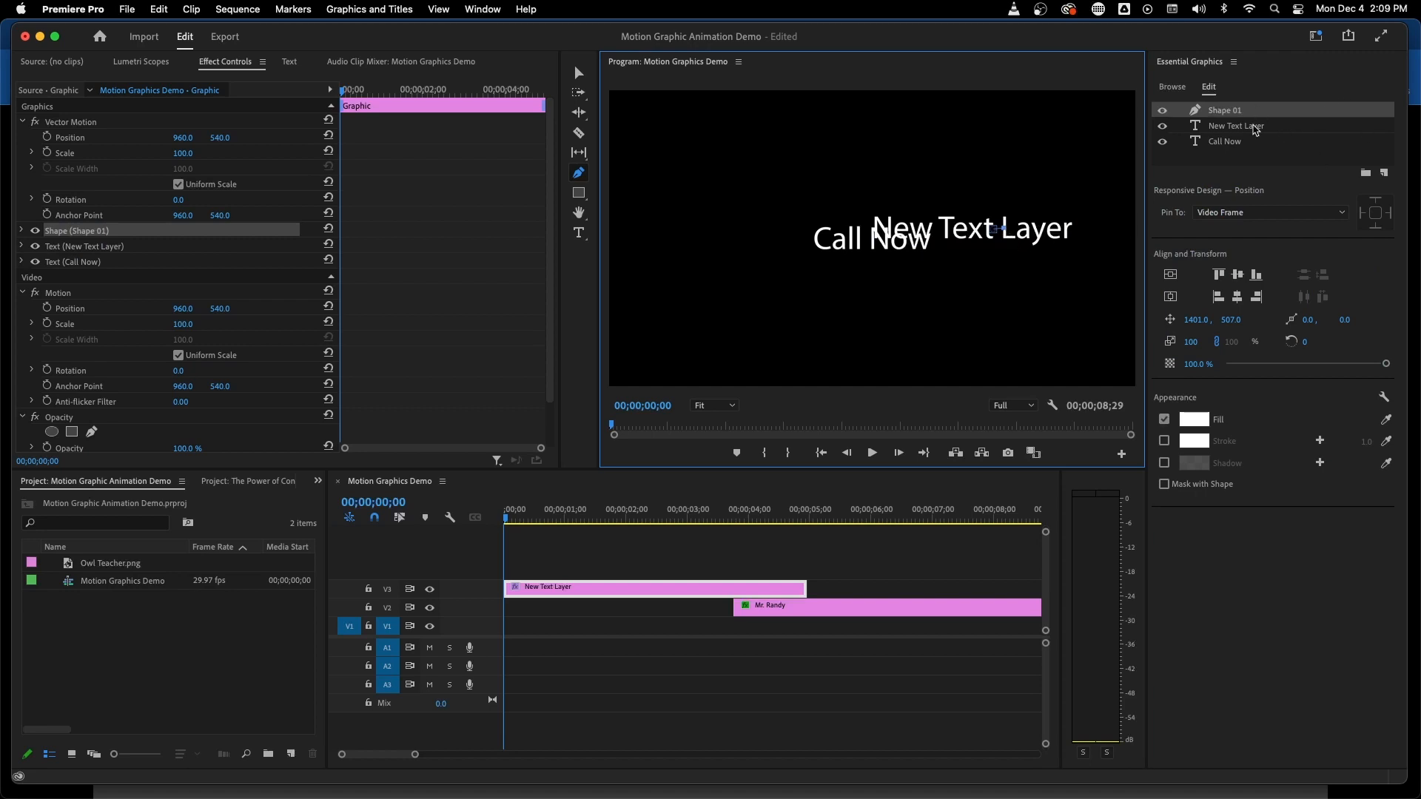
pyautogui.press('Delete')
# Replace the second text layer's placeholder text with "Operators Standing By"
pyautogui.click(1240, 114)
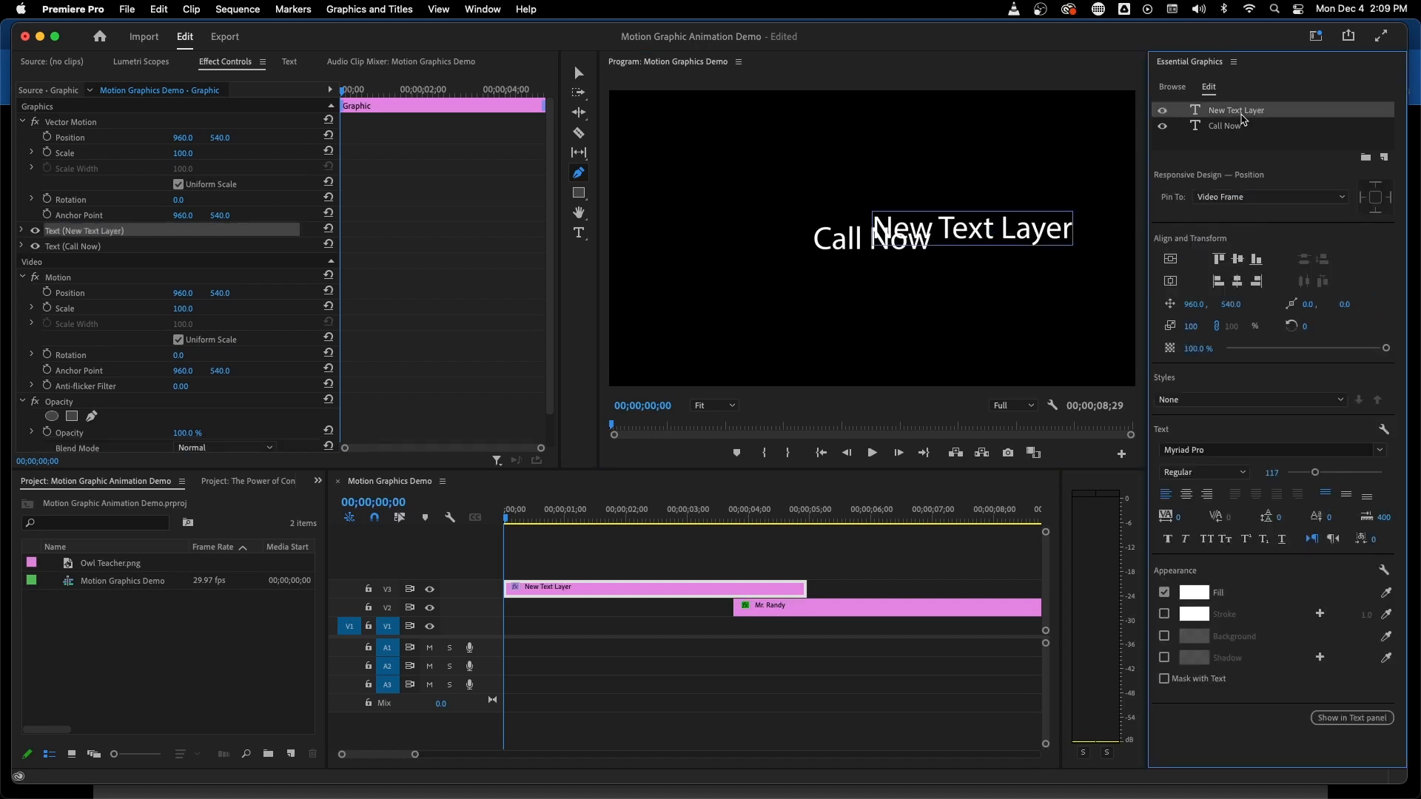
pyautogui.doubleClick(1231, 110)
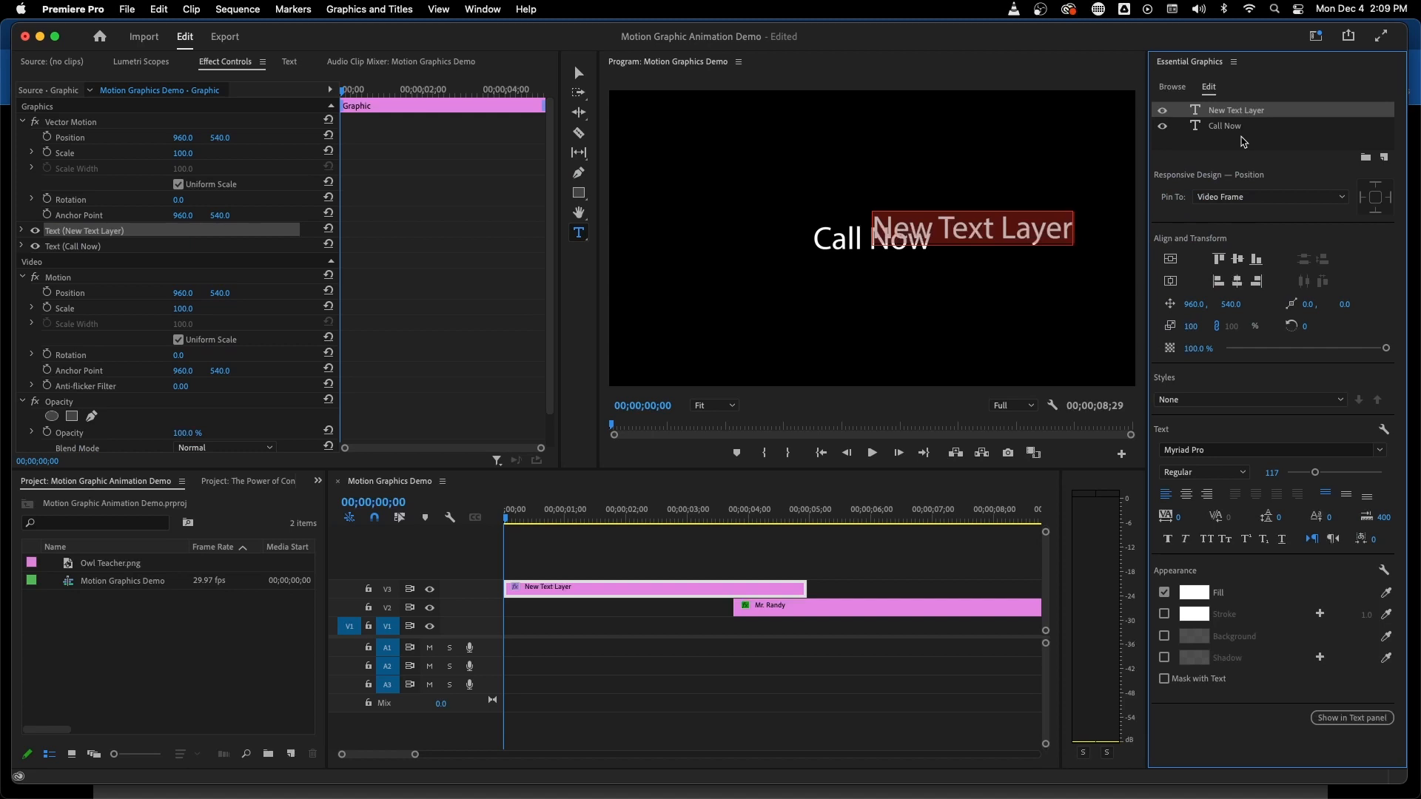
pyautogui.write('Operatio')
pyautogui.press('BackSpace')
pyautogui.press('BackSpace')
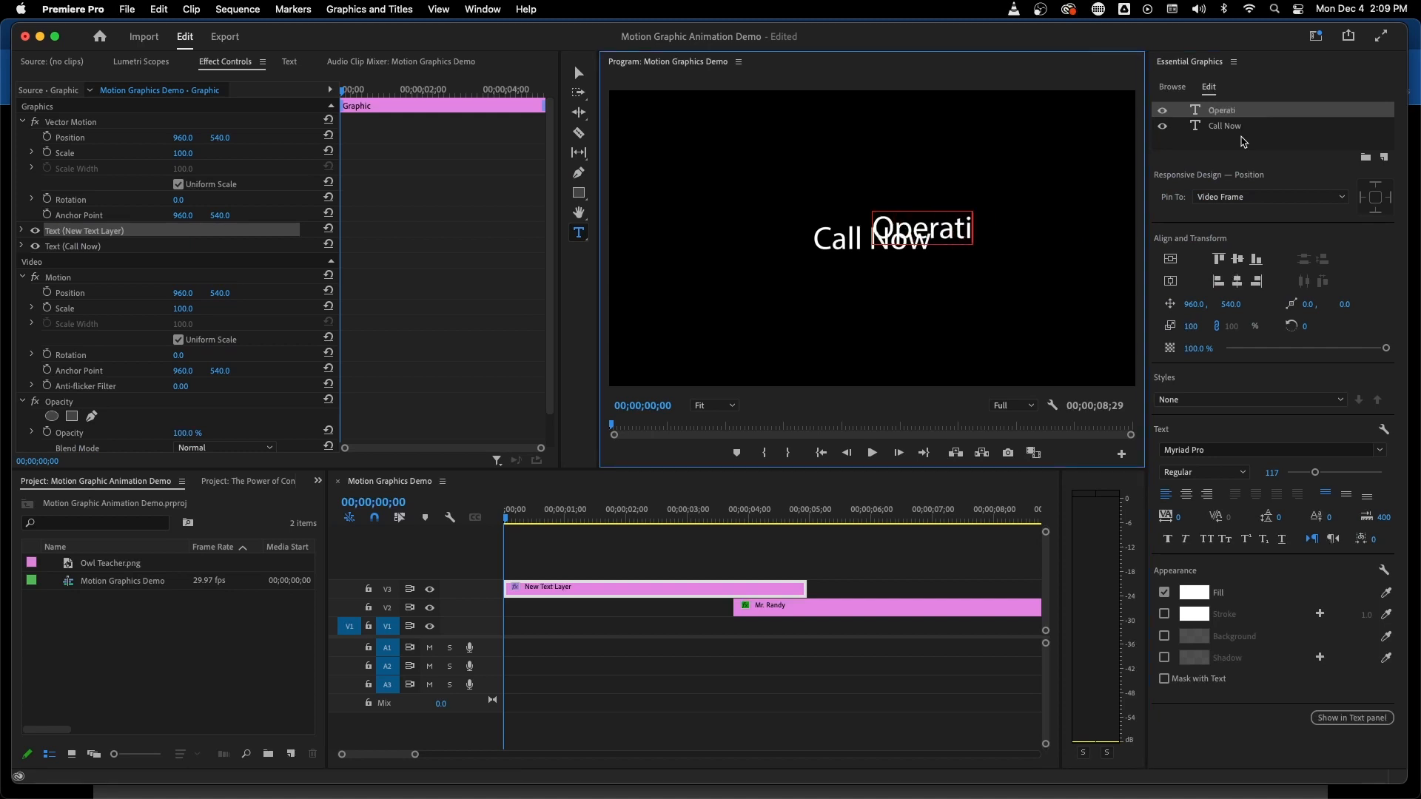
pyautogui.write('ors Stand')
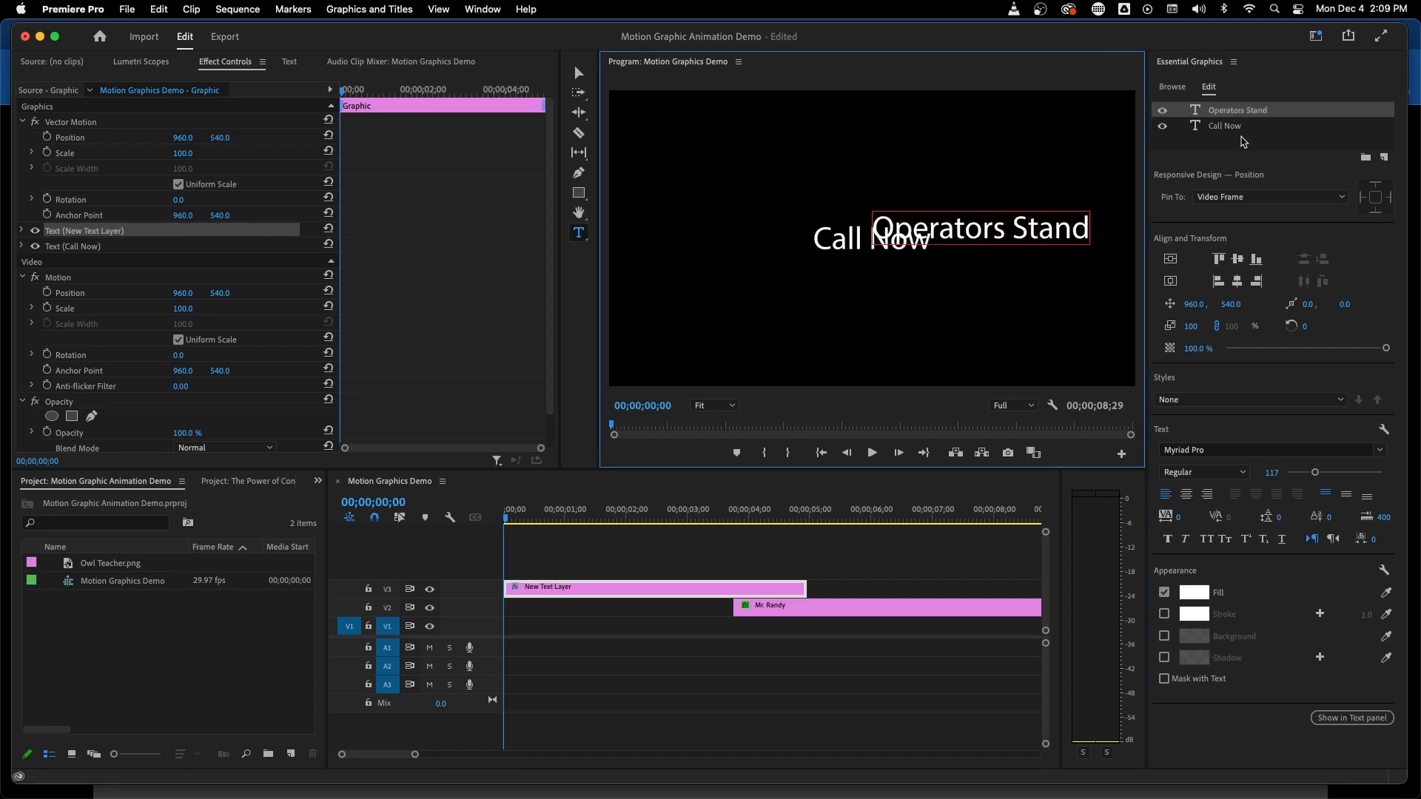
pyautogui.write('ing By')
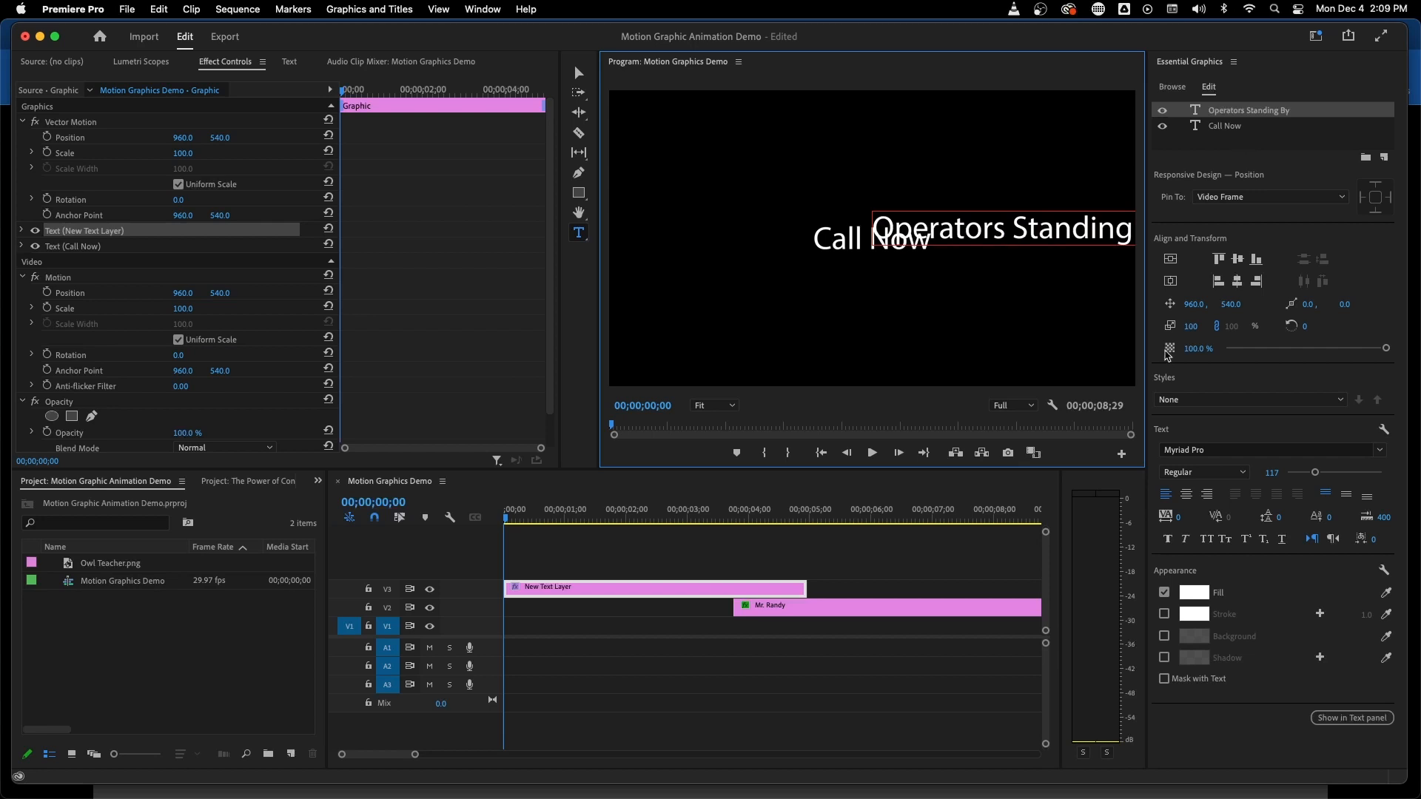
# Center "Operators Standing By" in the frame and move it below "Call Now" to about position 412, 738
pyautogui.click(1172, 280)
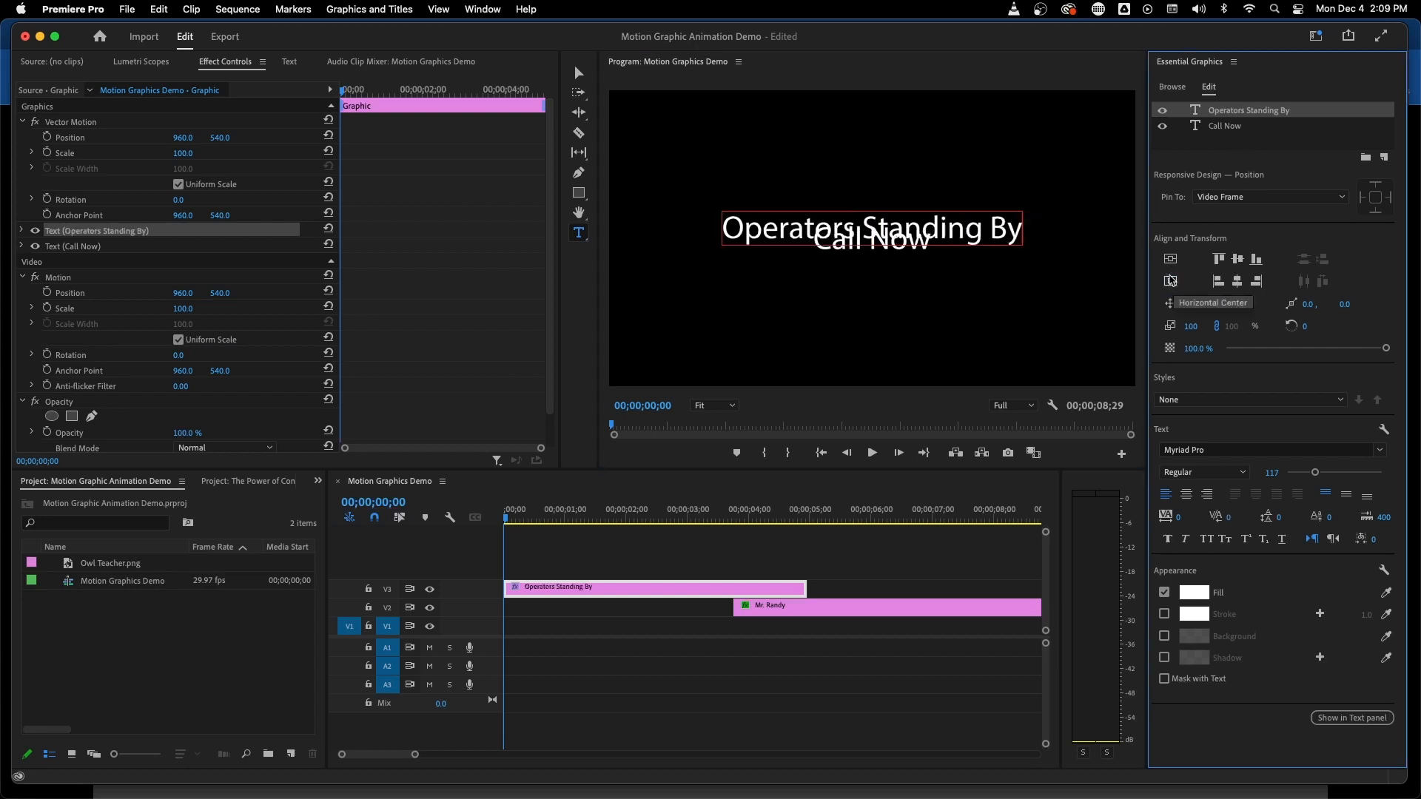
pyautogui.click(1170, 258)
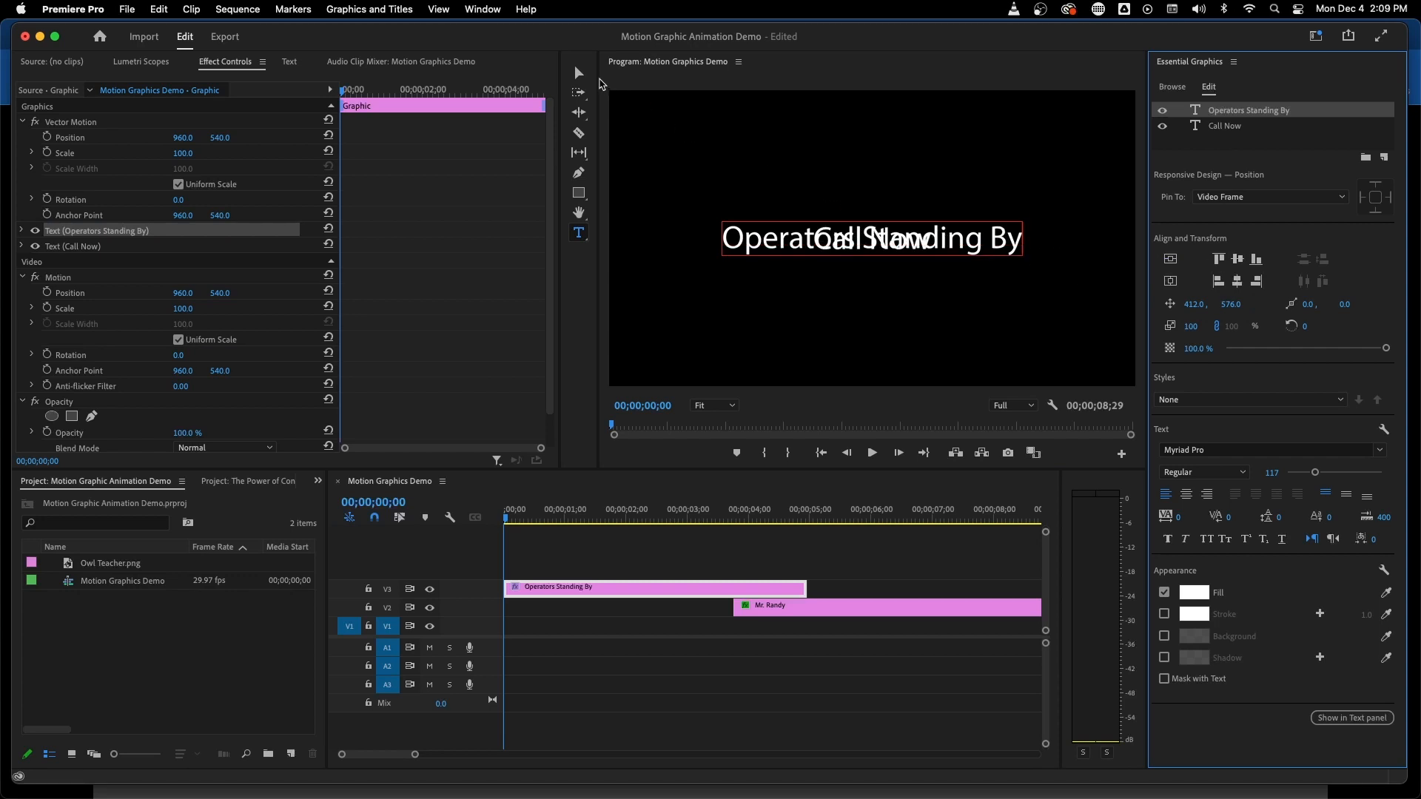
pyautogui.click(576, 72)
pyautogui.moveTo(926, 241); pyautogui.dragTo(930, 281)
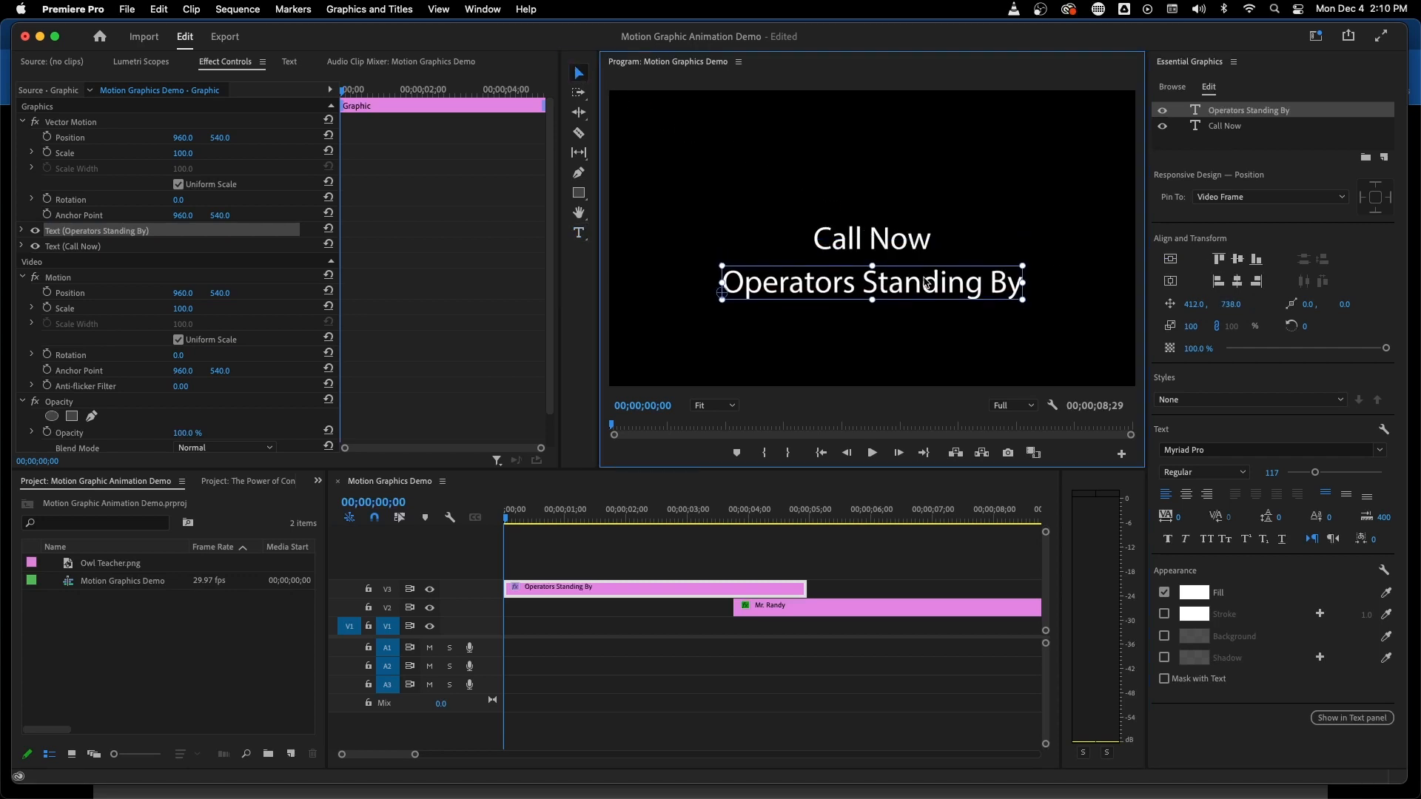
# Align "Operators Standing By" to the frame's bottom edge, trying right alignment before aligning it to the left edge
pyautogui.click(1258, 261)
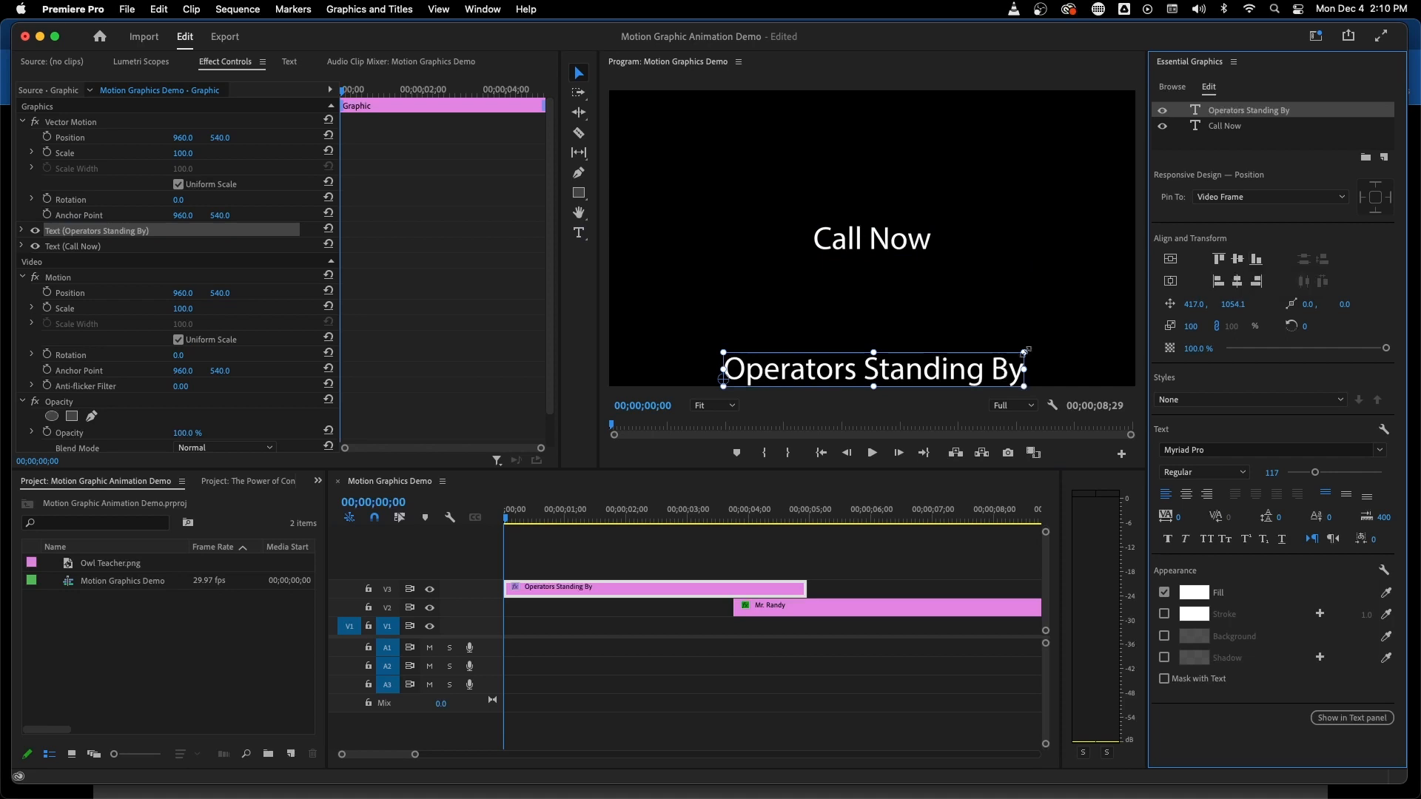
pyautogui.click(1256, 281)
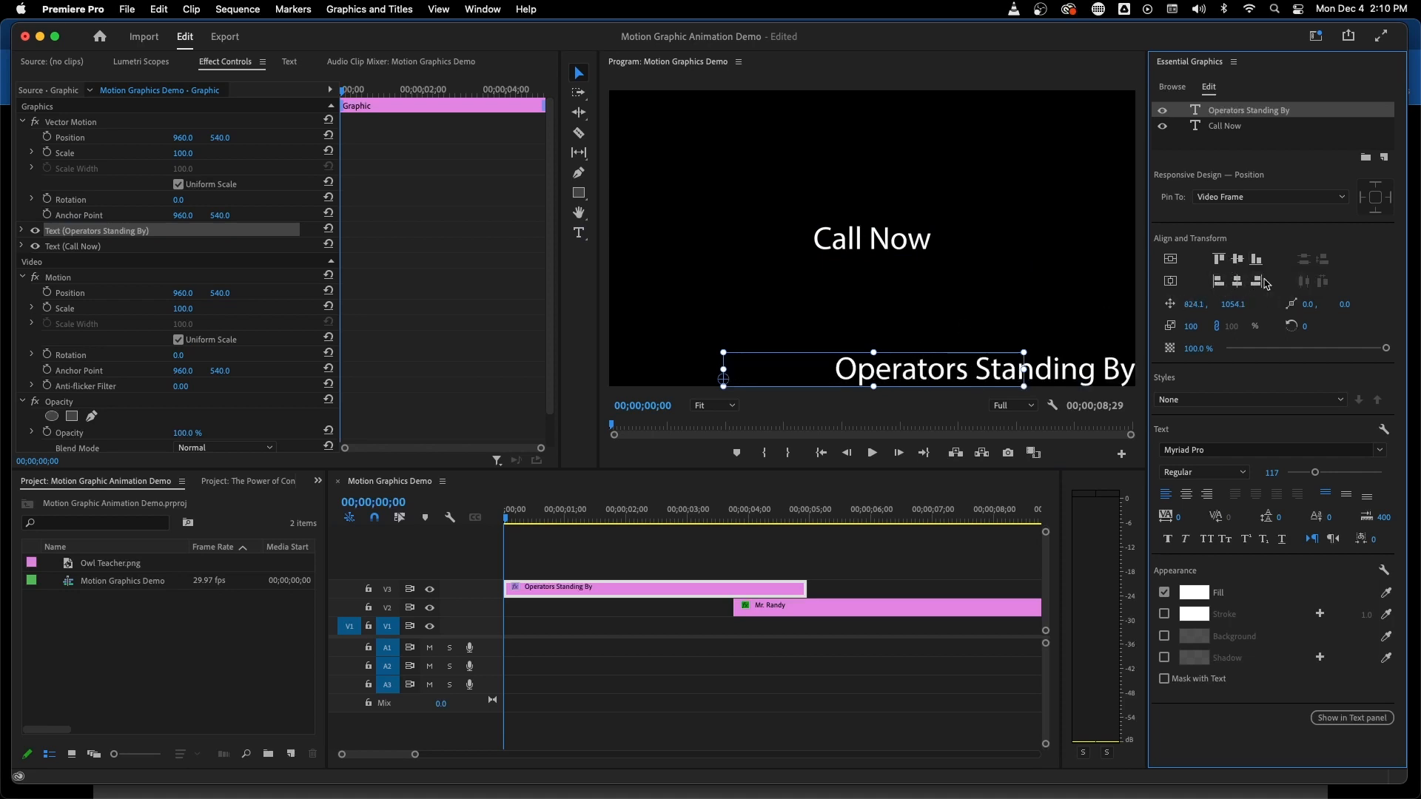
pyautogui.click(1219, 281)
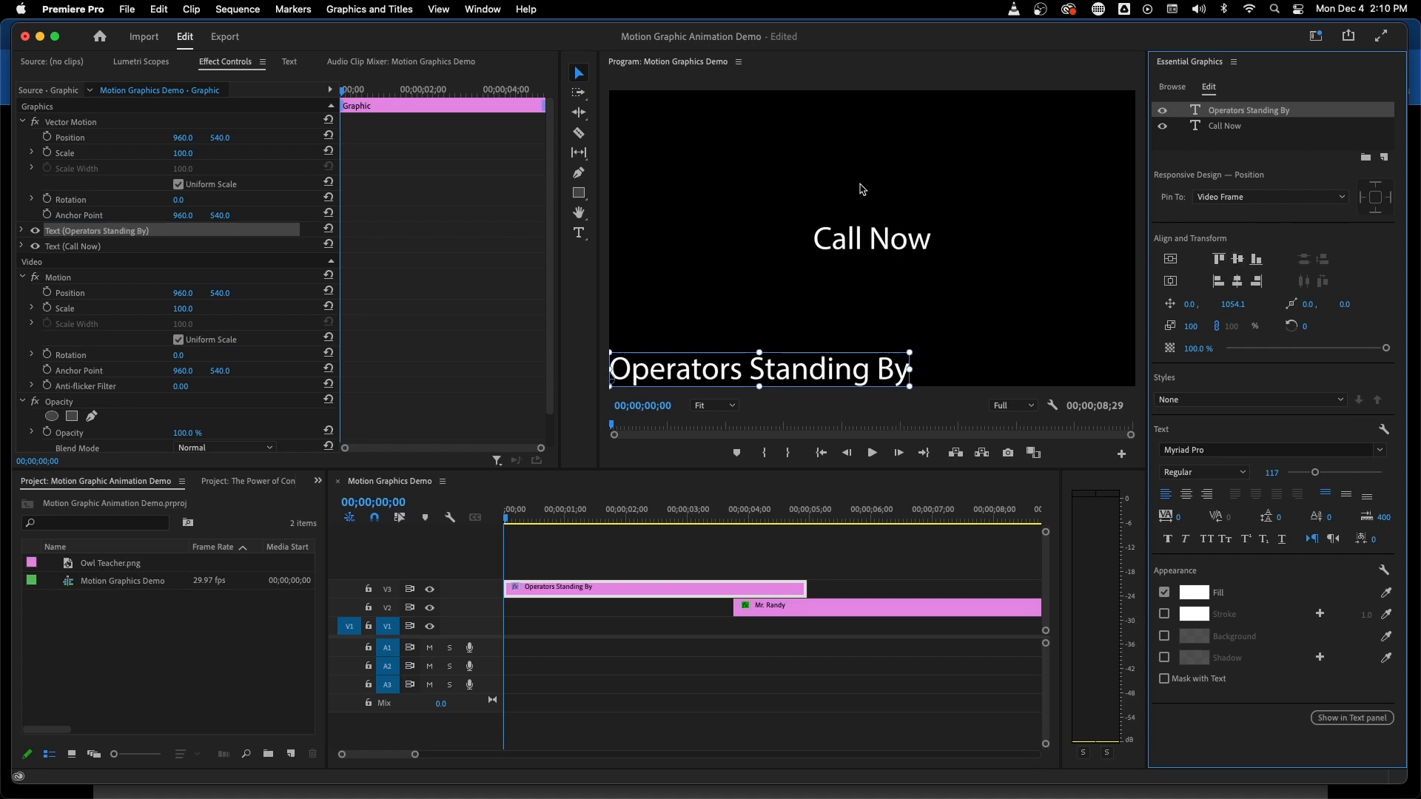
# Vertically center both text layers on each other, trying horizontal centering before aligning their right edges
pyautogui.keyDown('shift'); pyautogui.click(893, 246); pyautogui.keyUp('shift')
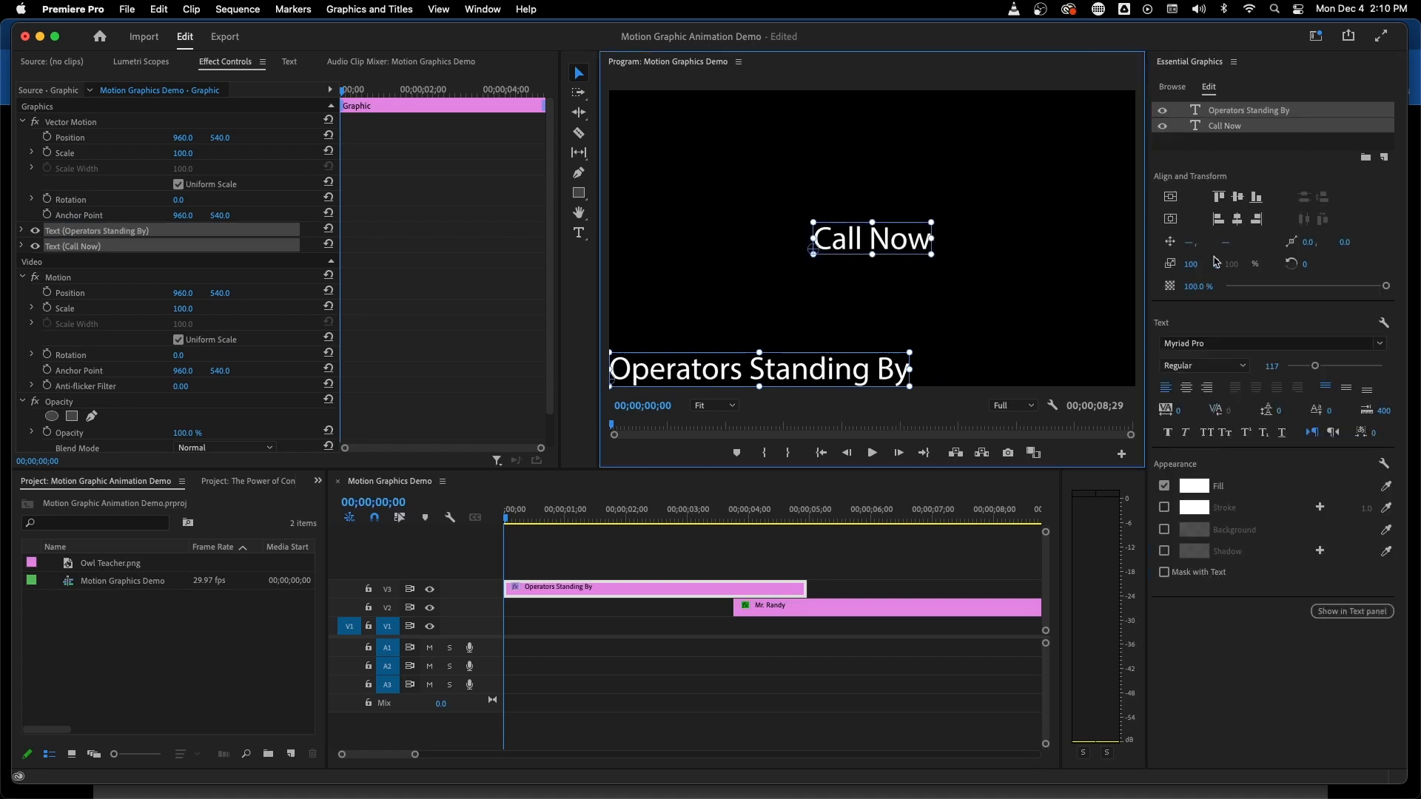
pyautogui.click(1238, 198)
pyautogui.click(1240, 222)
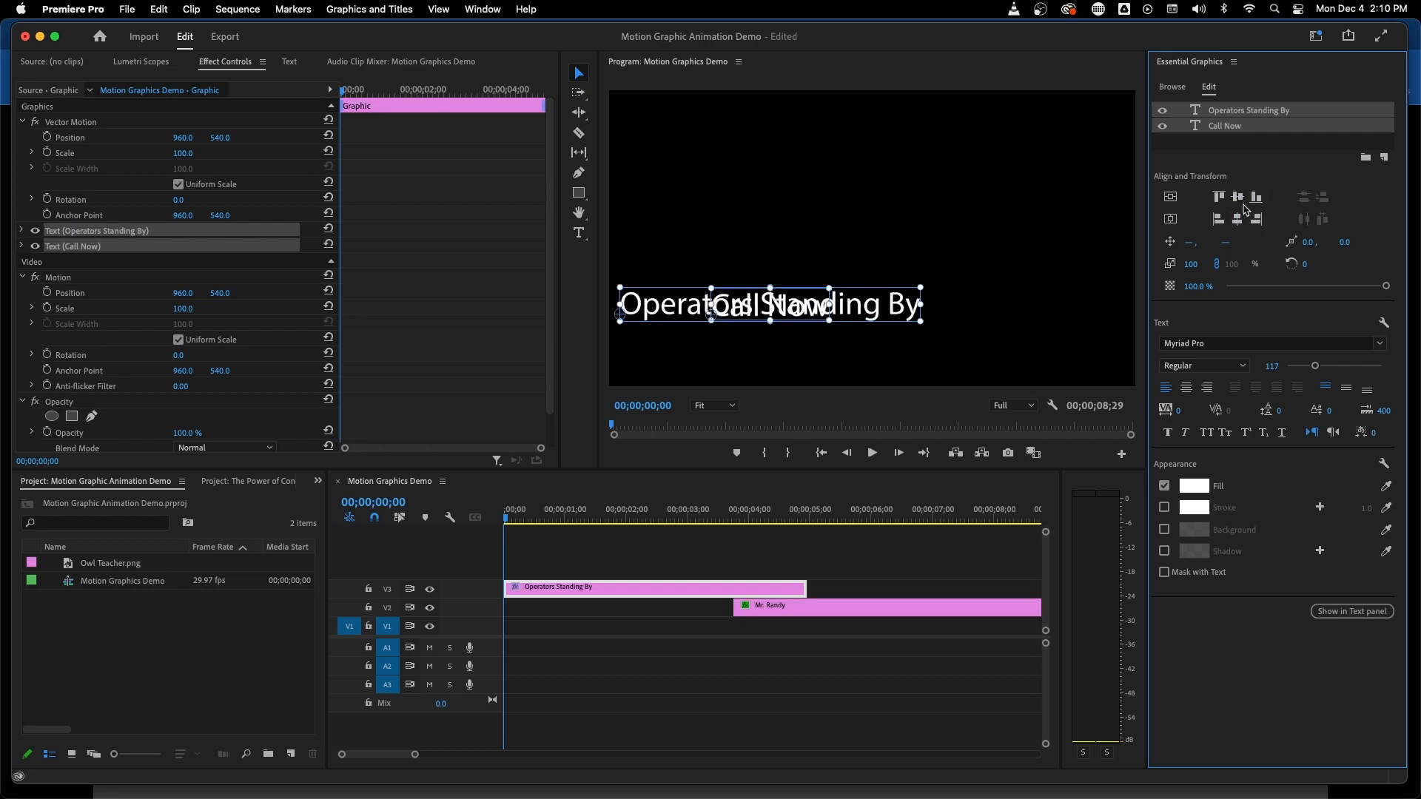
pyautogui.click(1252, 222)
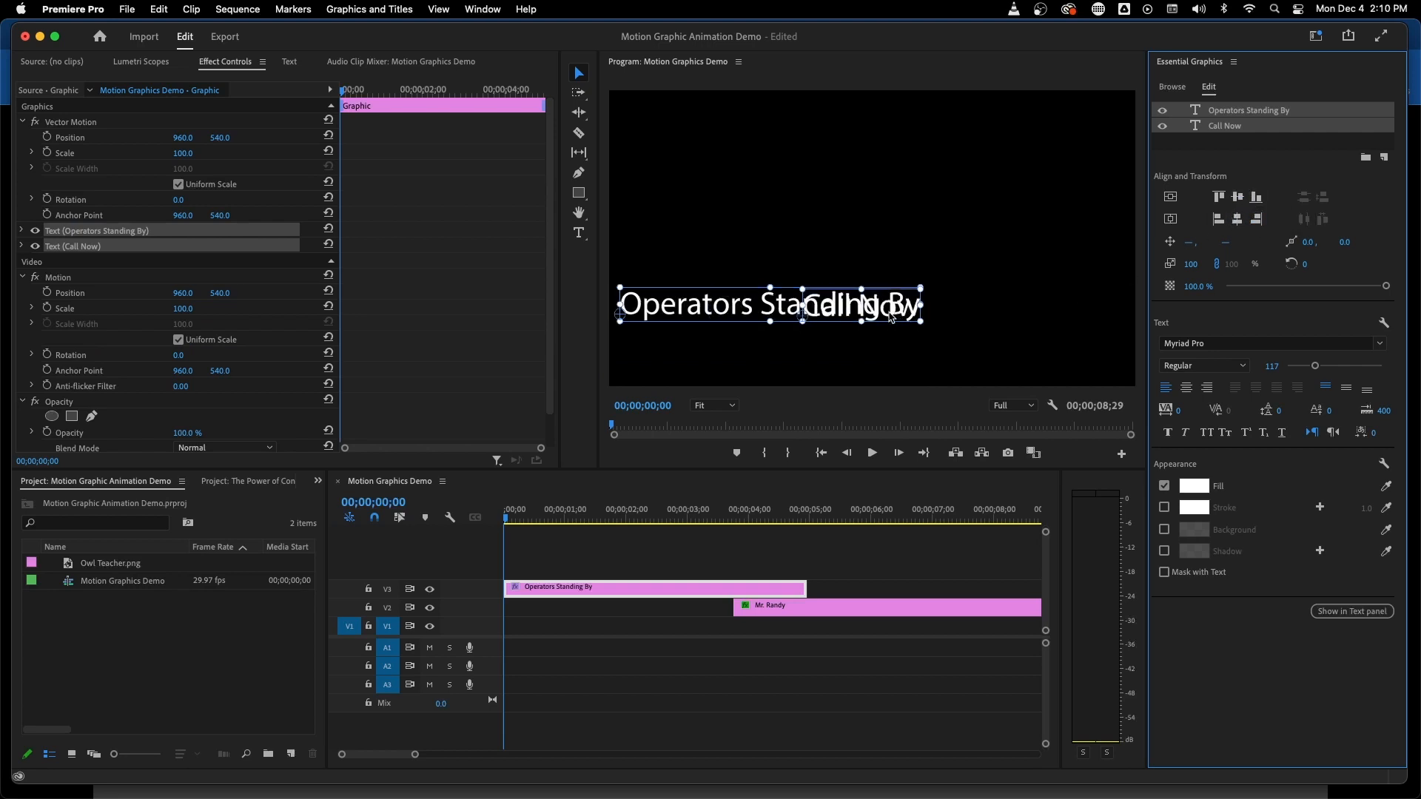
# Reposition the text so "Call Now" sits directly above "Operators Standing By", and align the two layers' right edges
pyautogui.moveTo(890, 315); pyautogui.dragTo(935, 246)
pyautogui.click(1104, 326)
pyautogui.moveTo(798, 239); pyautogui.dragTo(798, 268)
pyautogui.moveTo(1052, 169); pyautogui.dragTo(901, 320)
pyautogui.click(1263, 224)
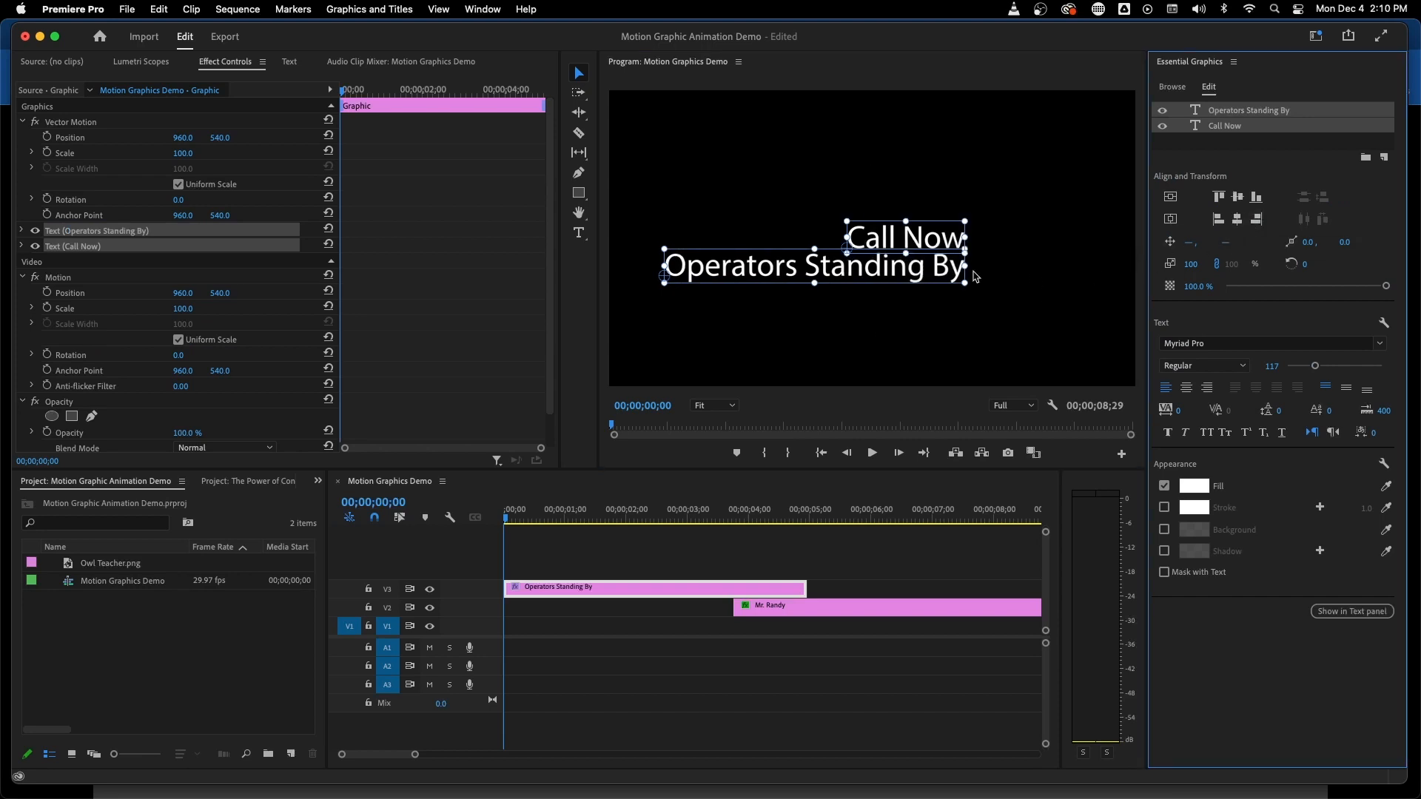
# Move both text layers together to the frame's upper-right area, placing "Operators Standing By" at about position 760, 264
pyautogui.click(1008, 279)
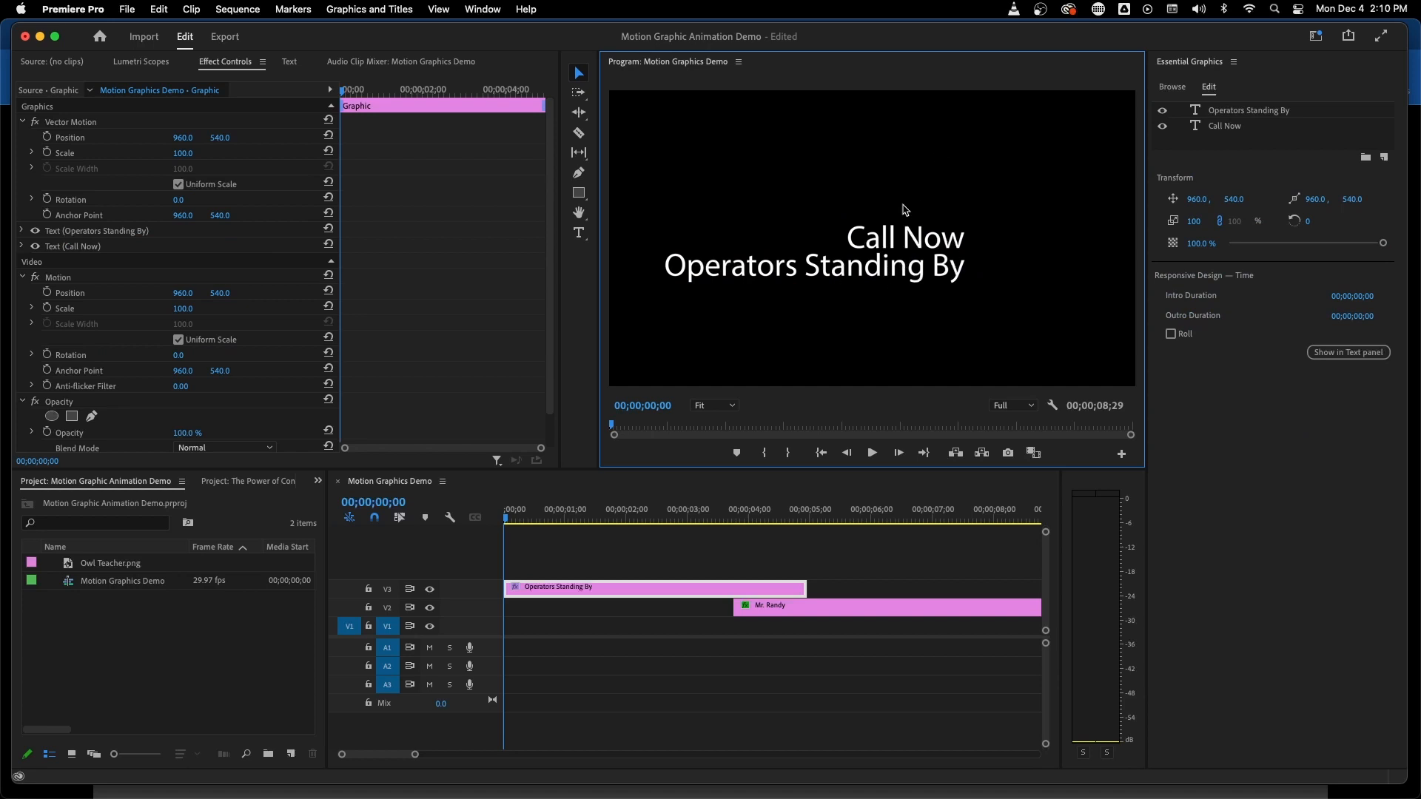
pyautogui.moveTo(825, 177); pyautogui.dragTo(1070, 157)
pyautogui.click(922, 305)
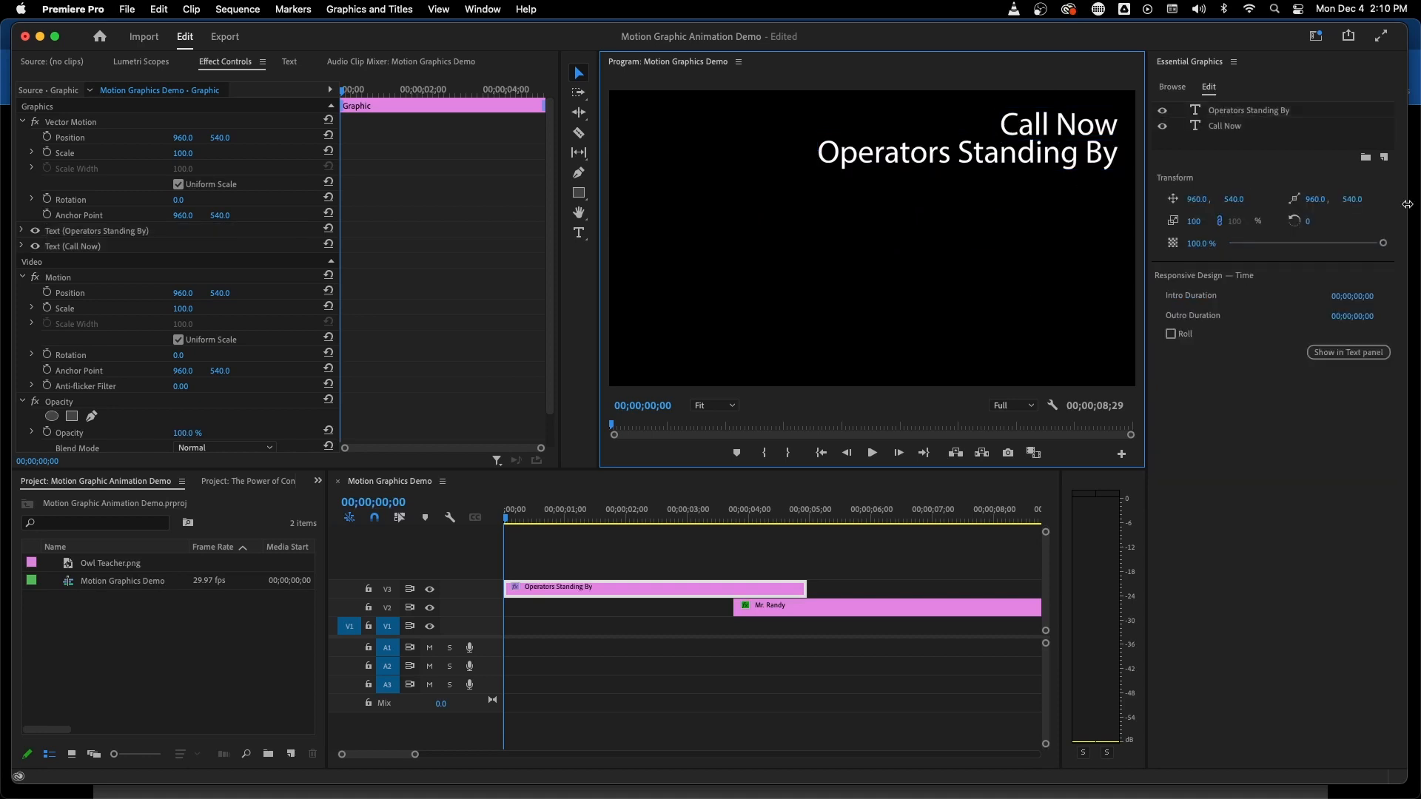
# Try adding a rectangle, an ellipse and a polygon layer to the graphic, deleting each shape
pyautogui.click(1384, 157)
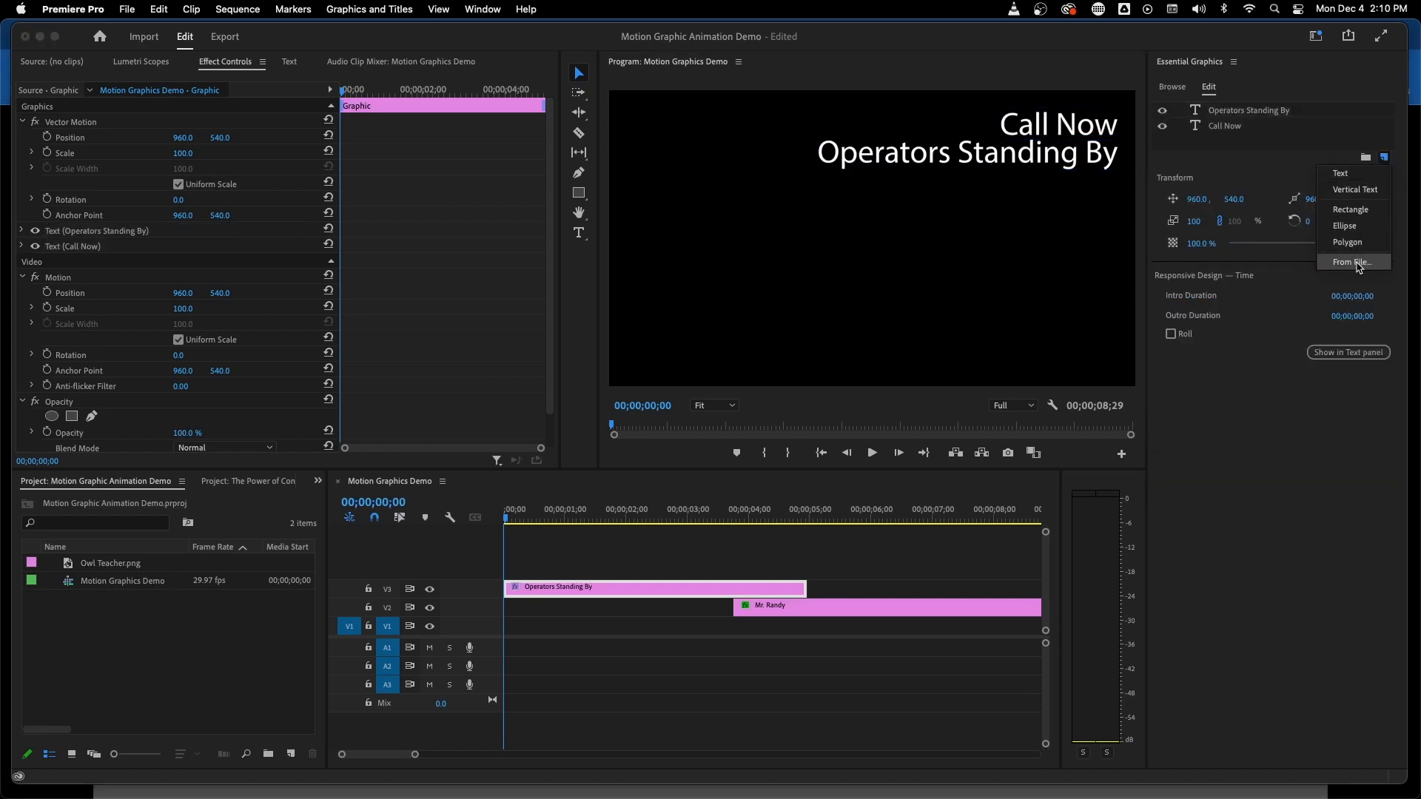
pyautogui.click(1351, 209)
pyautogui.press('Delete')
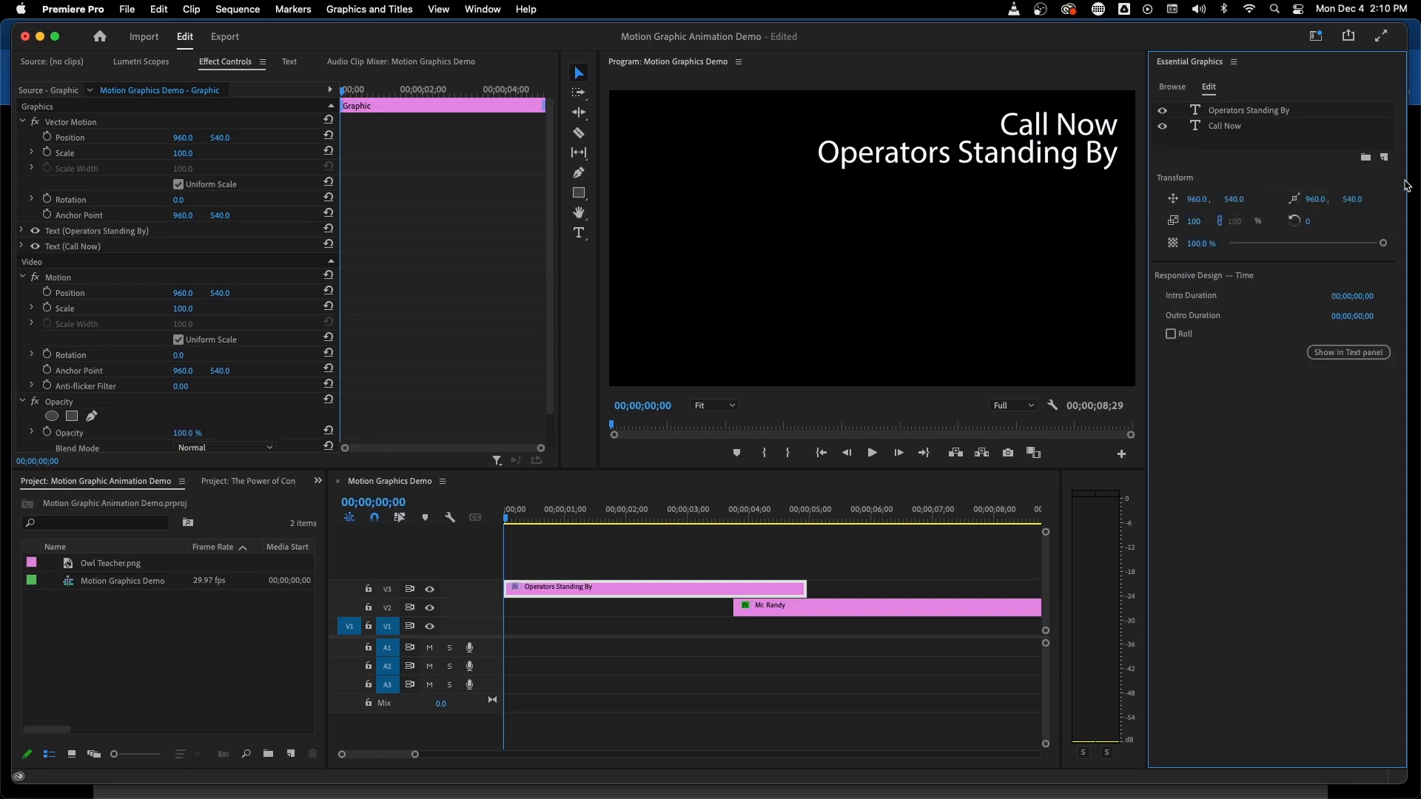
pyautogui.click(1386, 159)
pyautogui.click(1351, 223)
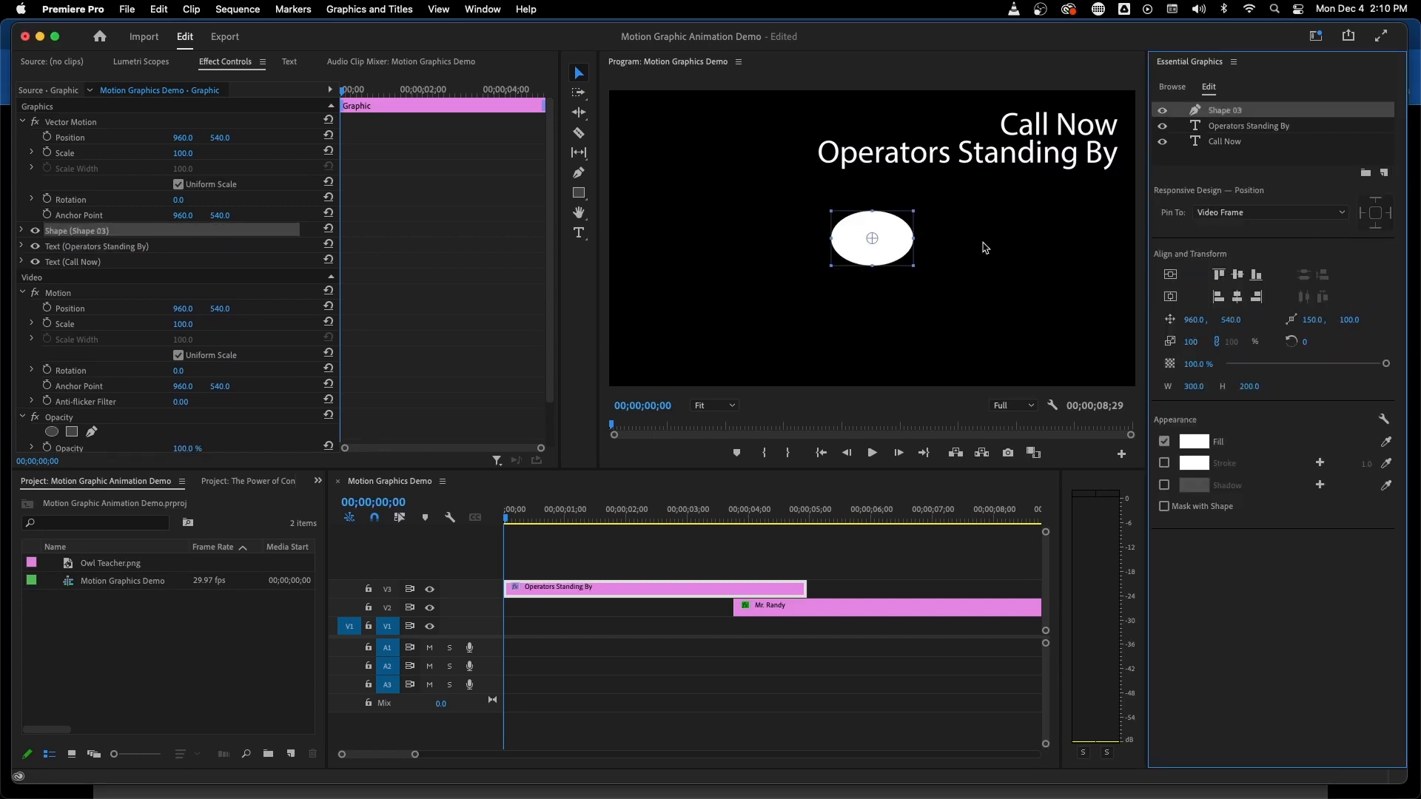
pyautogui.press('Delete')
pyautogui.click(1383, 157)
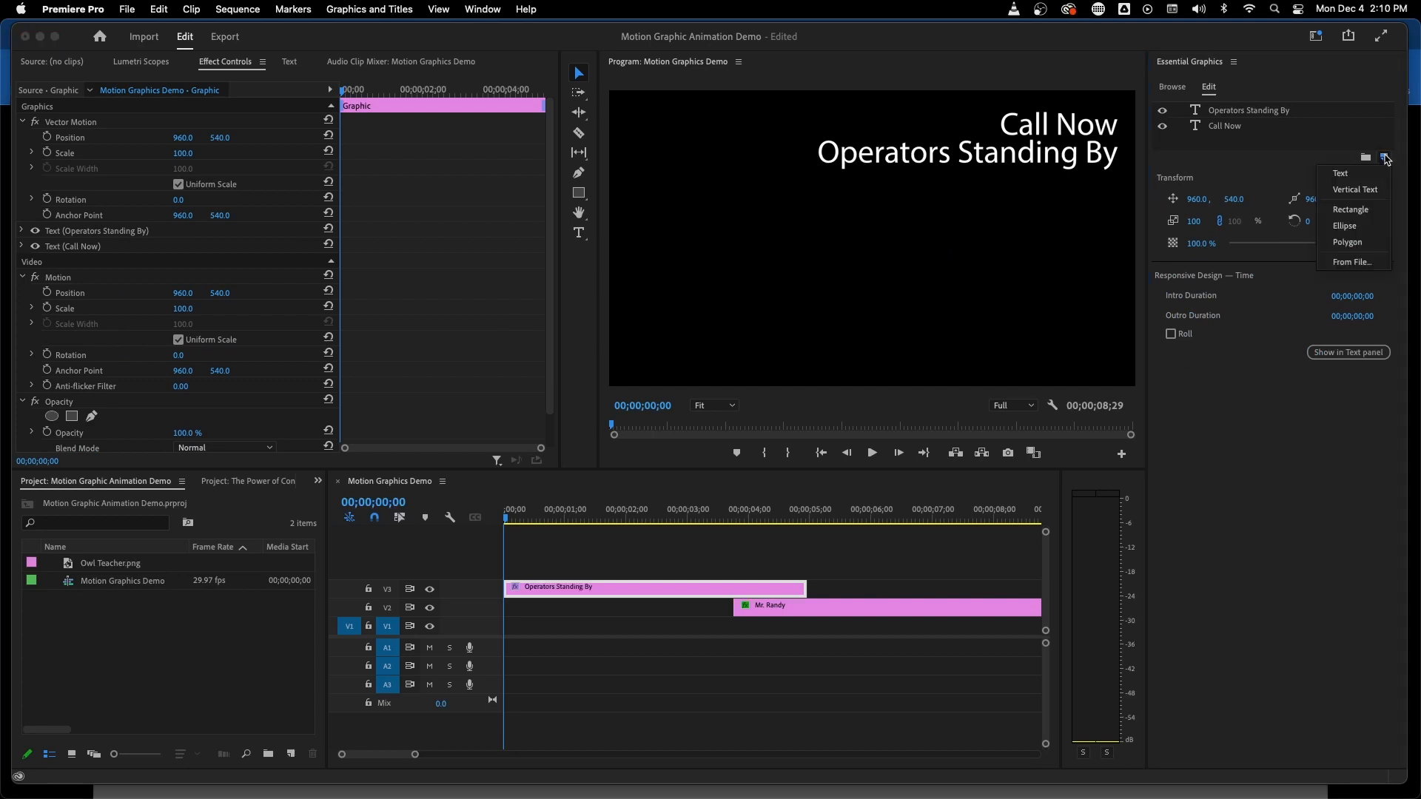
pyautogui.click(1347, 244)
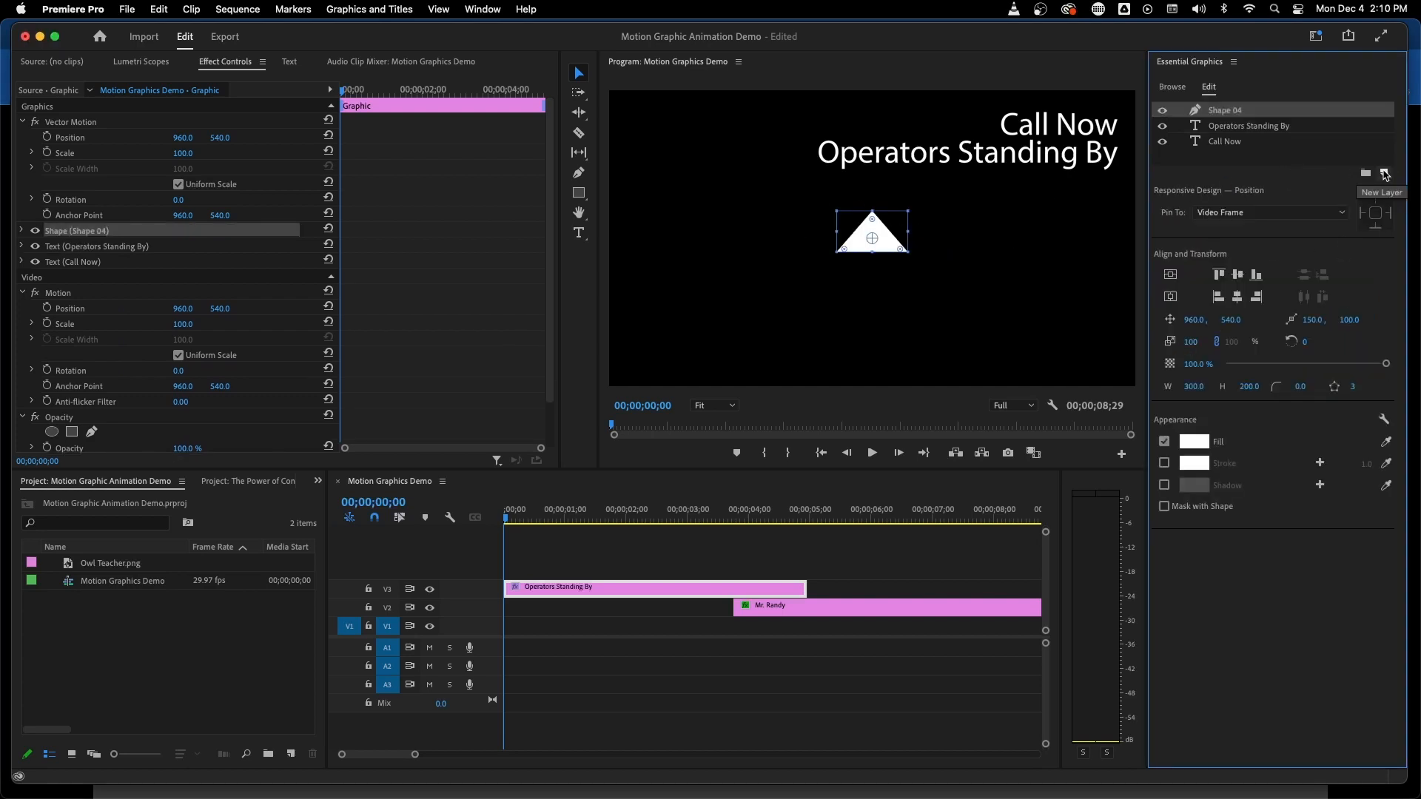
pyautogui.press('Delete')
# Add chinatown-poster.jpeg from the Pictures folder as a new layer in the graphic
pyautogui.click(1383, 157)
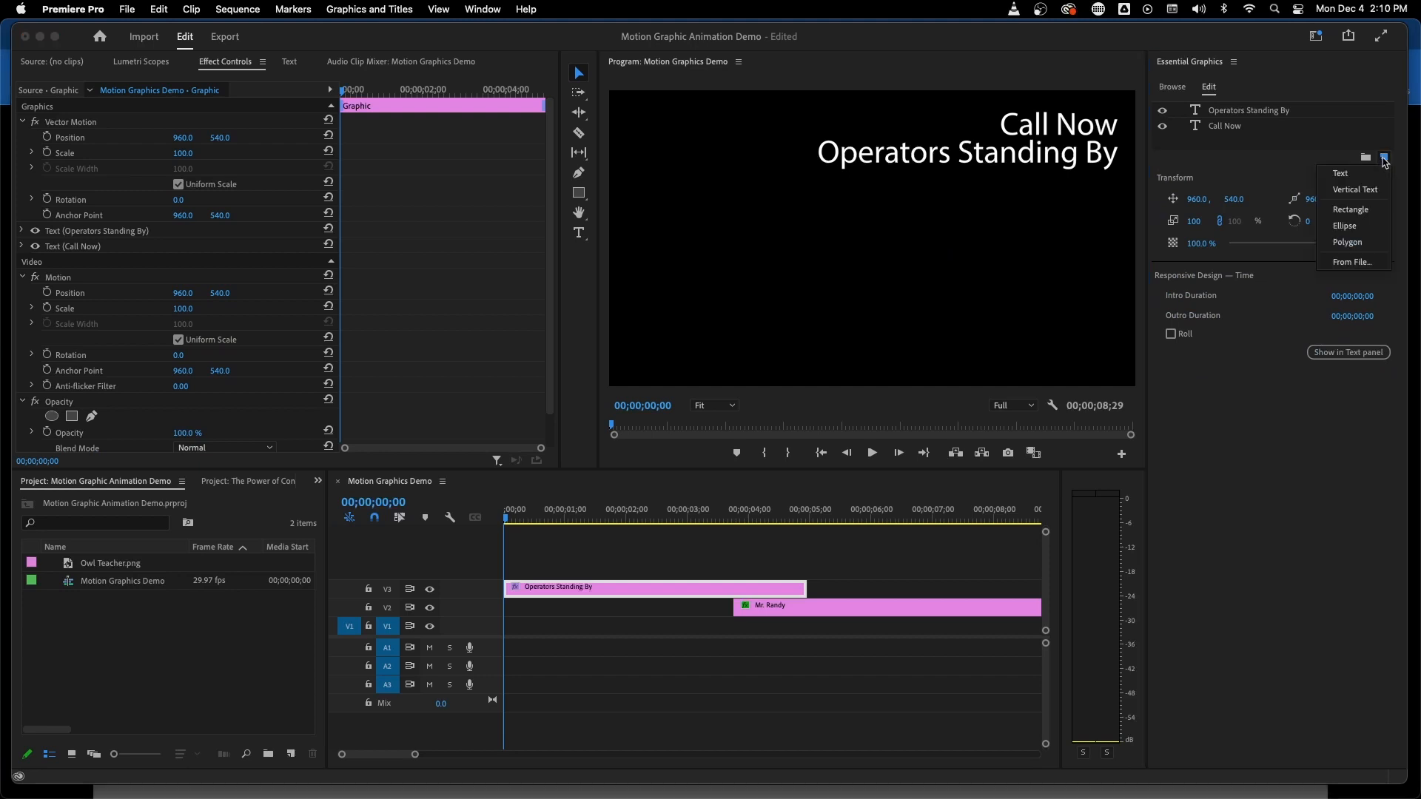
pyautogui.click(1351, 261)
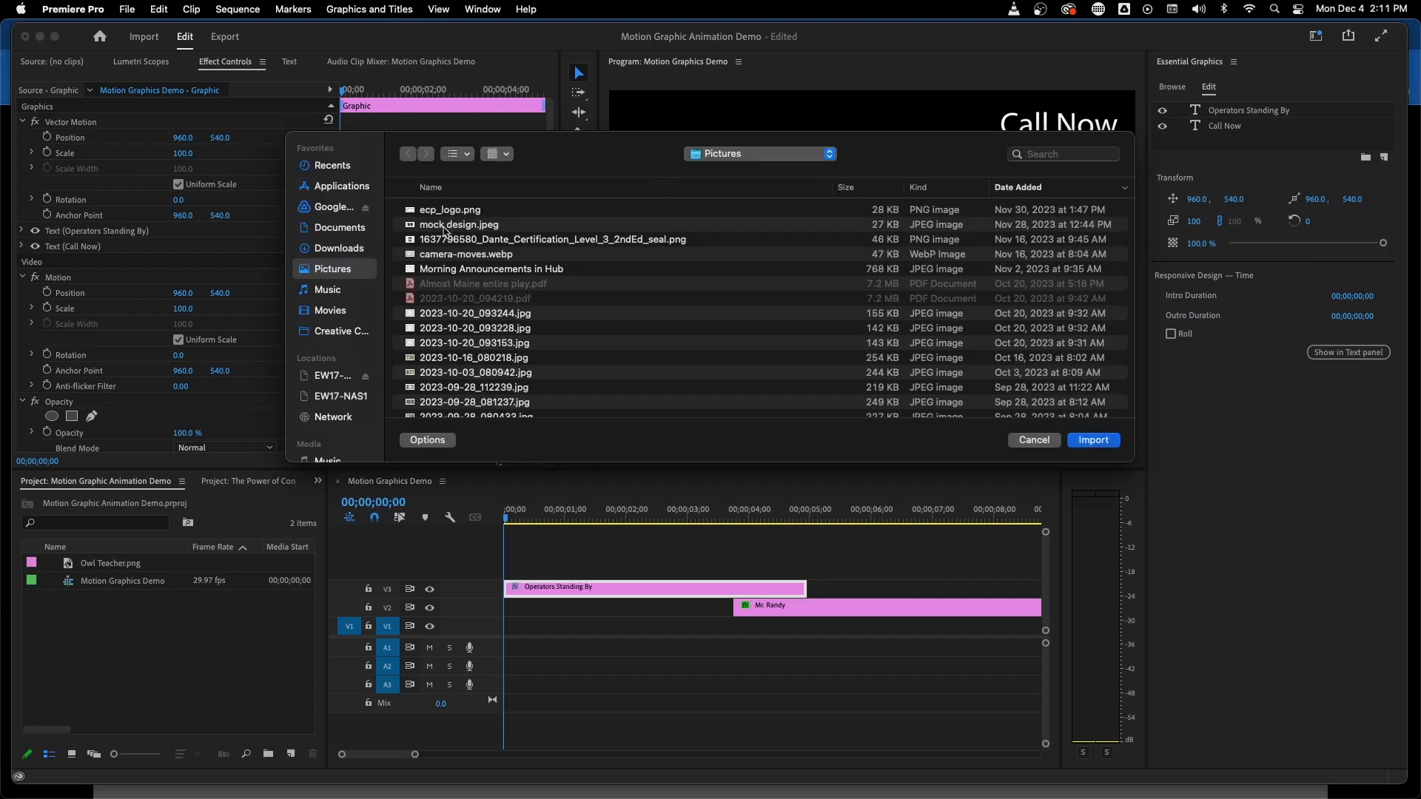
pyautogui.scroll(-20, 444, 230)
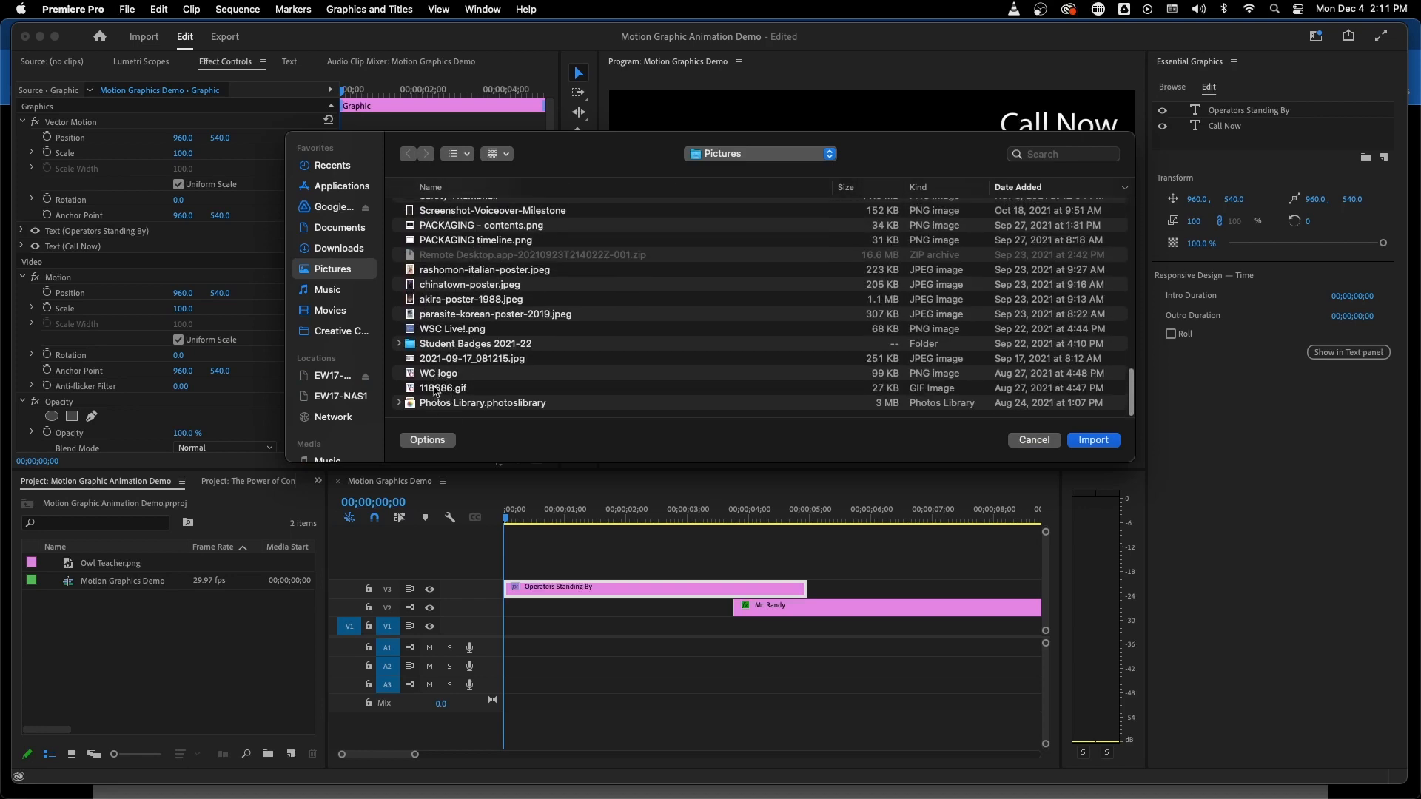
pyautogui.click(435, 389)
pyautogui.scroll(1, 447, 347)
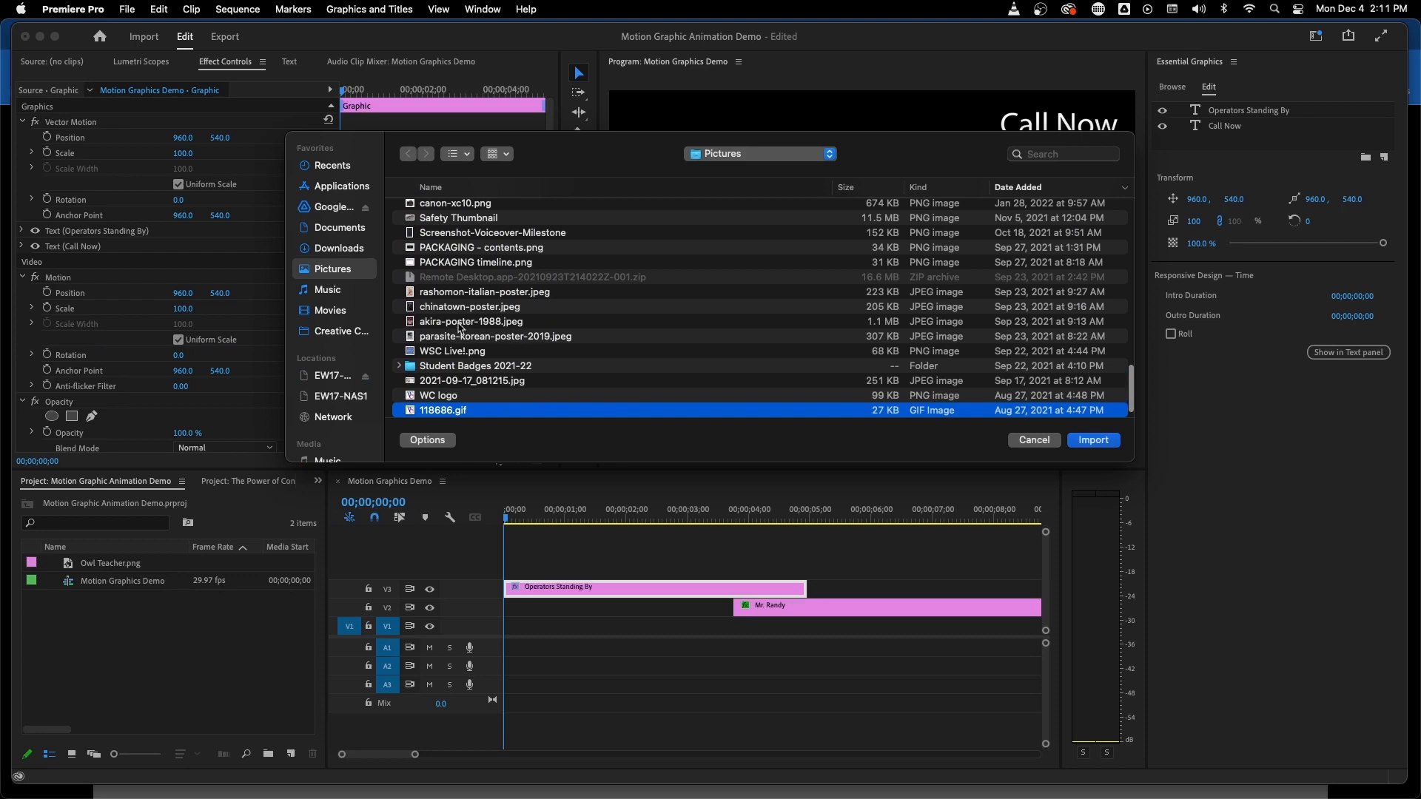
pyautogui.scroll(2, 449, 326)
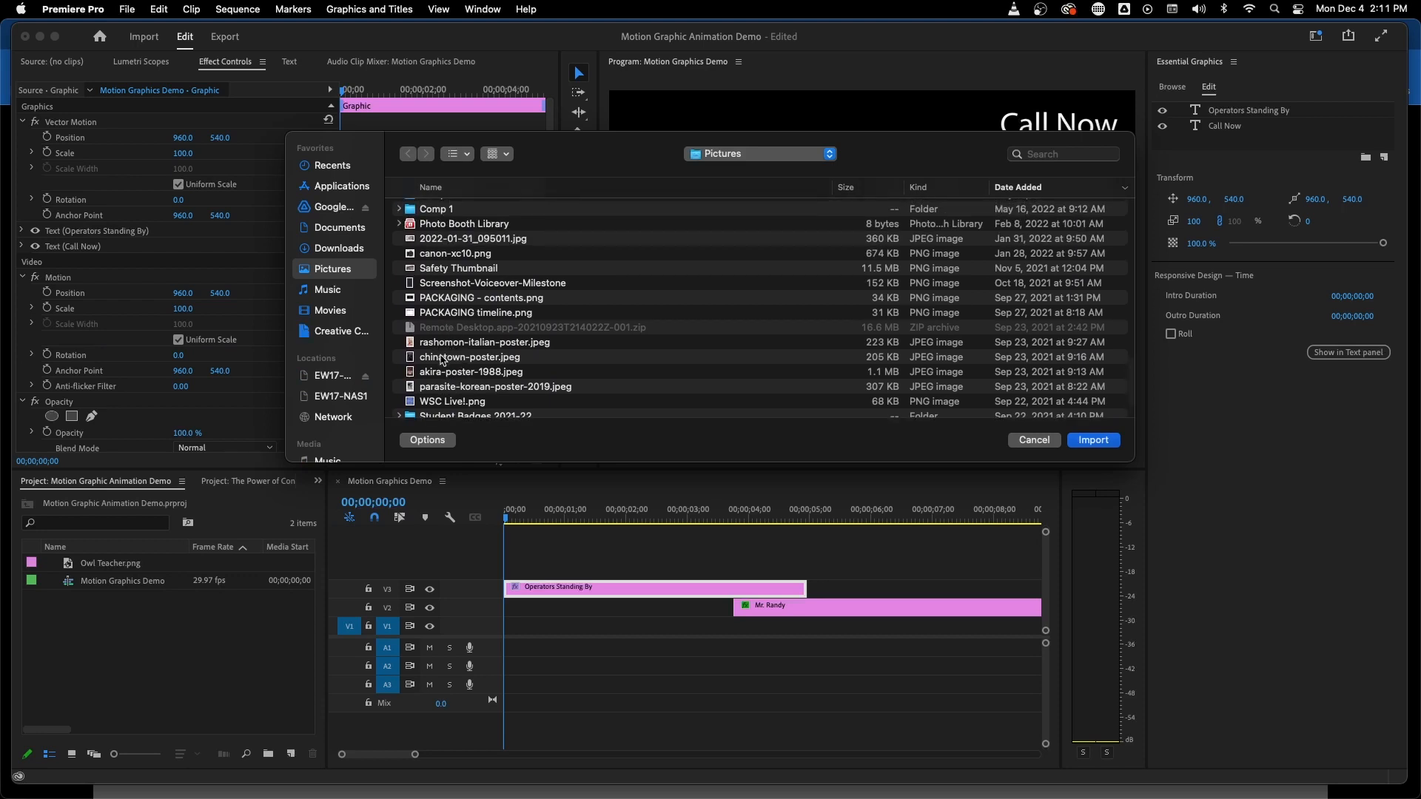
pyautogui.click(446, 358)
pyautogui.click(1093, 440)
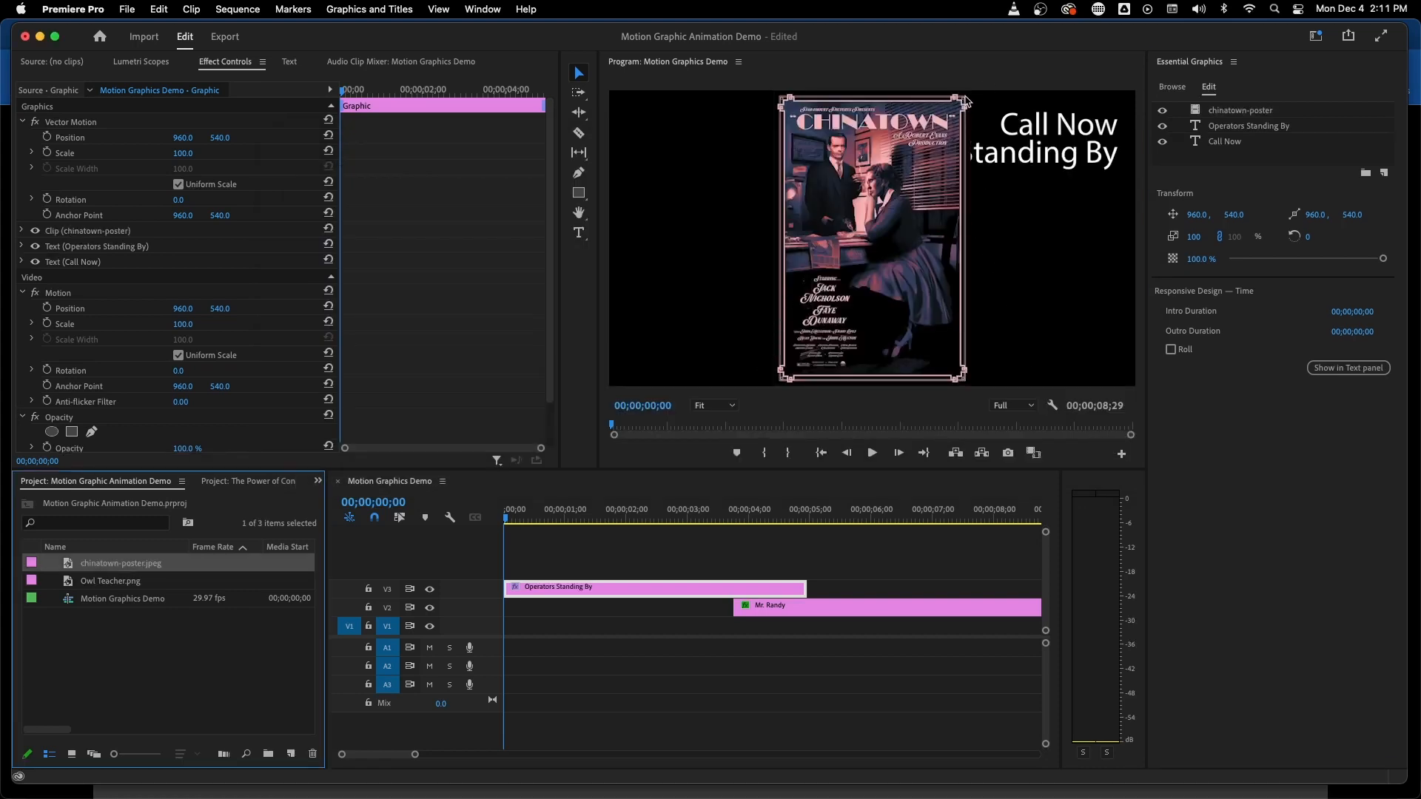
# Scale the chinatown-poster layer to about 71 and move it beside the text to about position 412, 475
pyautogui.click(1255, 111)
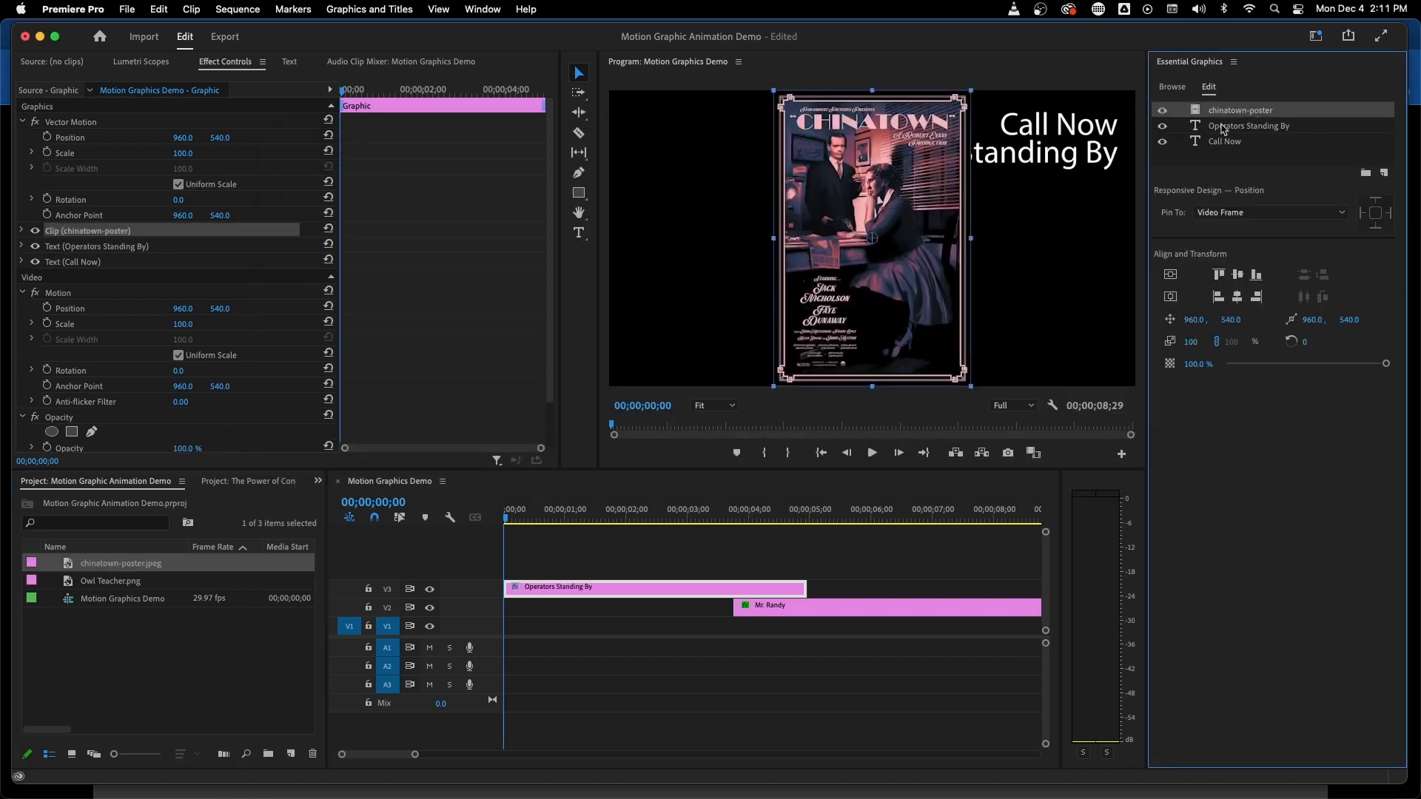
pyautogui.moveTo(972, 90); pyautogui.dragTo(915, 133)
pyautogui.moveTo(900, 198); pyautogui.dragTo(751, 179)
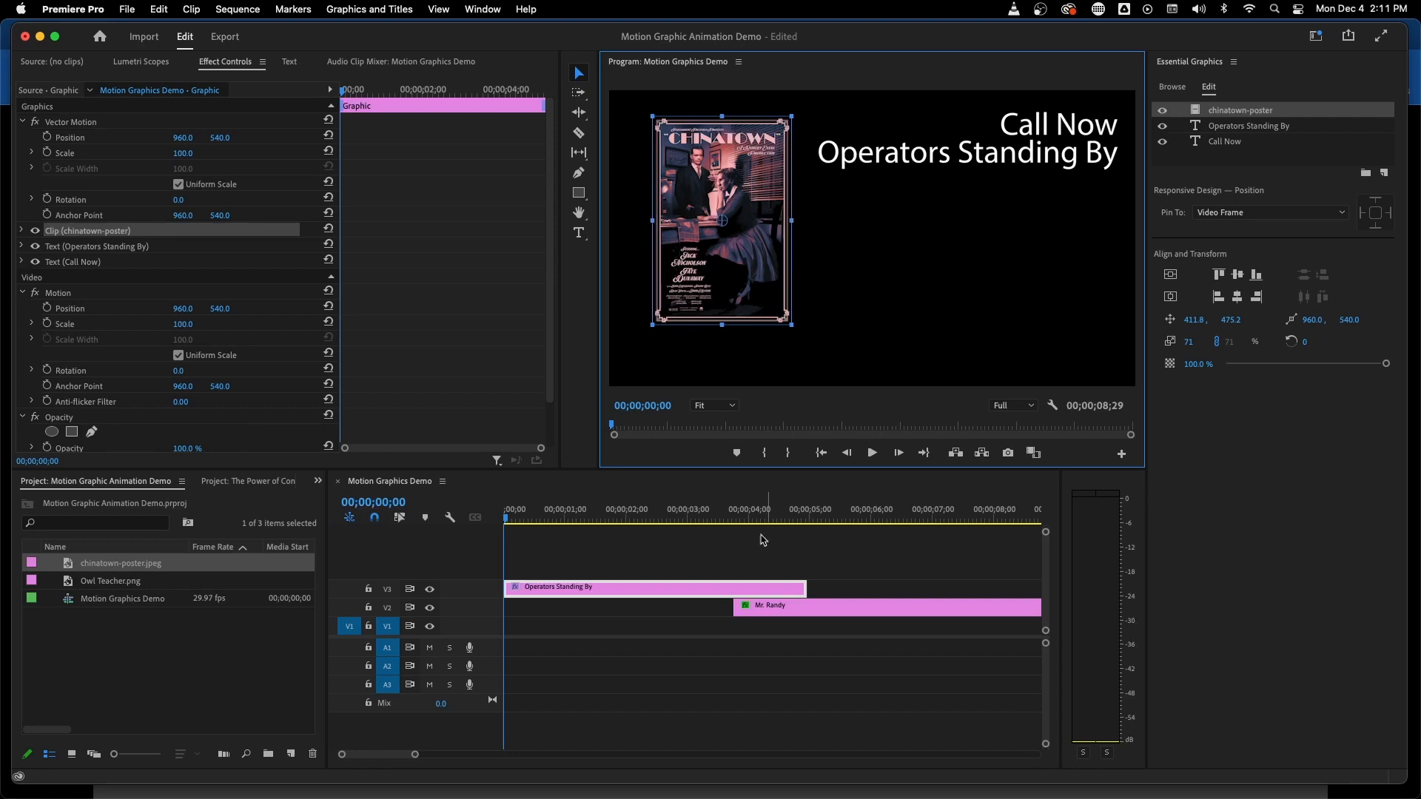
# Shift the V2 graphic clip so it starts just after the V3 graphic ends, and select the V3 graphic
pyautogui.moveTo(797, 616); pyautogui.dragTo(885, 612)
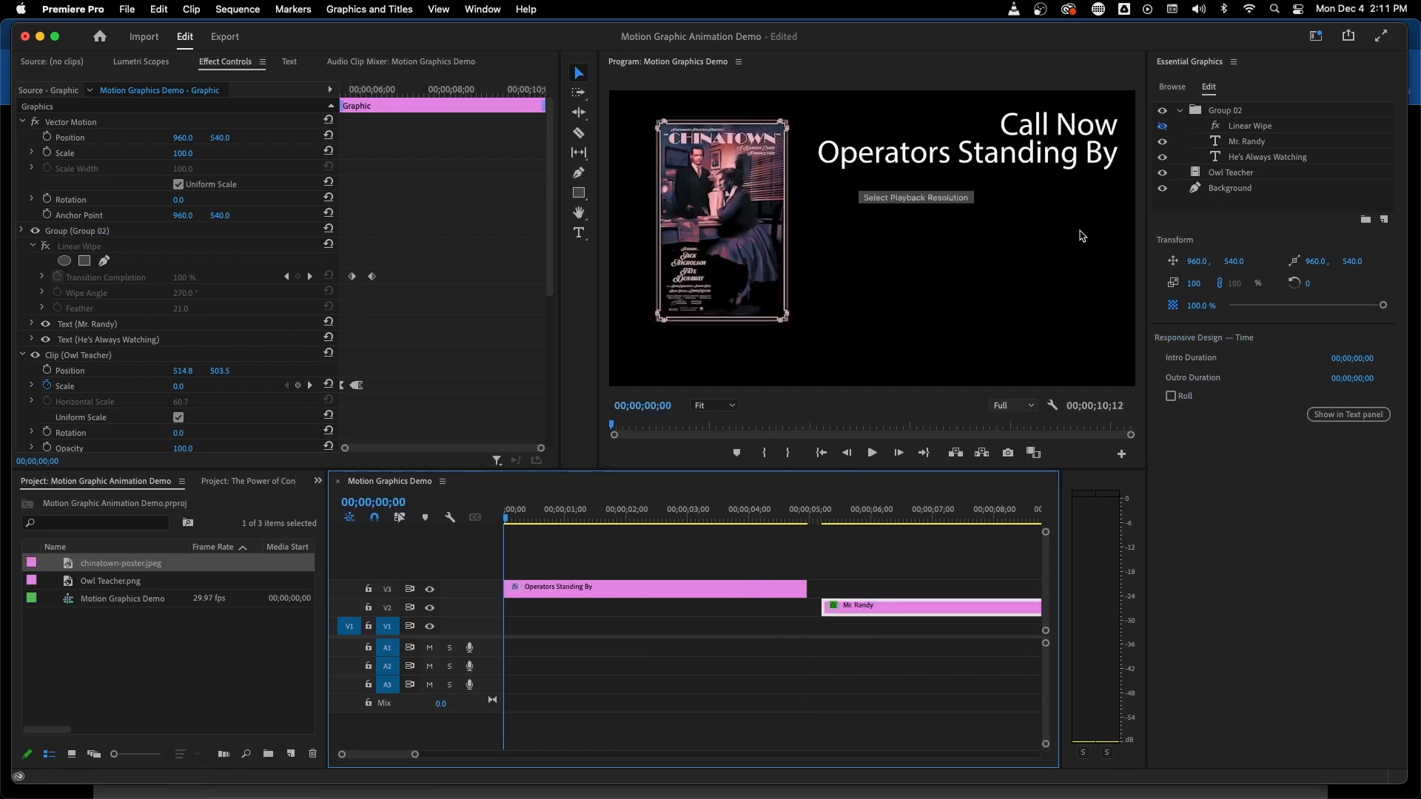
pyautogui.click(792, 543)
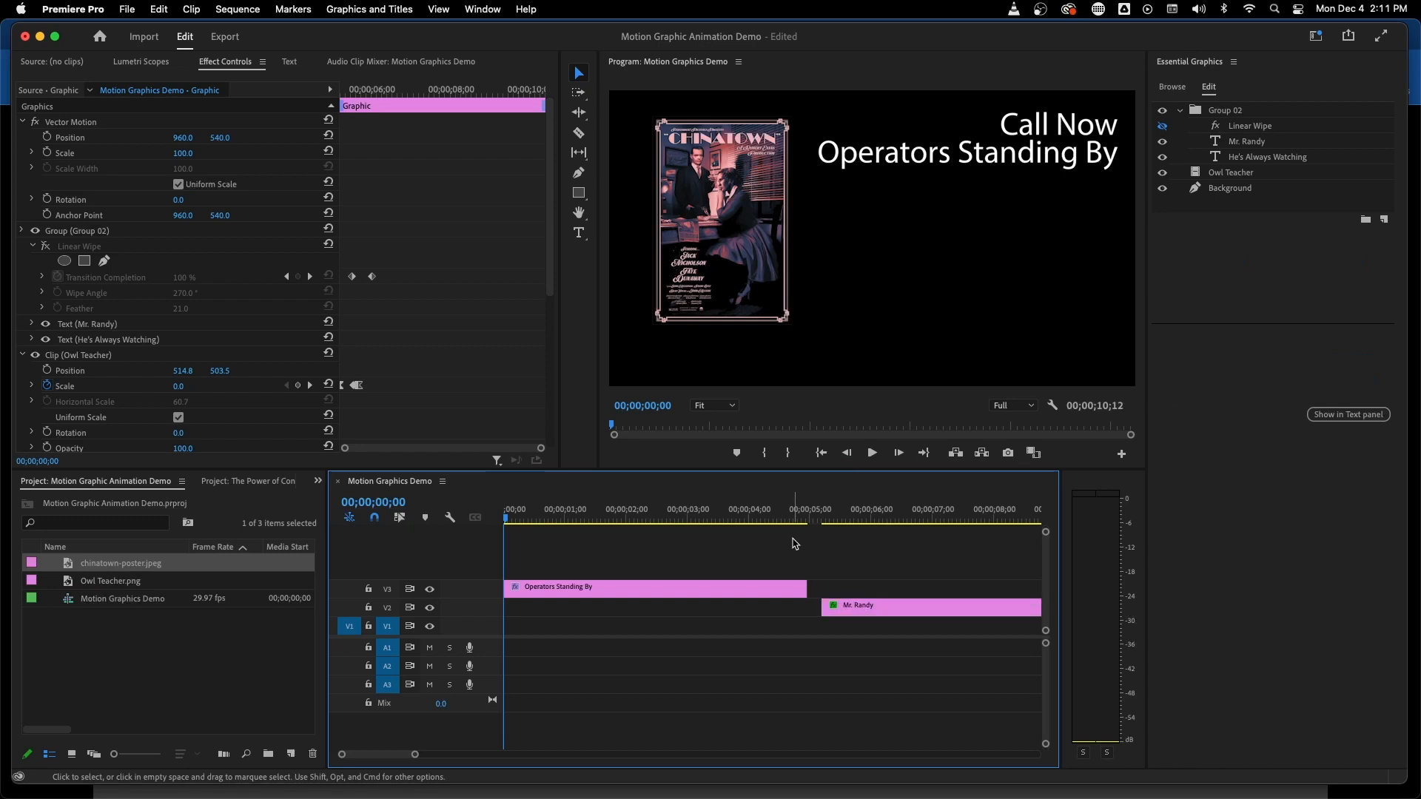
pyautogui.click(732, 607)
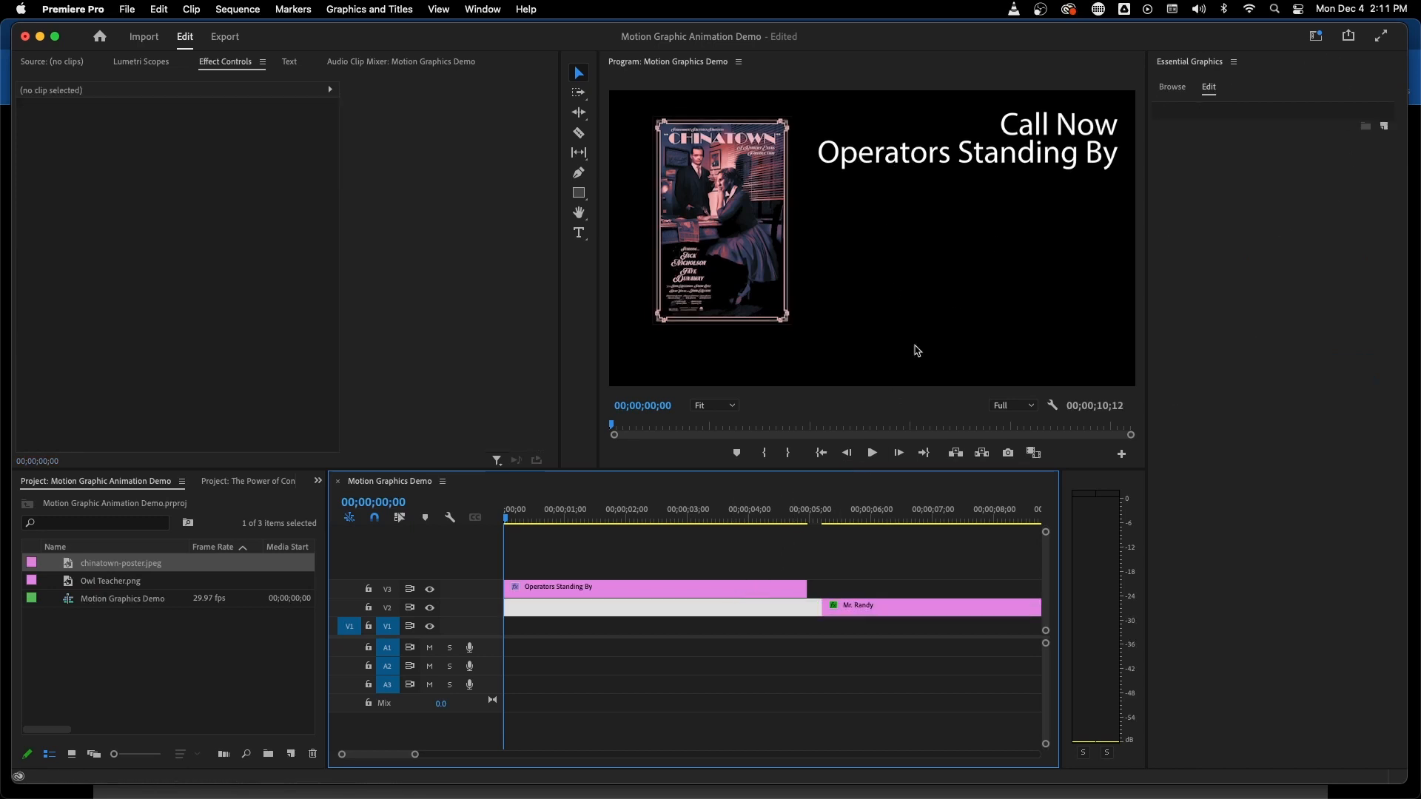
pyautogui.click(765, 587)
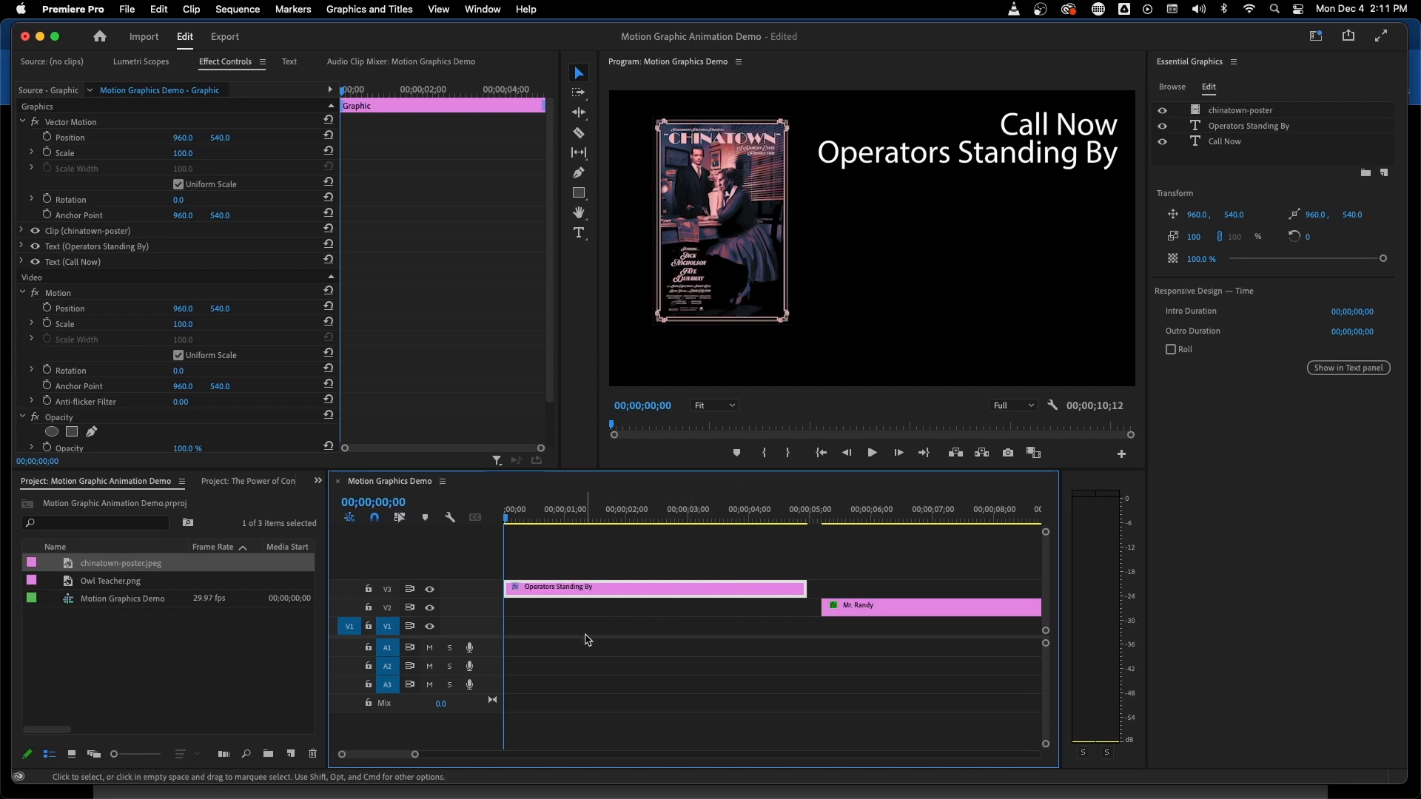
# Import 2023-10-20_093244.jpg from the Pictures folder into the project and open it in the Source monitor
pyautogui.doubleClick(124, 632)
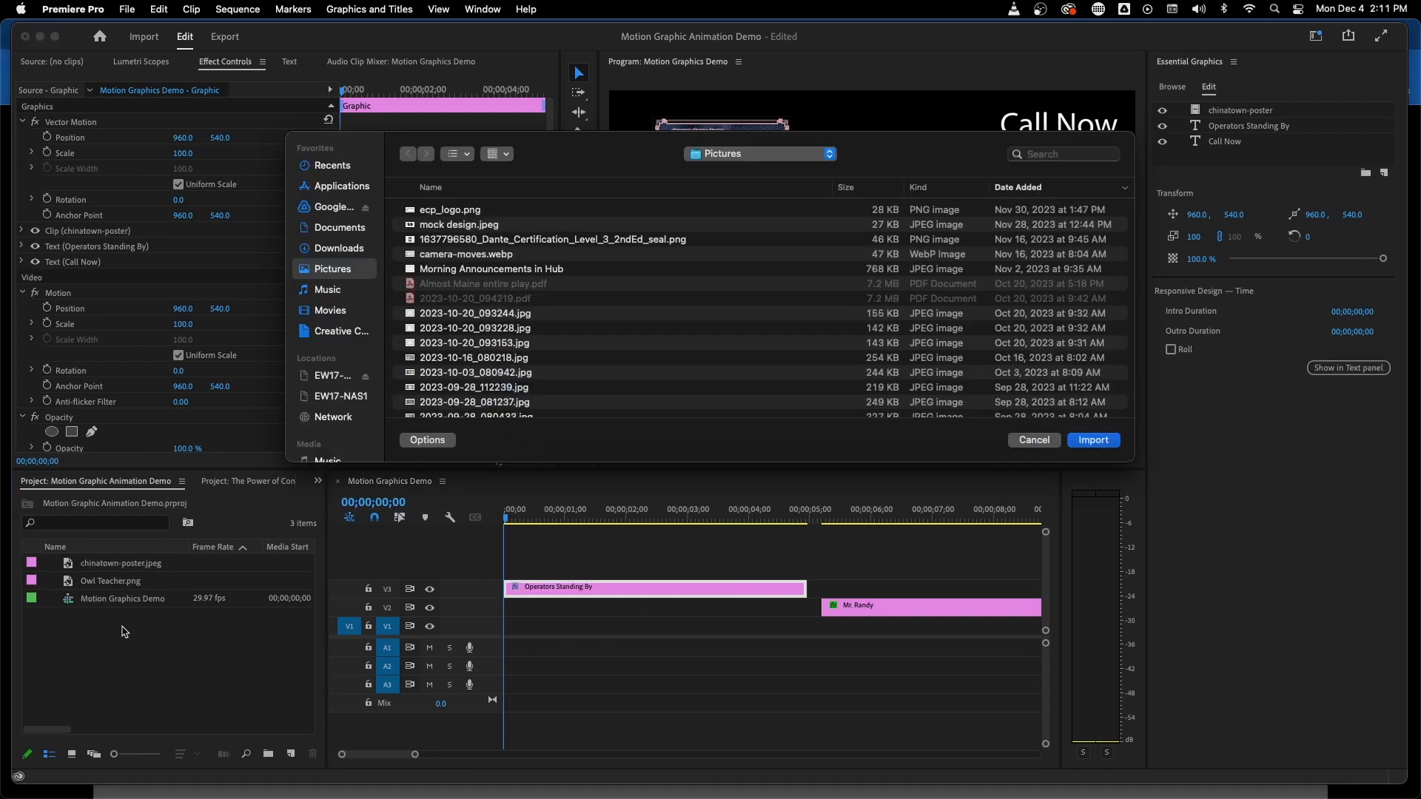
pyautogui.doubleClick(460, 319)
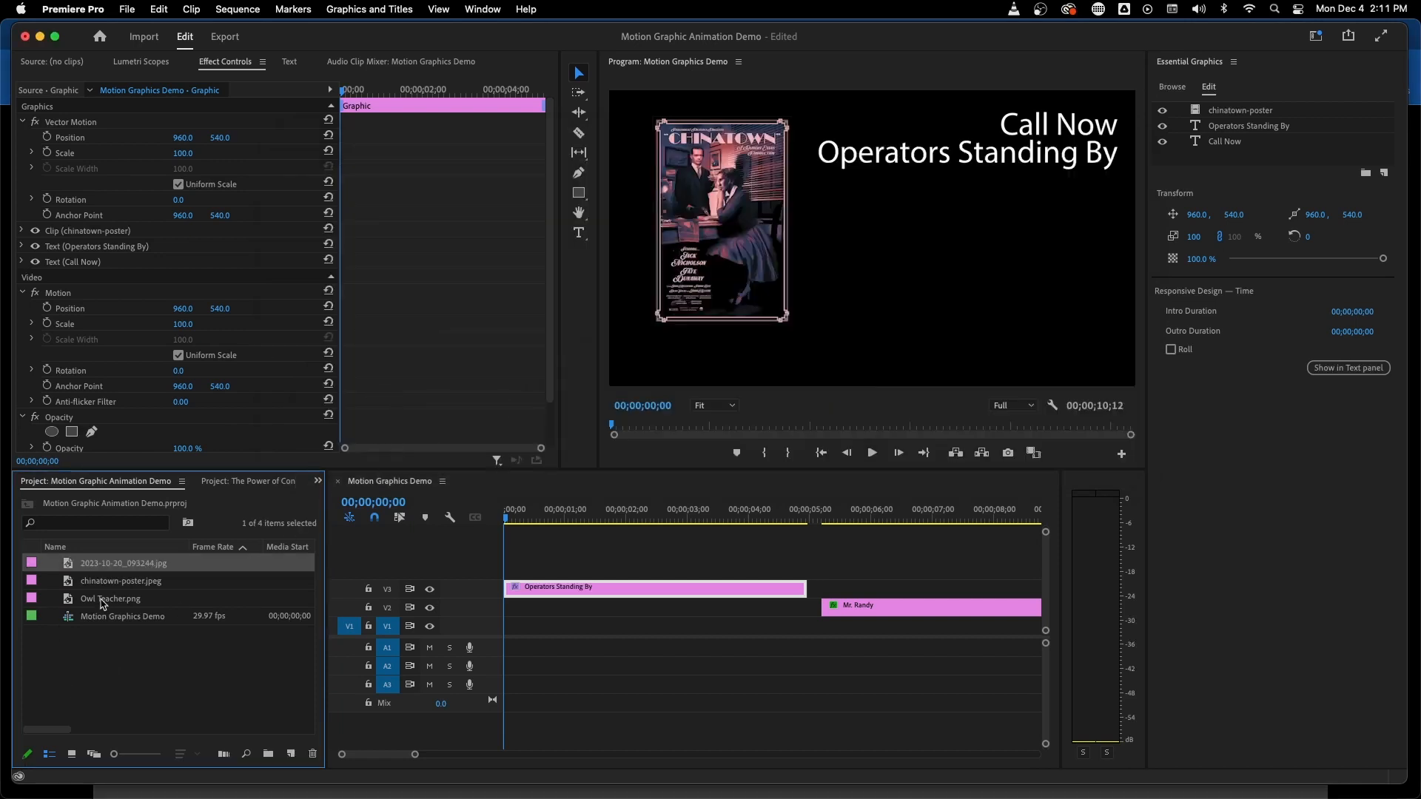
pyautogui.click(95, 566)
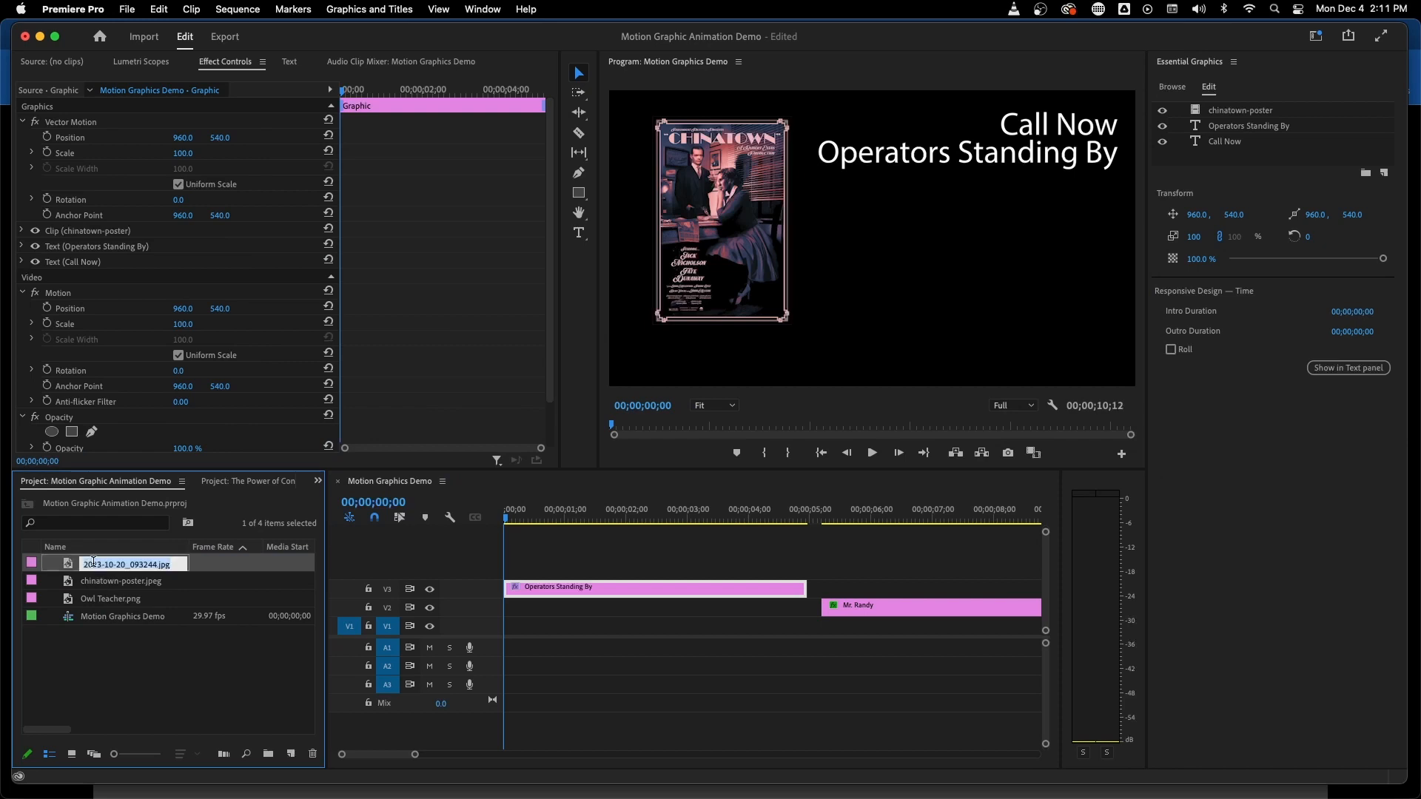
pyautogui.doubleClick(69, 568)
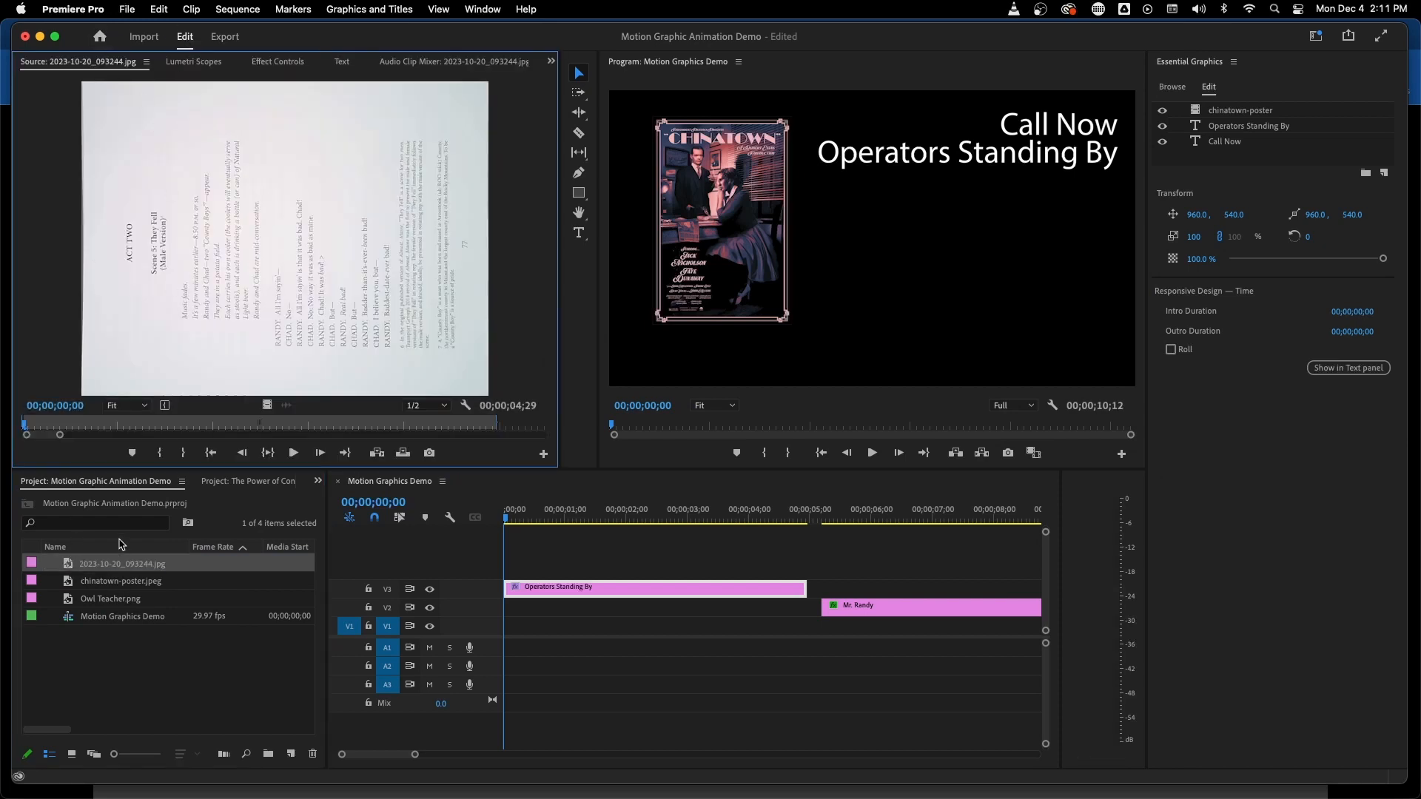
# Place 2023-10-20_093244.jpg on track V1 at the start of the sequence, beneath the graphic
pyautogui.click(105, 567)
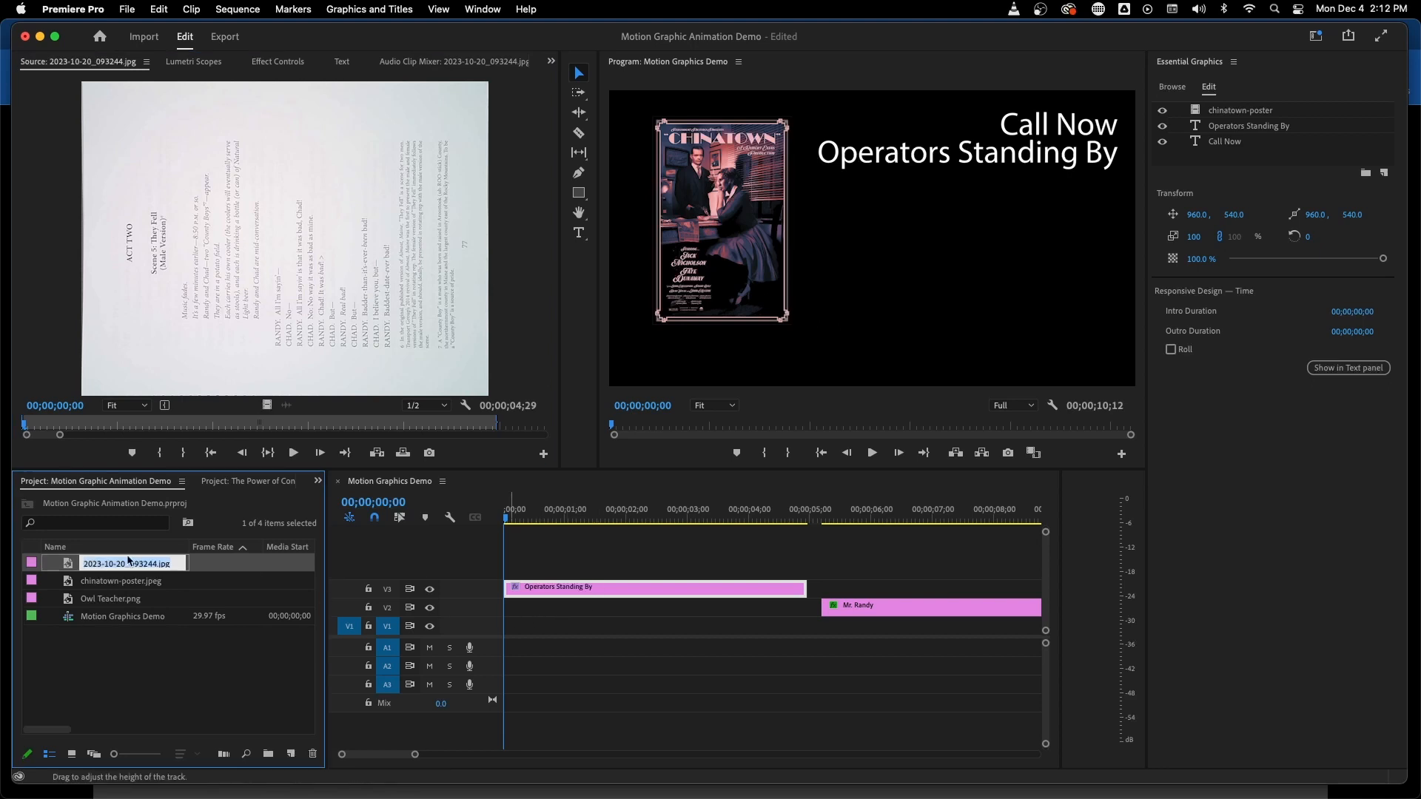
pyautogui.click(205, 572)
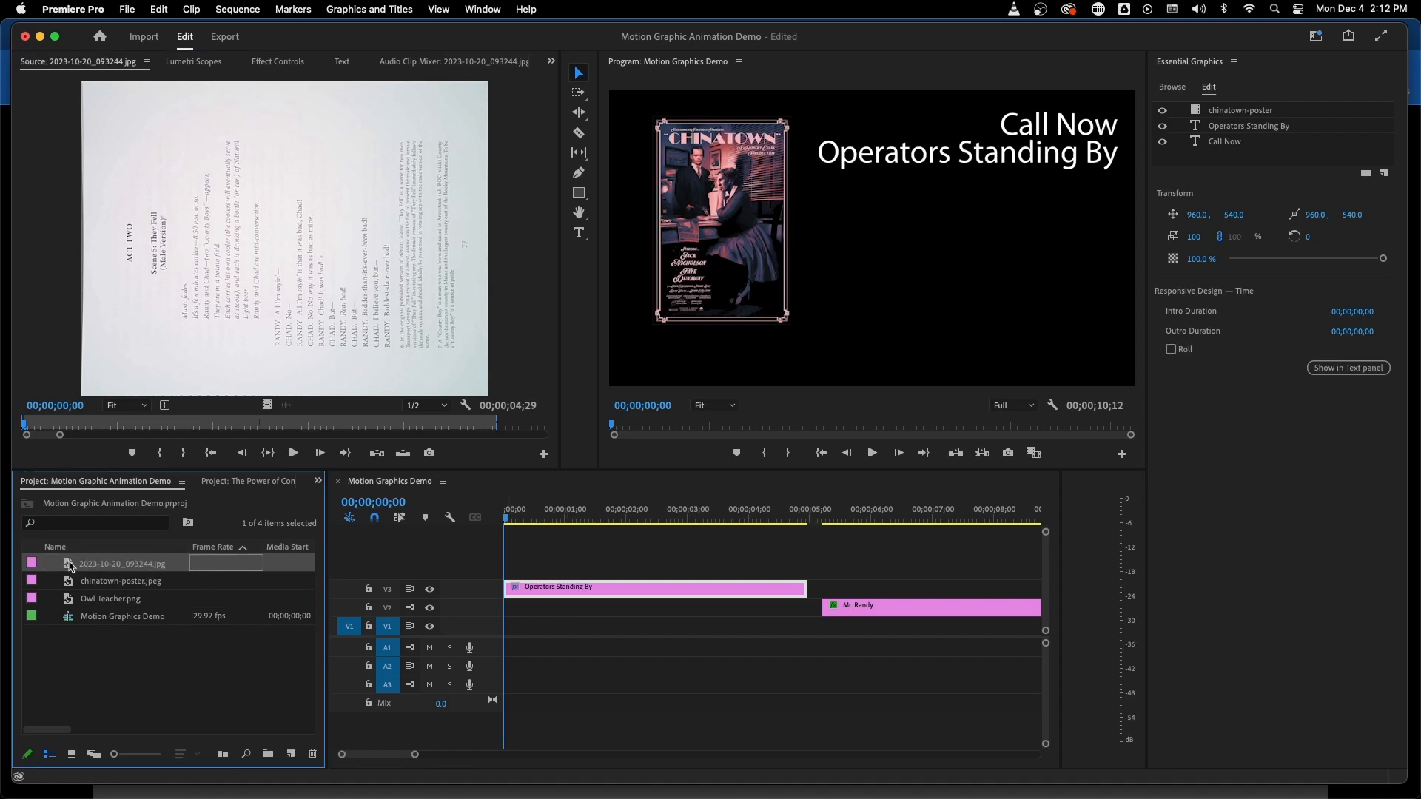
pyautogui.moveTo(71, 566); pyautogui.dragTo(486, 629)
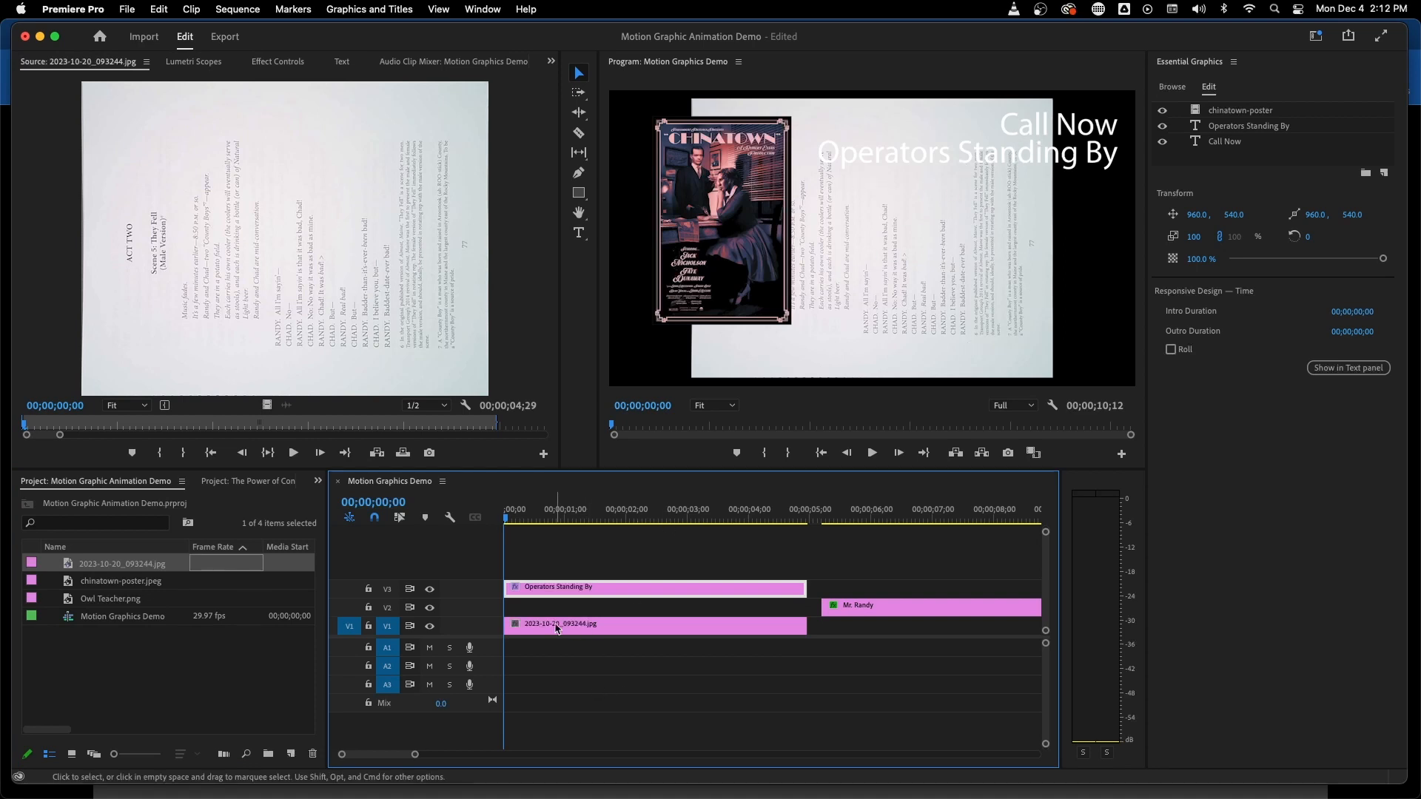
# Select the V1 image clip and toggle track V1's visibility off and on
pyautogui.click(613, 603)
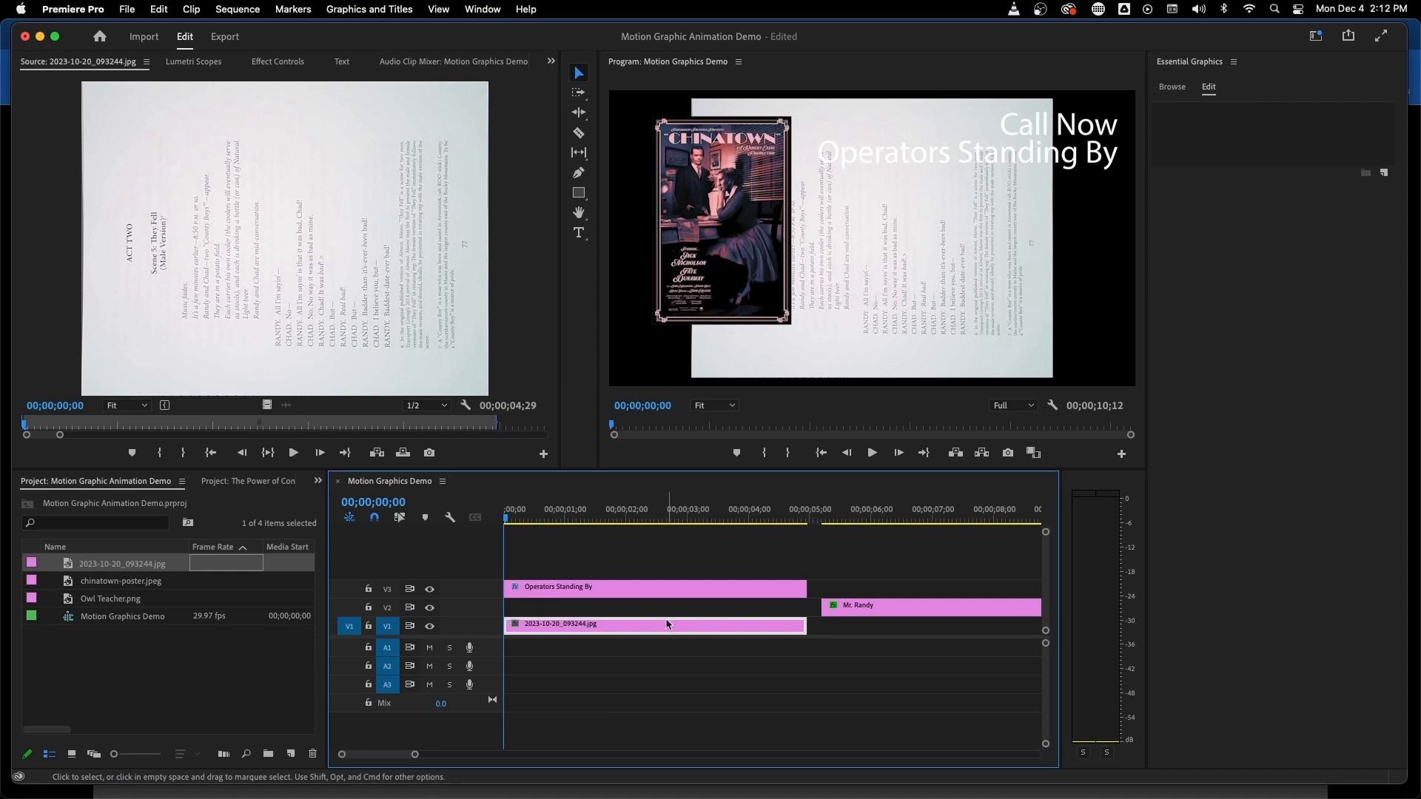
pyautogui.click(431, 628)
pyautogui.click(430, 627)
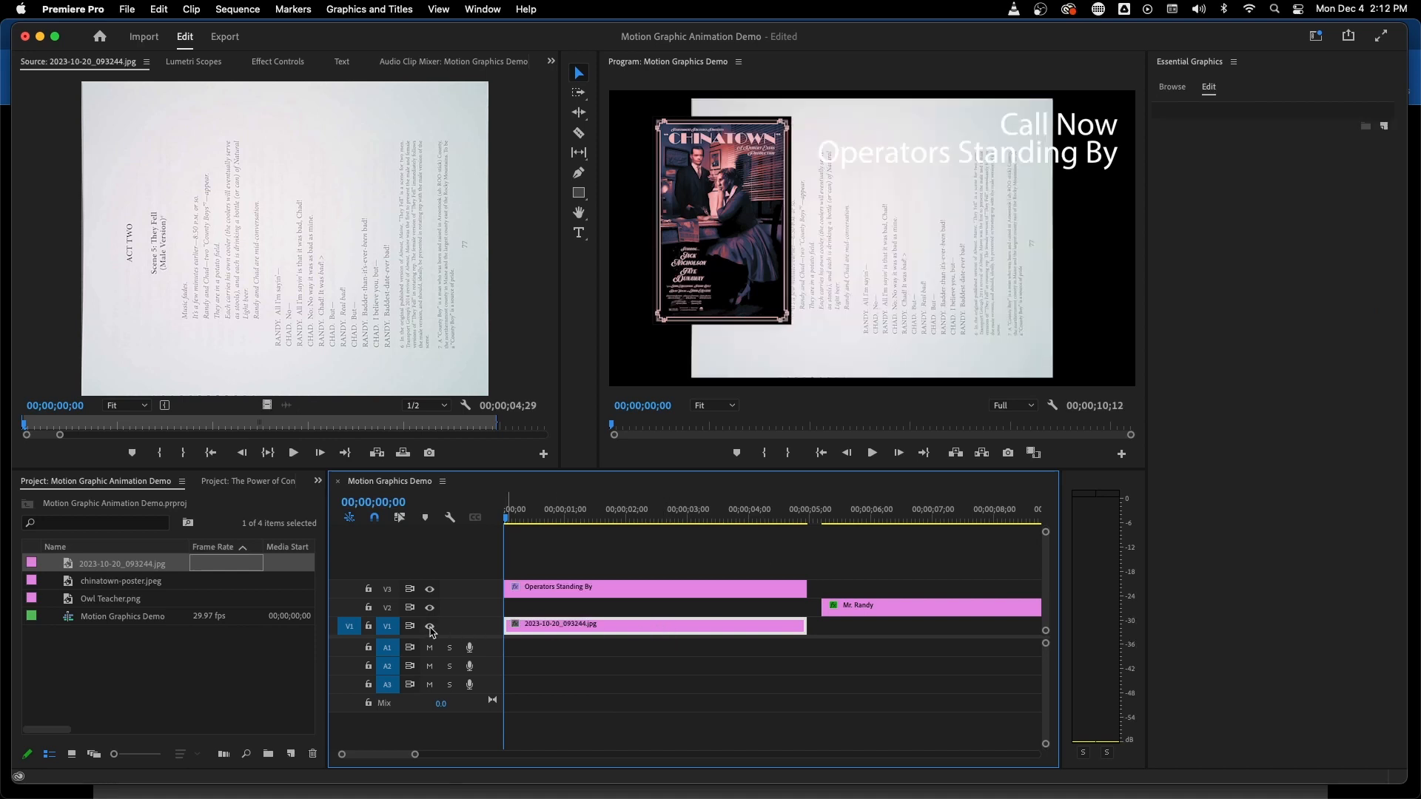
# Select the "Operators Standing By" and "Call Now" text layers in the V3 graphic and change their fill to black
pyautogui.click(650, 590)
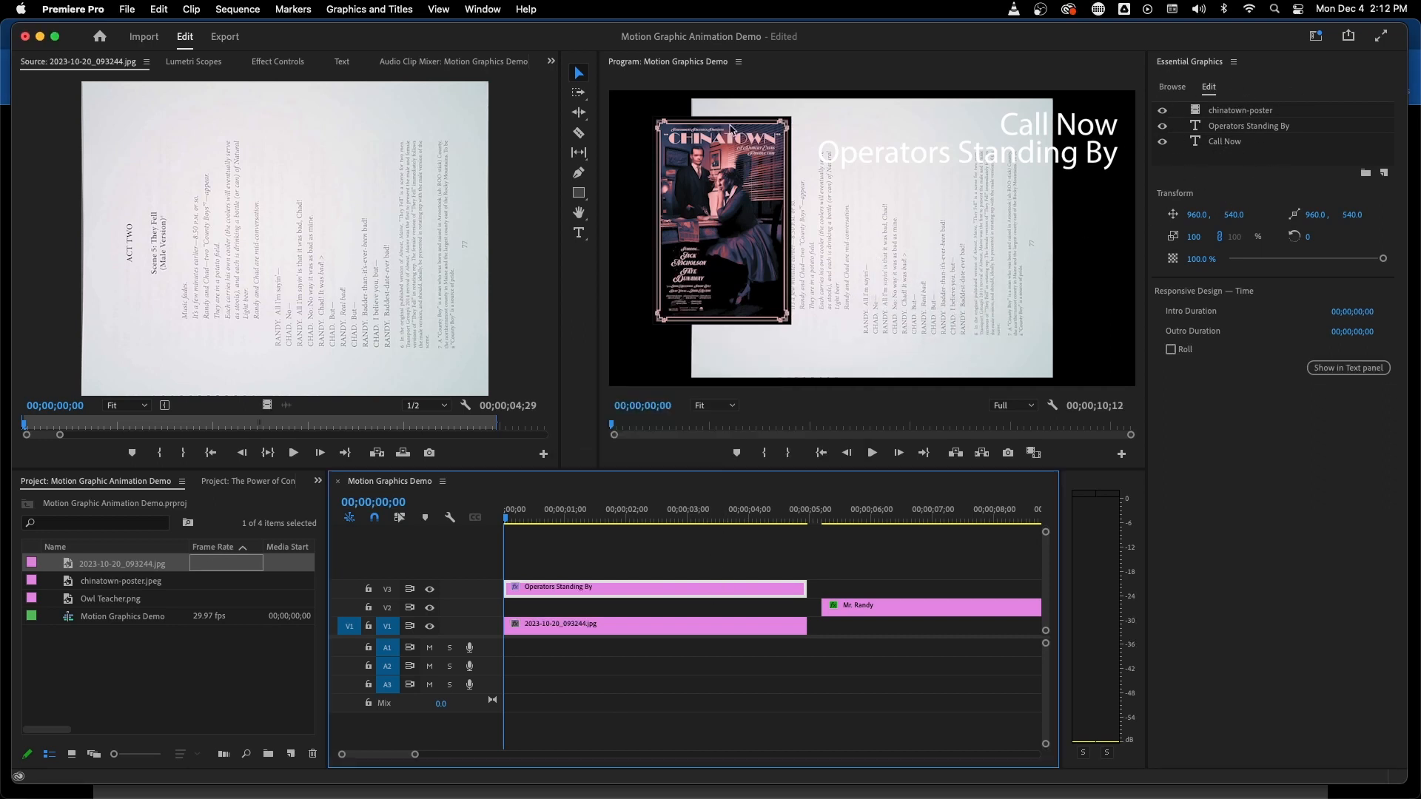
pyautogui.click(727, 185)
pyautogui.click(1244, 126)
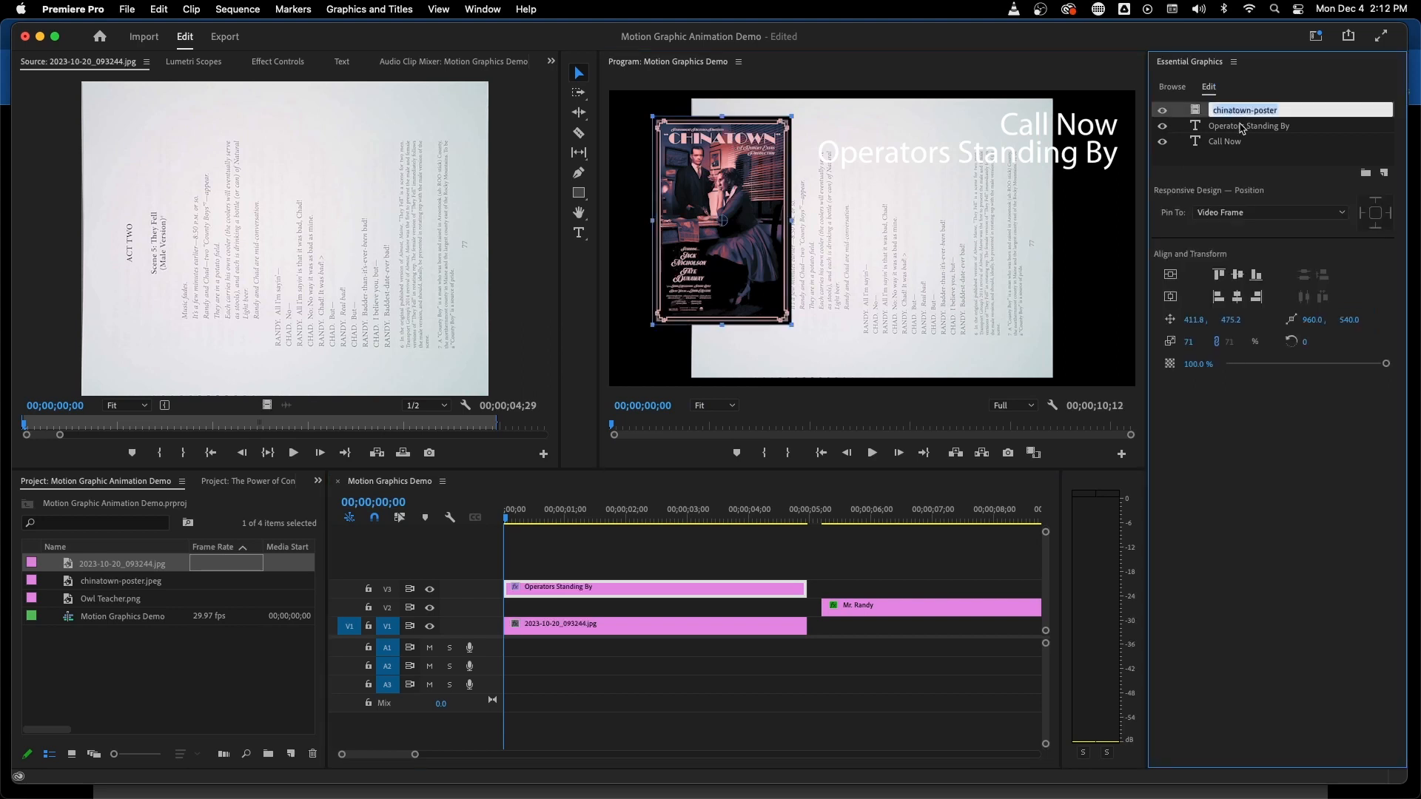
pyautogui.click(1229, 142)
pyautogui.click(1243, 130)
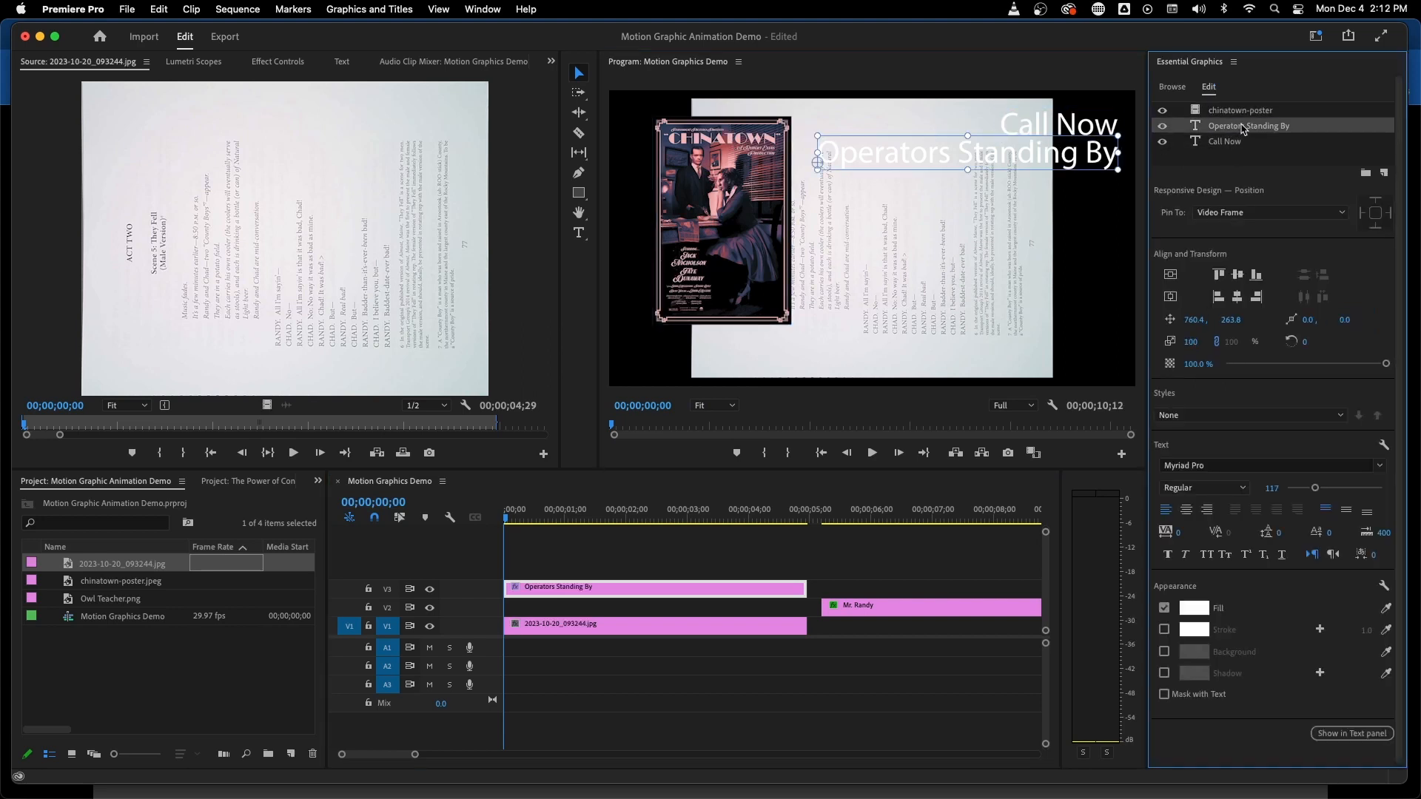
pyautogui.keyDown('shift'); pyautogui.click(1232, 142); pyautogui.keyUp('shift')
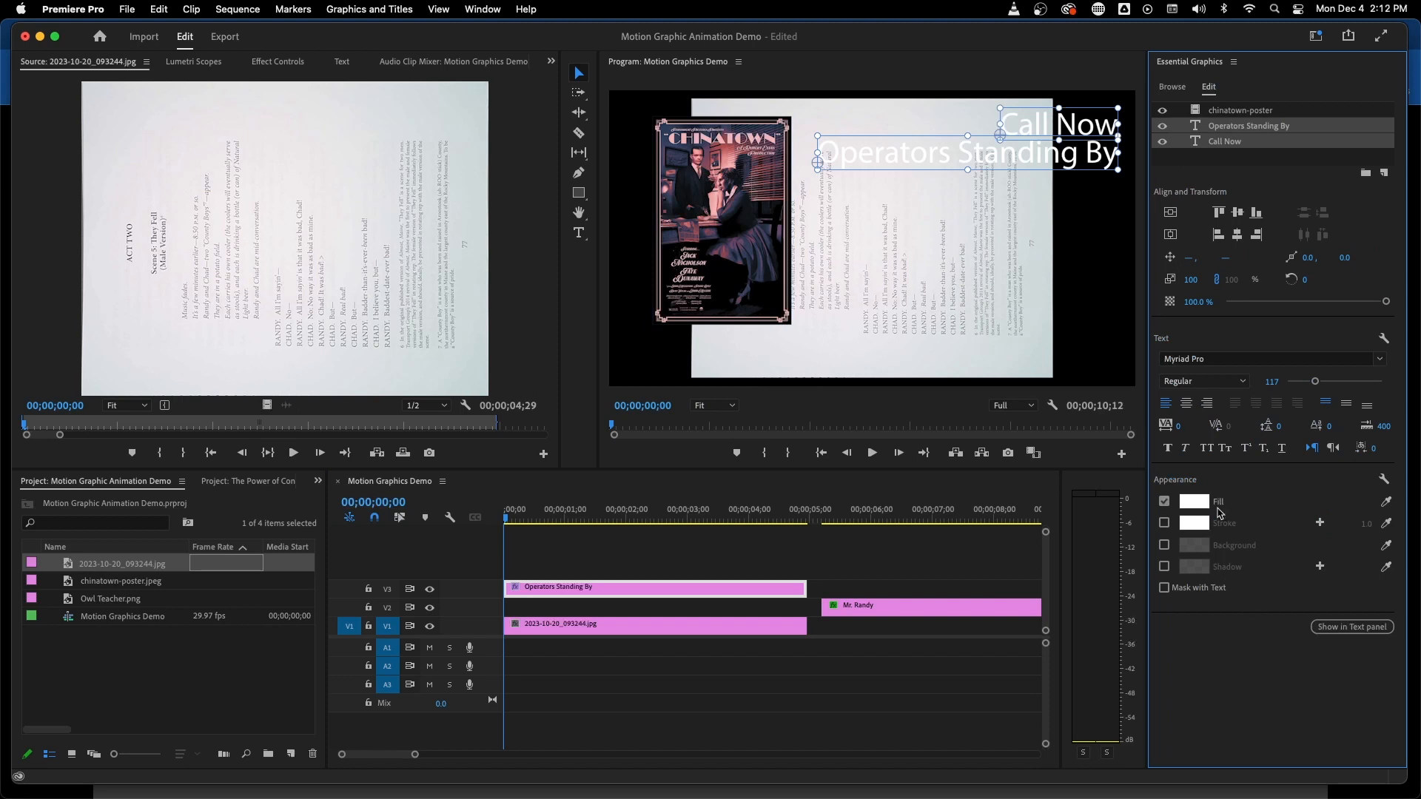
pyautogui.click(1197, 506)
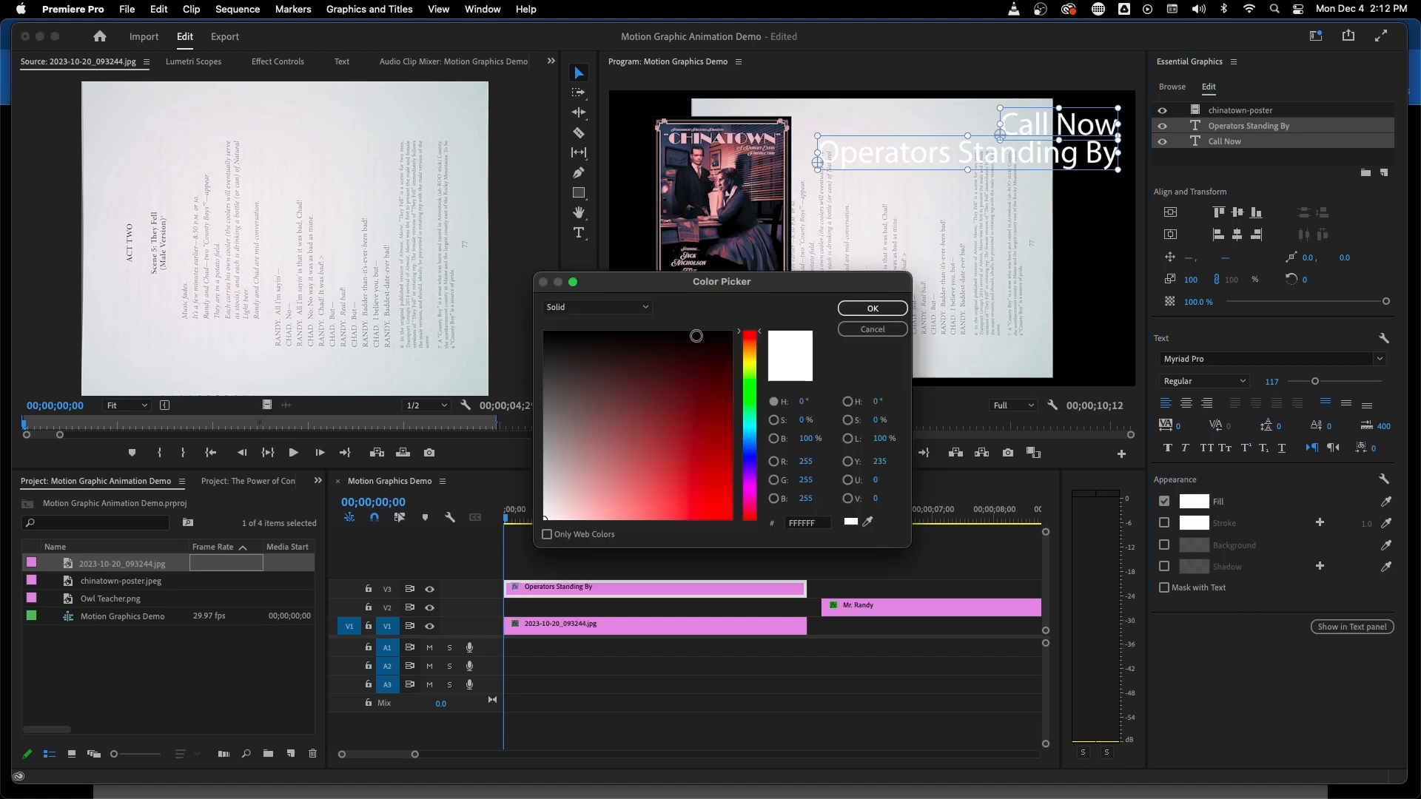
pyautogui.moveTo(697, 336)
pyautogui.mouseDown()
pyautogui.moveTo(672, 399)
pyautogui.moveTo(688, 364)
pyautogui.moveTo(650, 360)
pyautogui.moveTo(733, 327)
pyautogui.mouseUp()
pyautogui.click(872, 308)
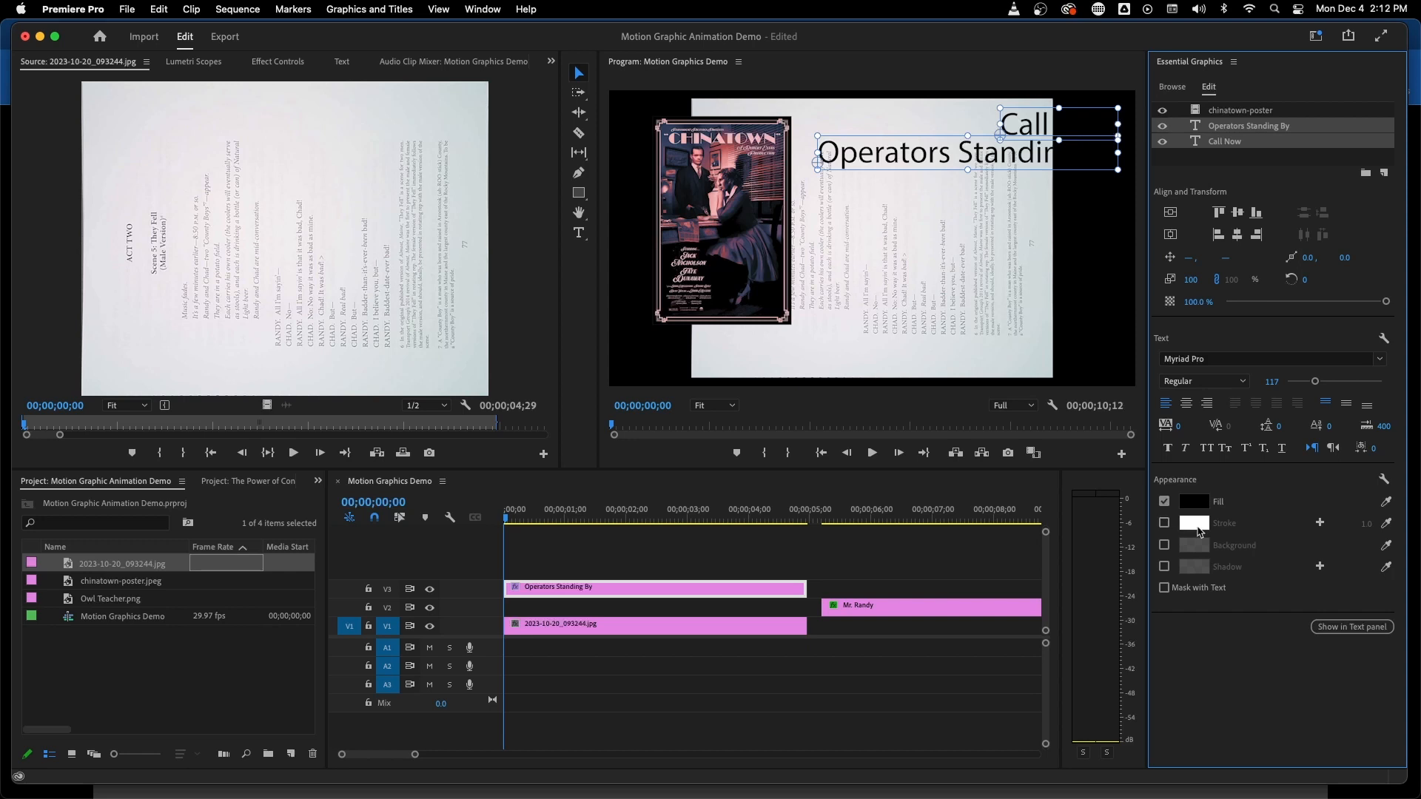
# Enable a white stroke on both selected text layers and set its width to 7.0
pyautogui.click(1165, 524)
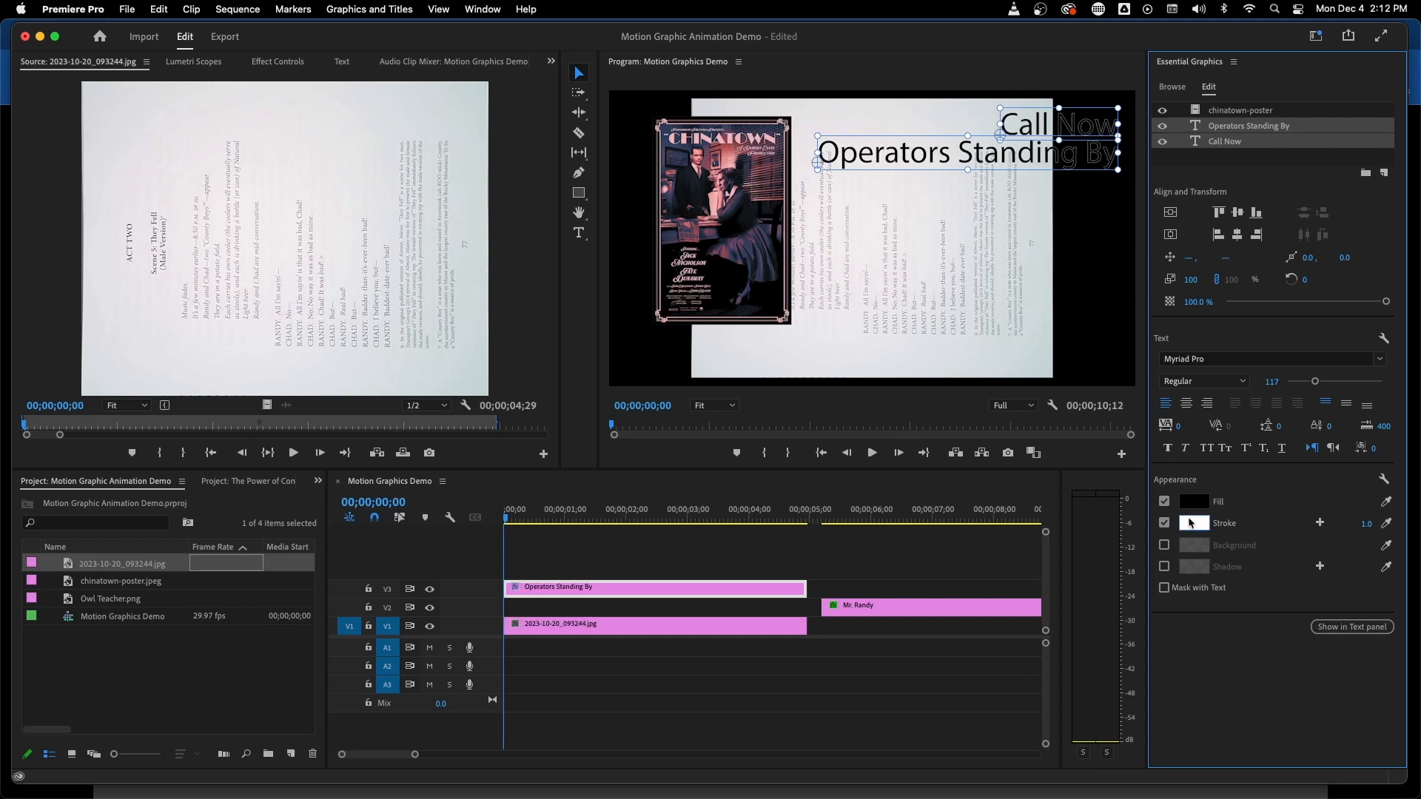
pyautogui.moveTo(1370, 530); pyautogui.dragTo(1373, 530)
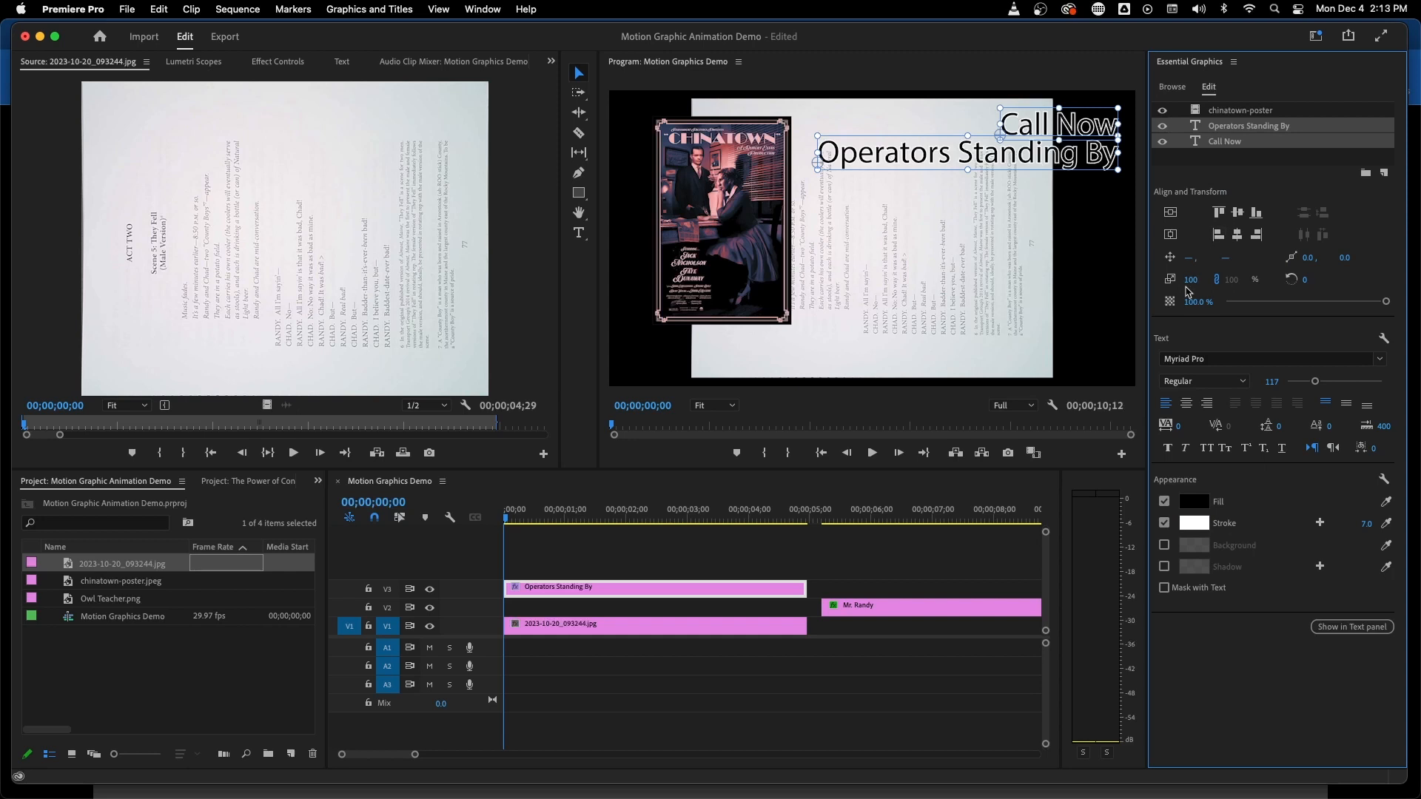
pyautogui.click(1003, 156)
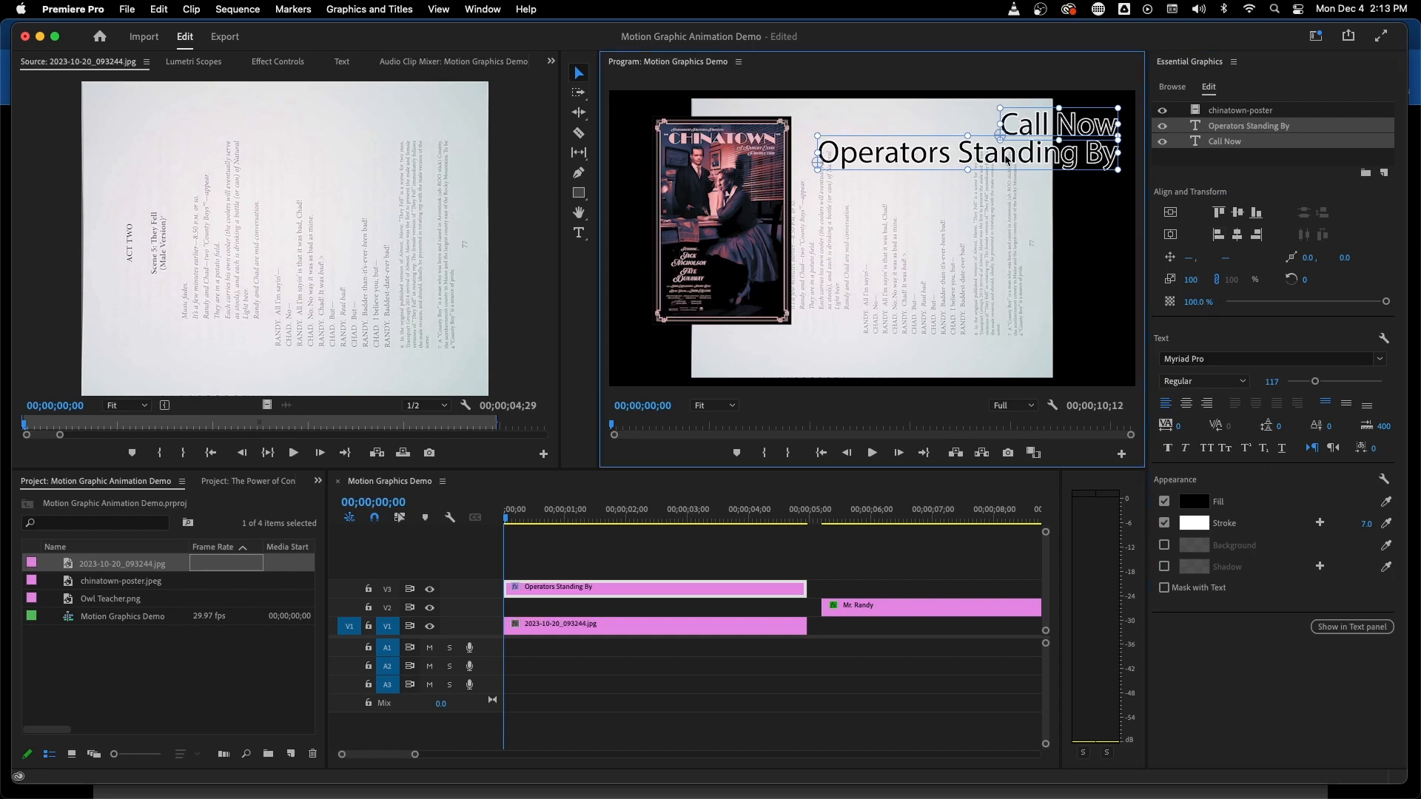
# Scale the "Call Now" text to 135 and reposition it above "Operators Standing By" with their right edges lined up
pyautogui.click(1039, 122)
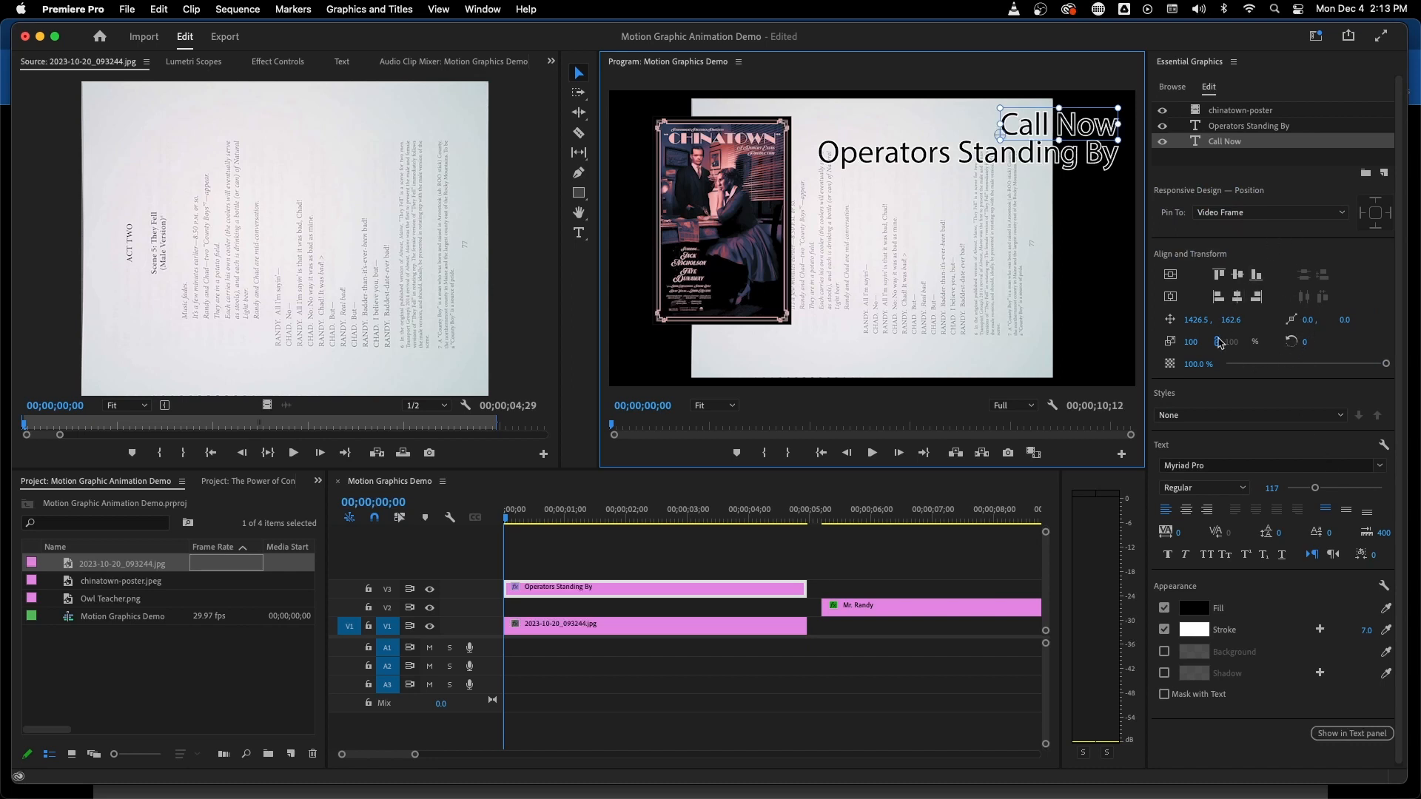
pyautogui.moveTo(1189, 345); pyautogui.dragTo(1214, 344)
pyautogui.moveTo(1098, 130); pyautogui.dragTo(1058, 128)
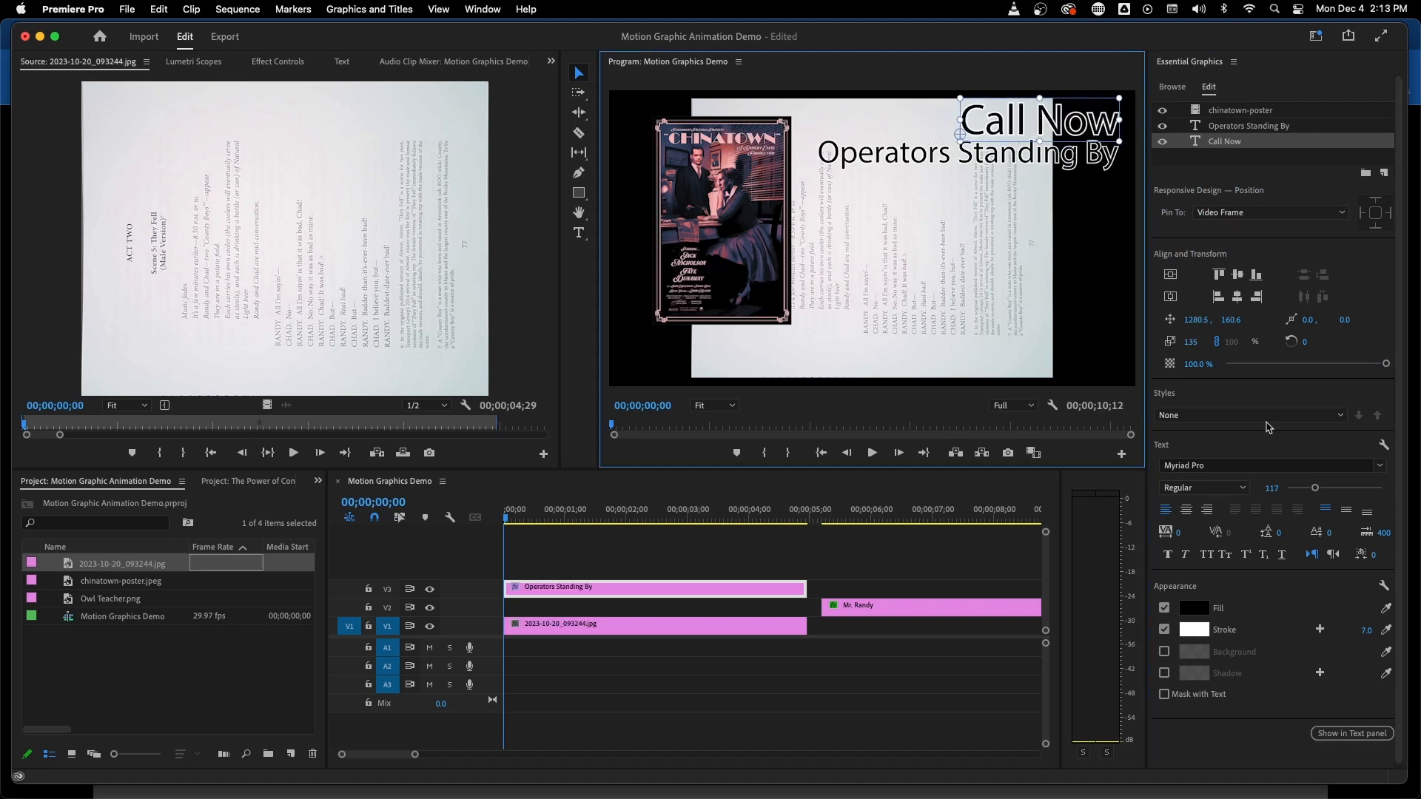
pyautogui.moveTo(1386, 364)
pyautogui.mouseDown()
pyautogui.moveTo(1356, 370)
pyautogui.moveTo(1410, 367)
pyautogui.mouseUp()
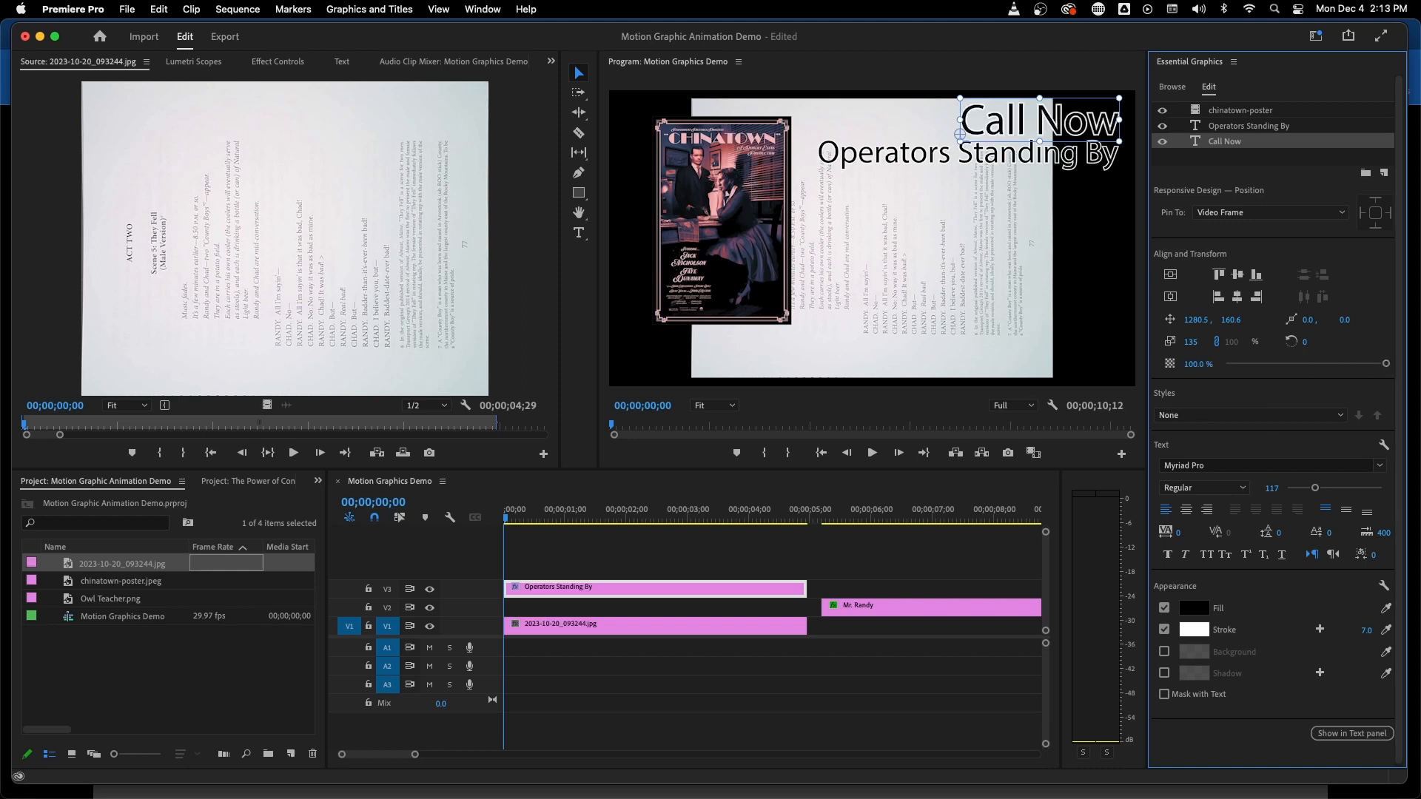
pyautogui.click(1023, 271)
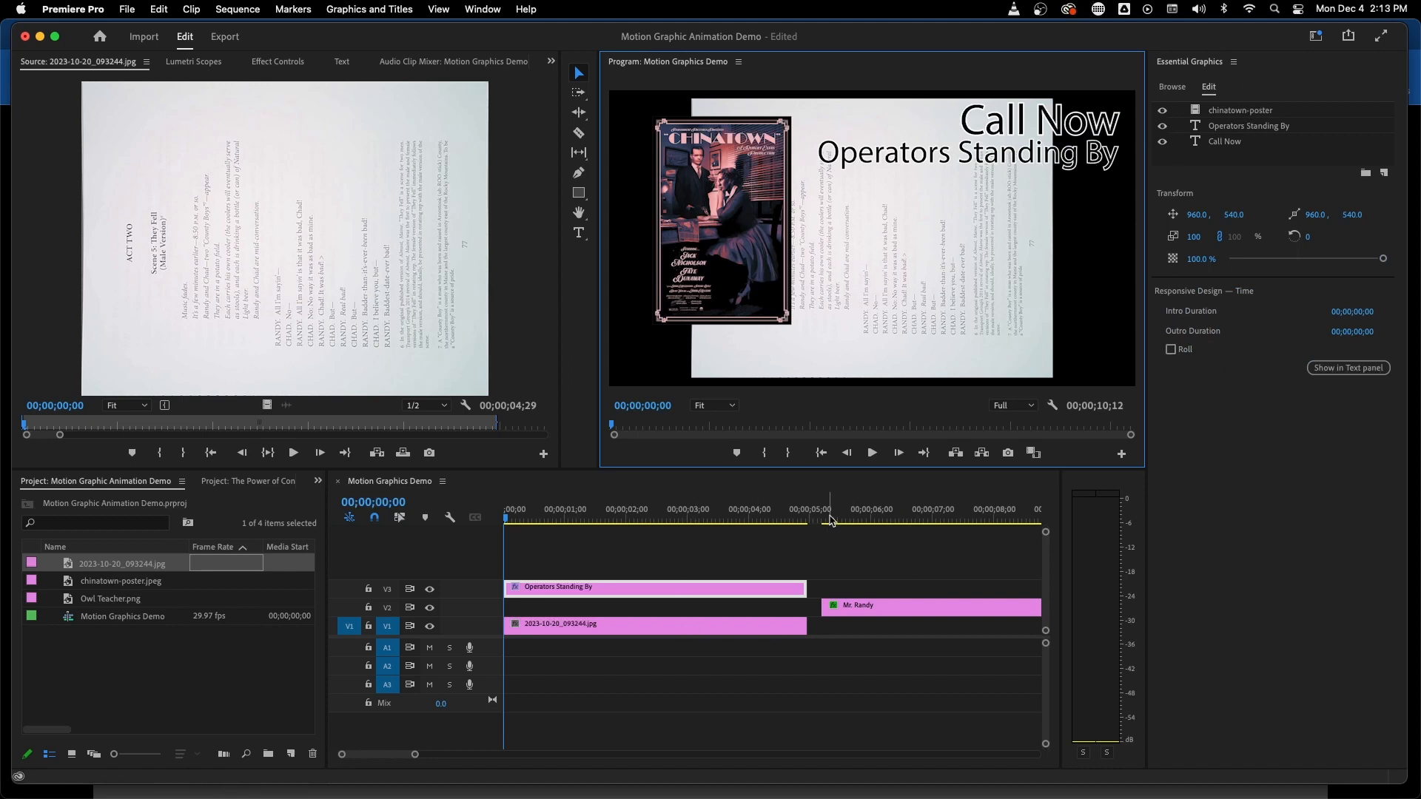
# Preview the V2 graphic at 00;00;06;00 and return the playhead to the start of the sequence
pyautogui.moveTo(831, 521); pyautogui.dragTo(874, 533)
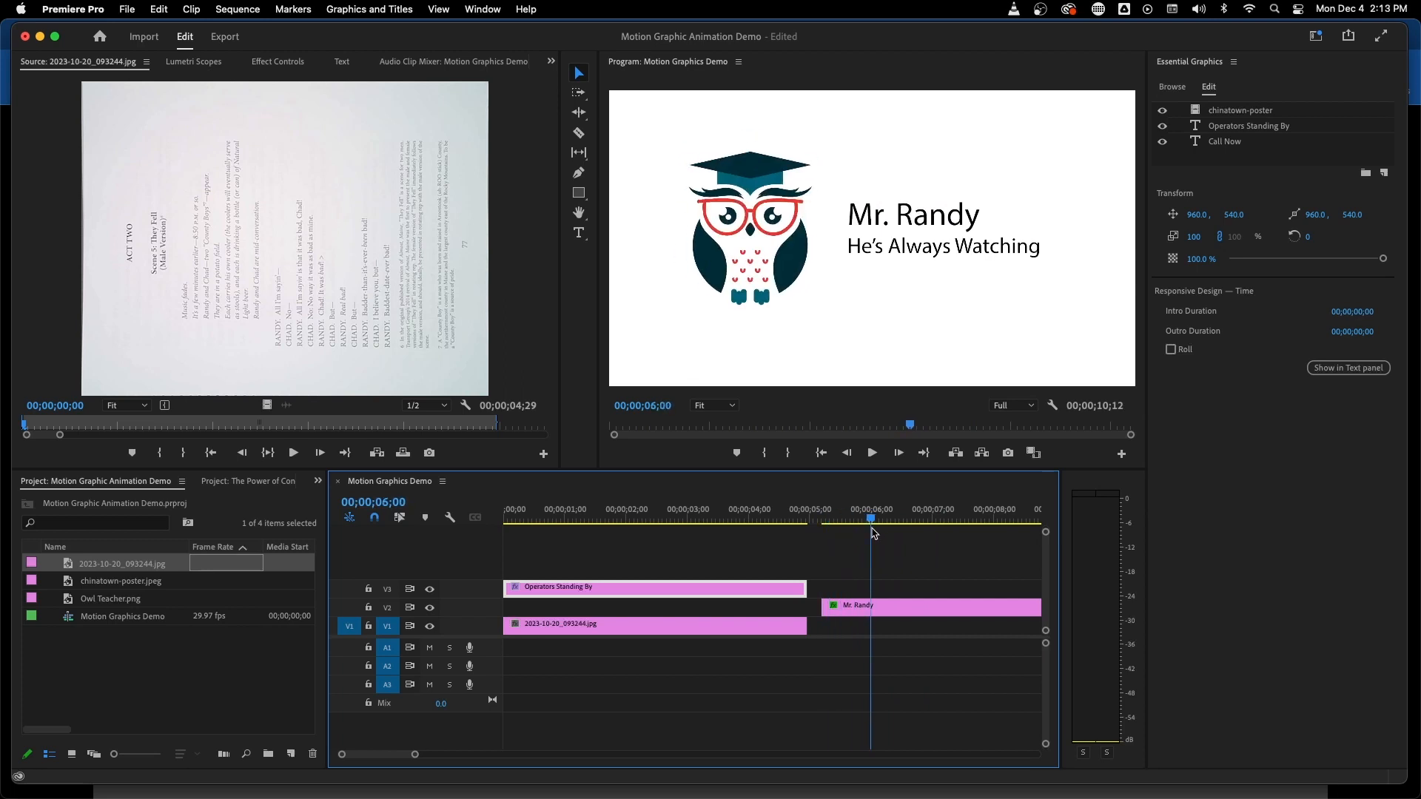
pyautogui.click(573, 522)
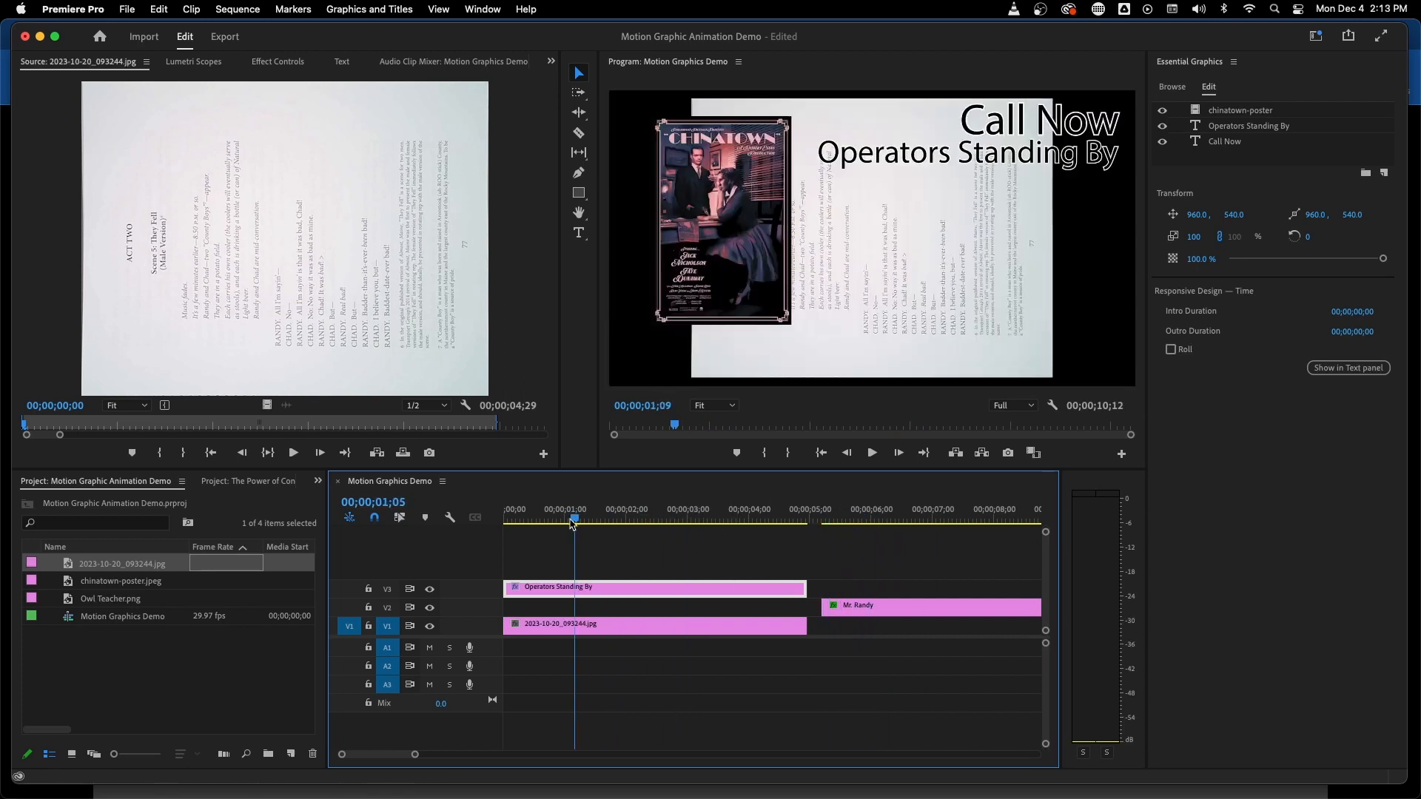
pyautogui.moveTo(573, 524); pyautogui.dragTo(502, 526)
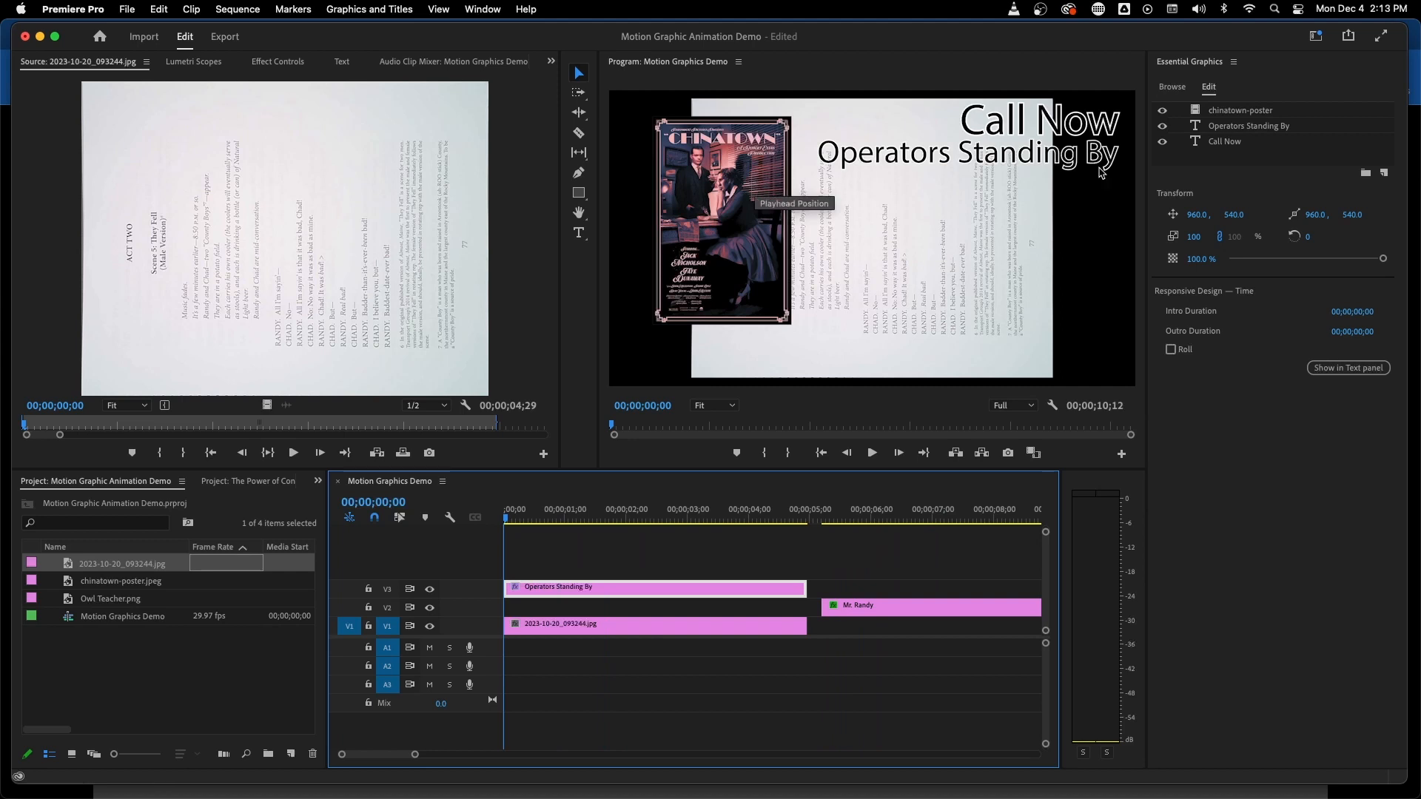
# Open the V3 graphic's effect controls and collapse its Vector Motion, Motion and Opacity groups
pyautogui.click(267, 65)
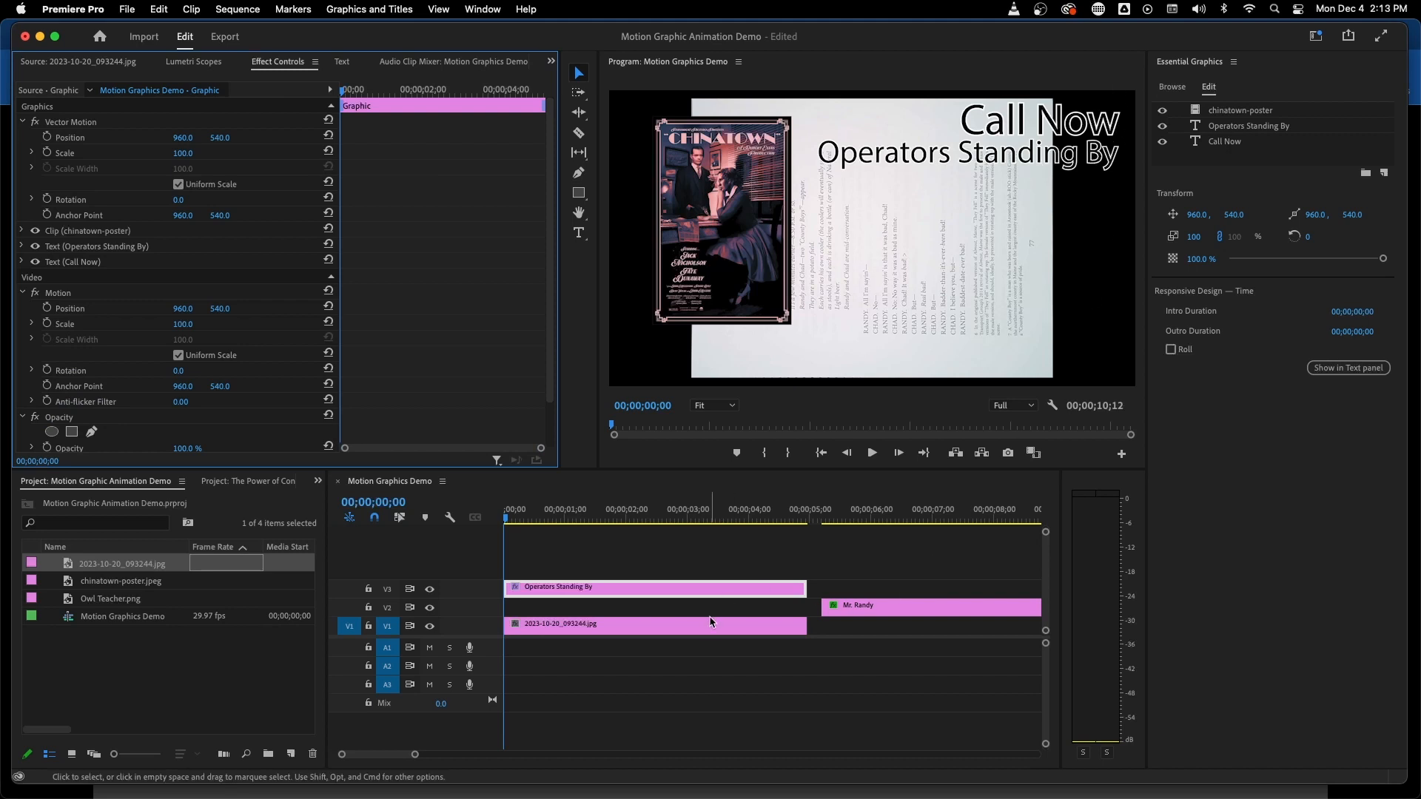
pyautogui.click(726, 590)
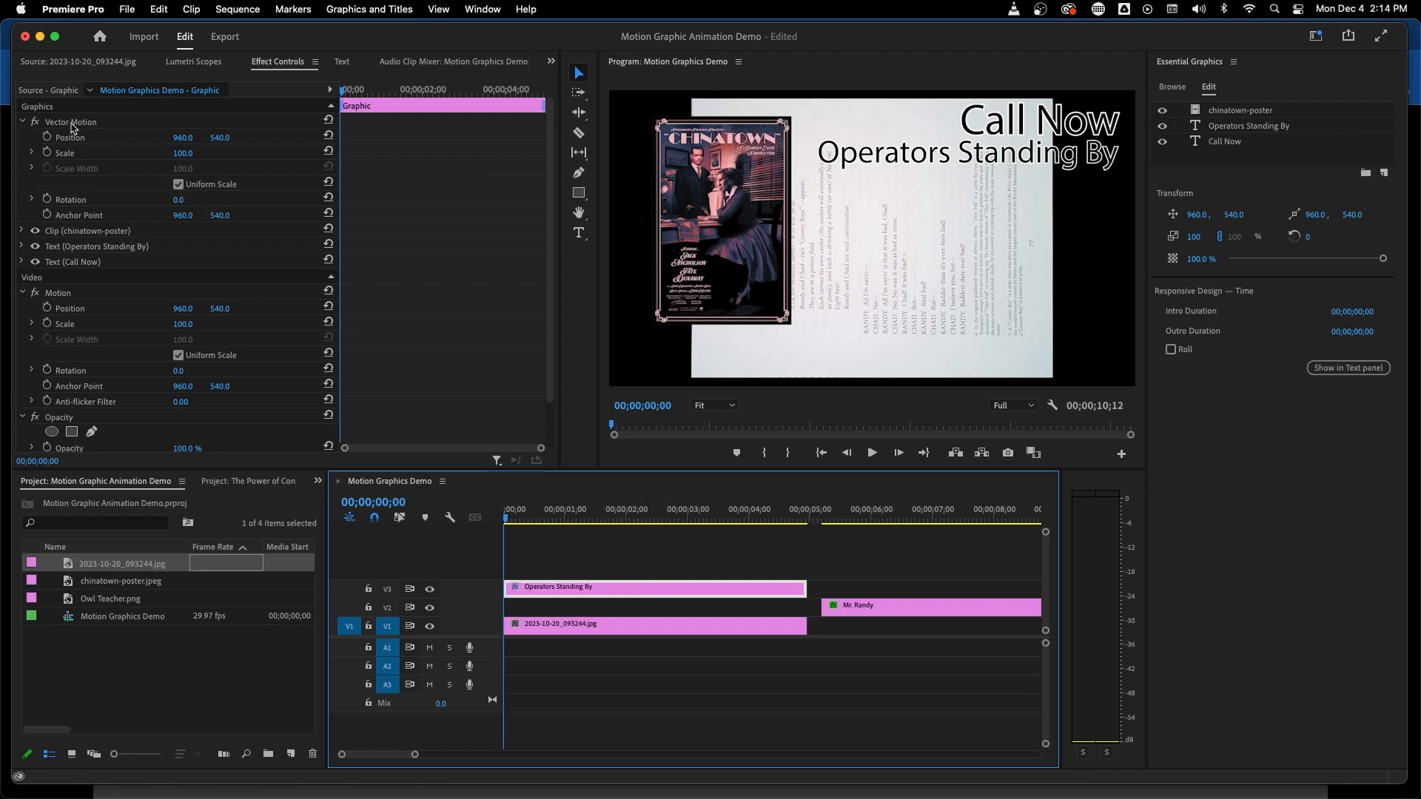
pyautogui.click(23, 121)
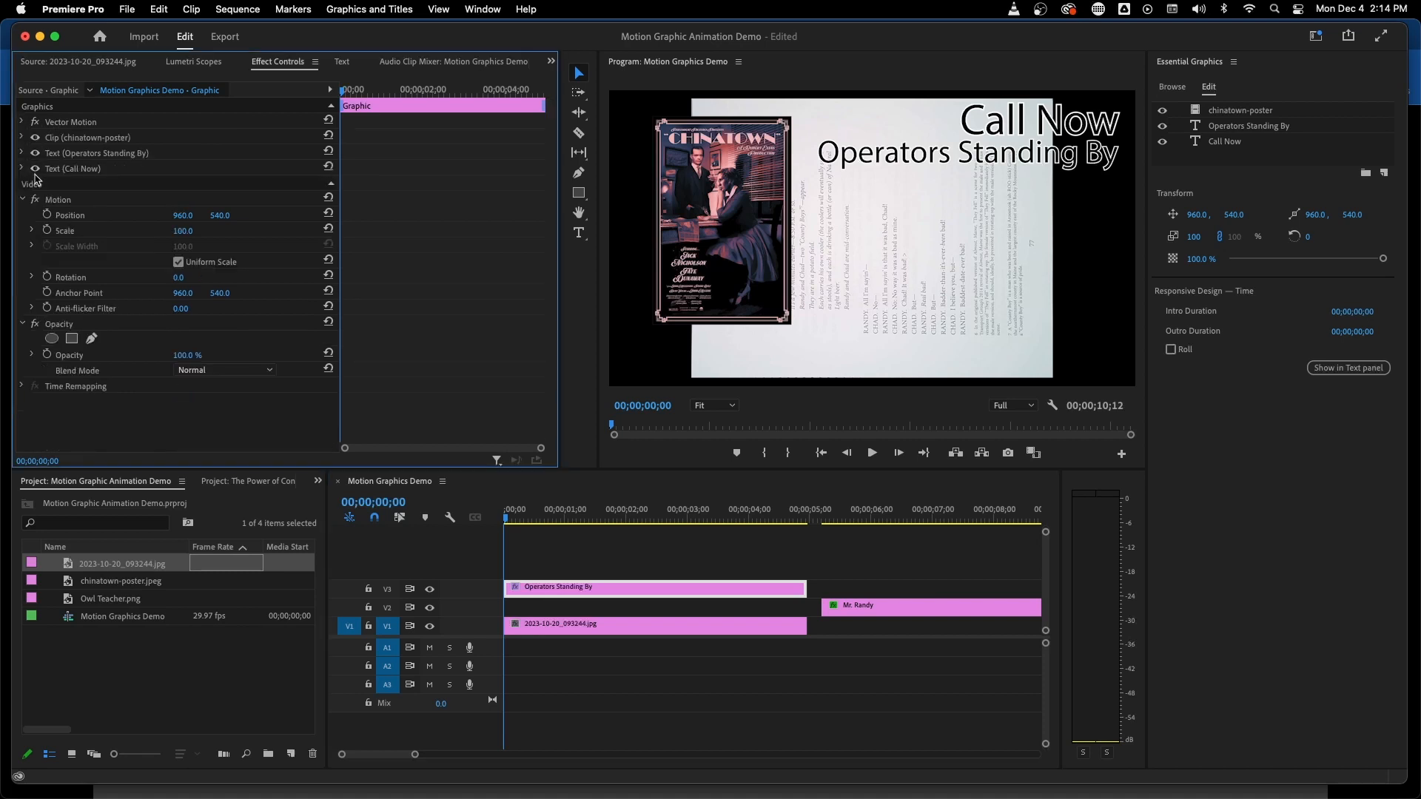
pyautogui.click(22, 199)
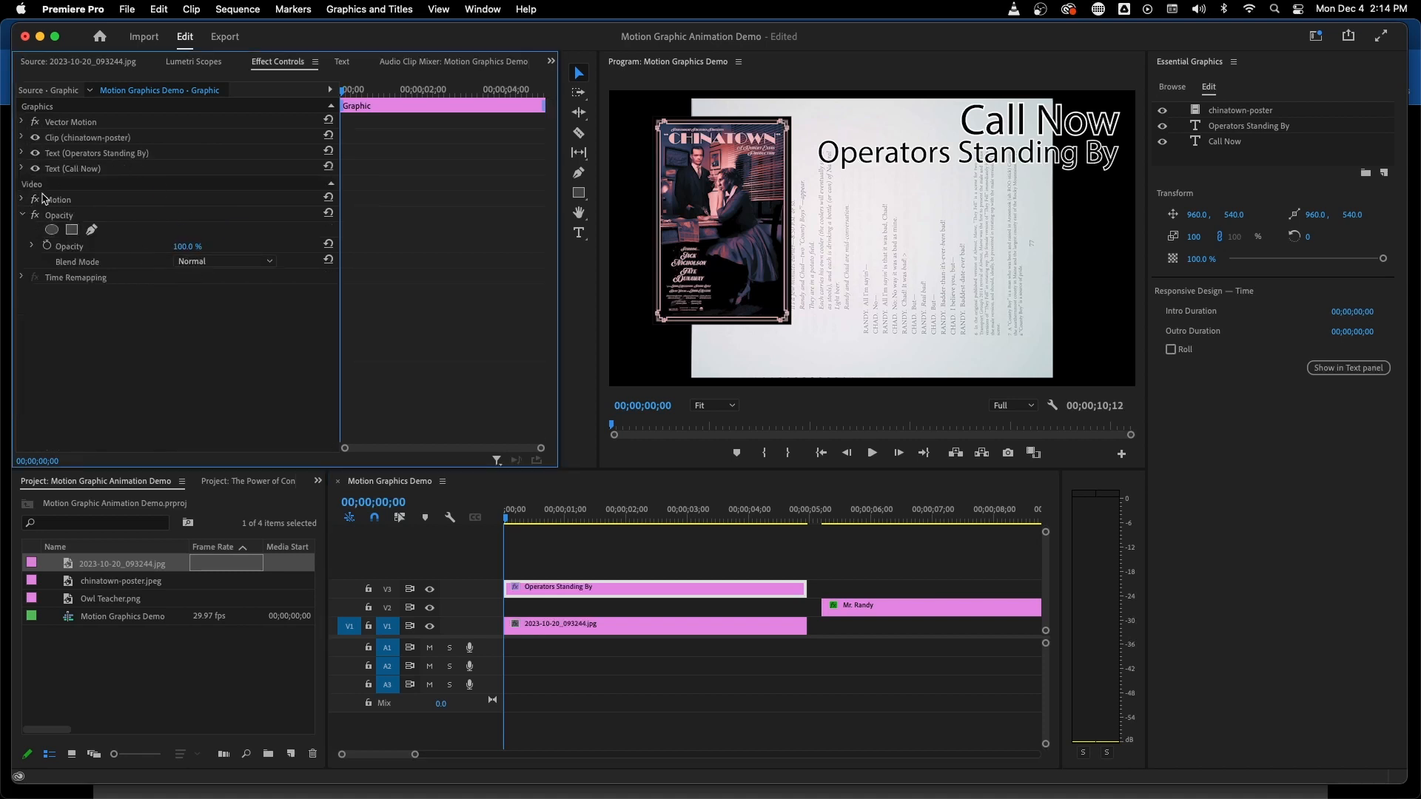
pyautogui.click(22, 216)
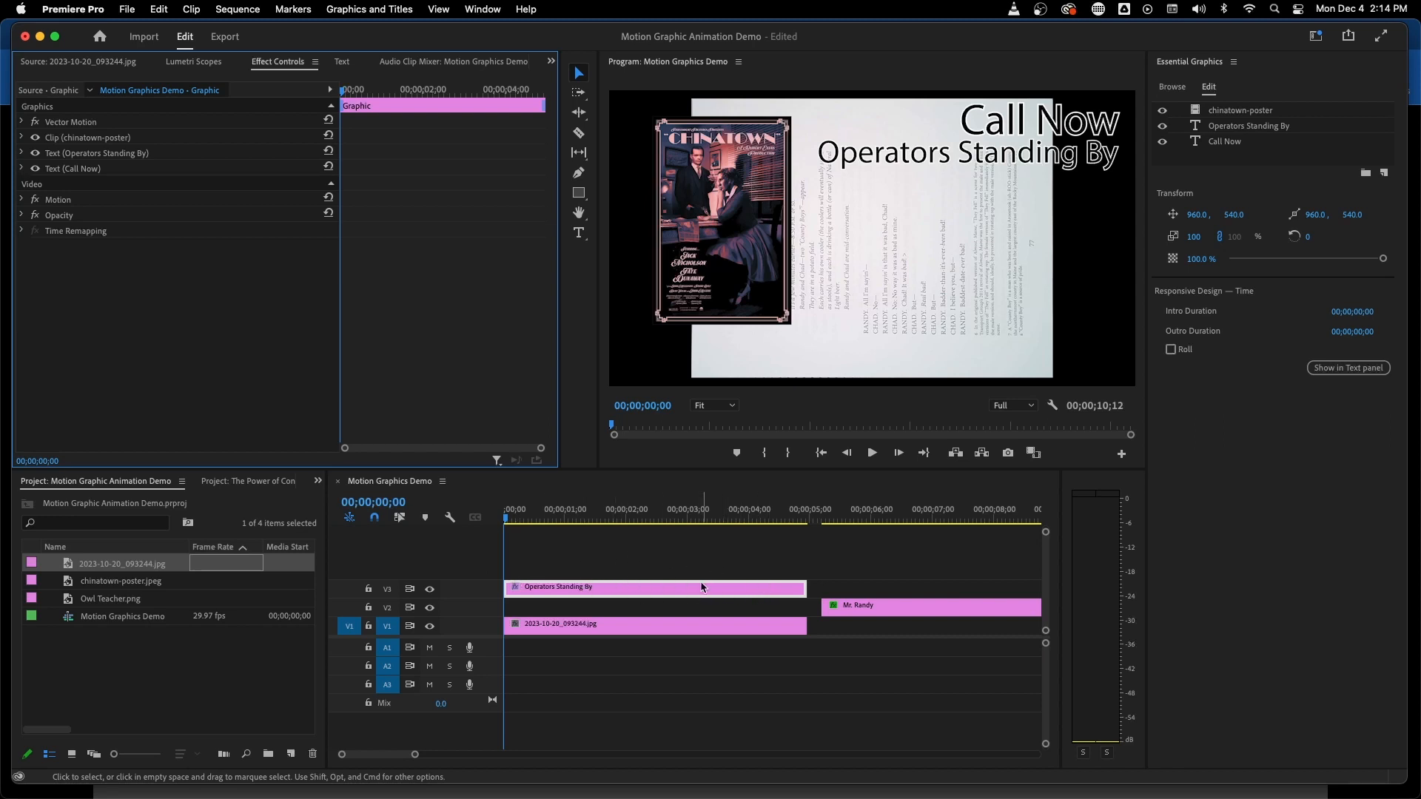
# Try scaling the entire V3 graphic to 95 with the Motion effect, and reset that scale
pyautogui.click(22, 201)
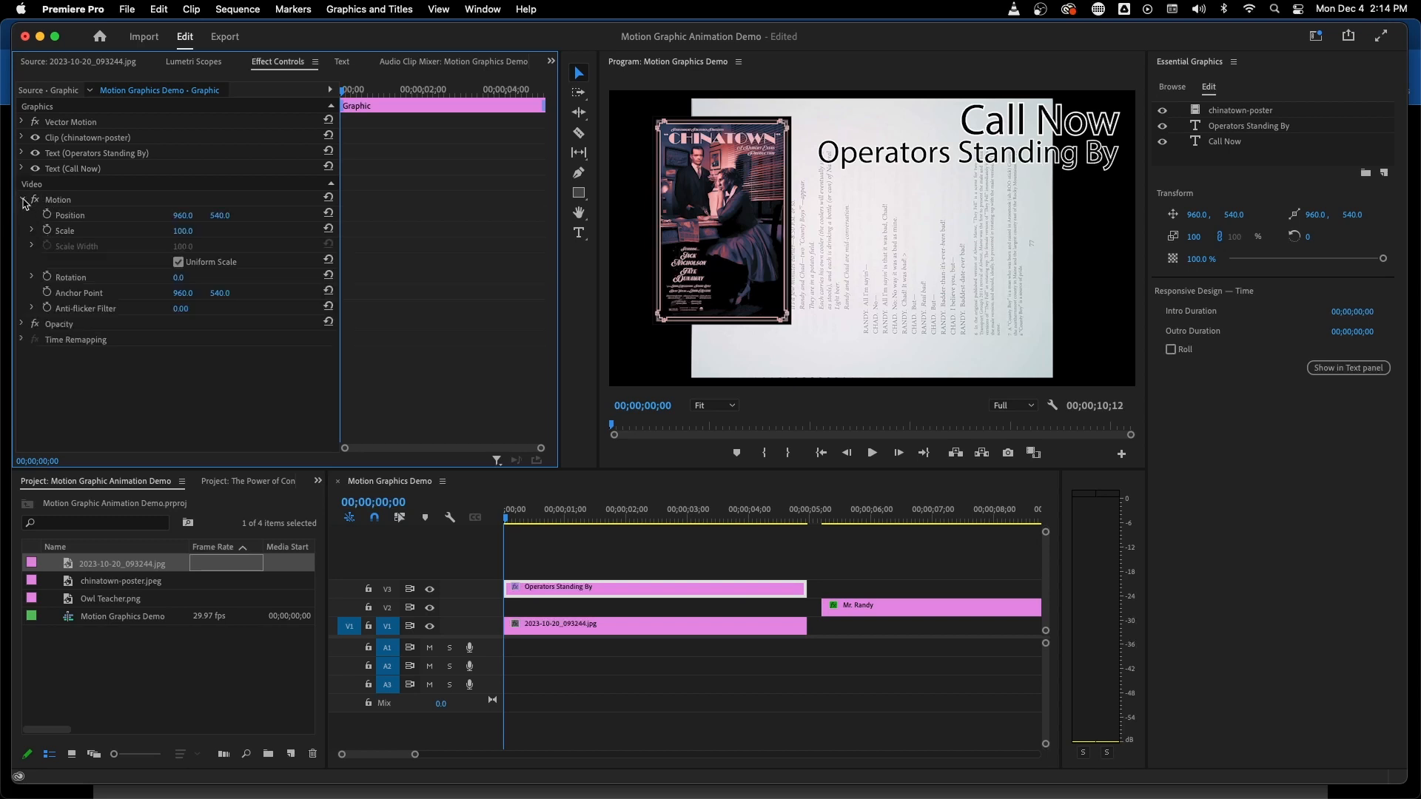
pyautogui.click(83, 217)
pyautogui.click(78, 232)
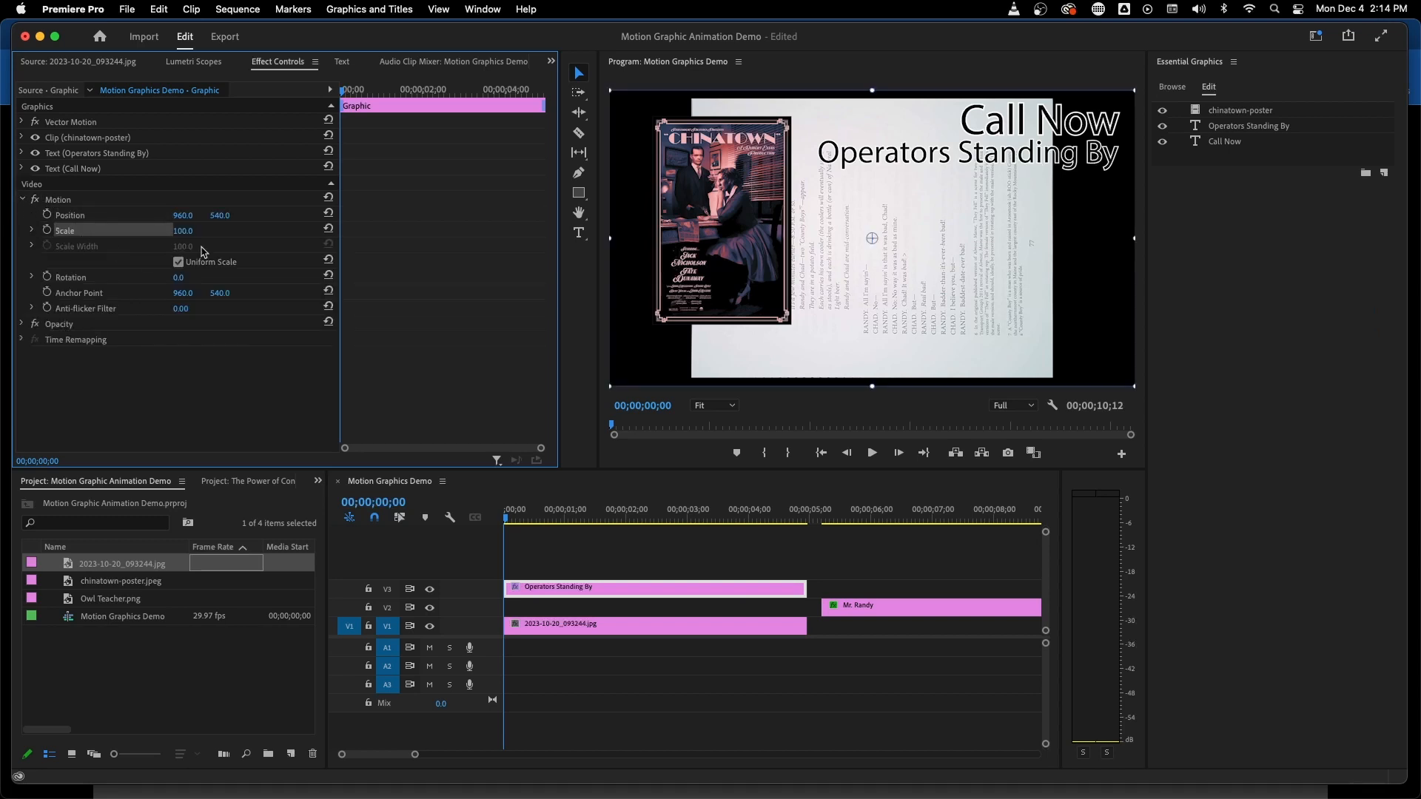
pyautogui.moveTo(183, 230)
pyautogui.mouseDown()
pyautogui.moveTo(256, 230)
pyautogui.moveTo(179, 230)
pyautogui.mouseUp()
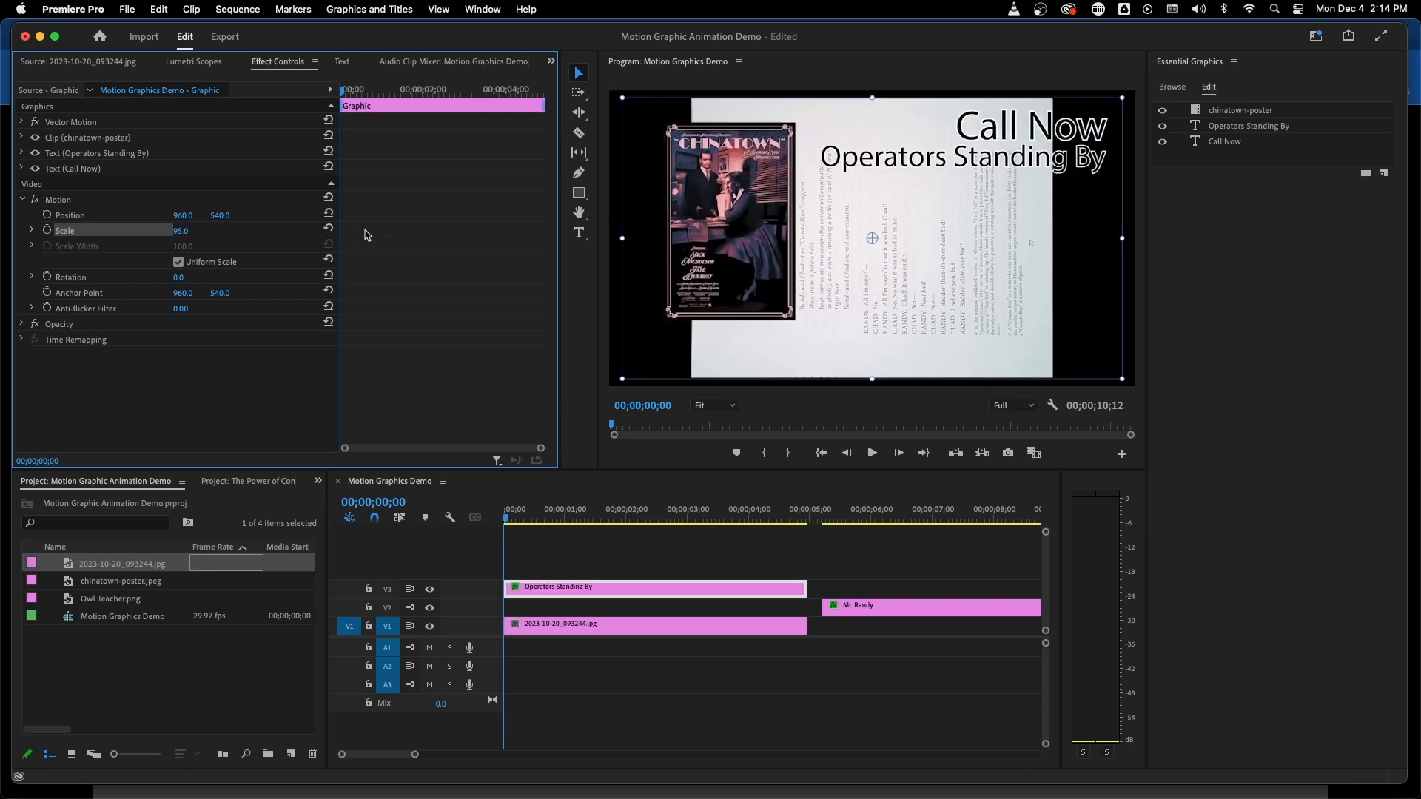
pyautogui.click(327, 228)
pyautogui.click(22, 200)
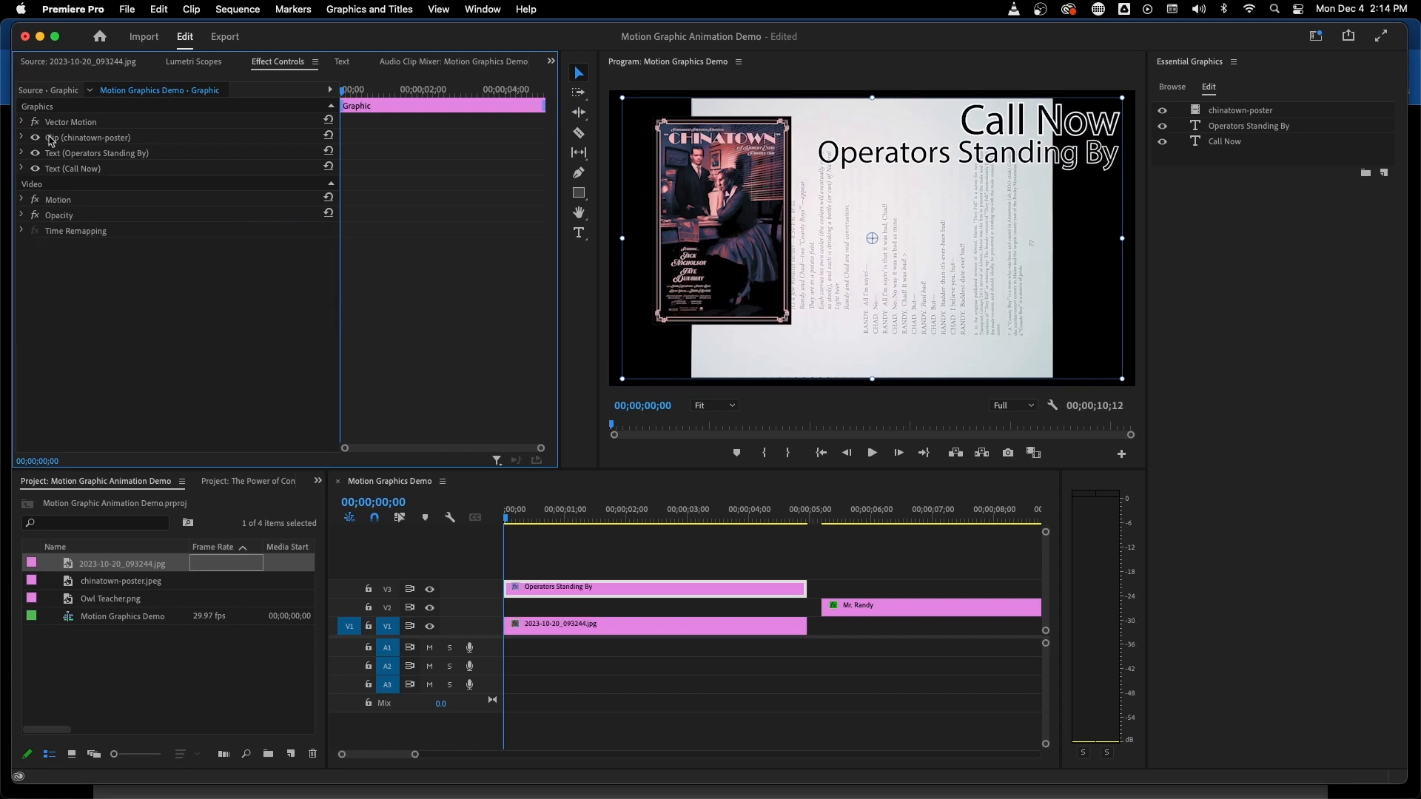
# Try scaling the V3 graphic to 103 with Vector Motion, and reset that scale
pyautogui.click(23, 123)
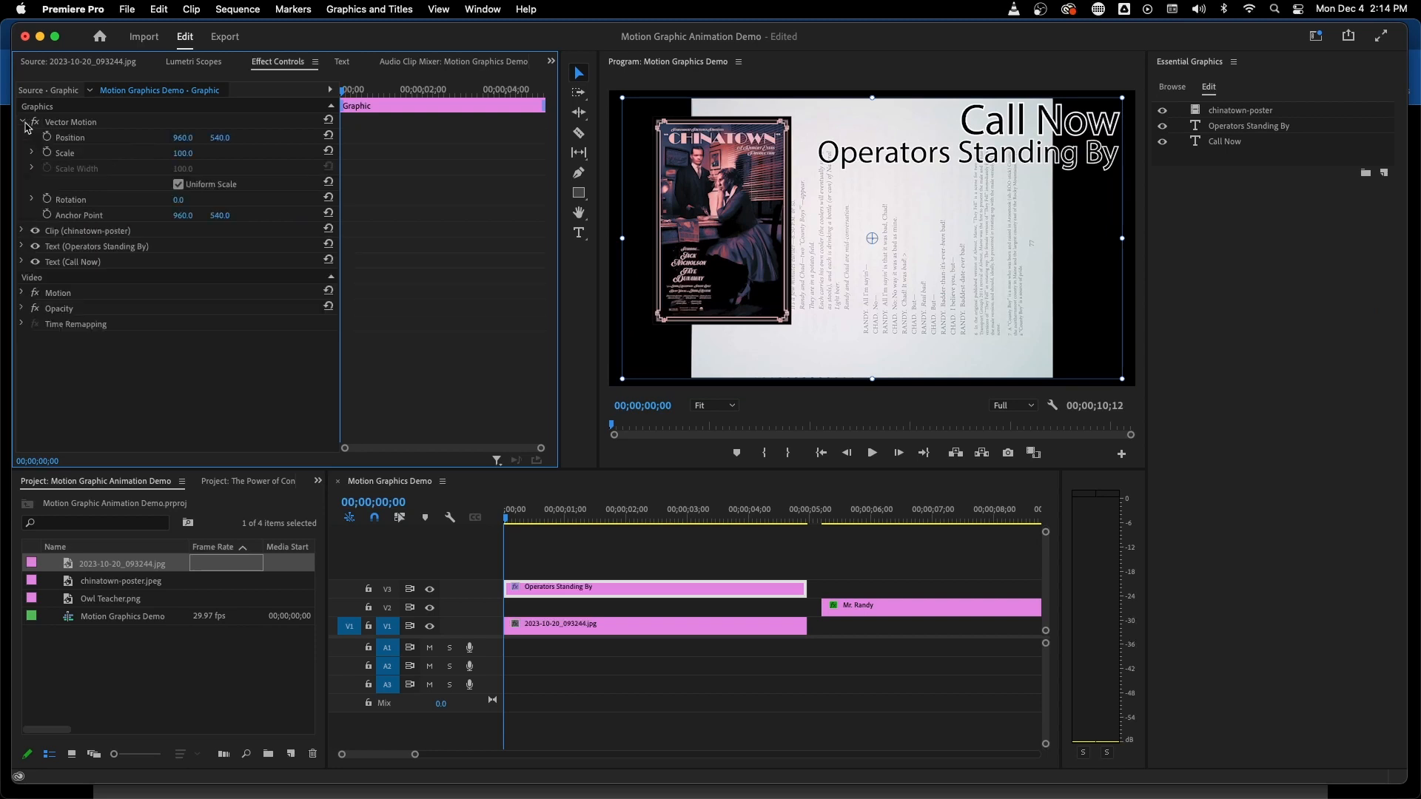
pyautogui.click(77, 123)
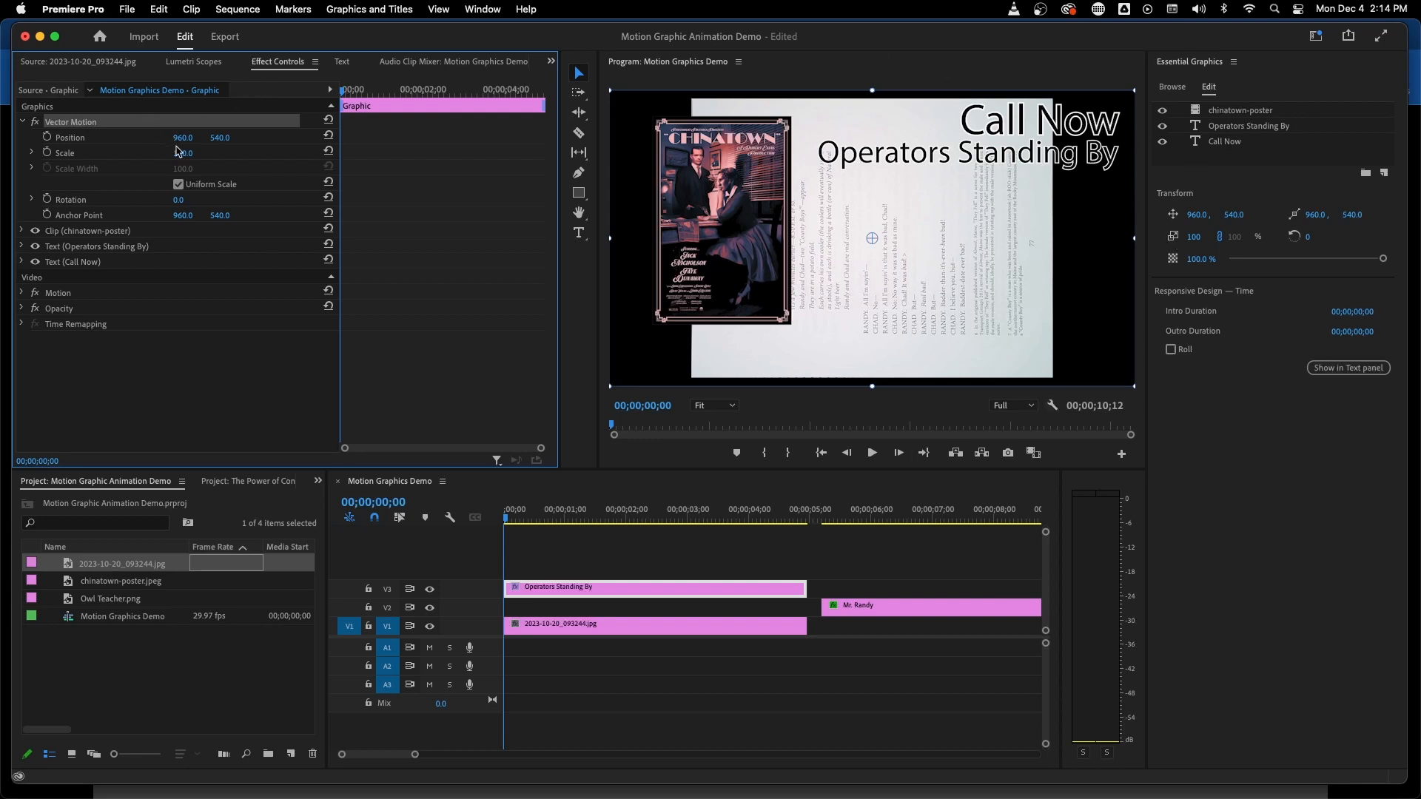
pyautogui.moveTo(182, 153); pyautogui.dragTo(192, 153)
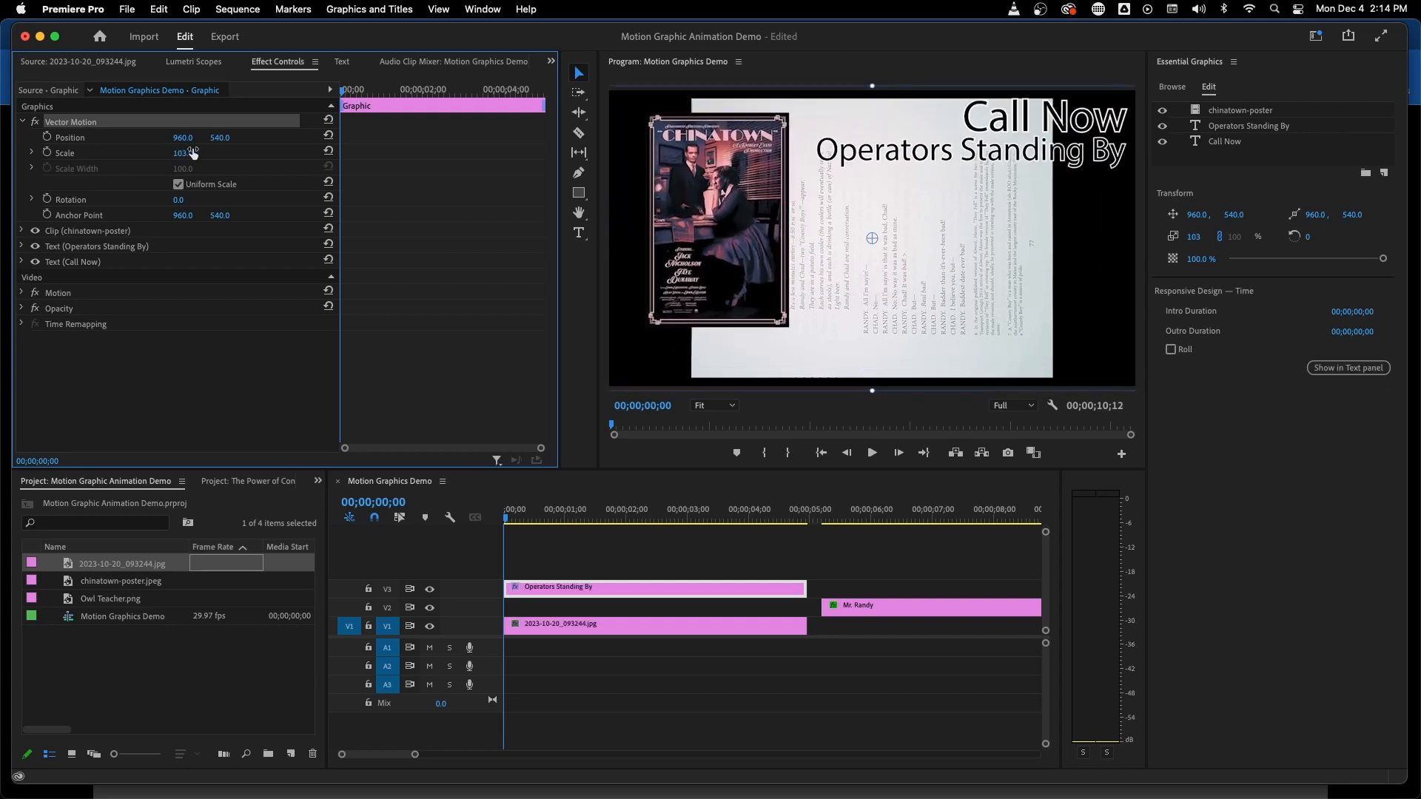
pyautogui.click(328, 151)
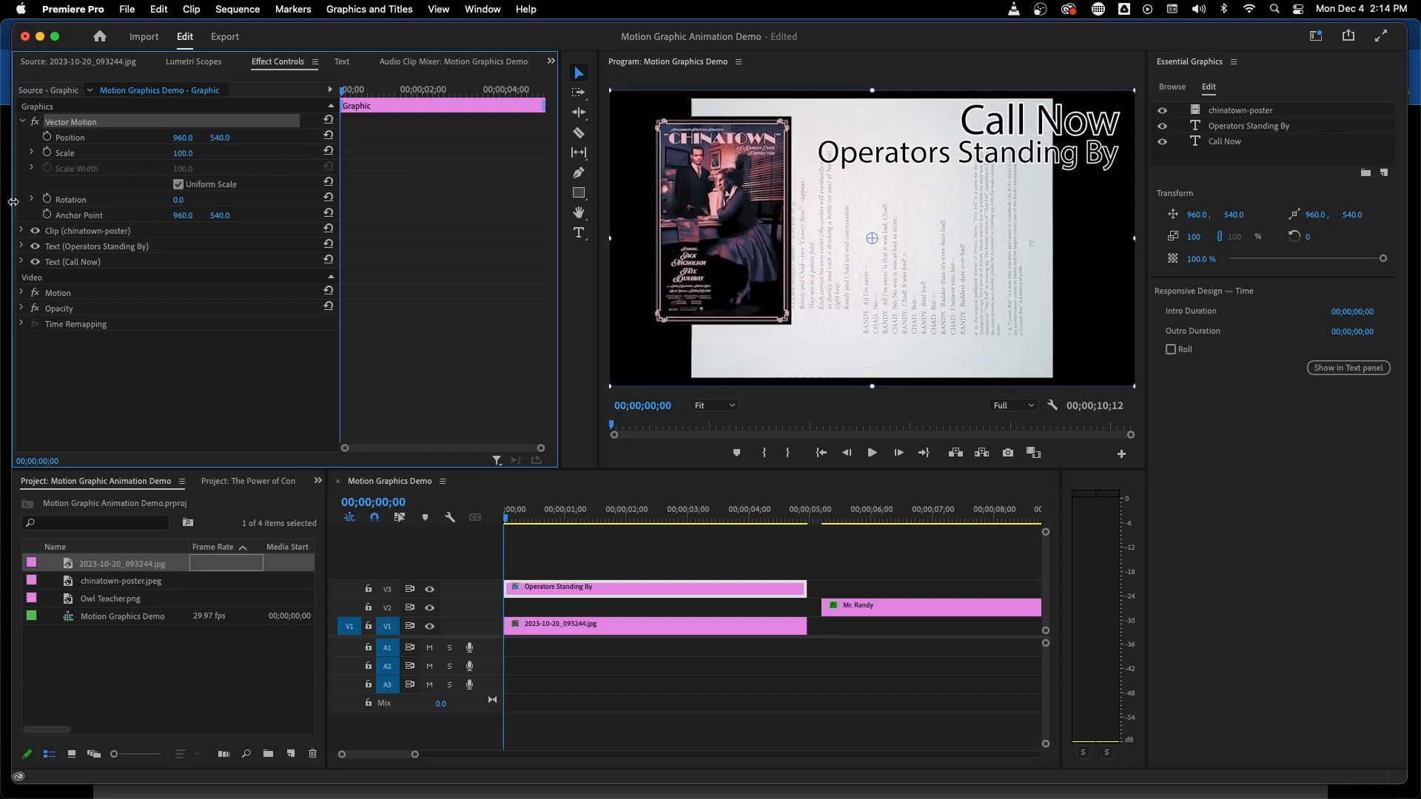
# Set the chinatown-poster layer's scale to 75 in the V3 graphic's effect controls
pyautogui.click(22, 231)
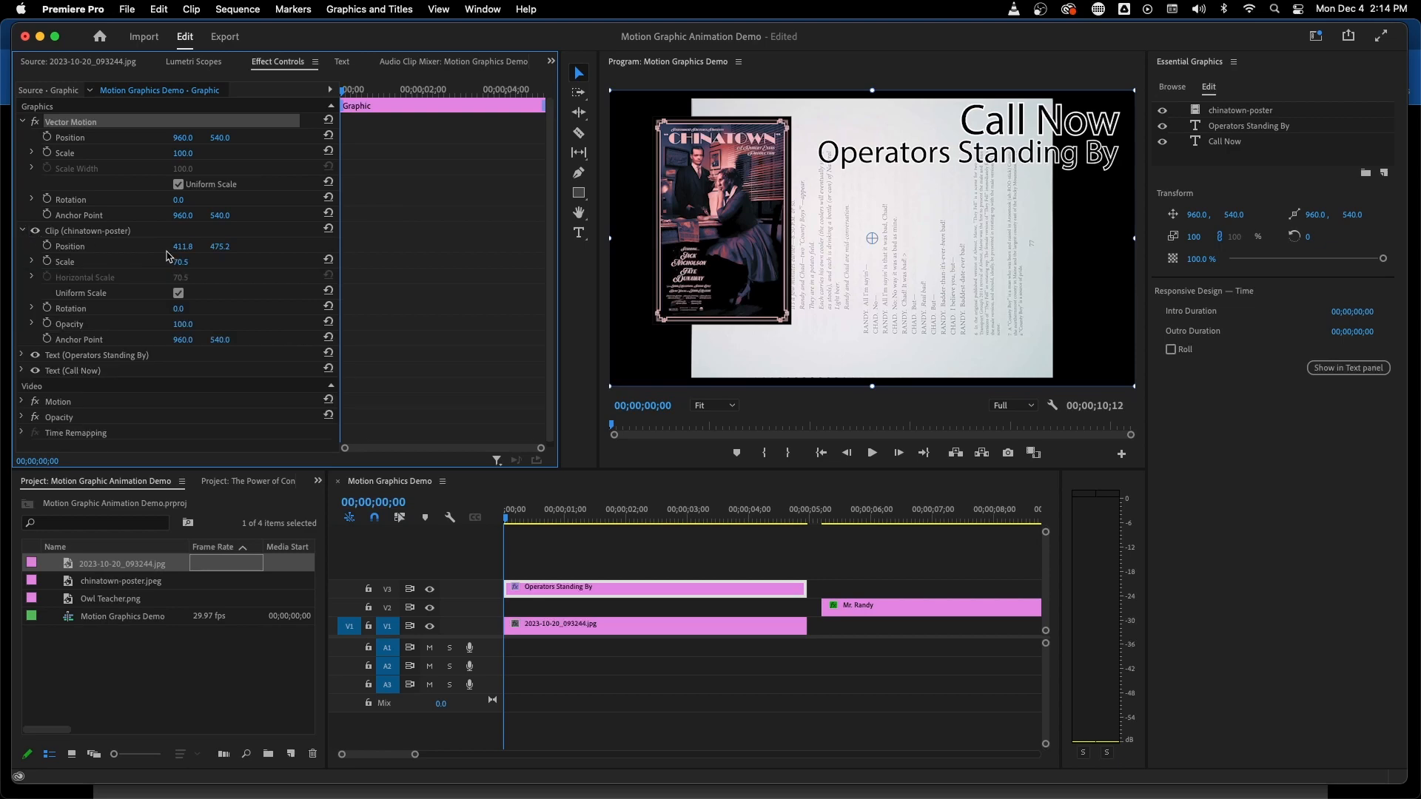
pyautogui.moveTo(183, 268)
pyautogui.mouseDown()
pyautogui.moveTo(166, 267)
pyautogui.moveTo(264, 267)
pyautogui.moveTo(163, 262)
pyautogui.moveTo(182, 262)
pyautogui.mouseUp()
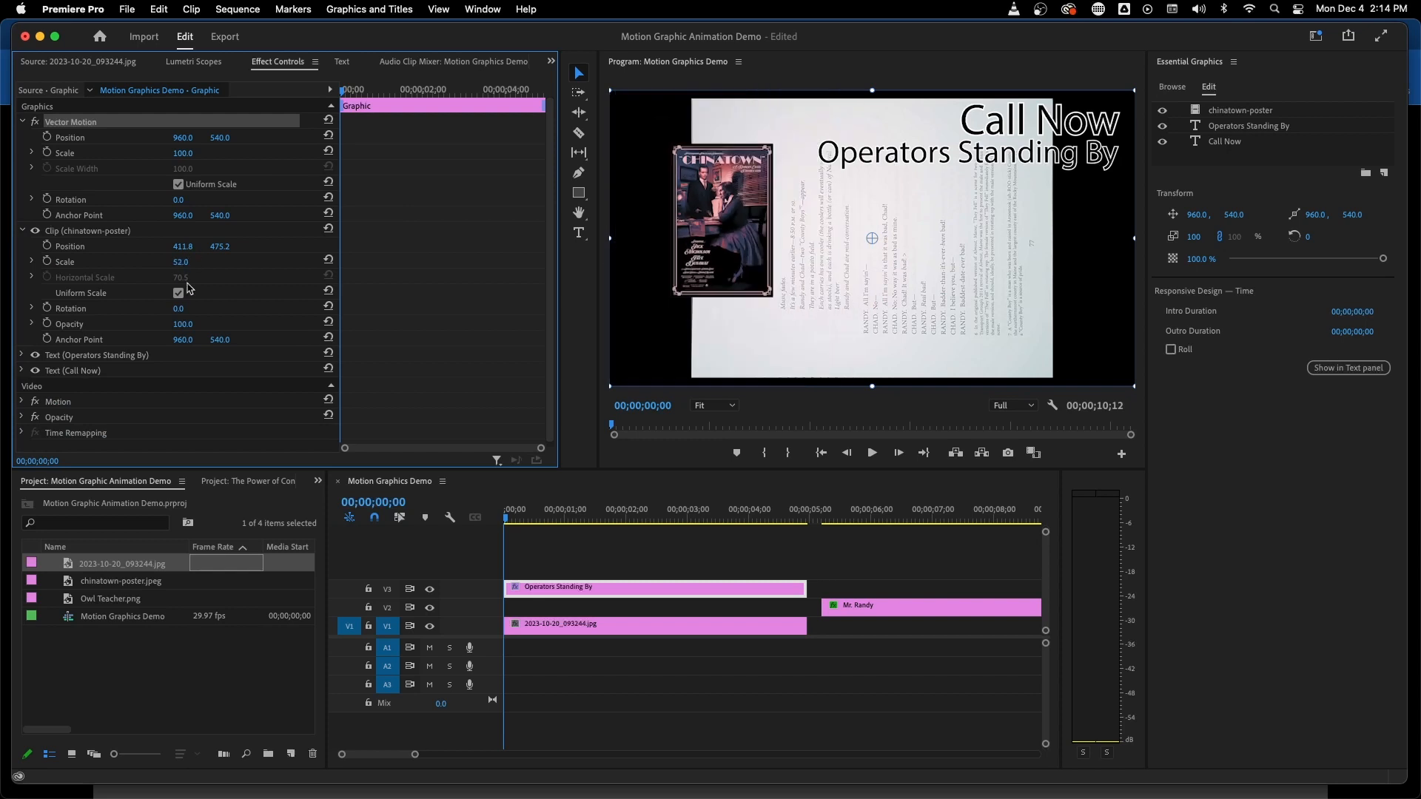
pyautogui.moveTo(182, 262)
pyautogui.mouseDown()
pyautogui.moveTo(163, 262)
pyautogui.moveTo(184, 268)
pyautogui.mouseUp()
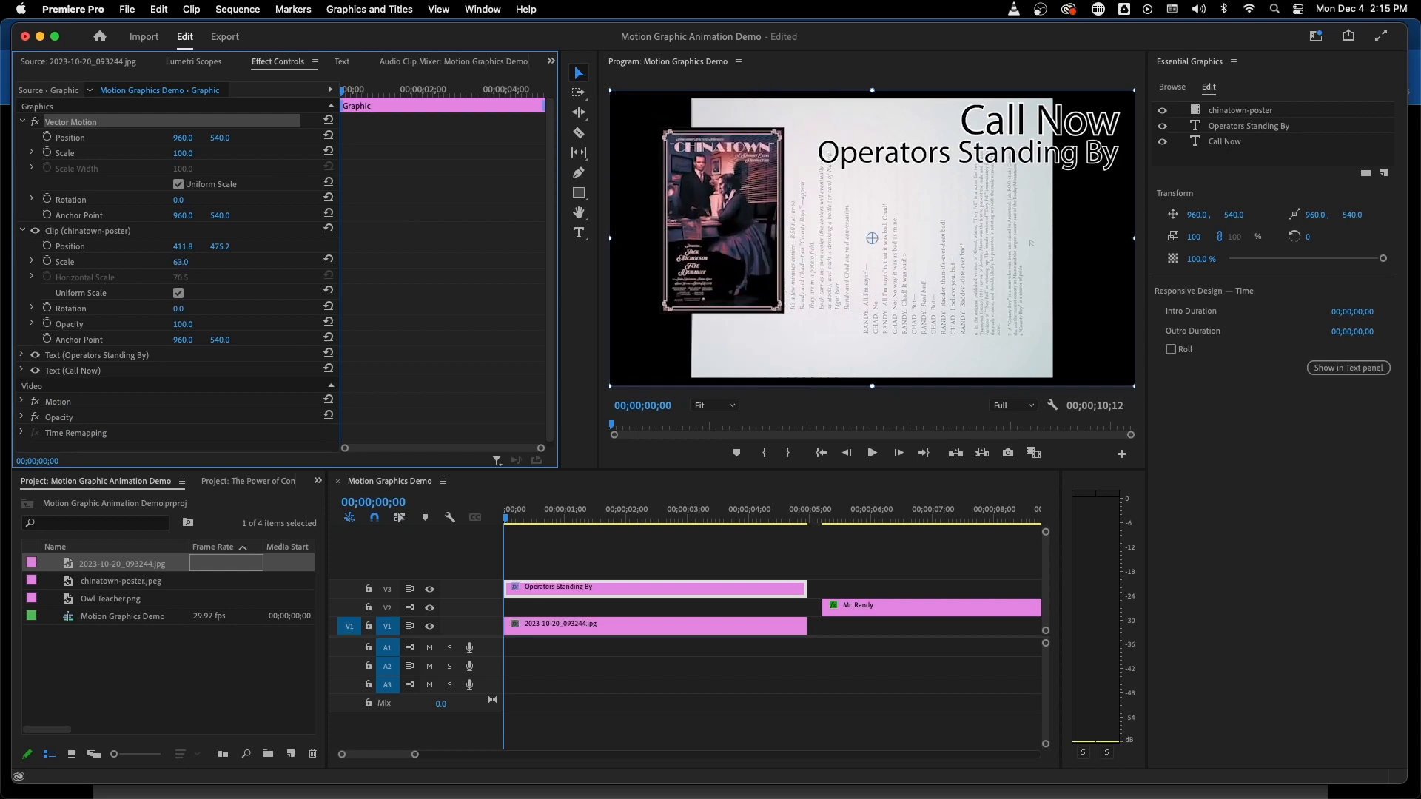
pyautogui.click(328, 261)
pyautogui.click(184, 262)
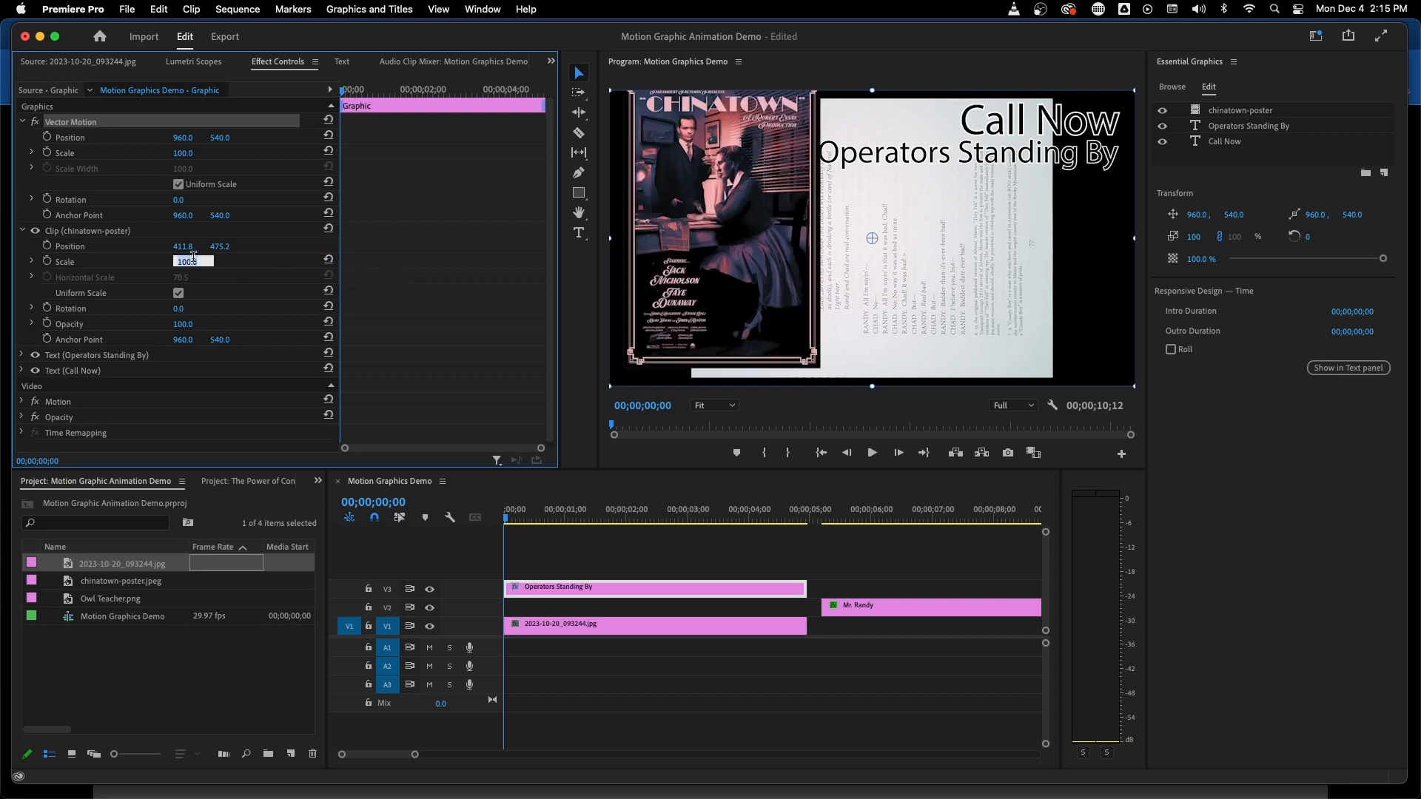
pyautogui.write('75')
pyautogui.press('Return')
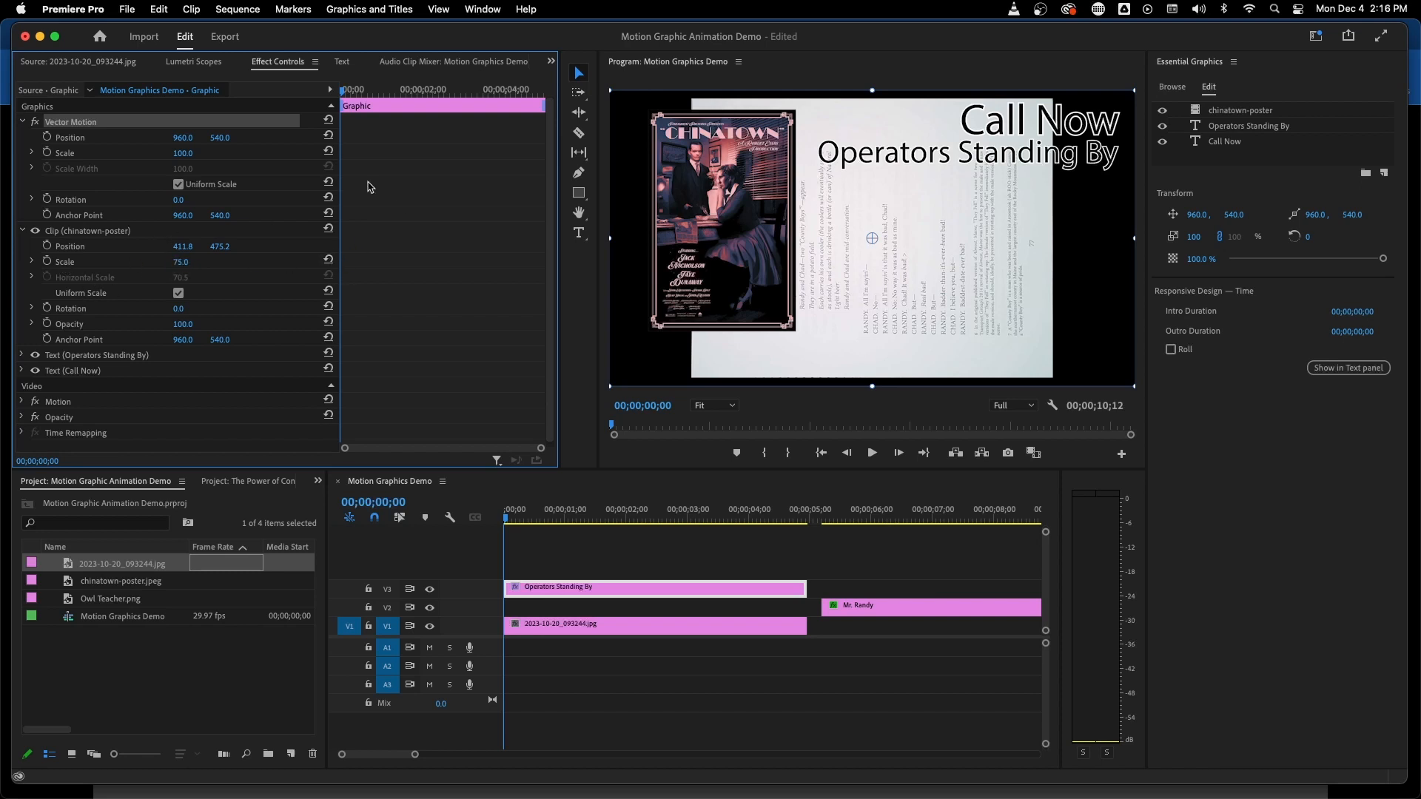
# Turn on scale animation for the chinatown-poster layer at 00;00;00;13 and set that keyframe's scale to 0
pyautogui.click(352, 90)
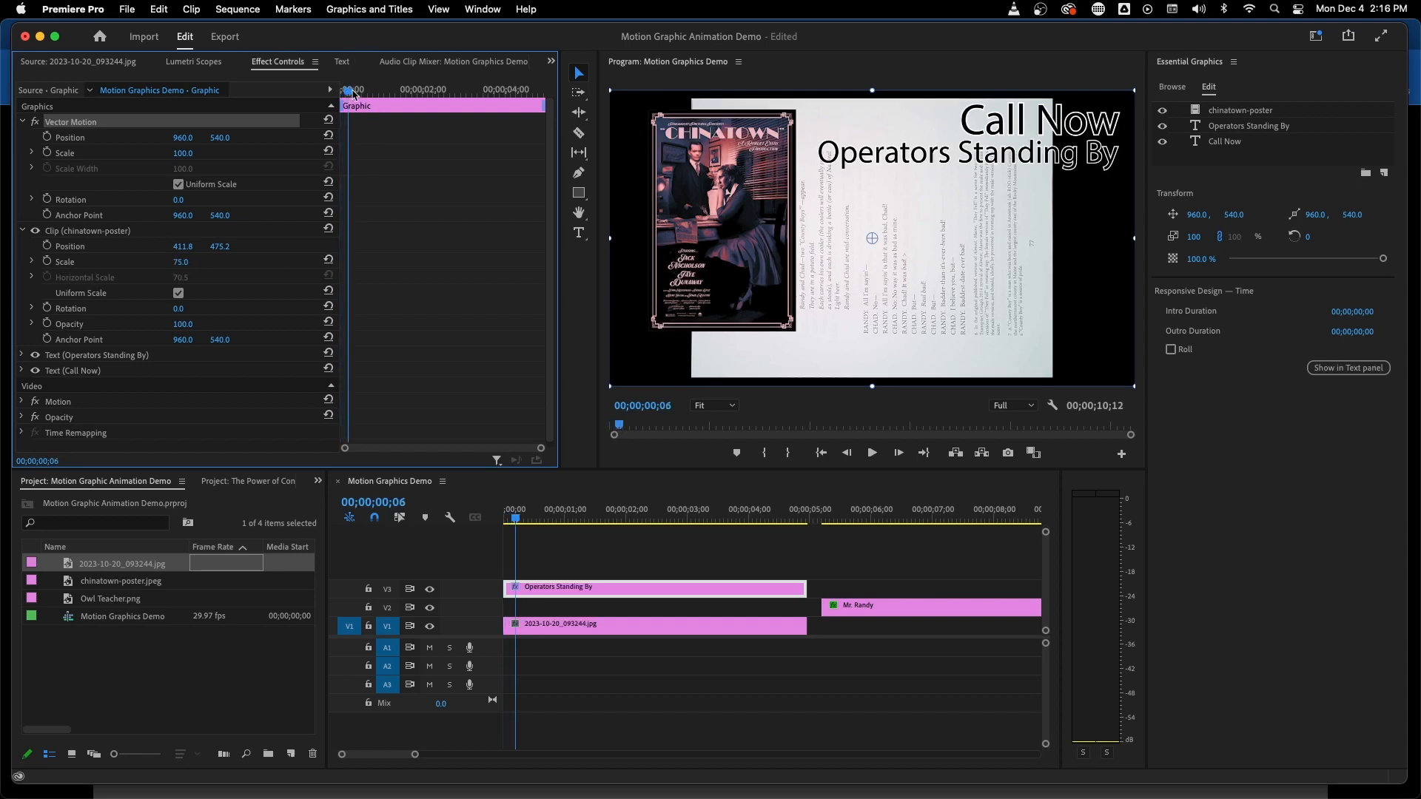
pyautogui.moveTo(352, 91); pyautogui.dragTo(349, 91)
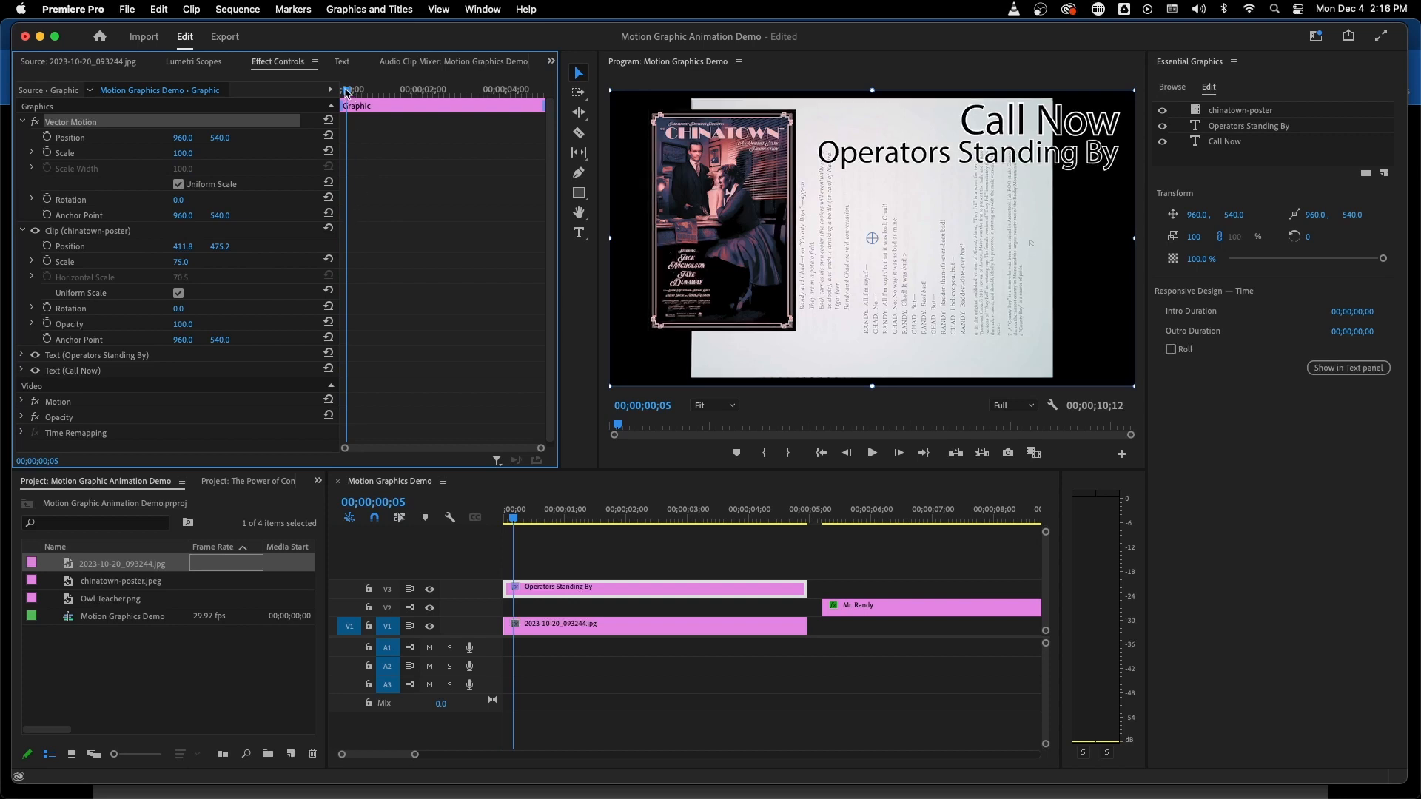
pyautogui.moveTo(347, 92); pyautogui.dragTo(427, 92)
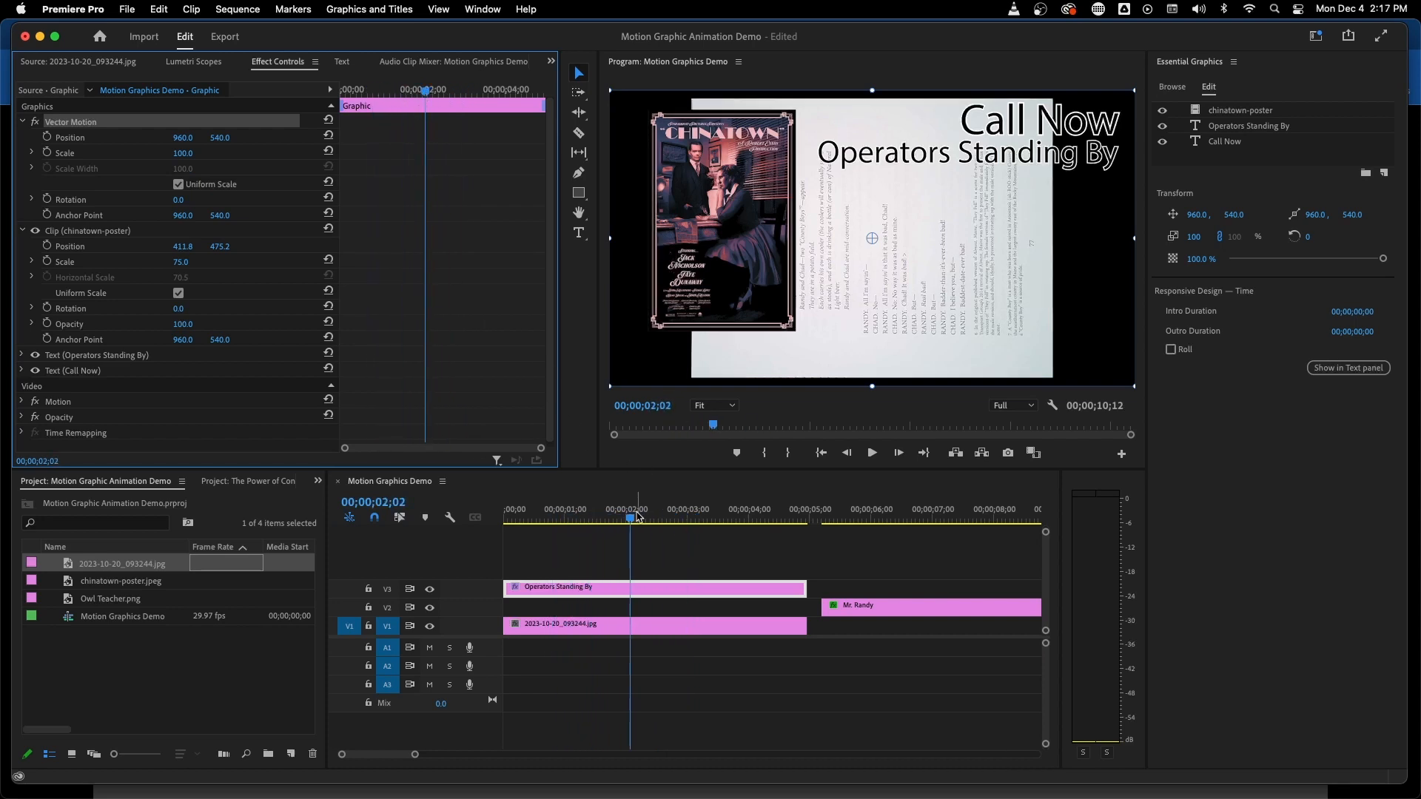
pyautogui.moveTo(635, 524)
pyautogui.mouseDown()
pyautogui.moveTo(708, 526)
pyautogui.moveTo(633, 526)
pyautogui.mouseUp()
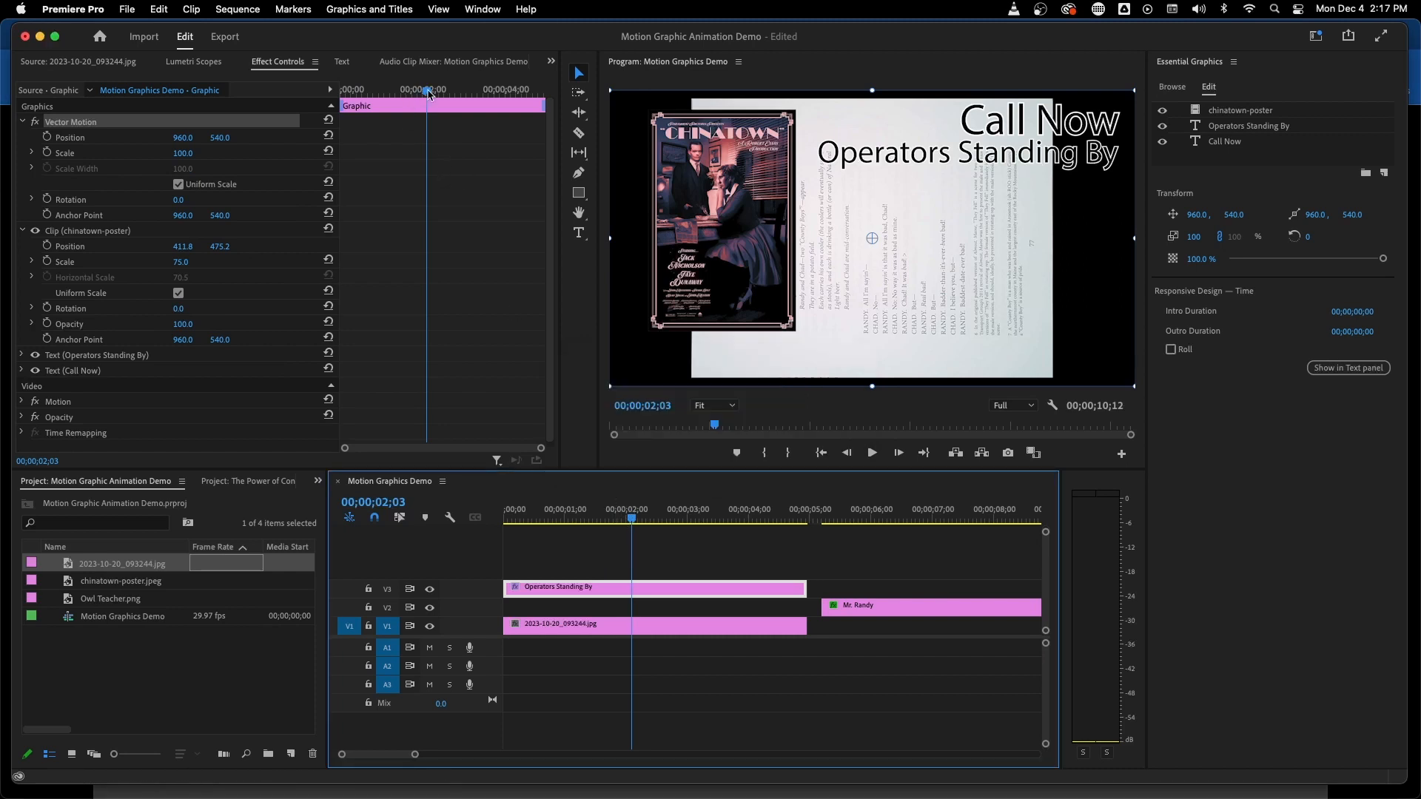
pyautogui.moveTo(422, 94); pyautogui.dragTo(359, 97)
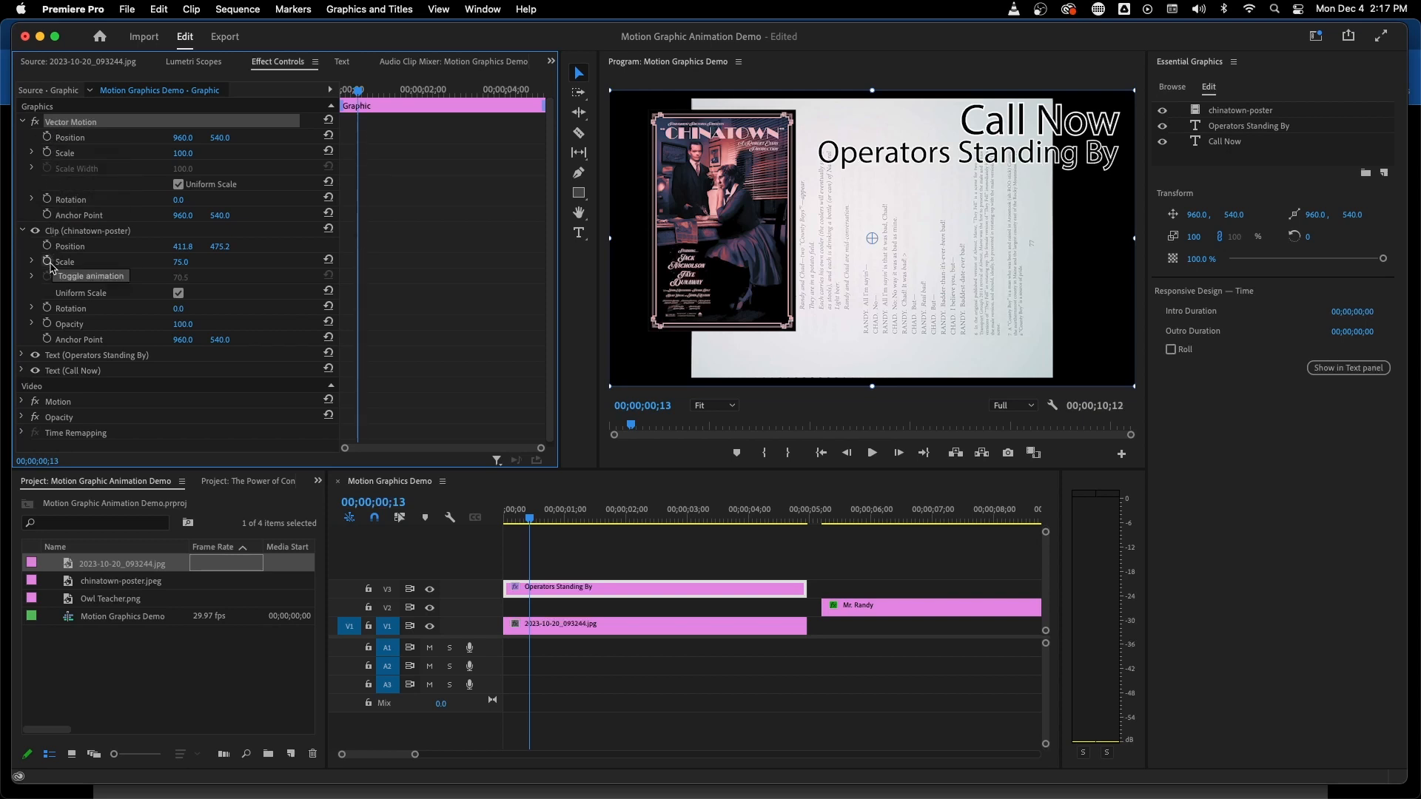
pyautogui.click(48, 262)
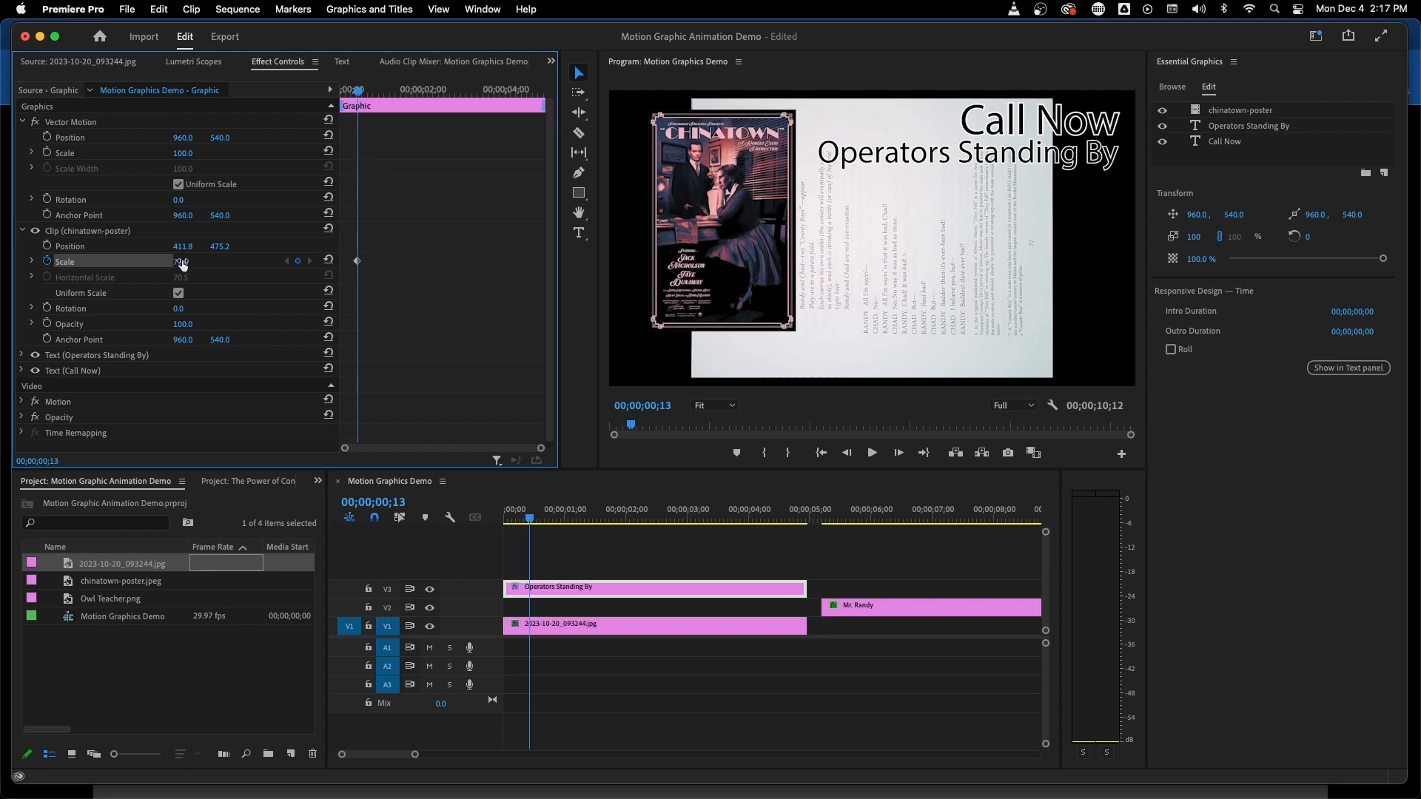
pyautogui.moveTo(182, 264); pyautogui.dragTo(127, 264)
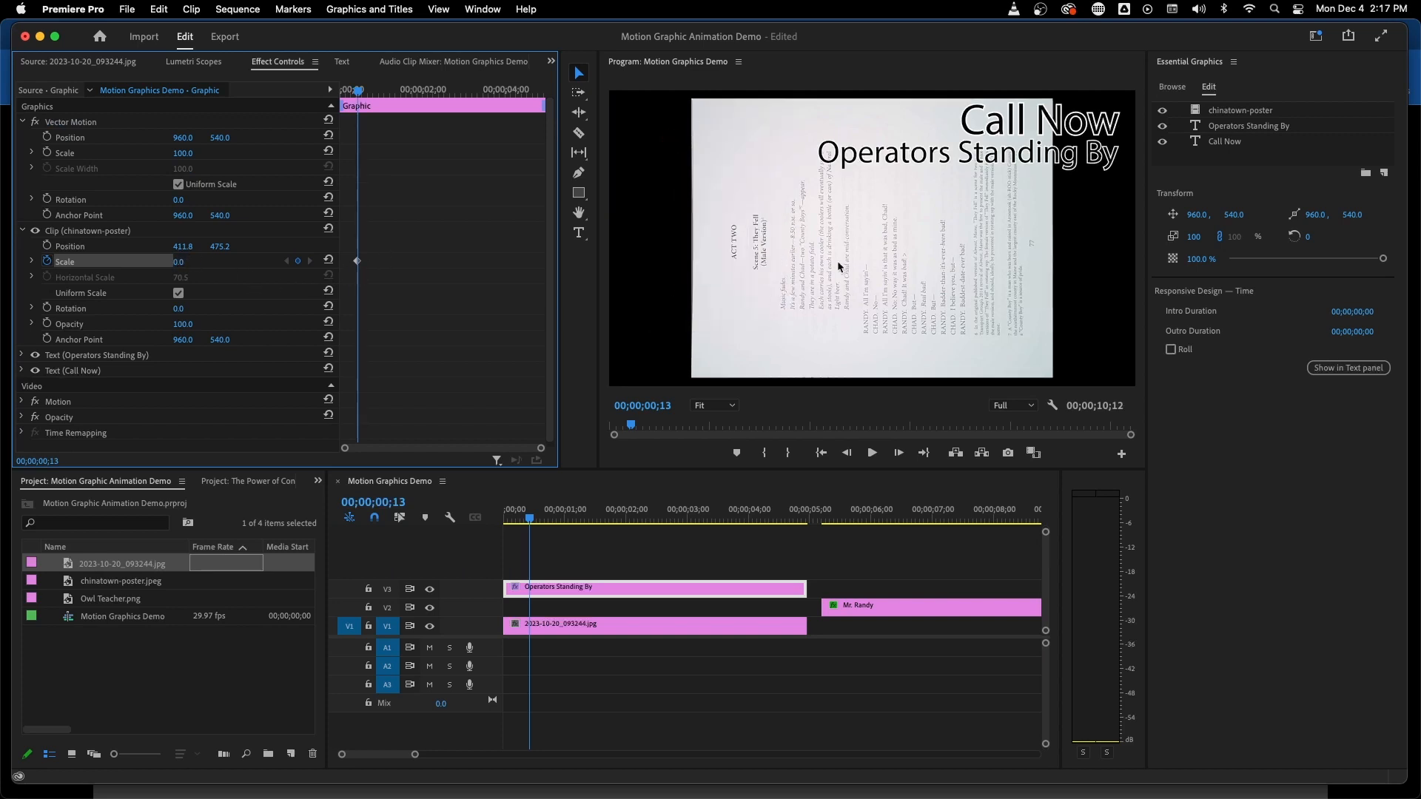
# Add a scale keyframe of 75 for the chinatown-poster layer at 00;00;00;22
pyautogui.click(363, 90)
pyautogui.moveTo(365, 91); pyautogui.dragTo(369, 90)
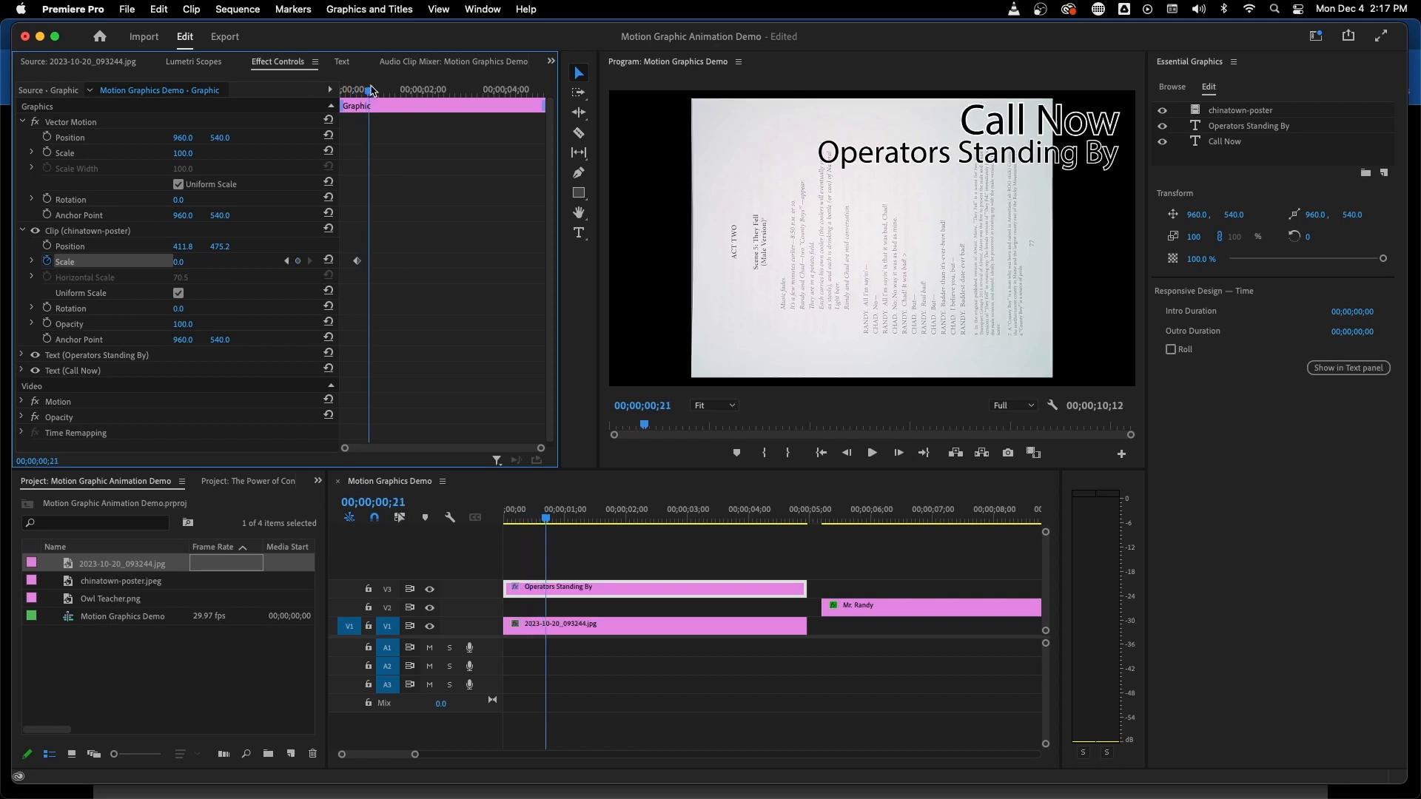
pyautogui.moveTo(372, 90); pyautogui.dragTo(370, 283)
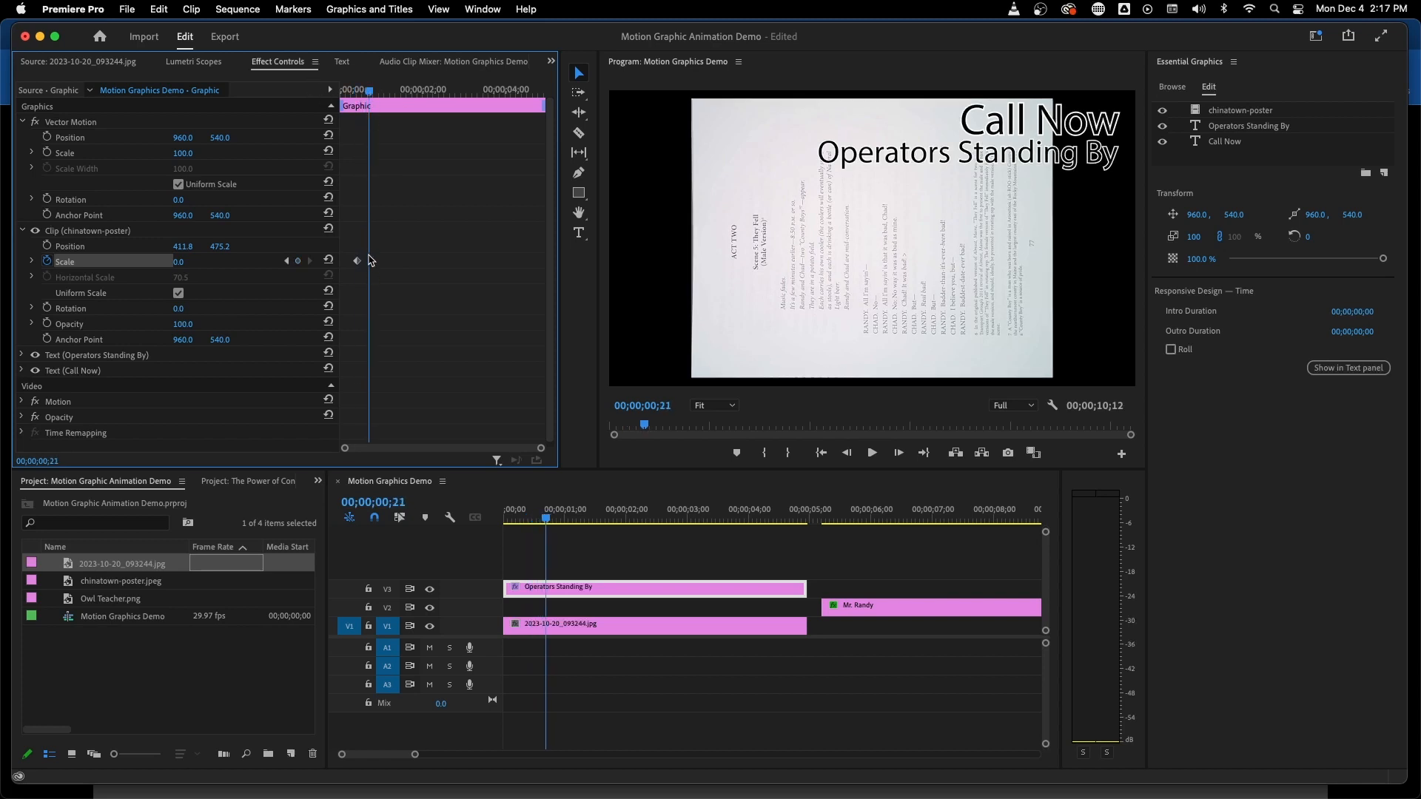
pyautogui.click(374, 93)
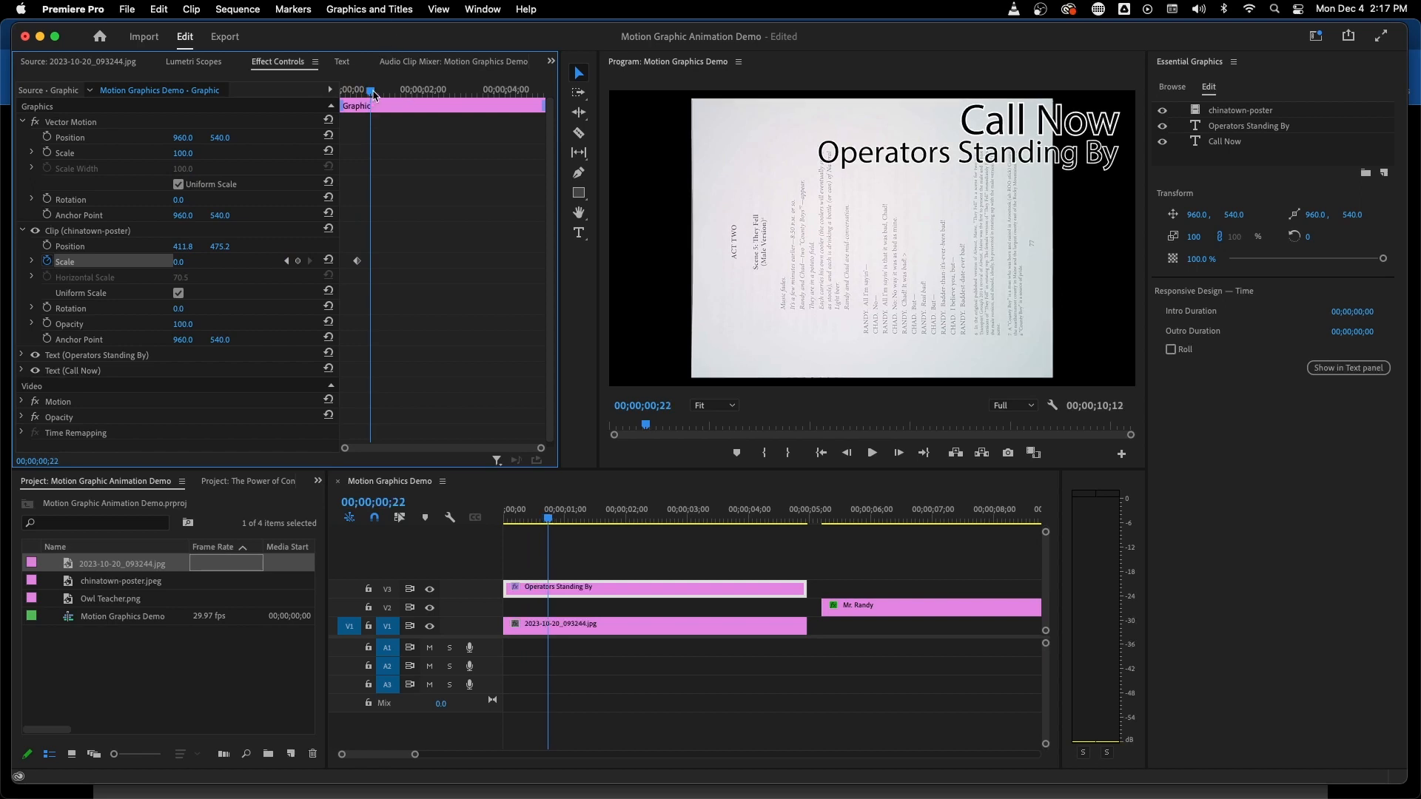
pyautogui.click(179, 262)
pyautogui.write('75')
pyautogui.press('Return')
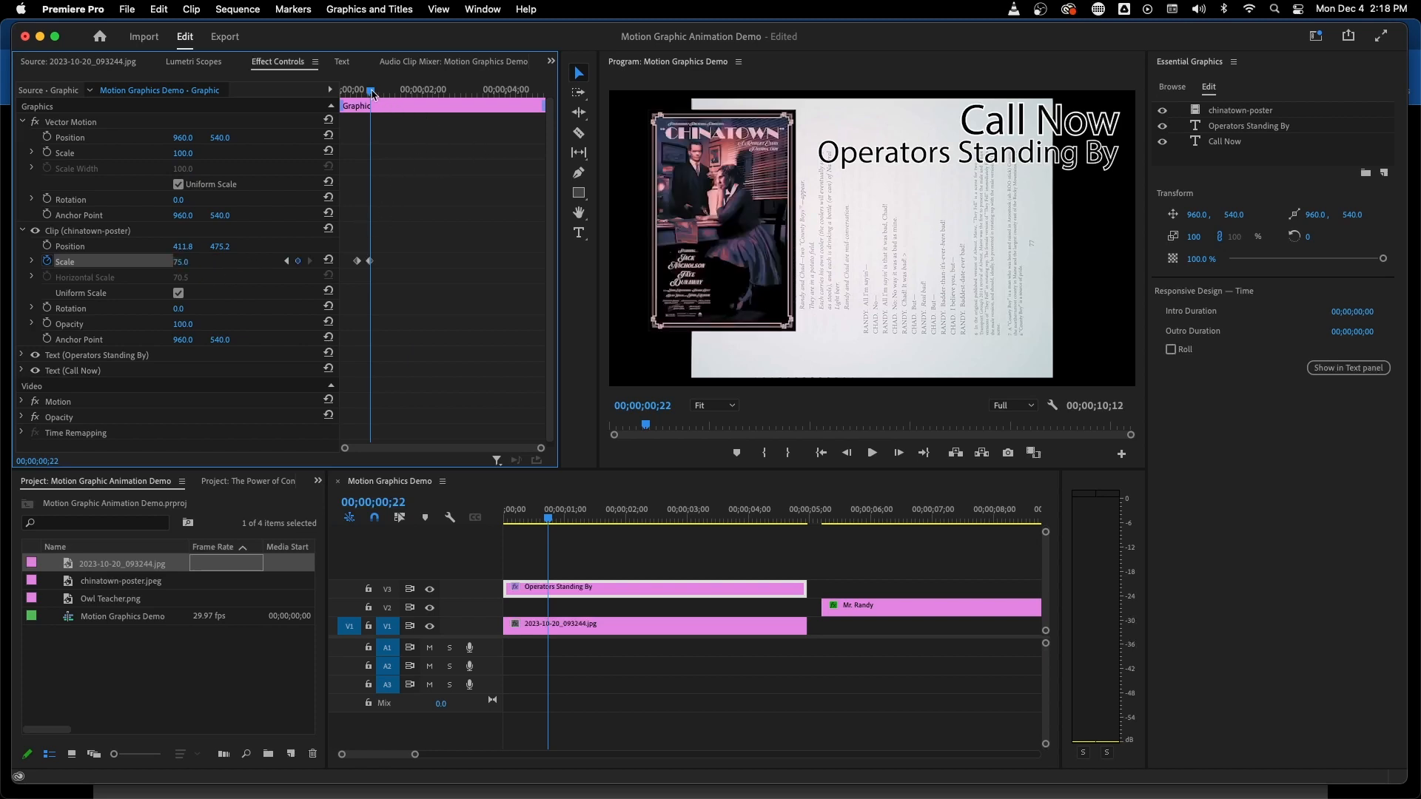
# Play and scrub the poster's scale-up animation from 00;00;00;09, and view the second graphic further along the sequence
pyautogui.moveTo(372, 94); pyautogui.dragTo(353, 102)
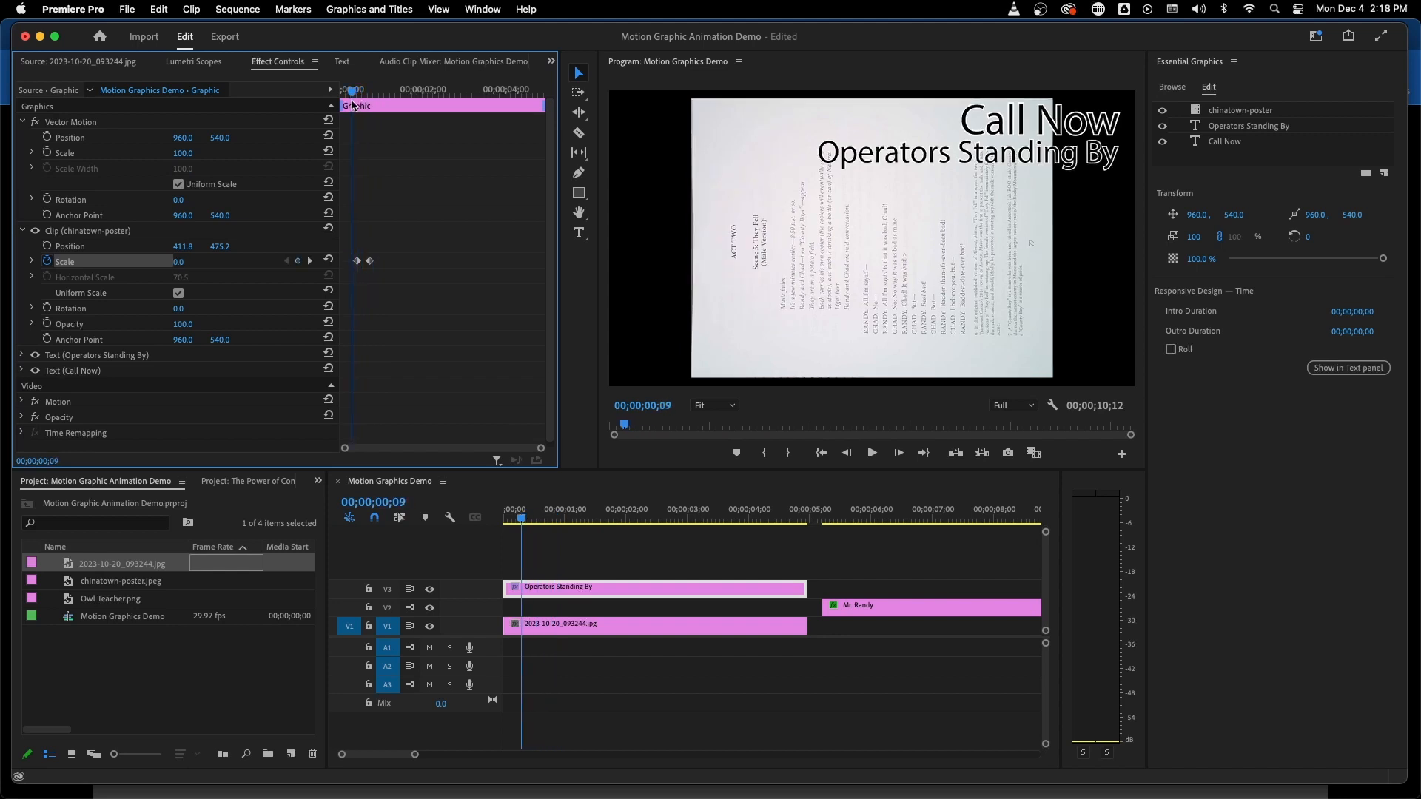
pyautogui.press('space')
pyautogui.press('space')
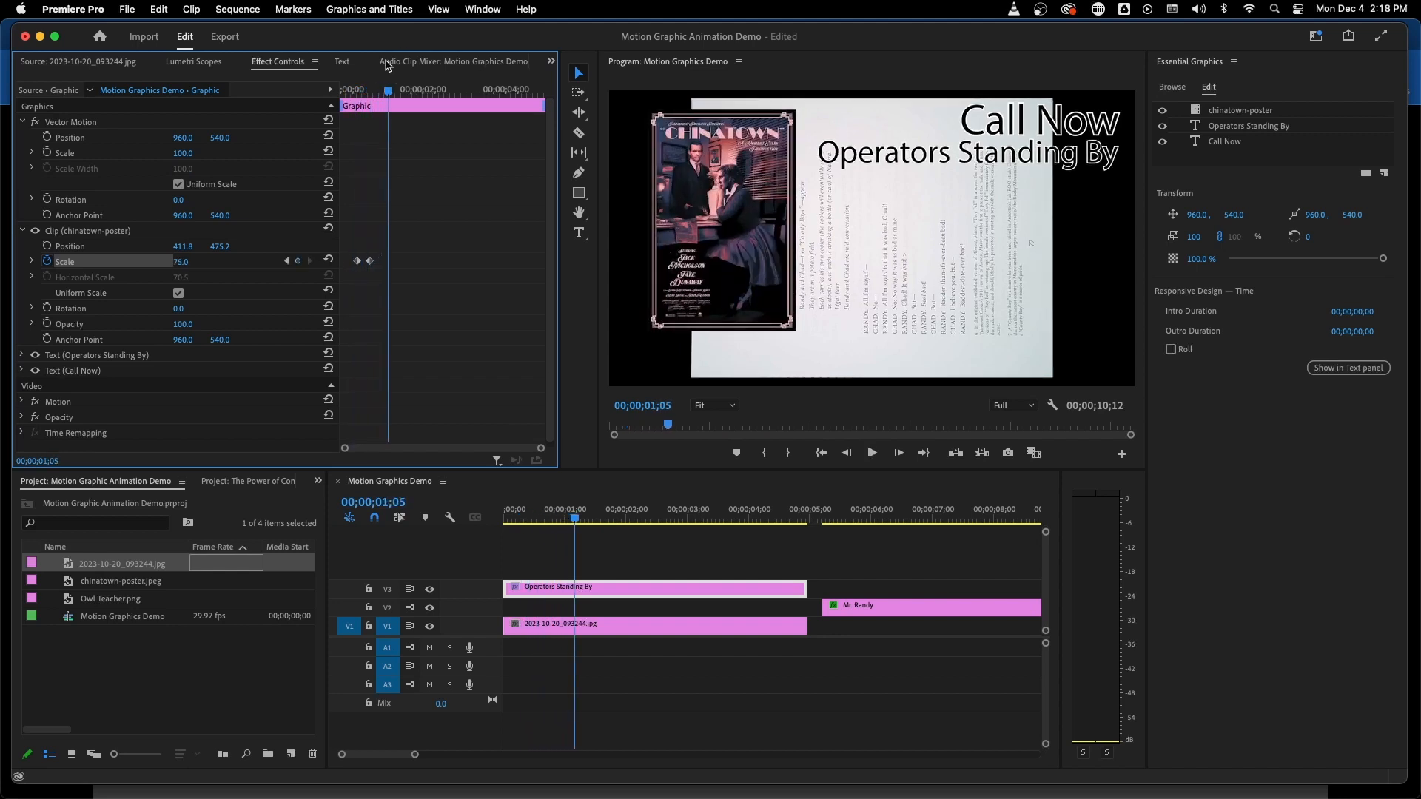
pyautogui.moveTo(354, 101); pyautogui.dragTo(375, 97)
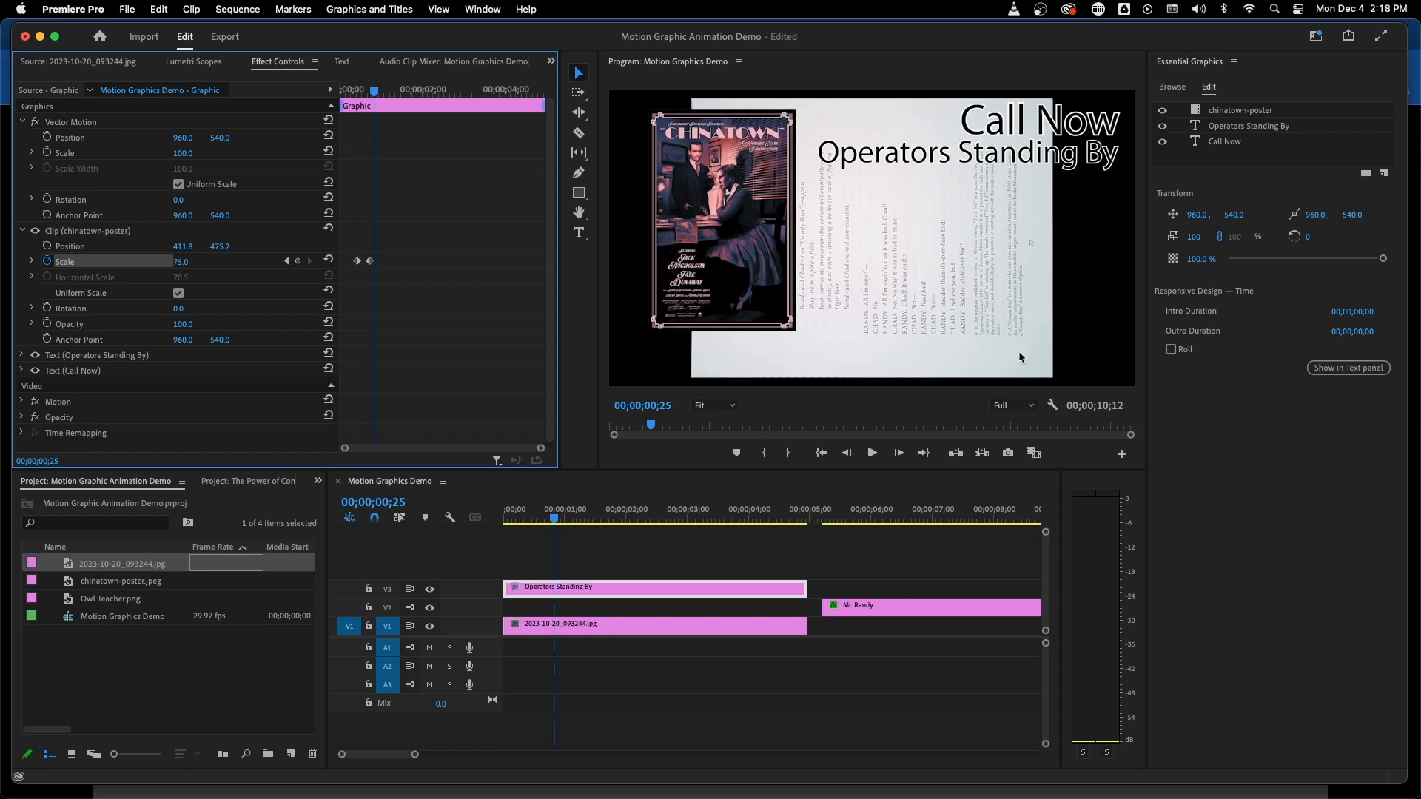
pyautogui.moveTo(828, 519)
pyautogui.mouseDown()
pyautogui.moveTo(862, 521)
pyautogui.moveTo(831, 520)
pyautogui.moveTo(848, 519)
pyautogui.mouseUp()
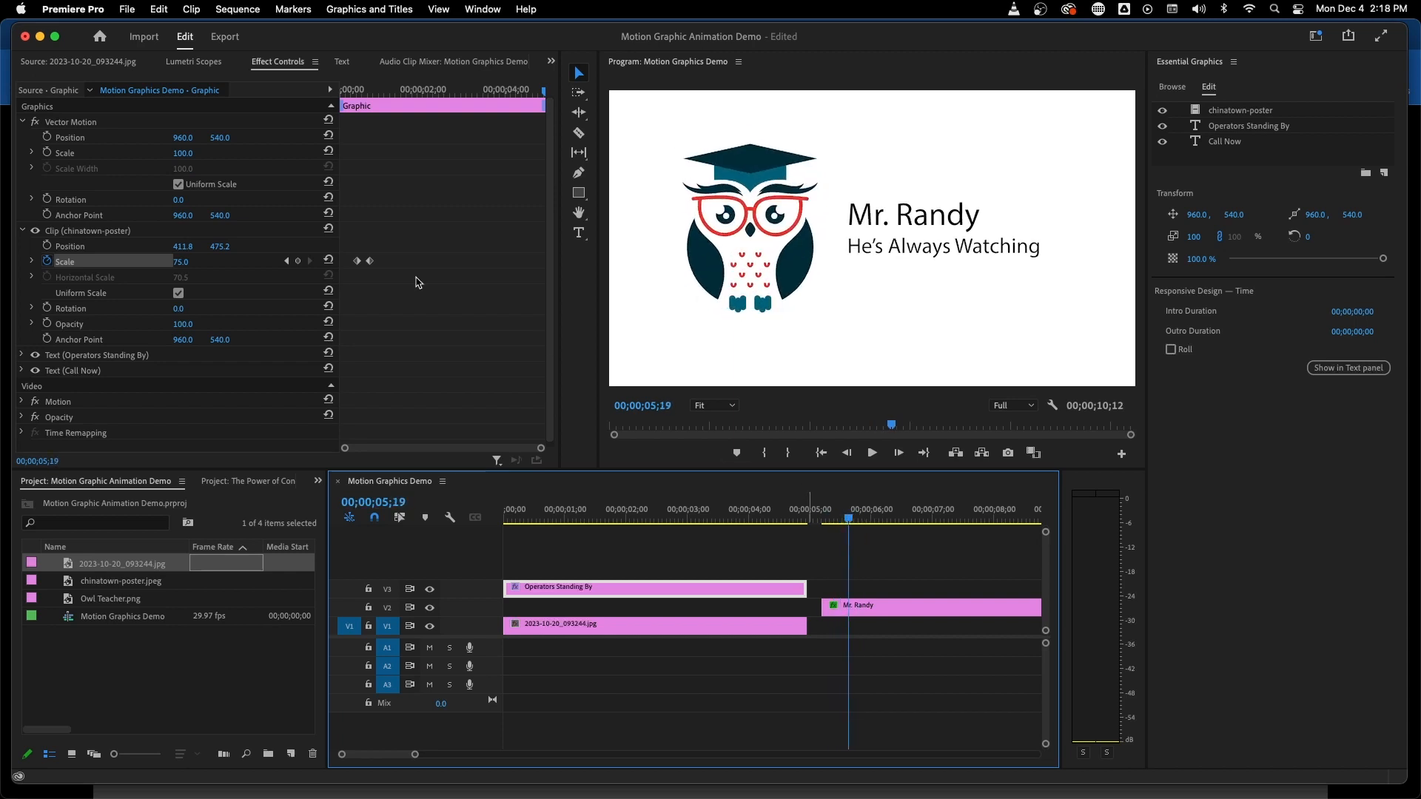
# Add a third poster scale keyframe of 75 at 00;00;00;29
pyautogui.moveTo(362, 94); pyautogui.dragTo(382, 90)
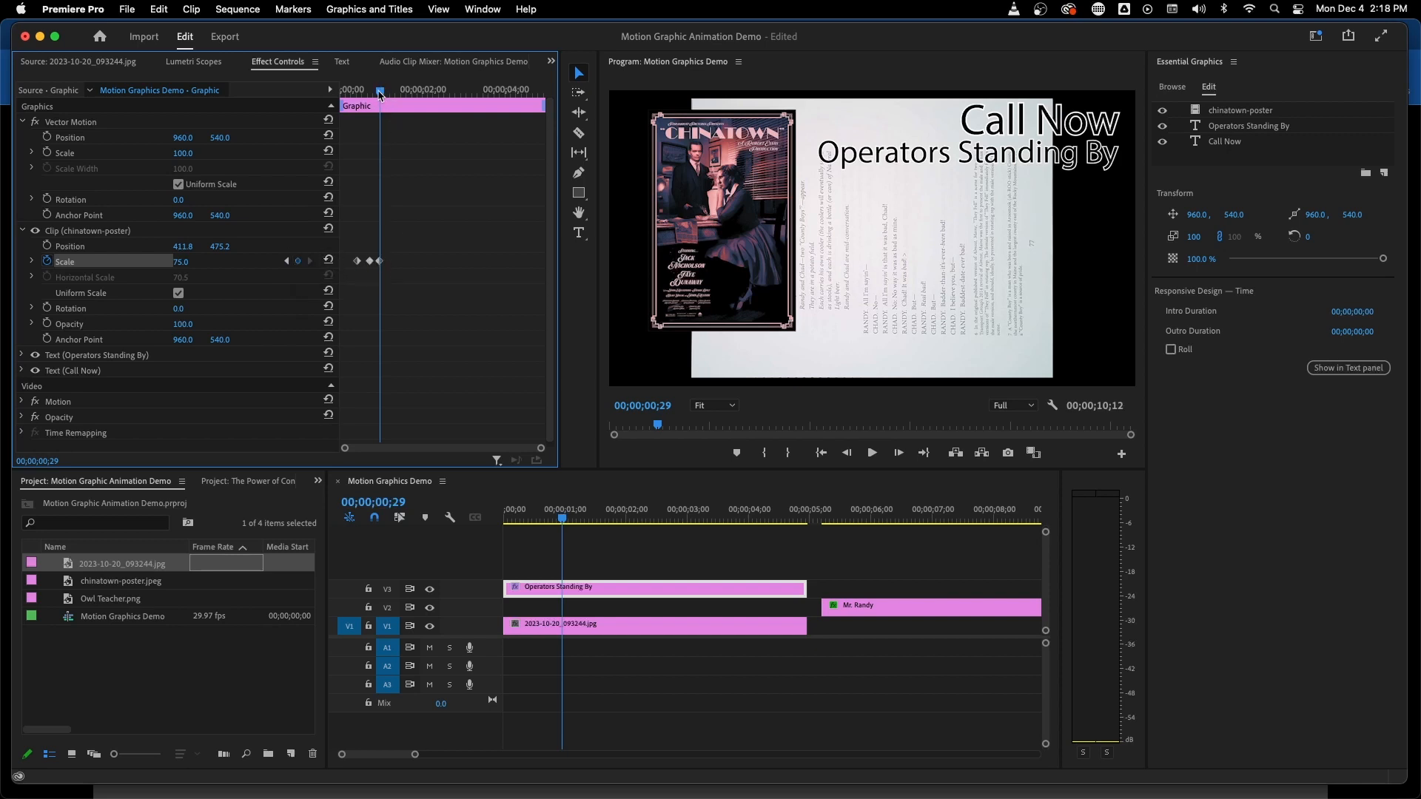
pyautogui.moveTo(381, 94); pyautogui.dragTo(378, 105)
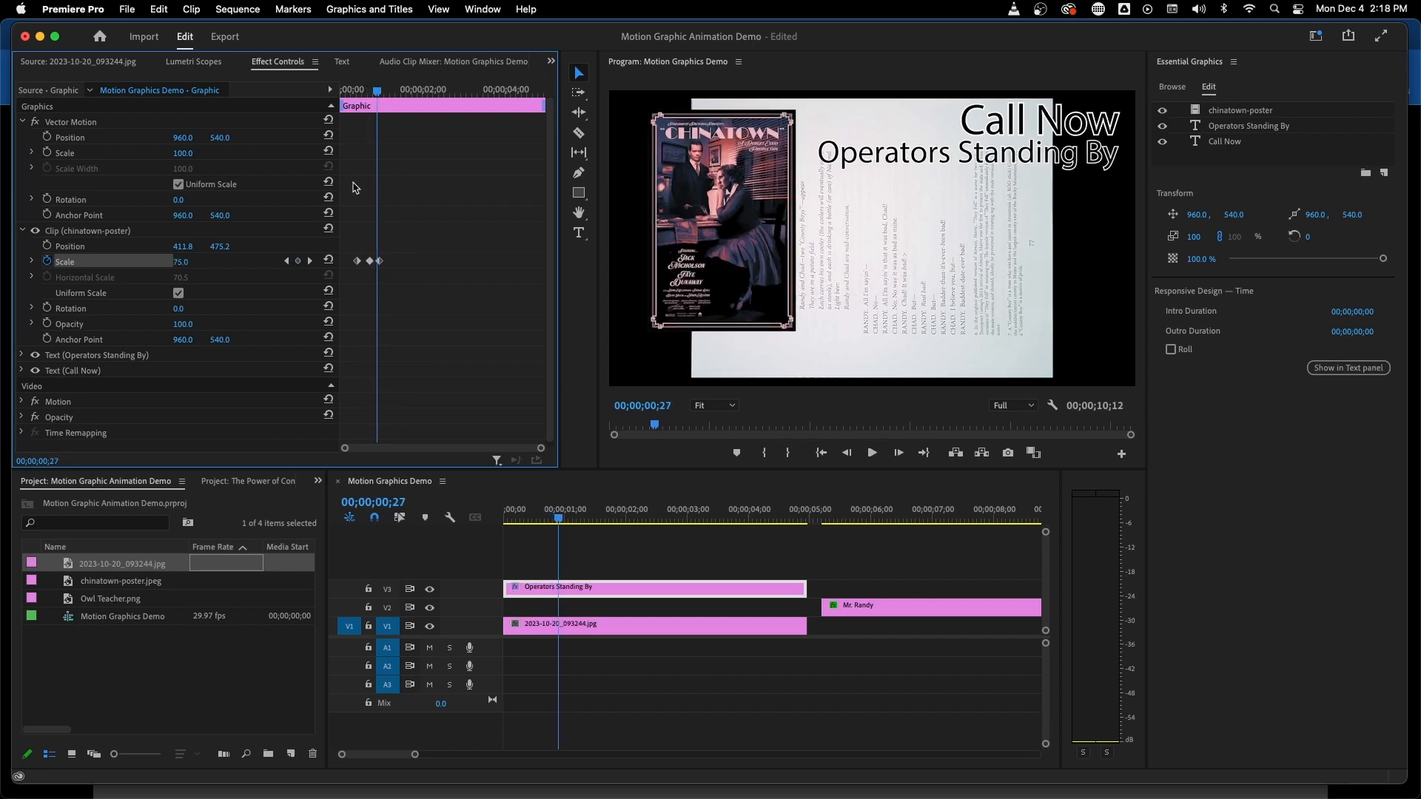
pyautogui.click(309, 262)
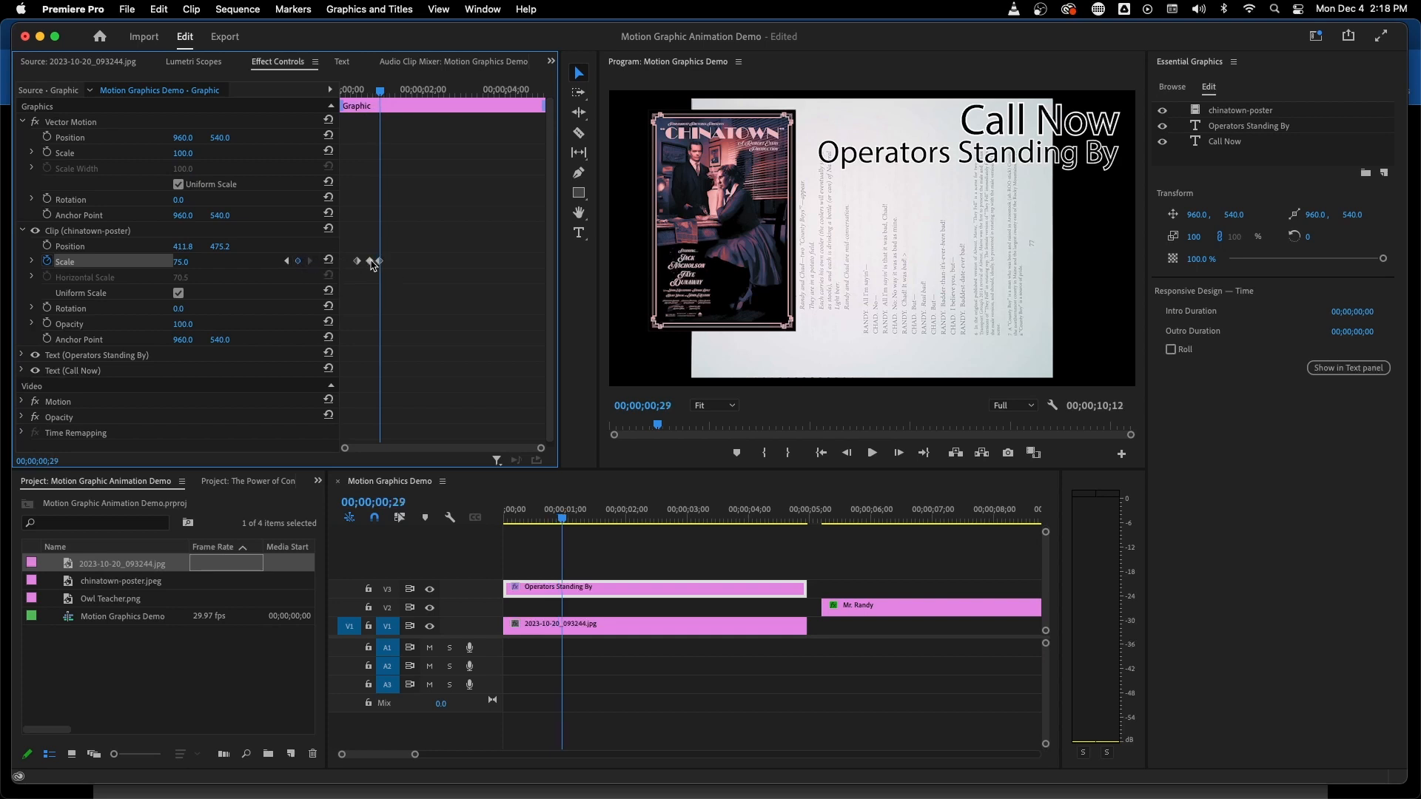
# Set the poster's middle scale keyframe at 00;00;00;22 to 91 and play back the resulting bounce
pyautogui.click(287, 261)
pyautogui.click(288, 261)
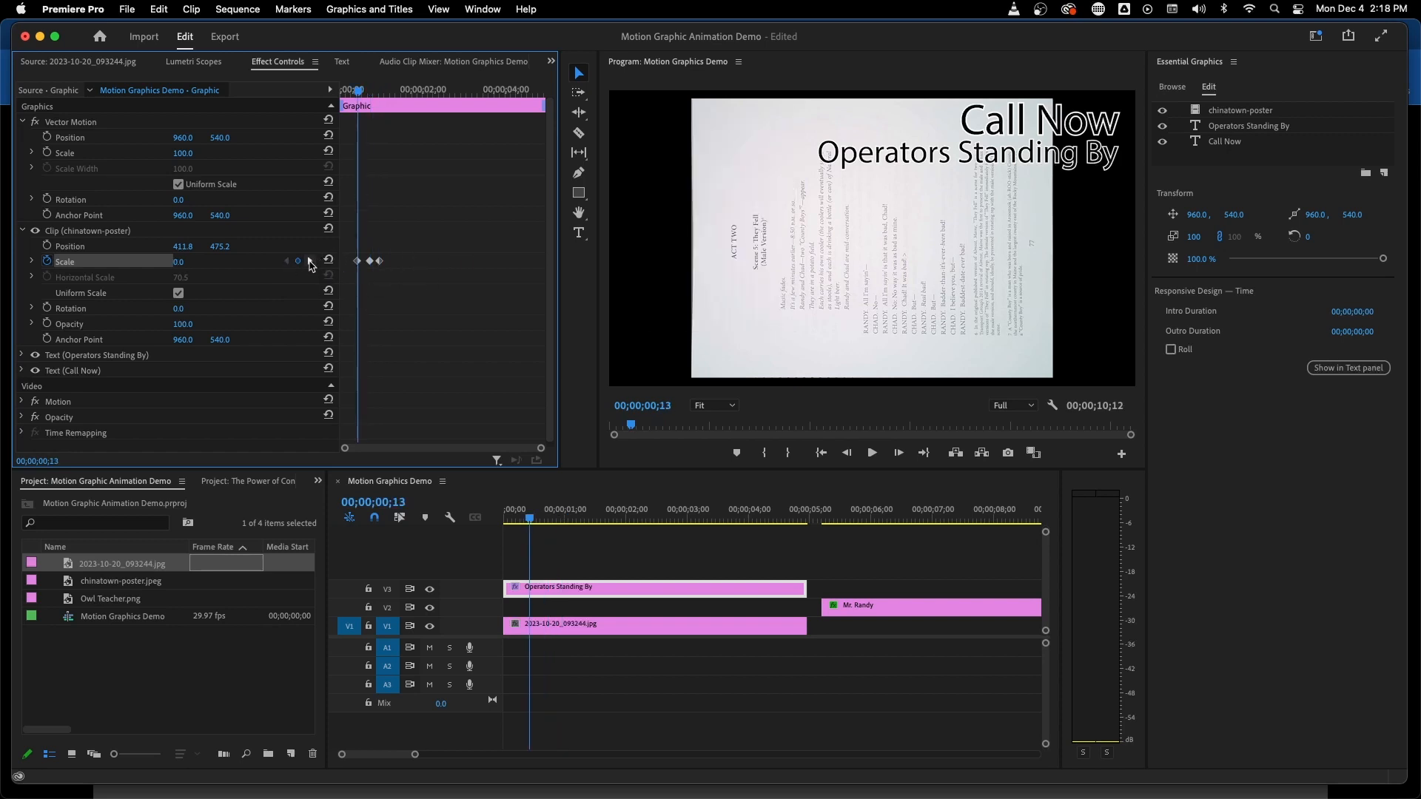
pyautogui.click(309, 261)
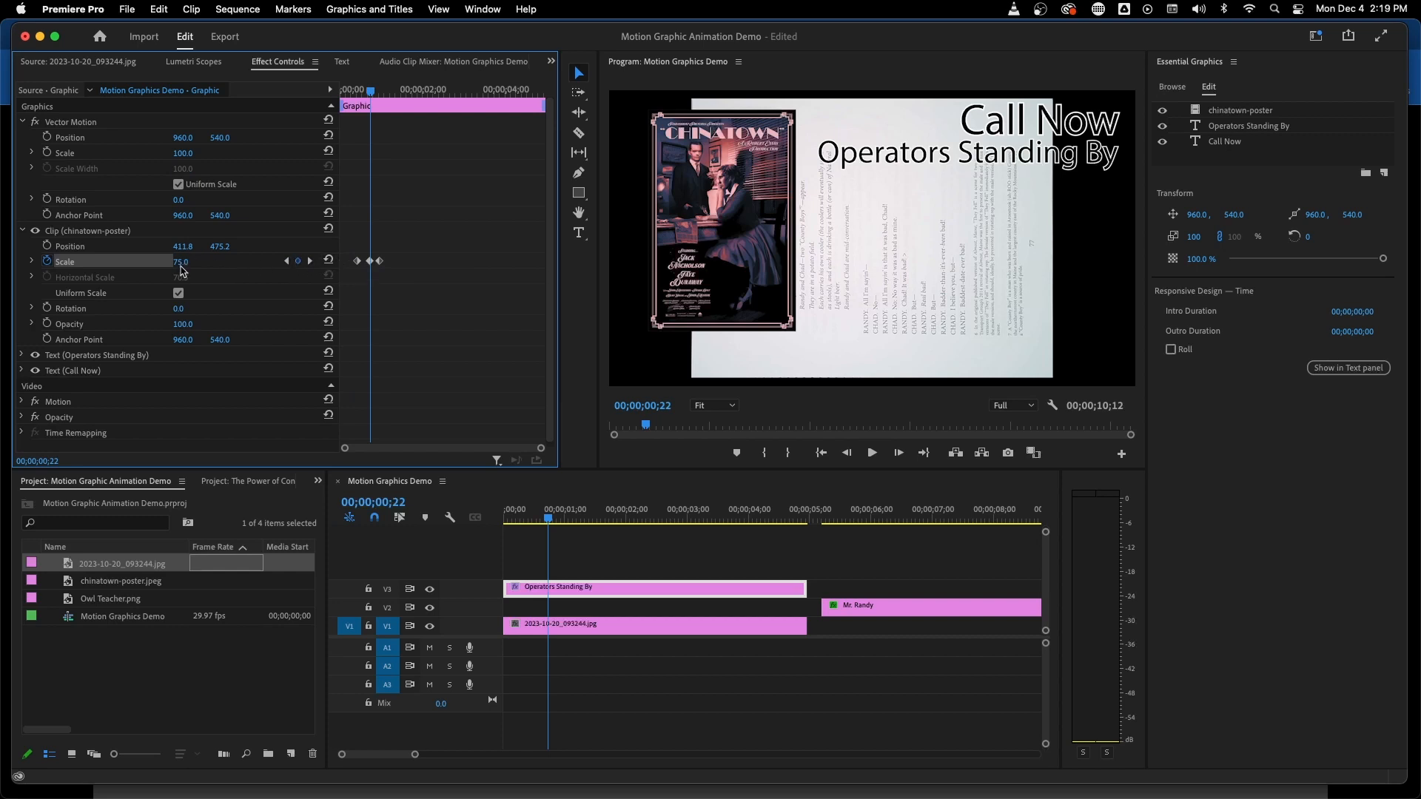
pyautogui.moveTo(181, 266); pyautogui.dragTo(193, 267)
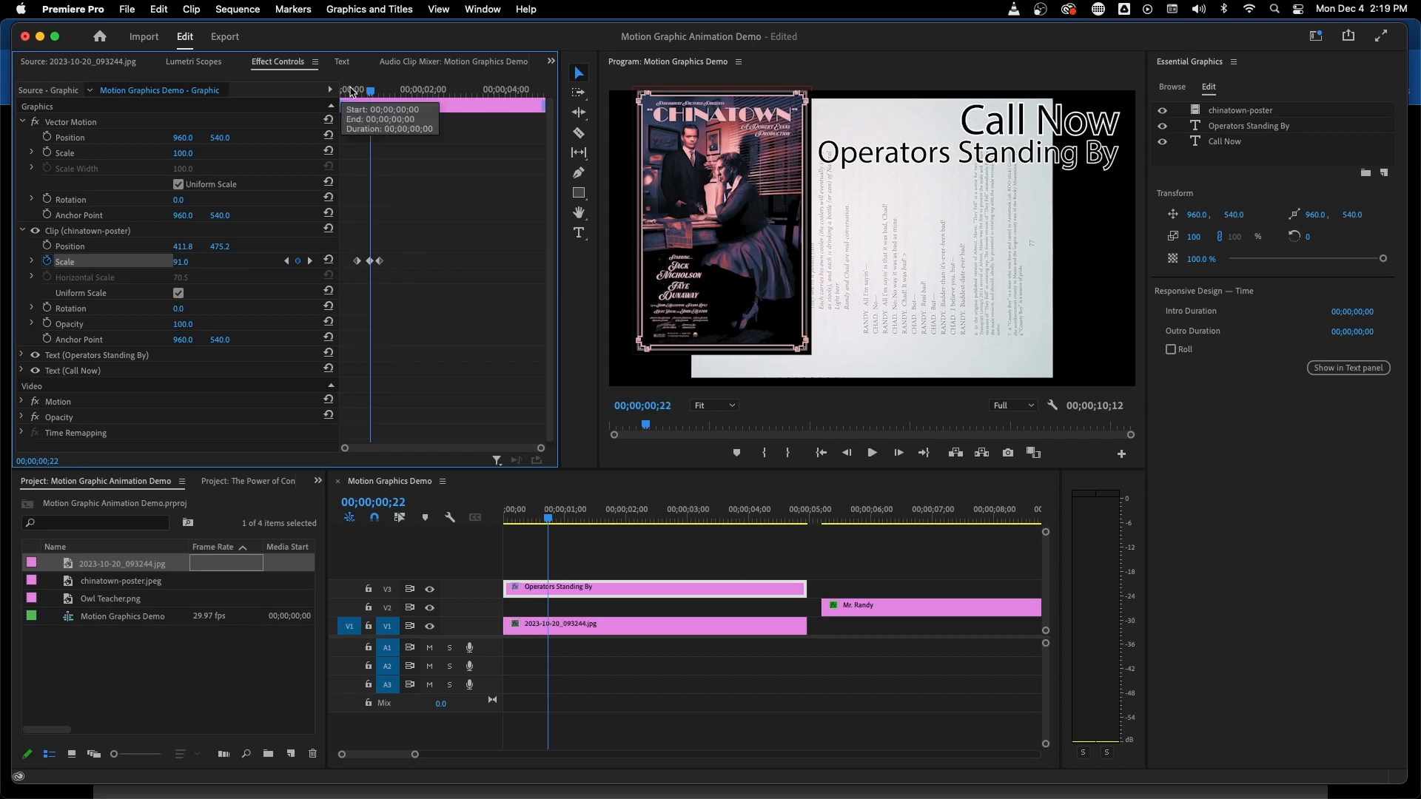
pyautogui.click(352, 90)
pyautogui.press('space')
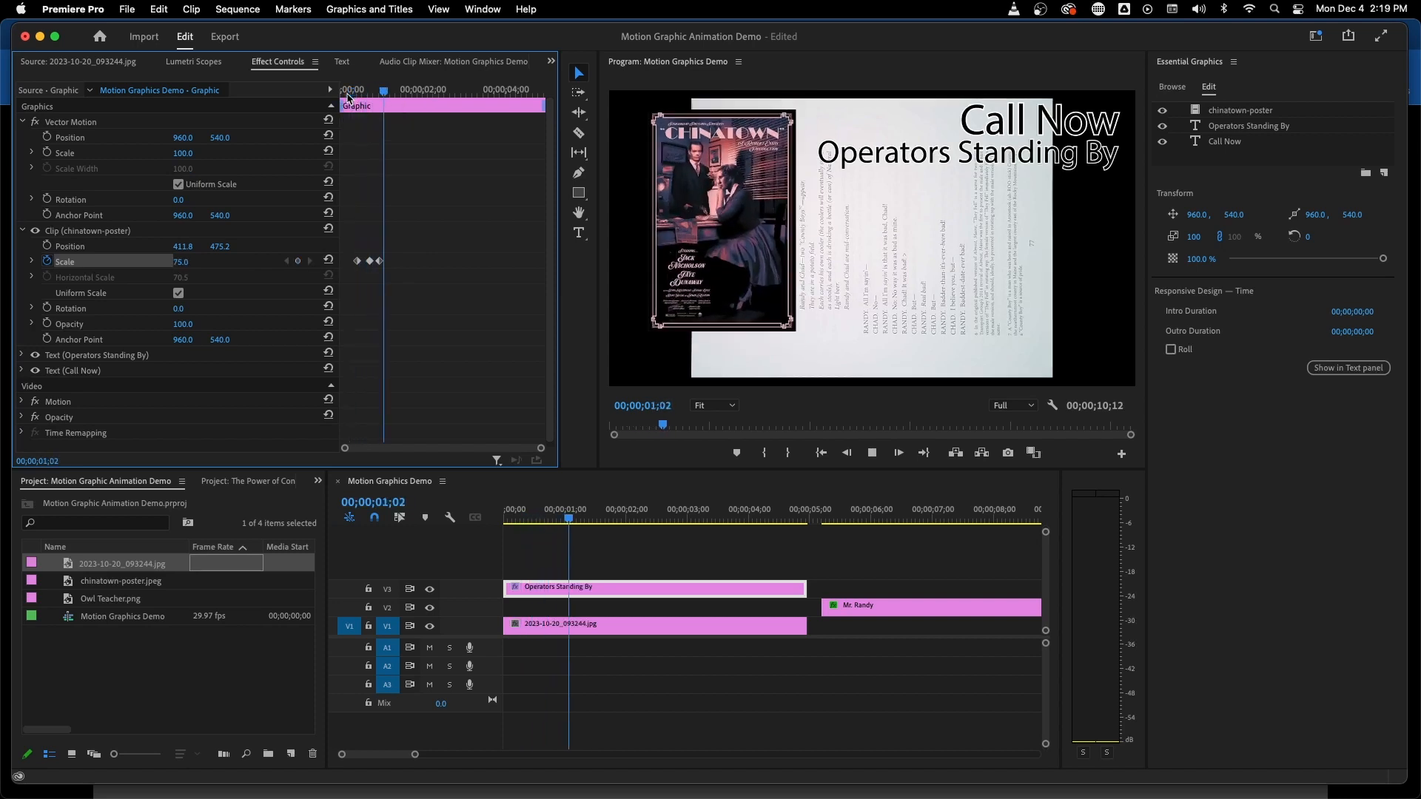
pyautogui.press('space')
# Move the poster's last scale keyframe to 00;00;00;27 and play back the animation
pyautogui.moveTo(350, 98); pyautogui.dragTo(378, 98)
pyautogui.moveTo(379, 262); pyautogui.dragTo(378, 263)
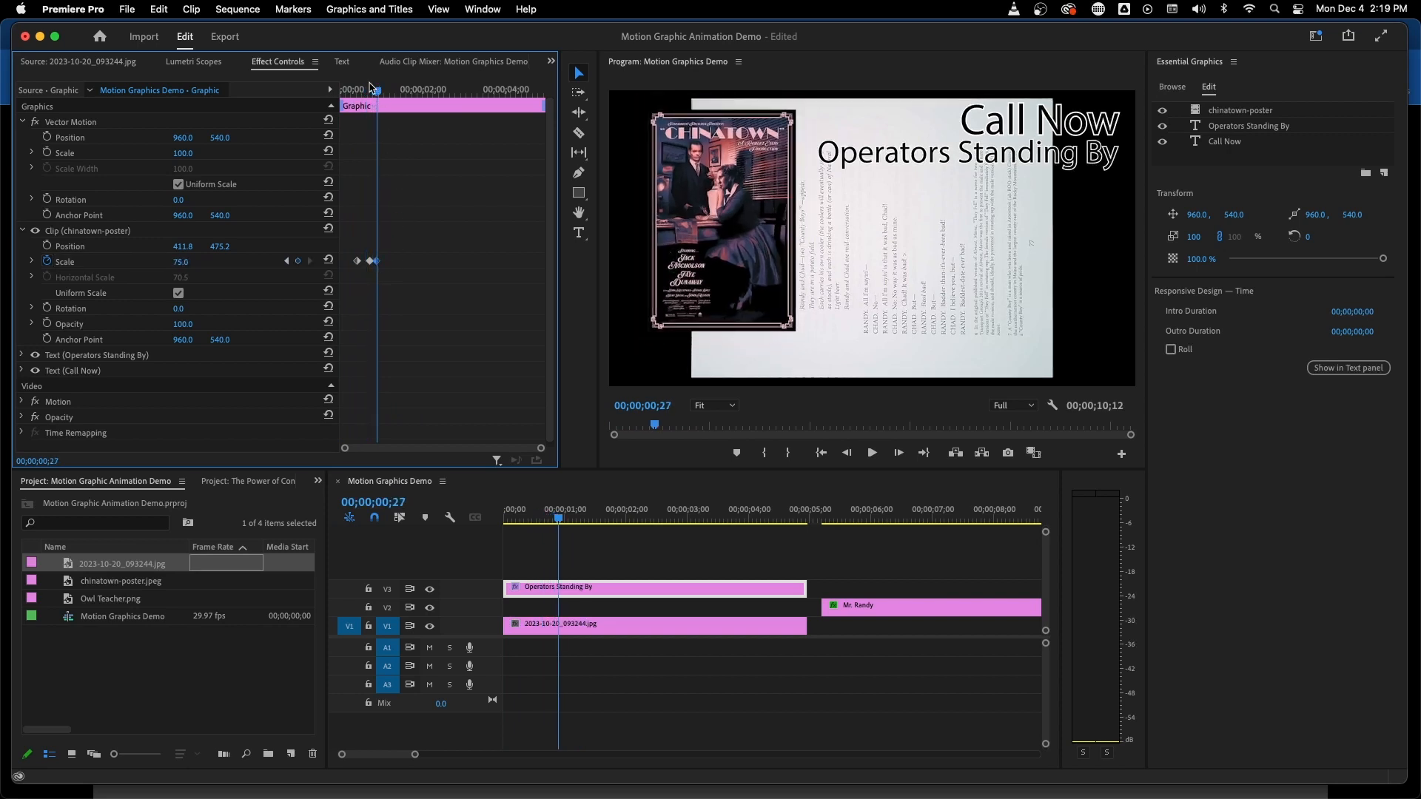
pyautogui.moveTo(372, 87); pyautogui.dragTo(348, 90)
pyautogui.press('space')
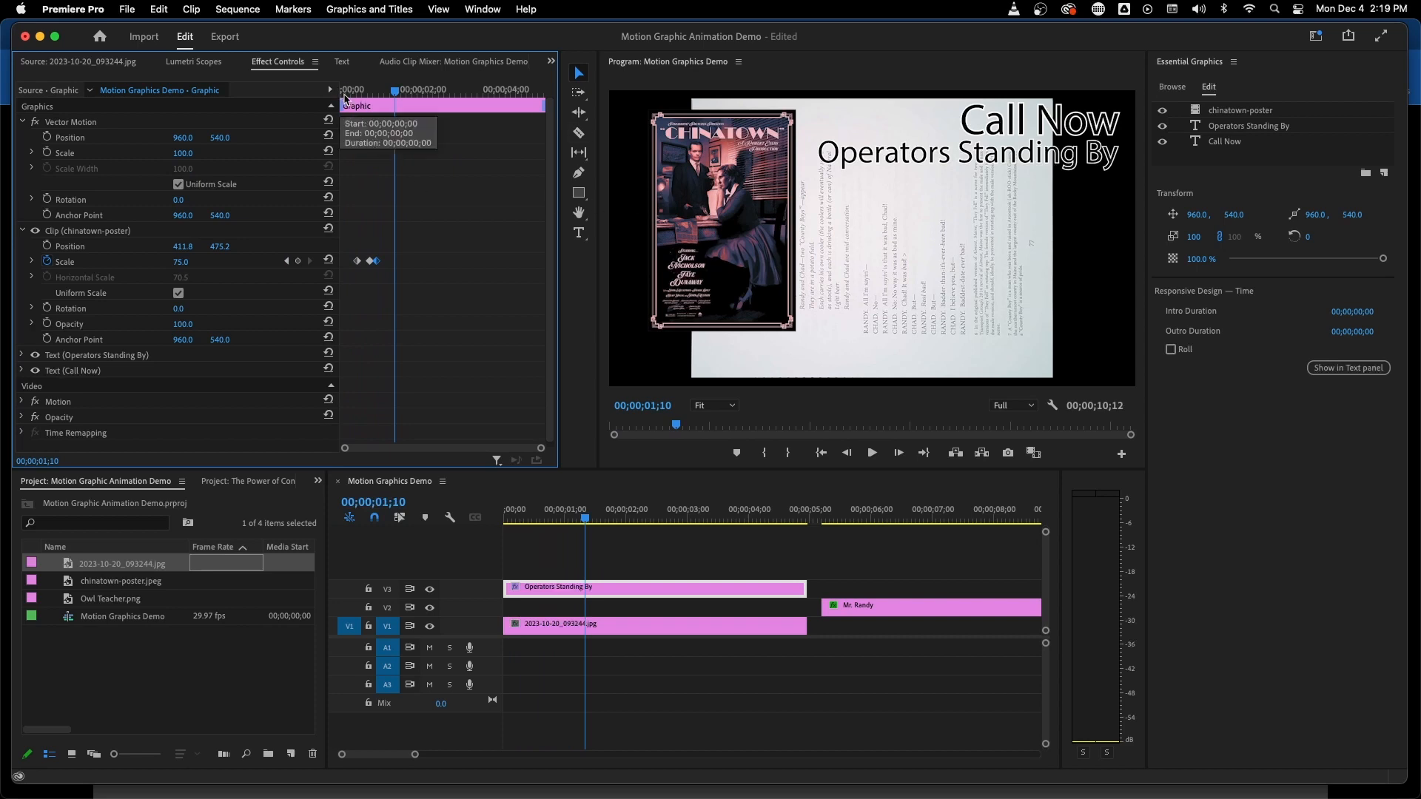
pyautogui.moveTo(344, 90); pyautogui.dragTo(380, 92)
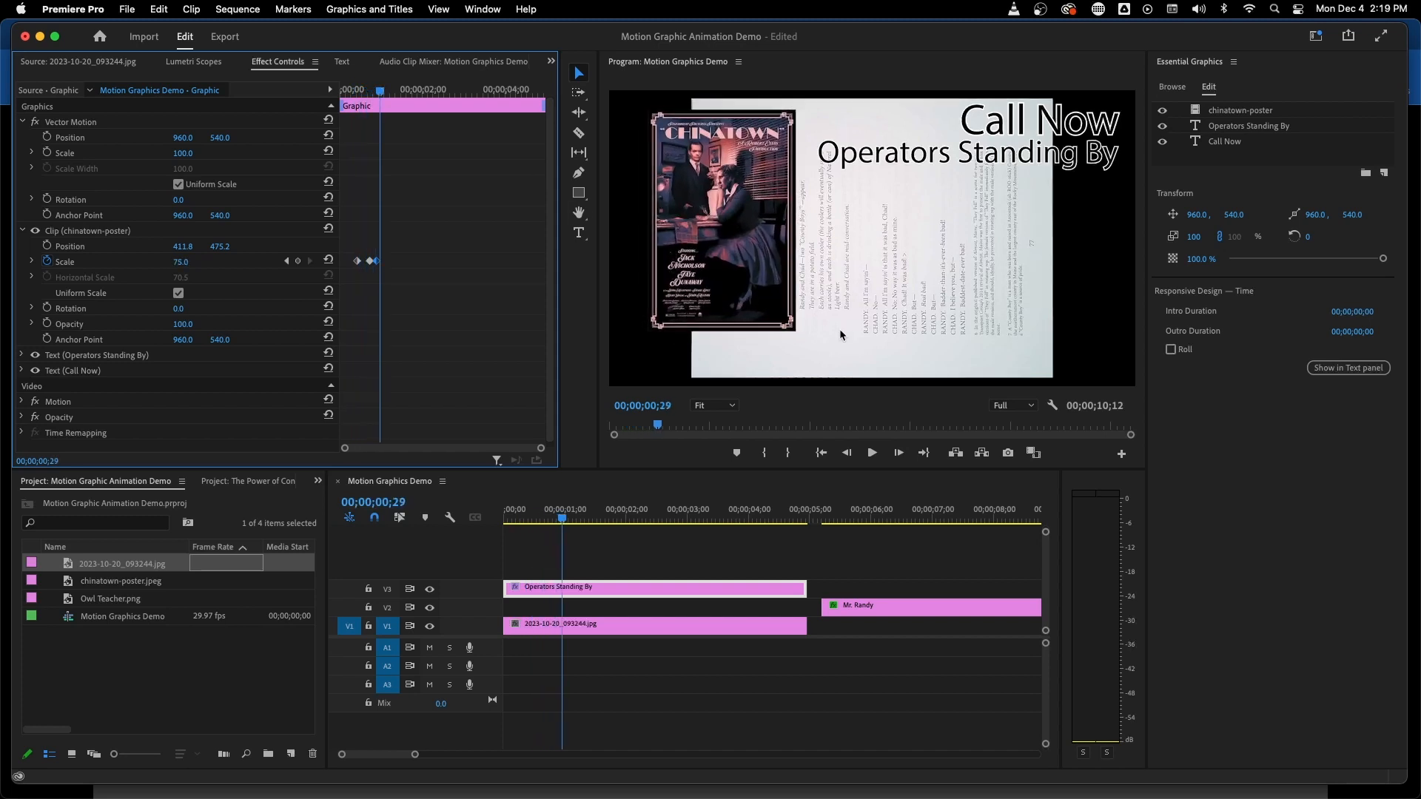
# Select the Operators Standing By and Call Now text layers and move them straight down beside the poster's middle
pyautogui.click(1234, 129)
pyautogui.click(1231, 144)
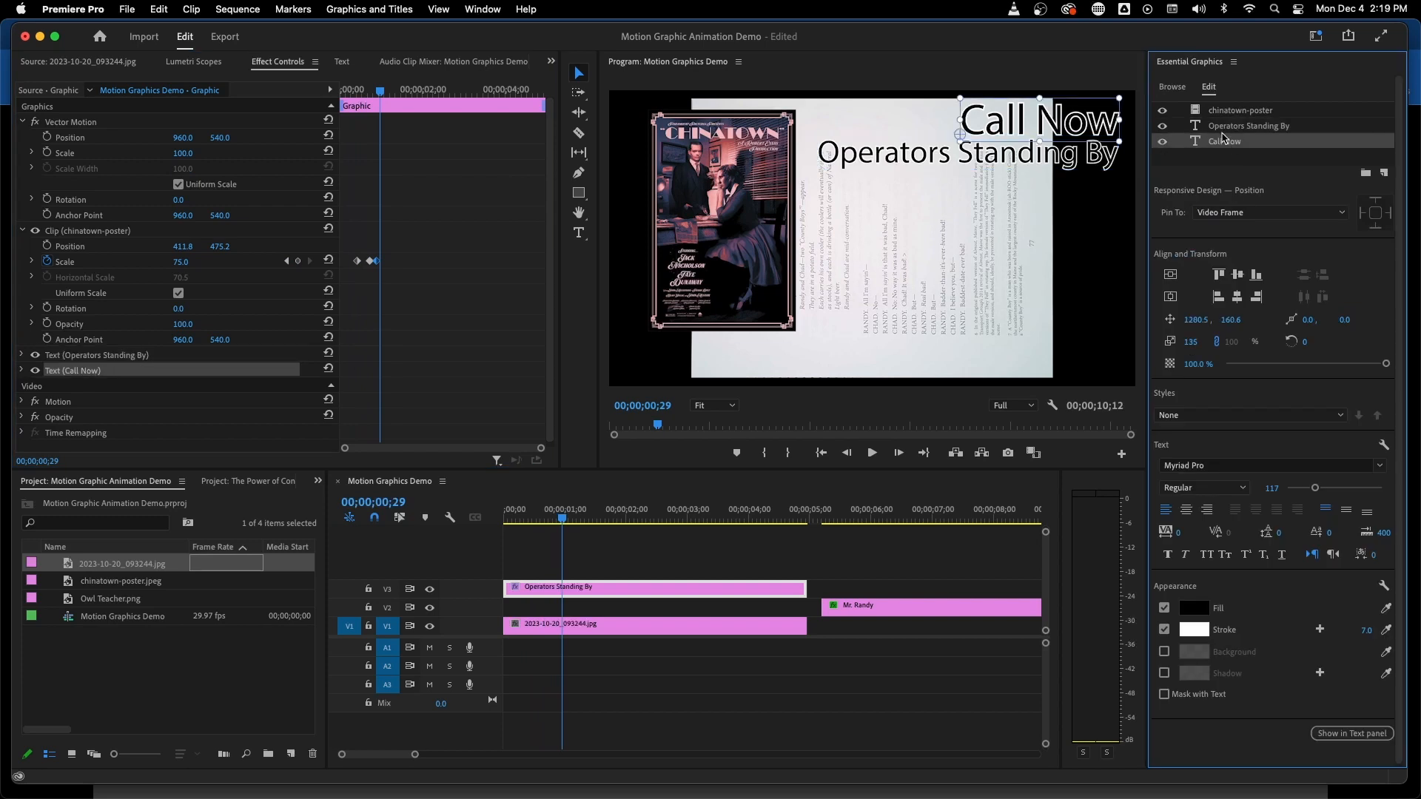
pyautogui.keyDown('super'); pyautogui.click(1224, 137); pyautogui.keyUp('super')
pyautogui.click(1222, 128)
pyautogui.keyDown('super'); pyautogui.click(1218, 139); pyautogui.keyUp('super')
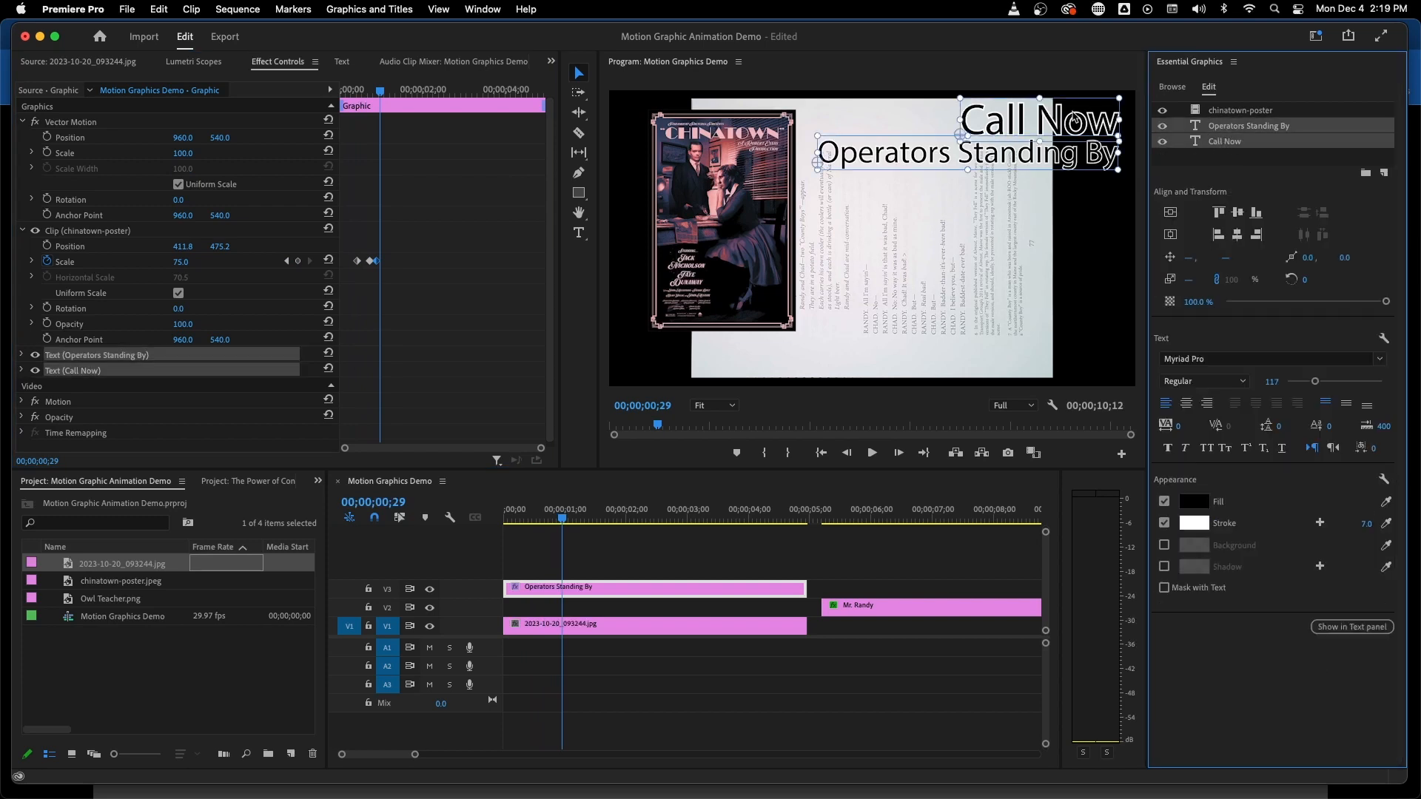
pyautogui.moveTo(1073, 118); pyautogui.dragTo(1068, 194)
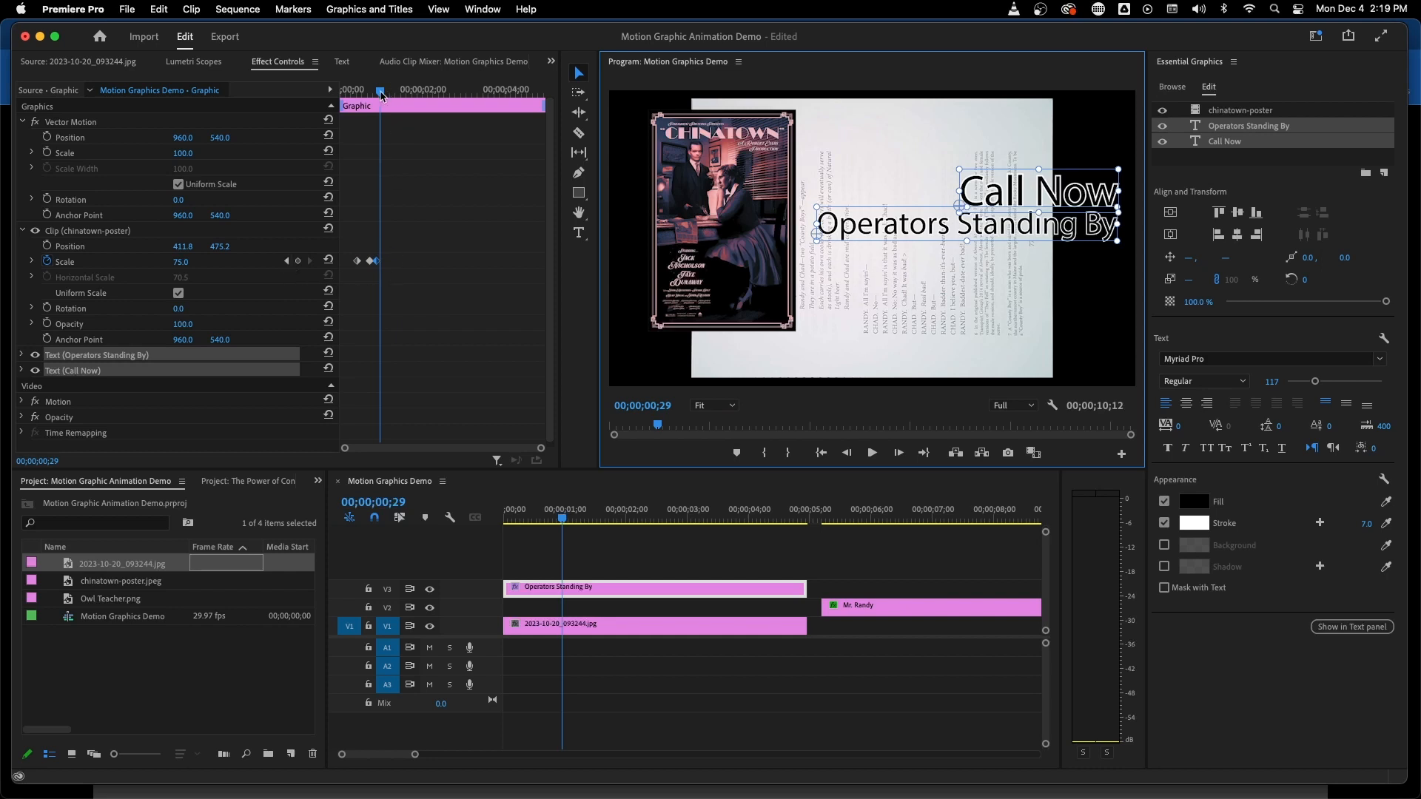
# Position the playhead at 00;00;01;02, group the two selected text layers, and select the new group
pyautogui.moveTo(382, 93); pyautogui.dragTo(384, 94)
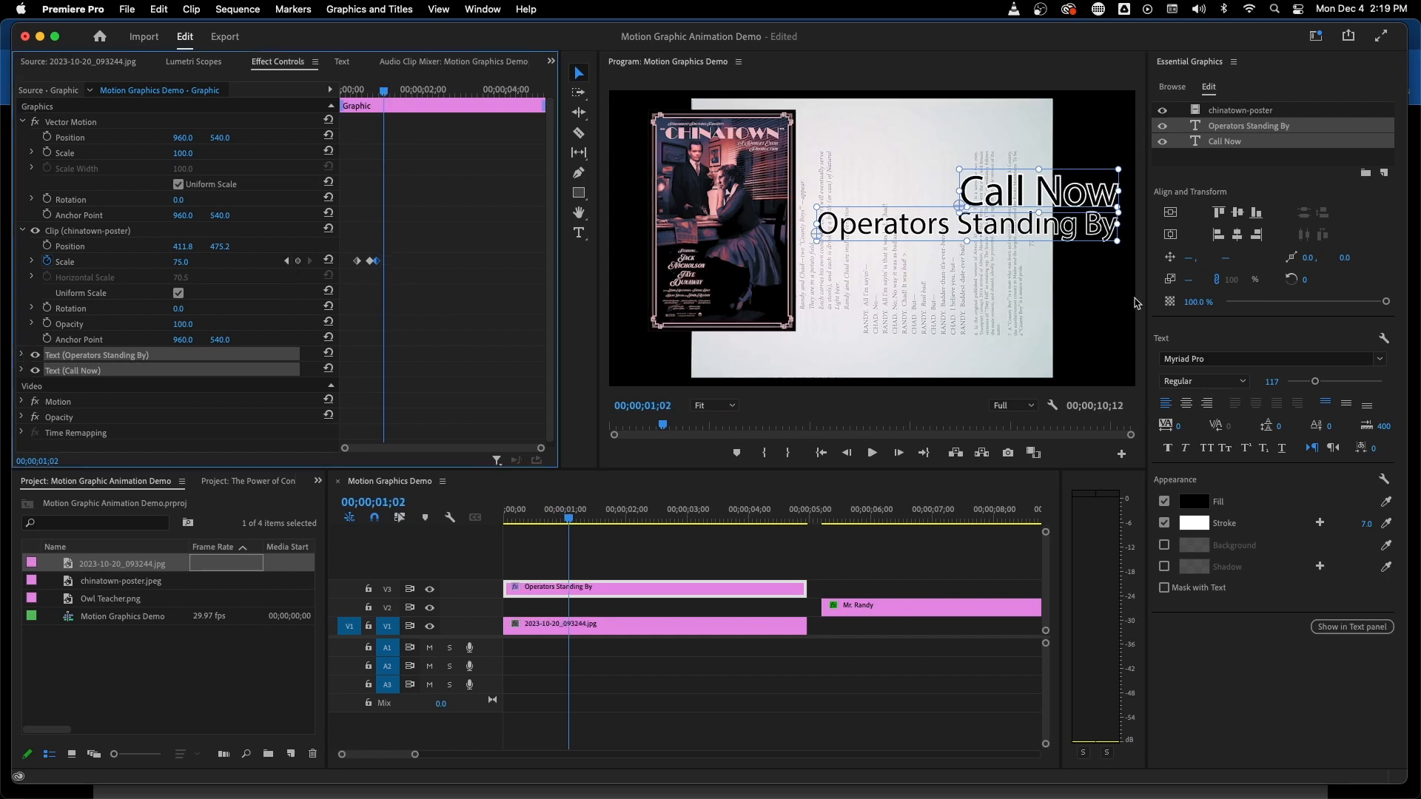
pyautogui.click(1366, 176)
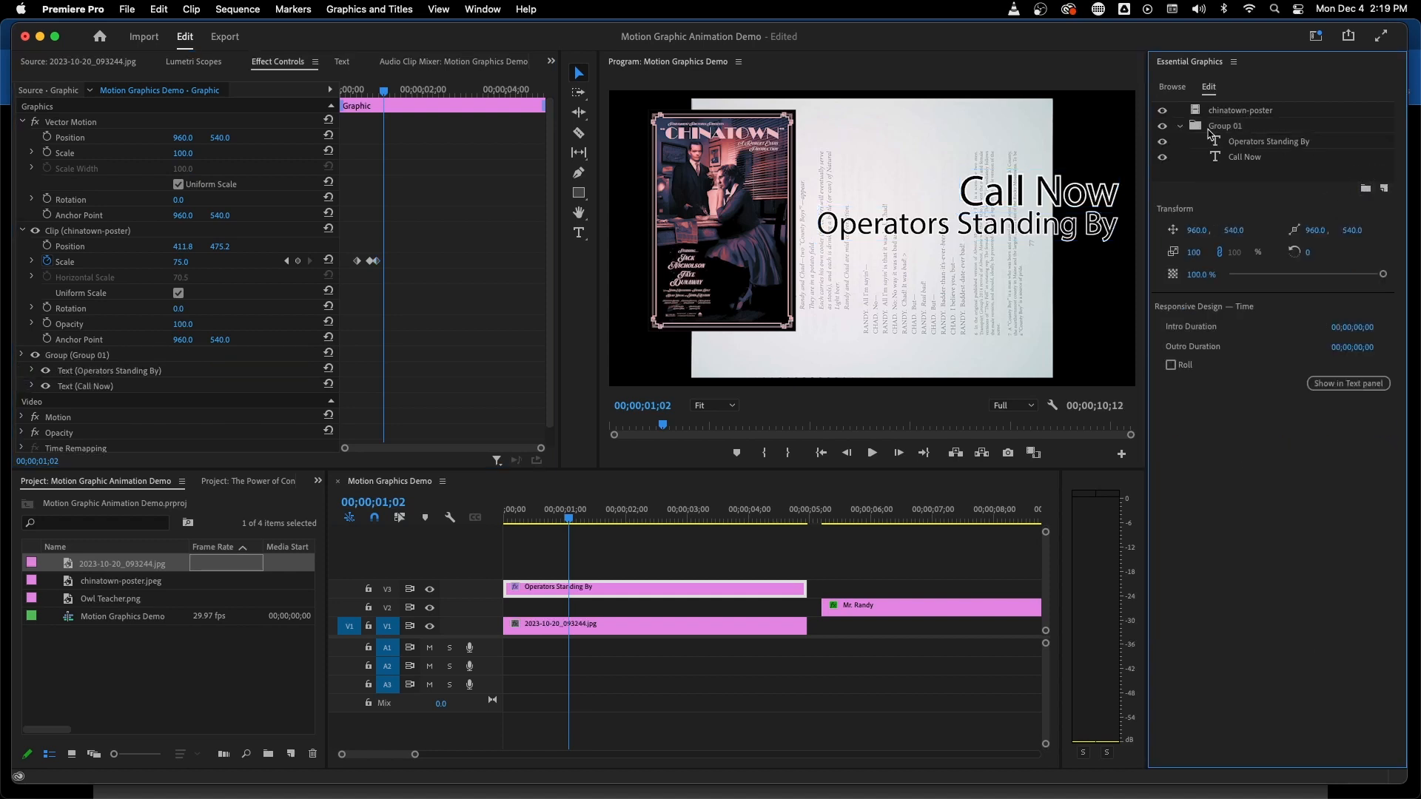
pyautogui.click(1220, 127)
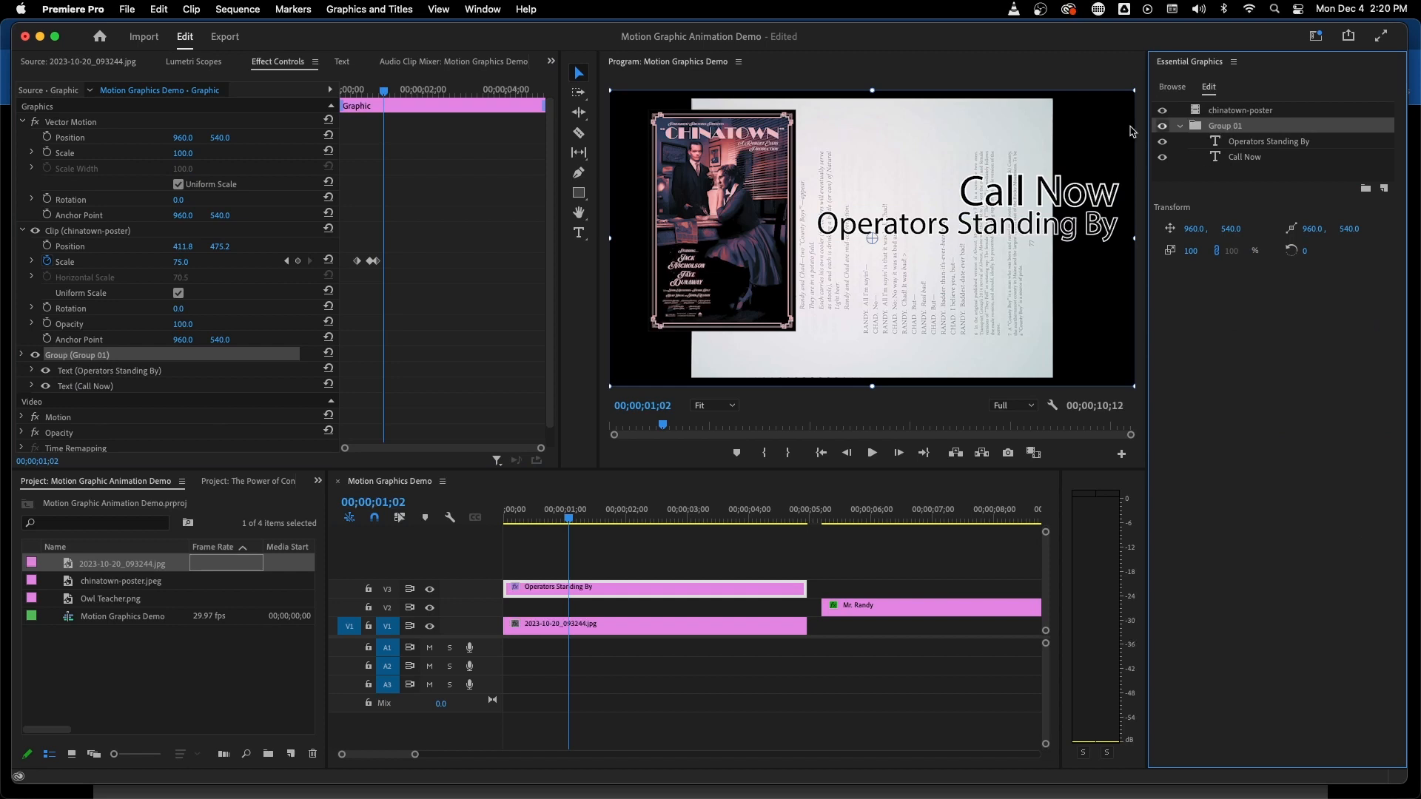
# Expand the text group's effect controls and set the group's scale to 86
pyautogui.click(22, 355)
pyautogui.scroll(-2, 70, 413)
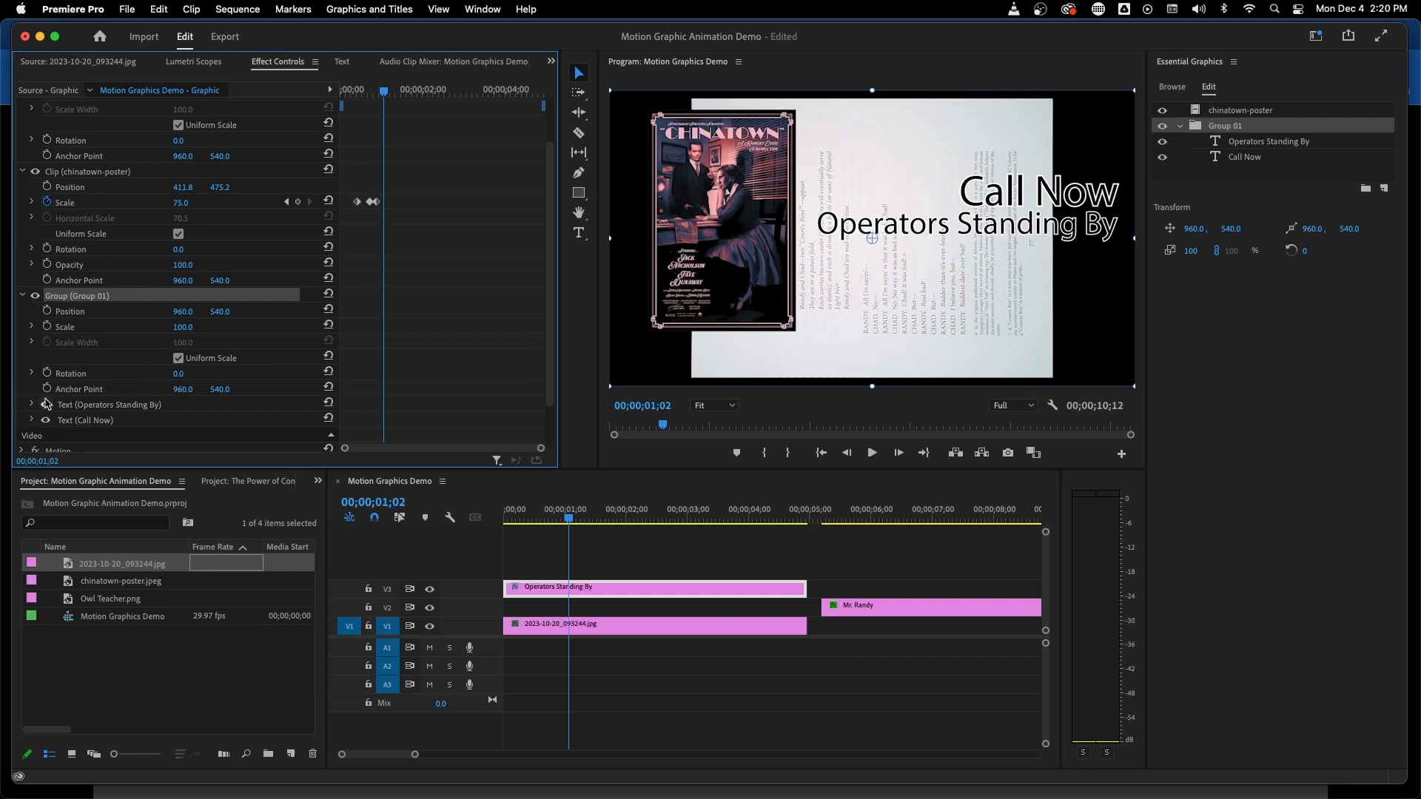
pyautogui.scroll(-2, 46, 409)
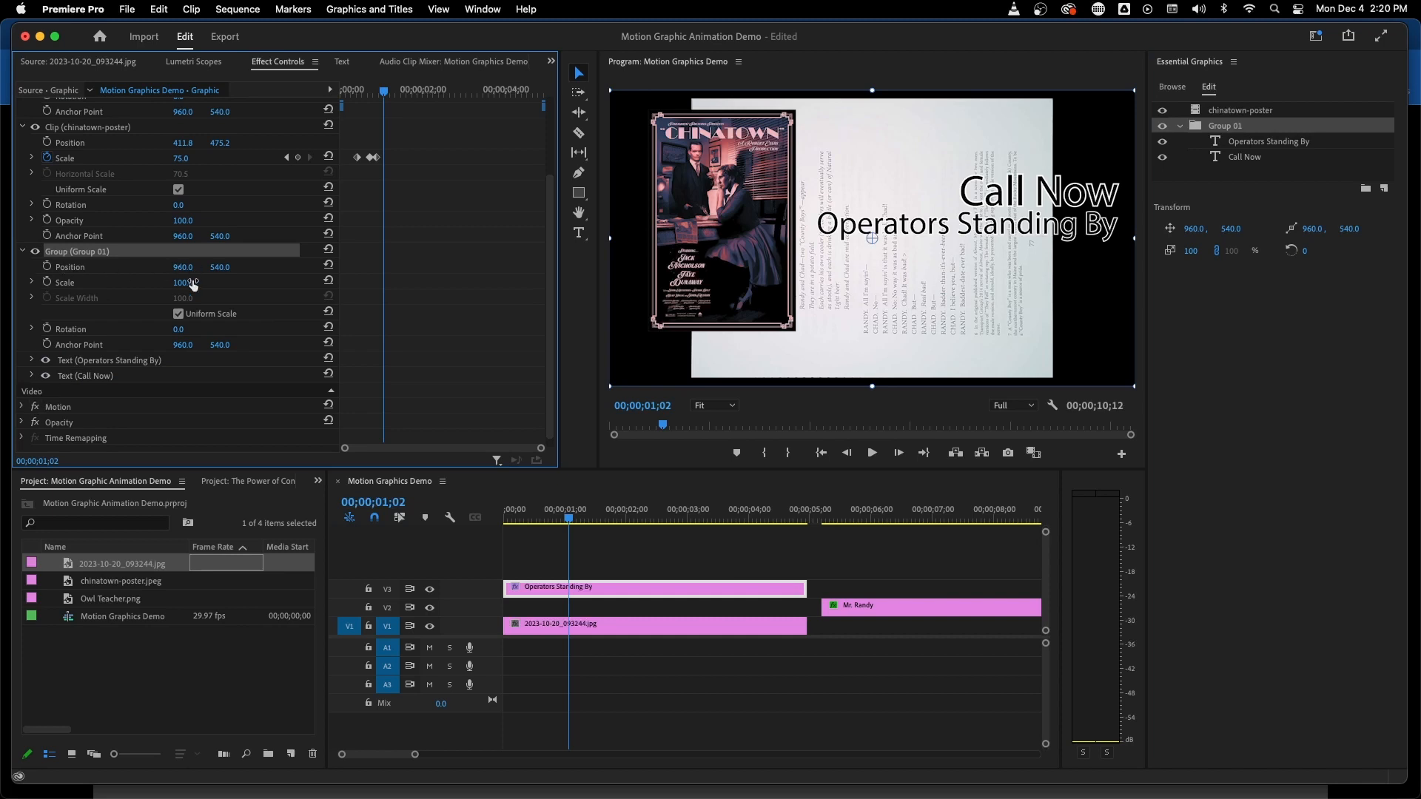
pyautogui.scroll(1, 174, 318)
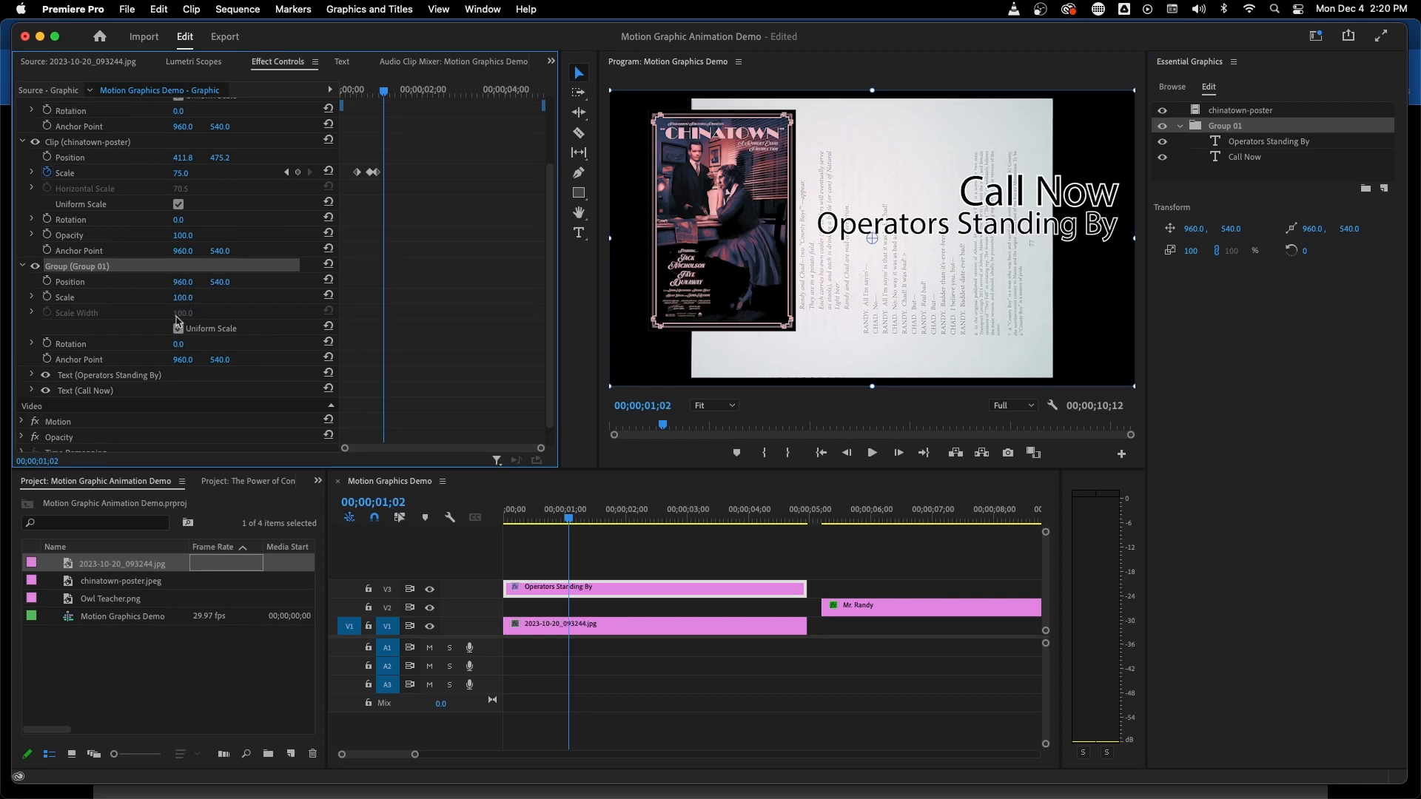
pyautogui.moveTo(182, 298)
pyautogui.mouseDown()
pyautogui.moveTo(123, 298)
pyautogui.moveTo(193, 296)
pyautogui.mouseUp()
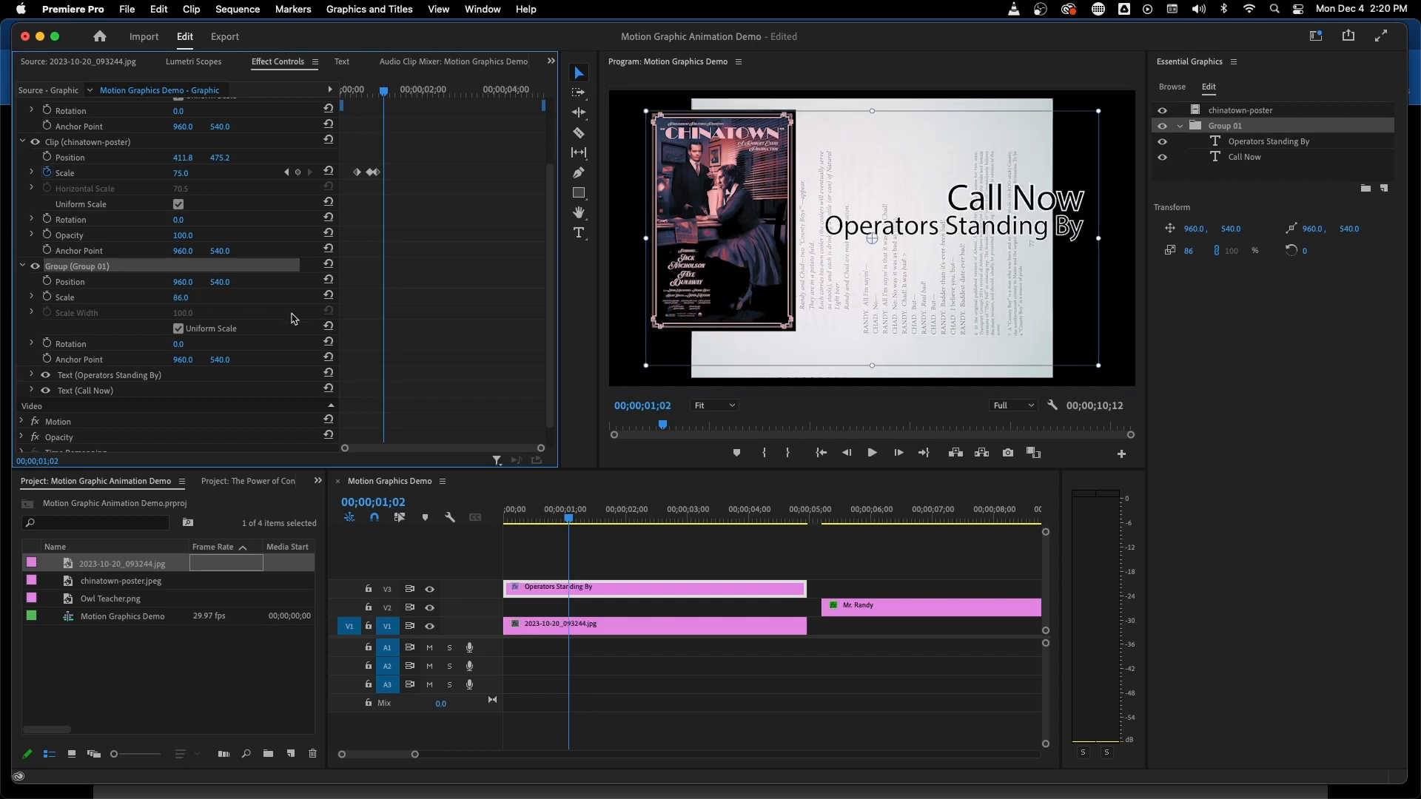
# Undo the text group's scale change and select the Operators Standing By layer inside the group
pyautogui.press('super+z')
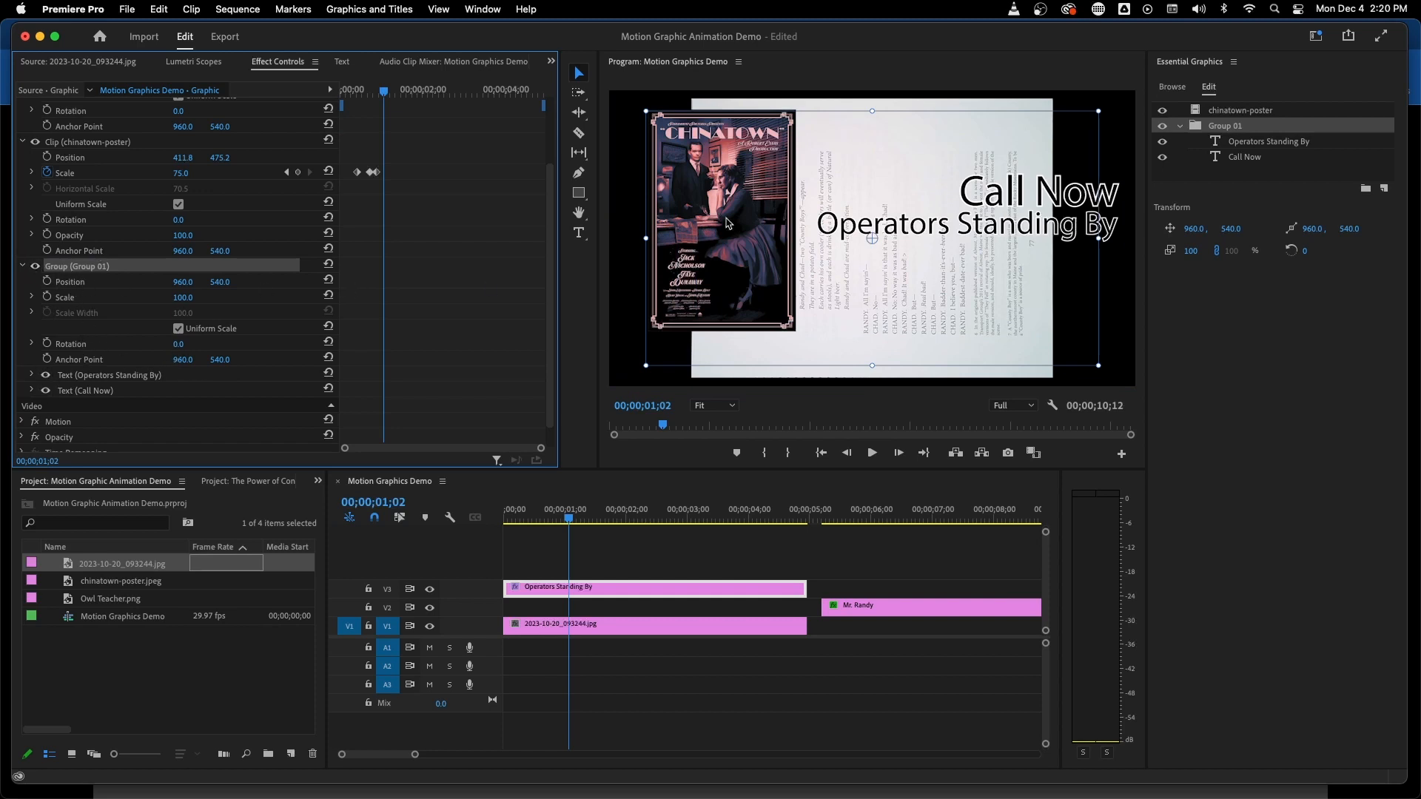
pyautogui.click(1252, 142)
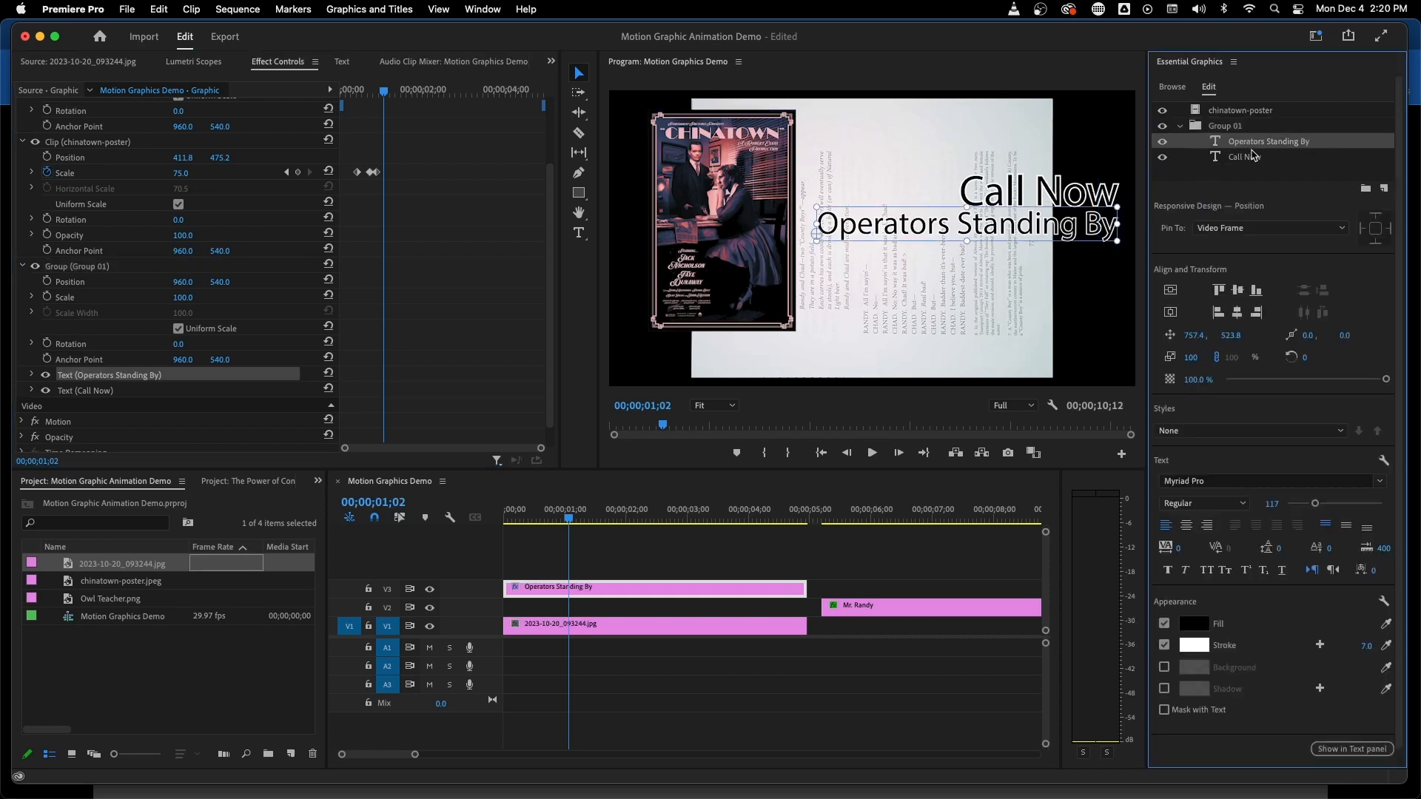
pyautogui.click(1243, 159)
pyautogui.click(1238, 140)
# Search the effects for "wipe" and apply the Linear Wipe video effect to Group 01
pyautogui.click(550, 61)
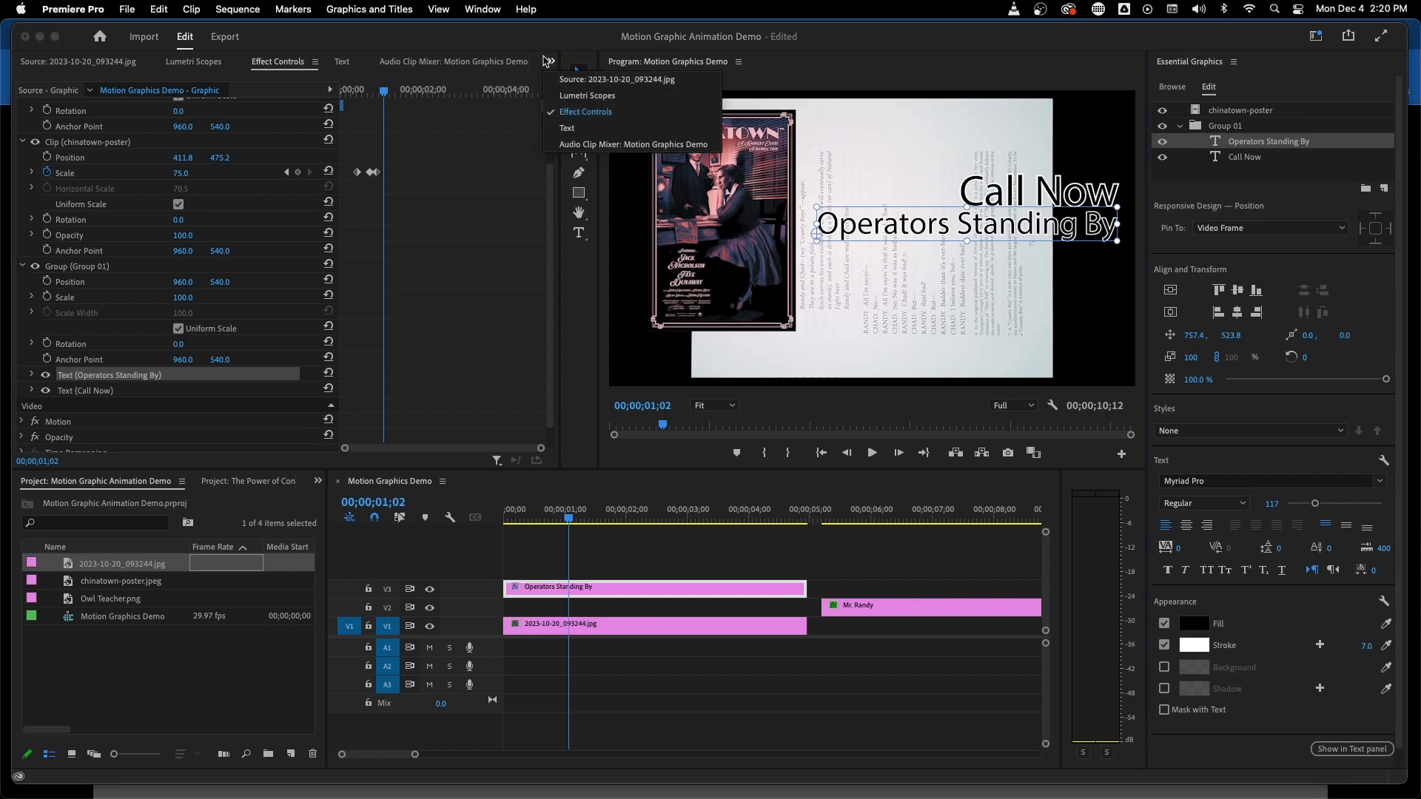
pyautogui.click(435, 231)
pyautogui.click(319, 485)
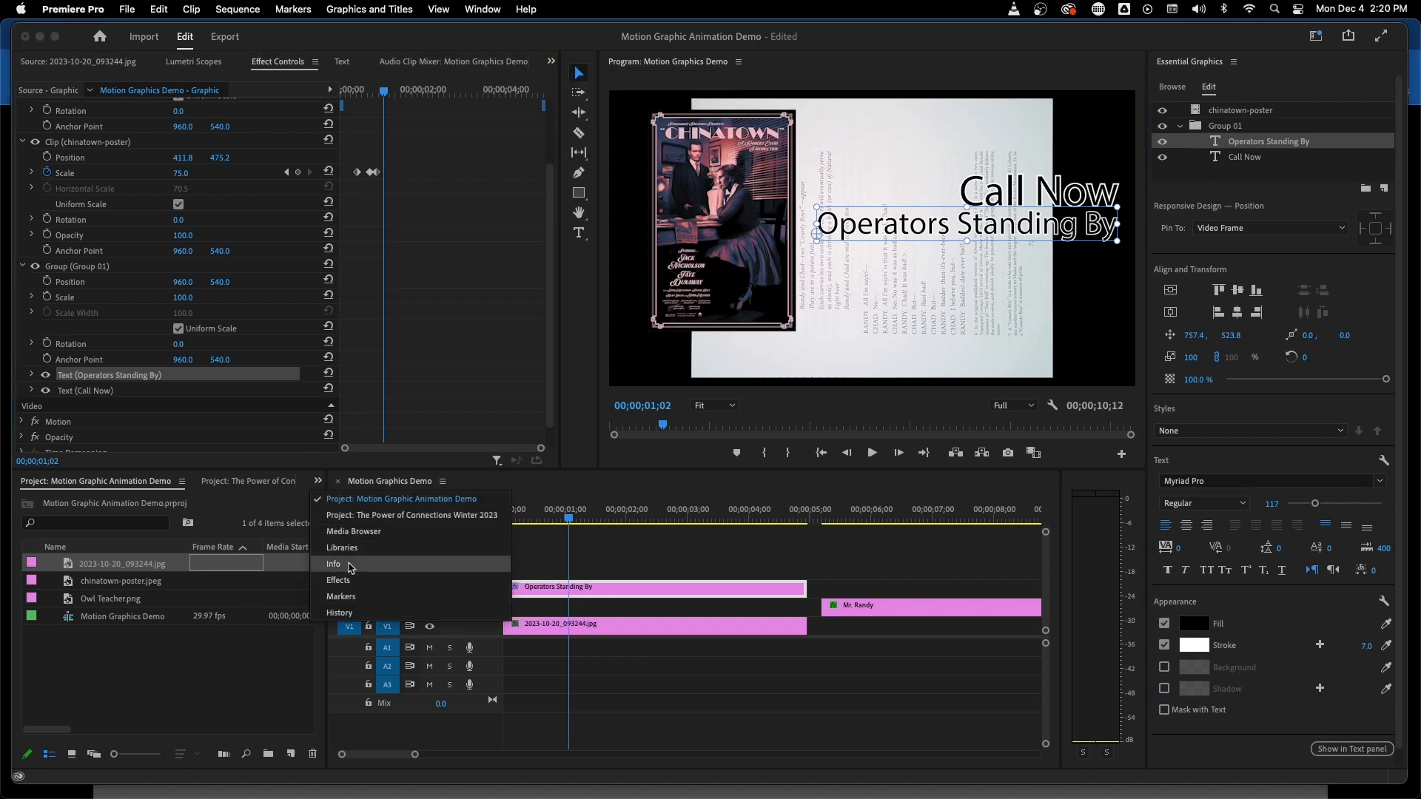
pyautogui.click(354, 566)
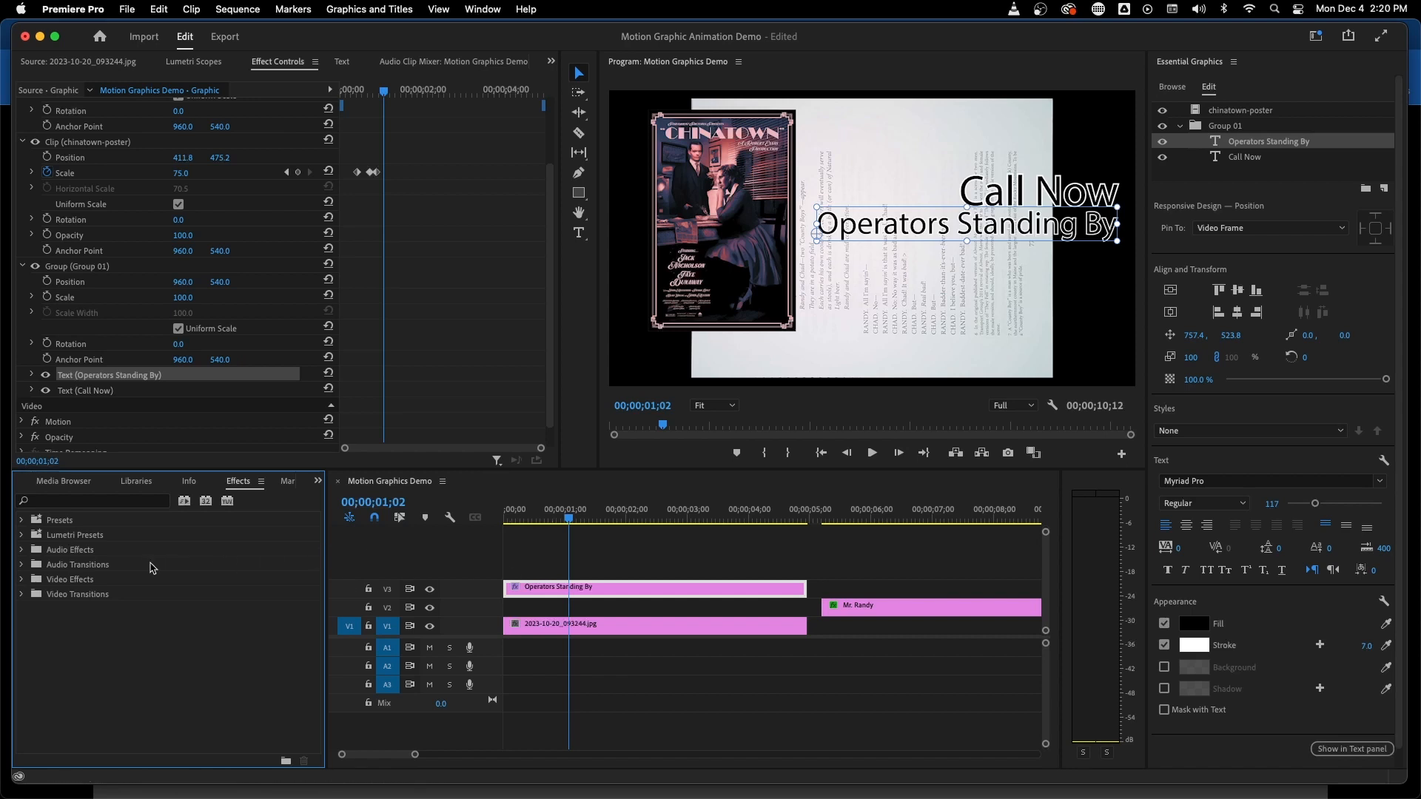
pyautogui.click(94, 507)
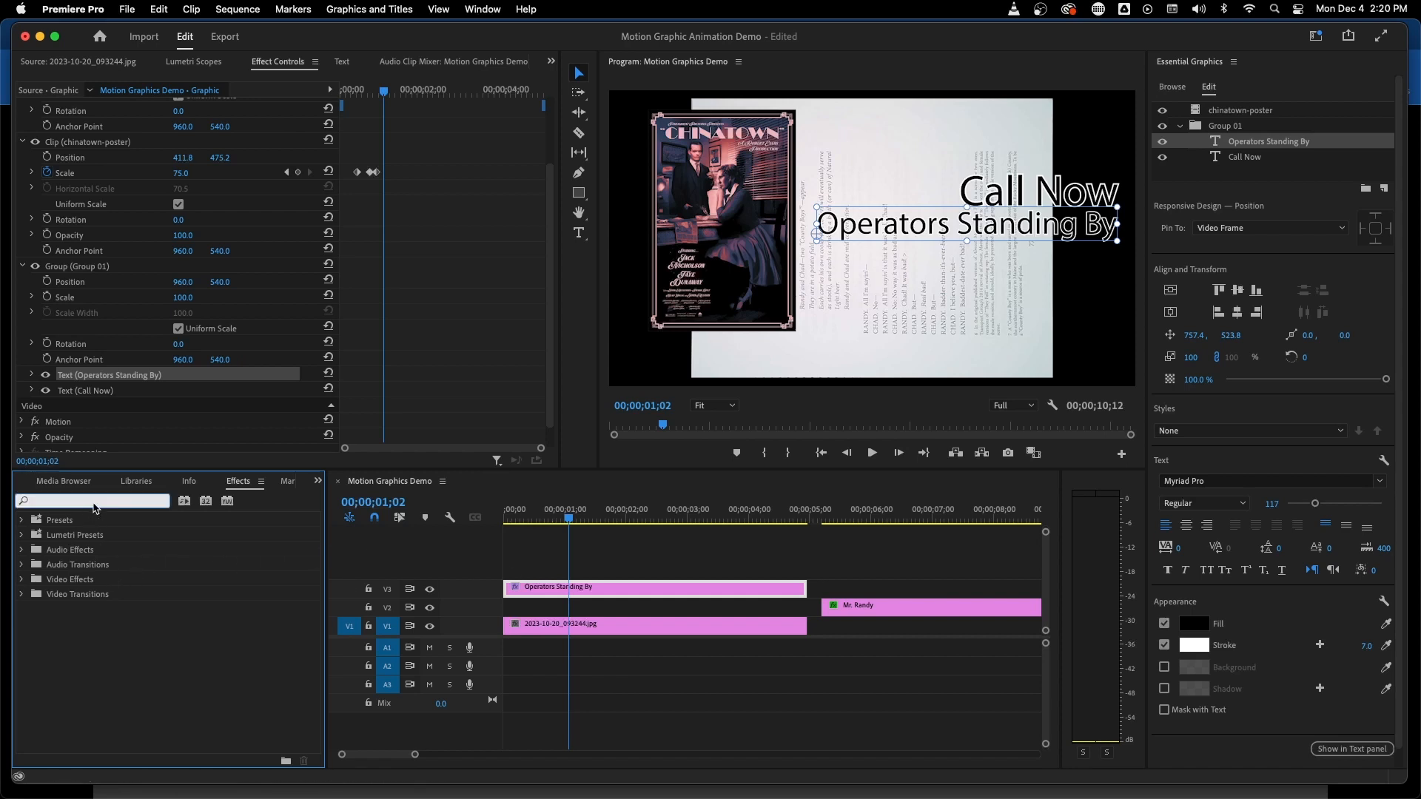
pyautogui.write('wipe')
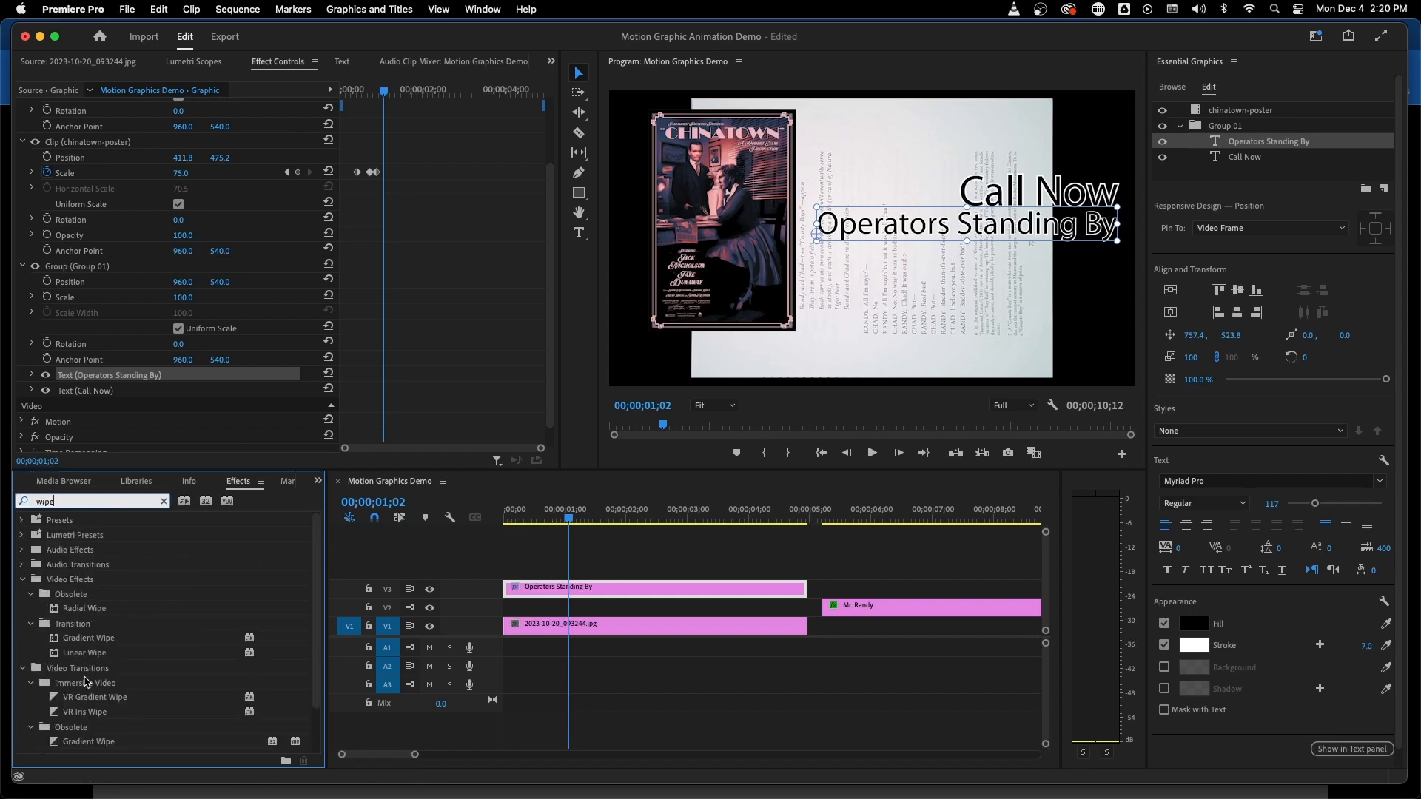
pyautogui.moveTo(74, 655); pyautogui.dragTo(1222, 133)
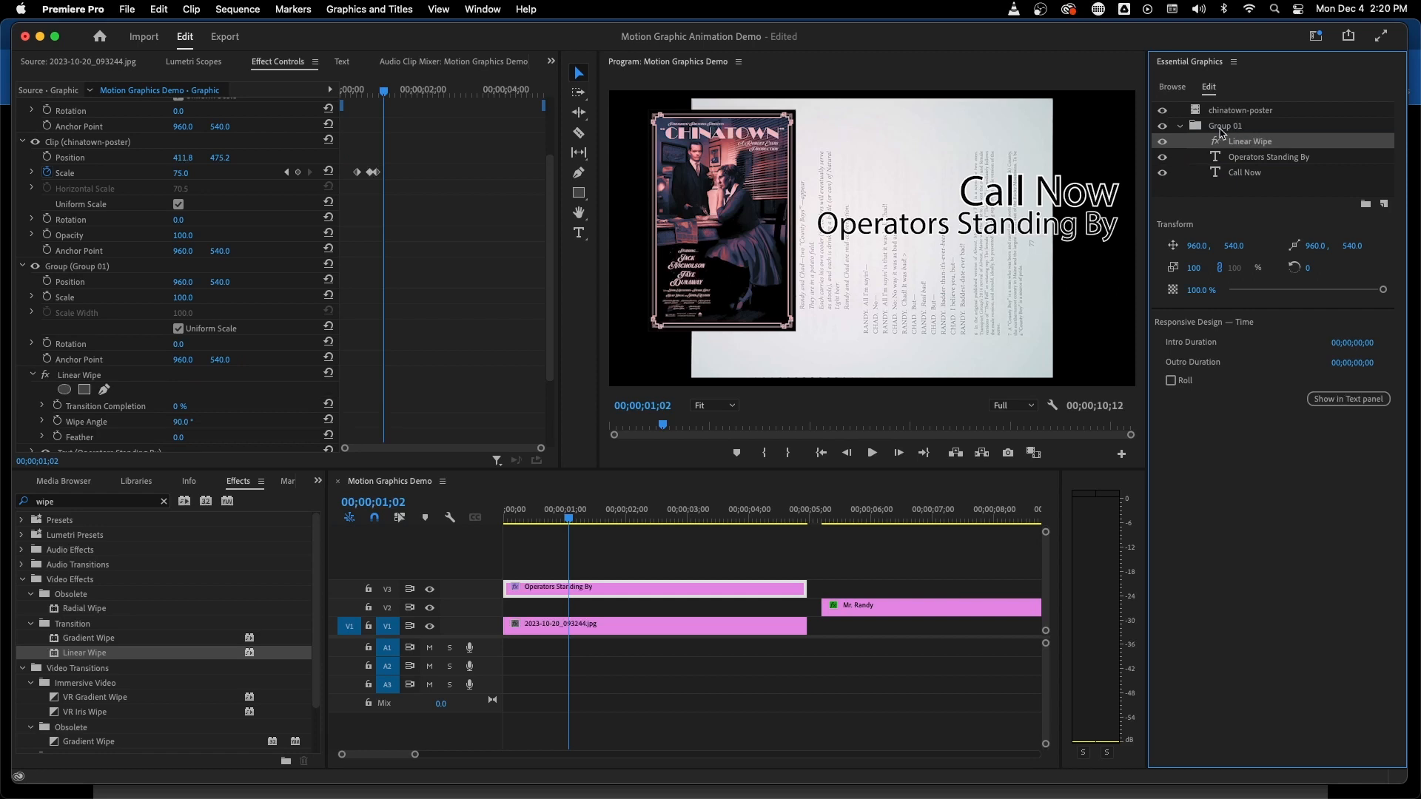
# Position the playhead at 00;00;01;00 and preview the group's Linear Wipe by varying its transition completion
pyautogui.press('Left')
pyautogui.press('Left')
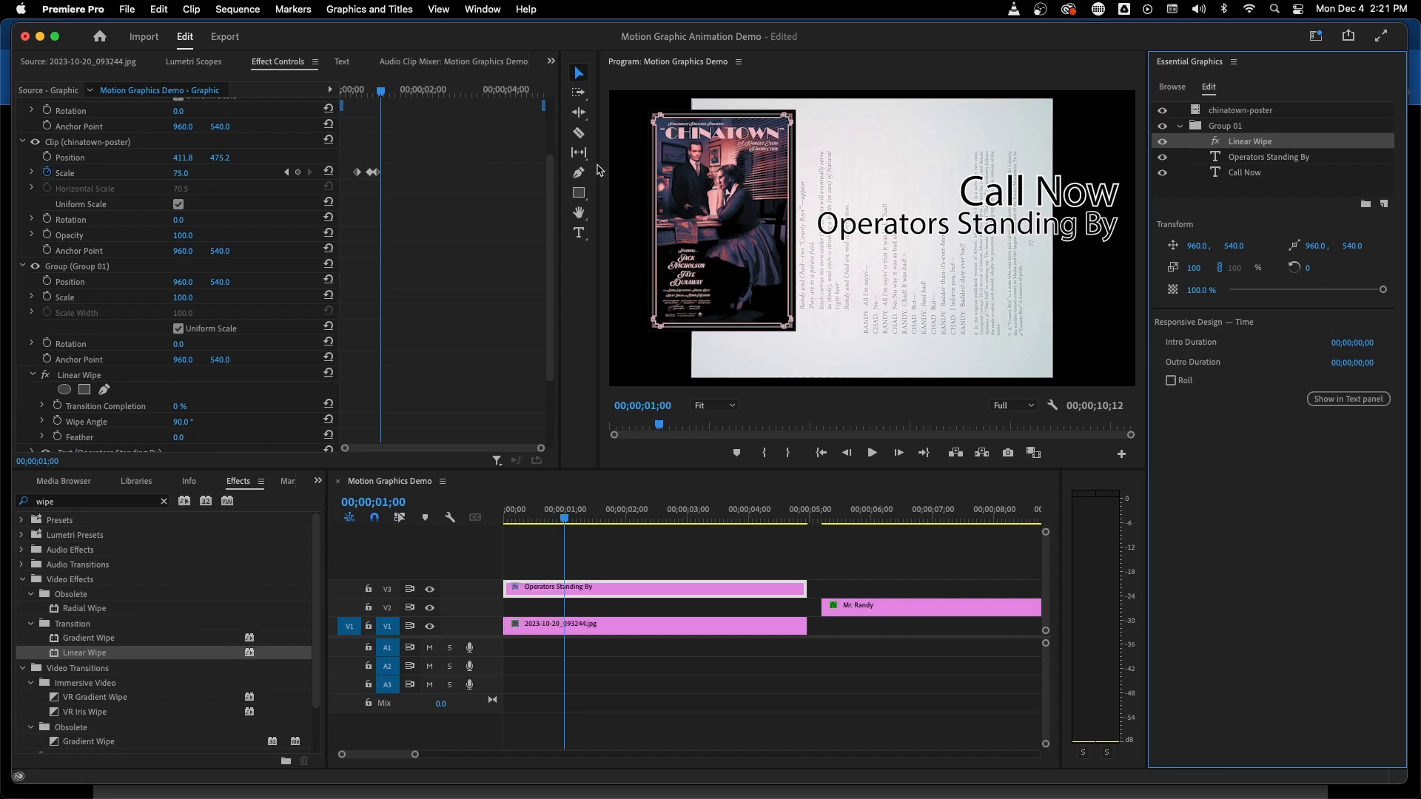
pyautogui.scroll(-2, 155, 400)
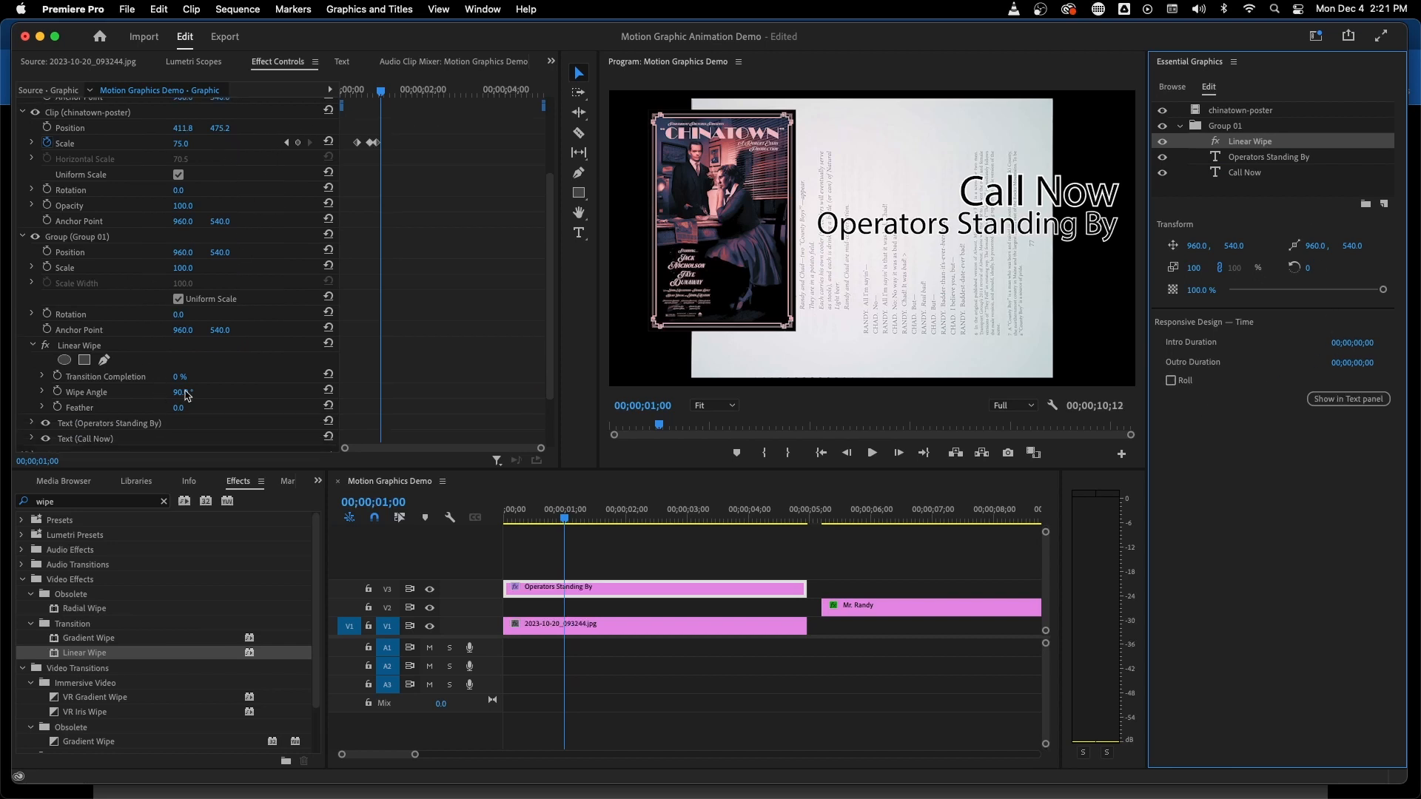
pyautogui.moveTo(178, 377); pyautogui.dragTo(98, 382)
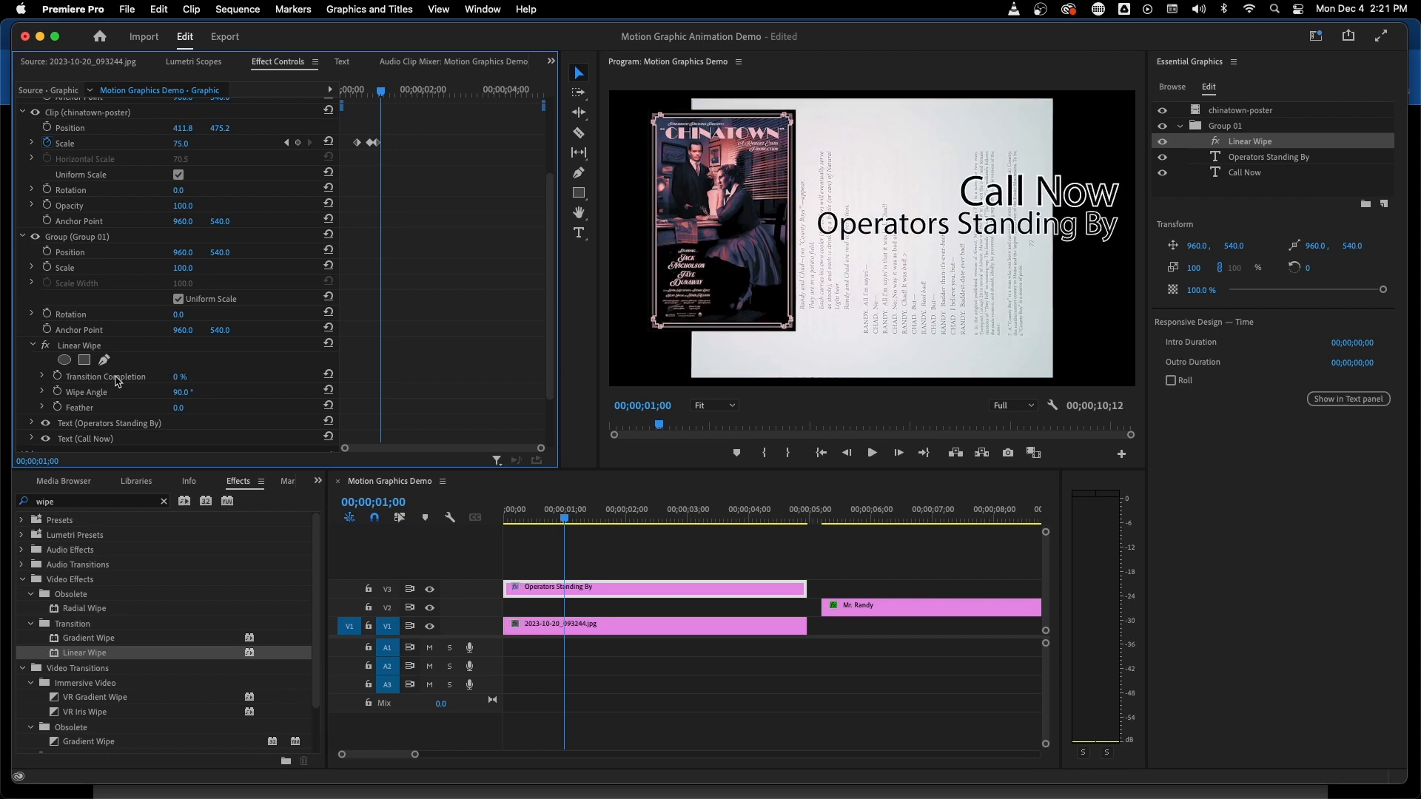
pyautogui.moveTo(196, 380); pyautogui.dragTo(219, 381)
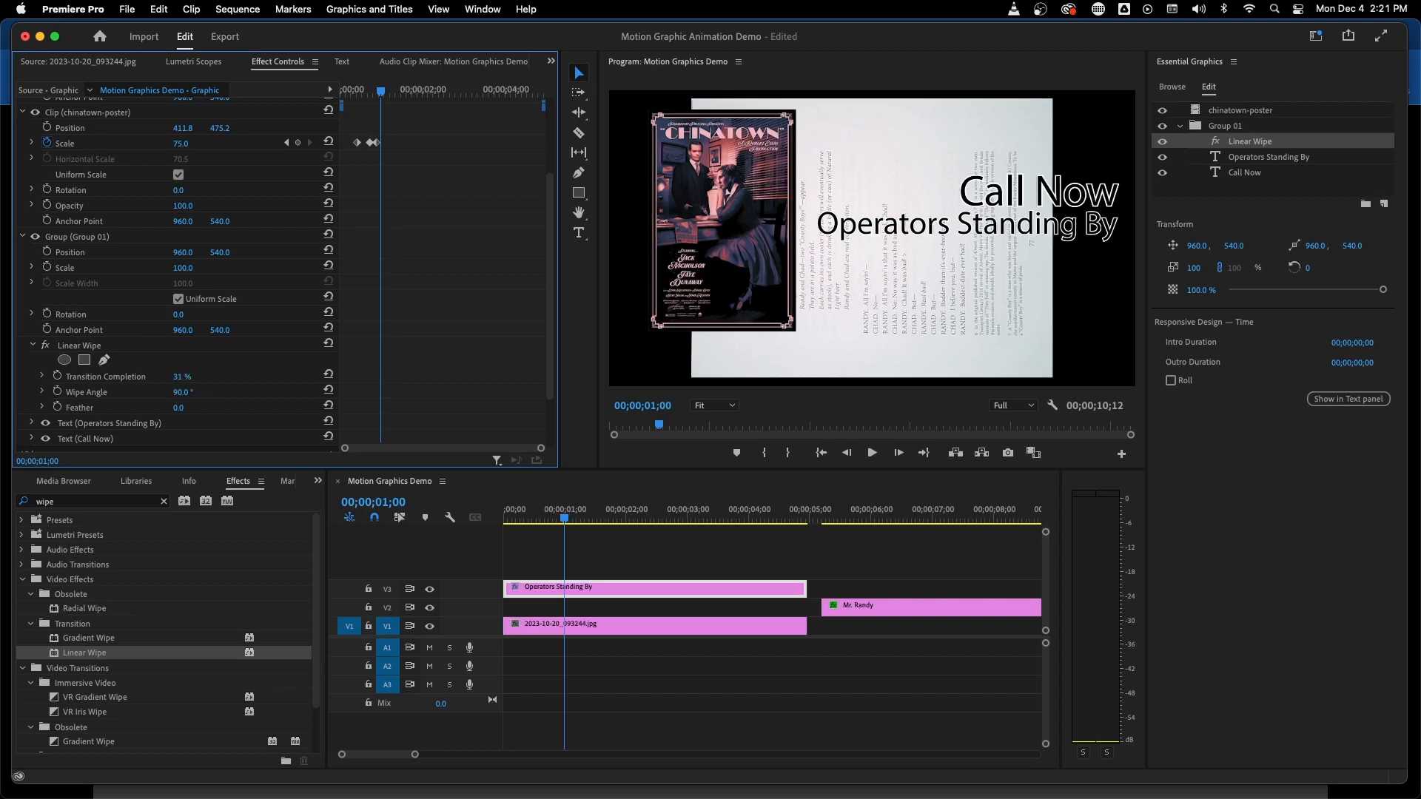
# Try the Linear Wipe at wipe angles of 0 and 90 degrees, varying the transition completion each time
pyautogui.click(180, 393)
pyautogui.write('0')
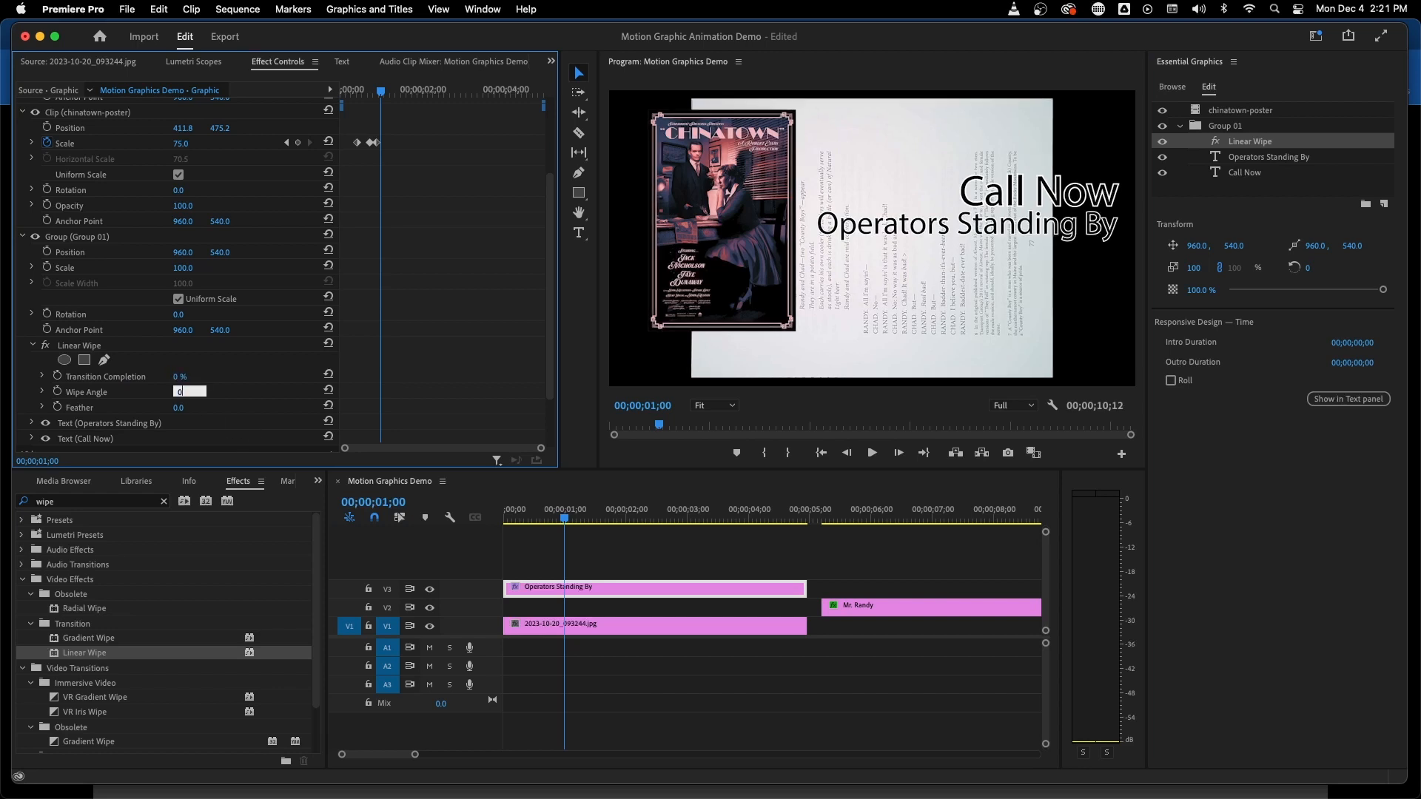
pyautogui.press('Return')
pyautogui.moveTo(174, 378)
pyautogui.mouseDown()
pyautogui.moveTo(219, 377)
pyautogui.moveTo(185, 377)
pyautogui.mouseUp()
pyautogui.click(191, 388)
pyautogui.press('Return')
pyautogui.moveTo(185, 377)
pyautogui.mouseDown()
pyautogui.moveTo(170, 378)
pyautogui.moveTo(244, 377)
pyautogui.moveTo(171, 377)
pyautogui.mouseUp()
pyautogui.click(190, 390)
pyautogui.write('90')
pyautogui.press('Return')
pyautogui.moveTo(180, 377); pyautogui.dragTo(126, 376)
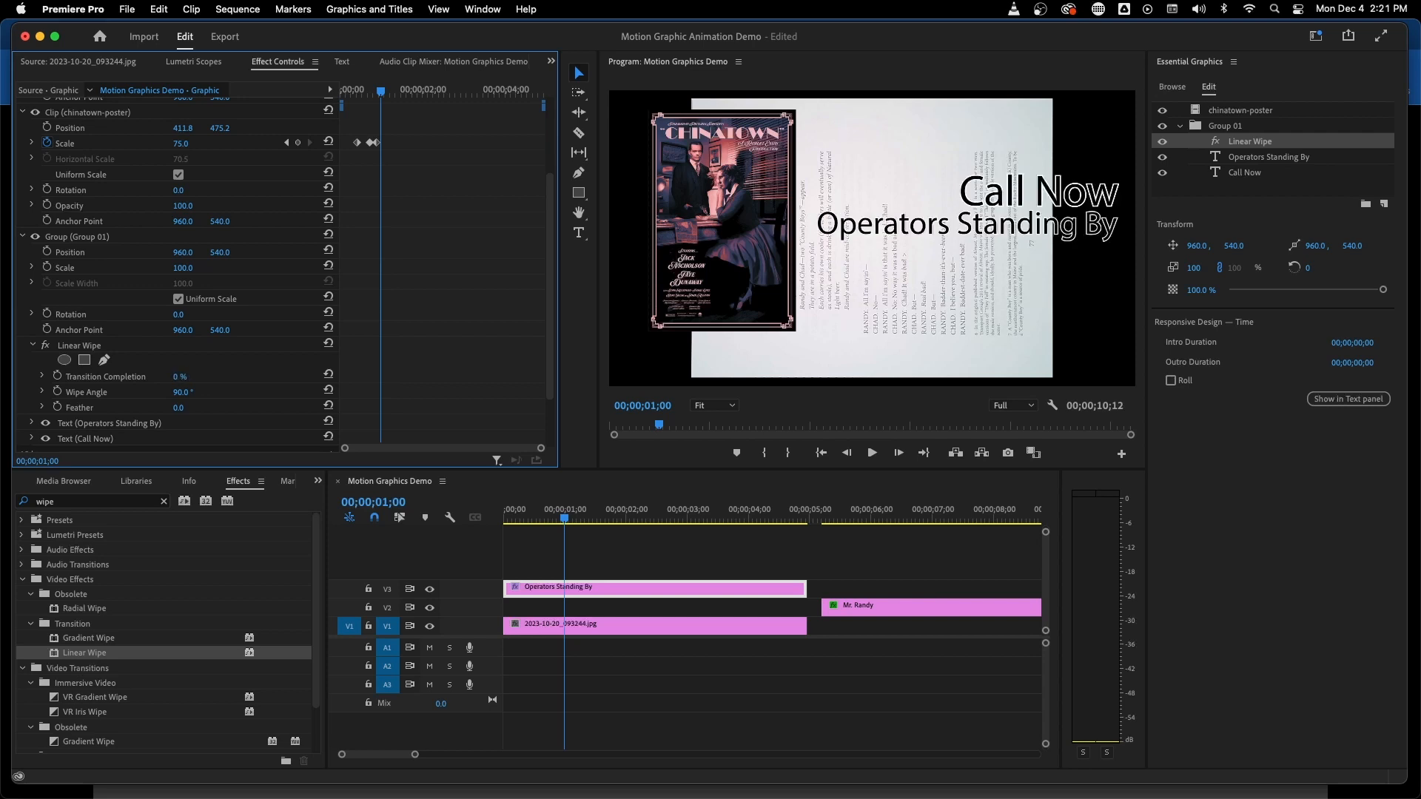
# Set the Linear Wipe's angle to 270° and add a 100% transition completion keyframe at 00;00;01;00
pyautogui.click(188, 392)
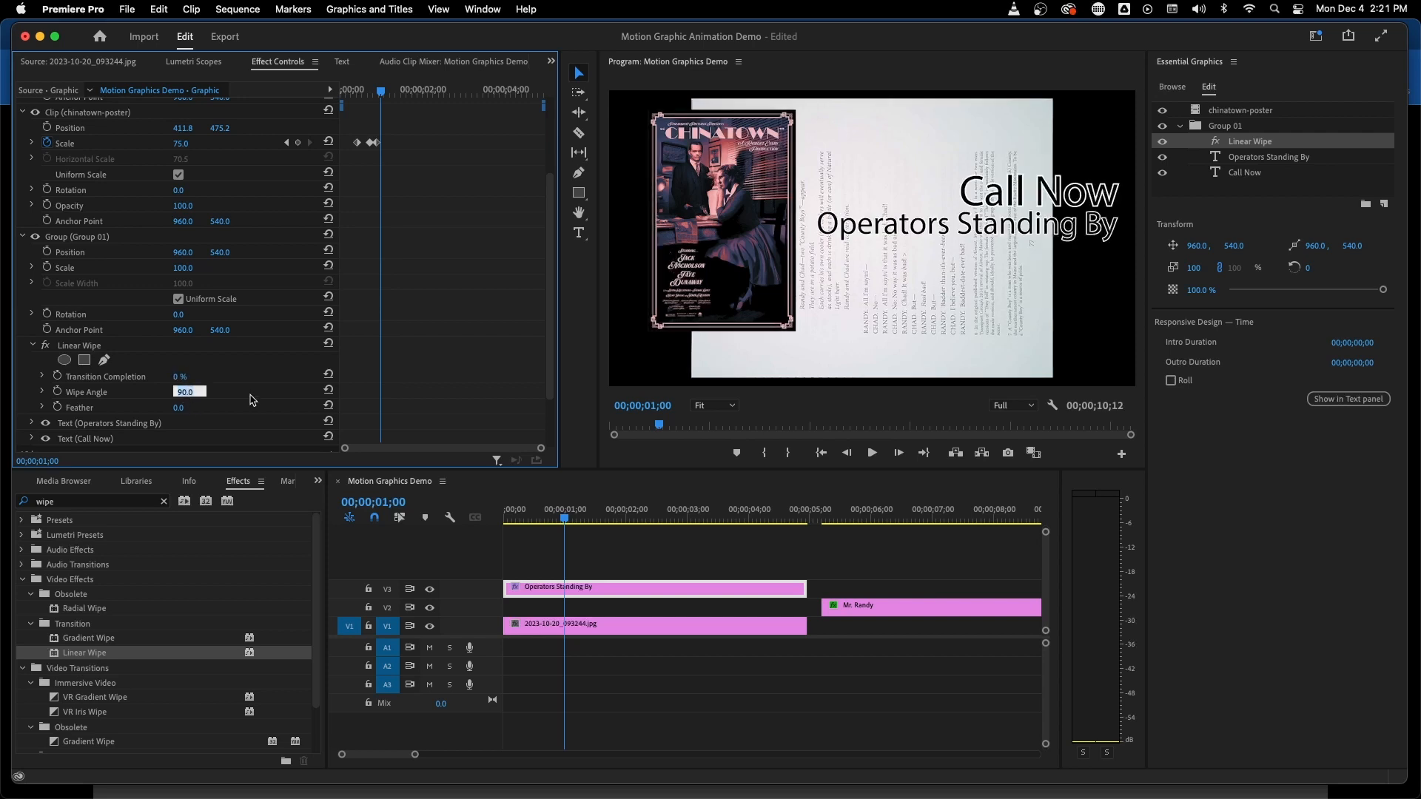
pyautogui.write('270')
pyautogui.press('Return')
pyautogui.moveTo(180, 377); pyautogui.dragTo(255, 376)
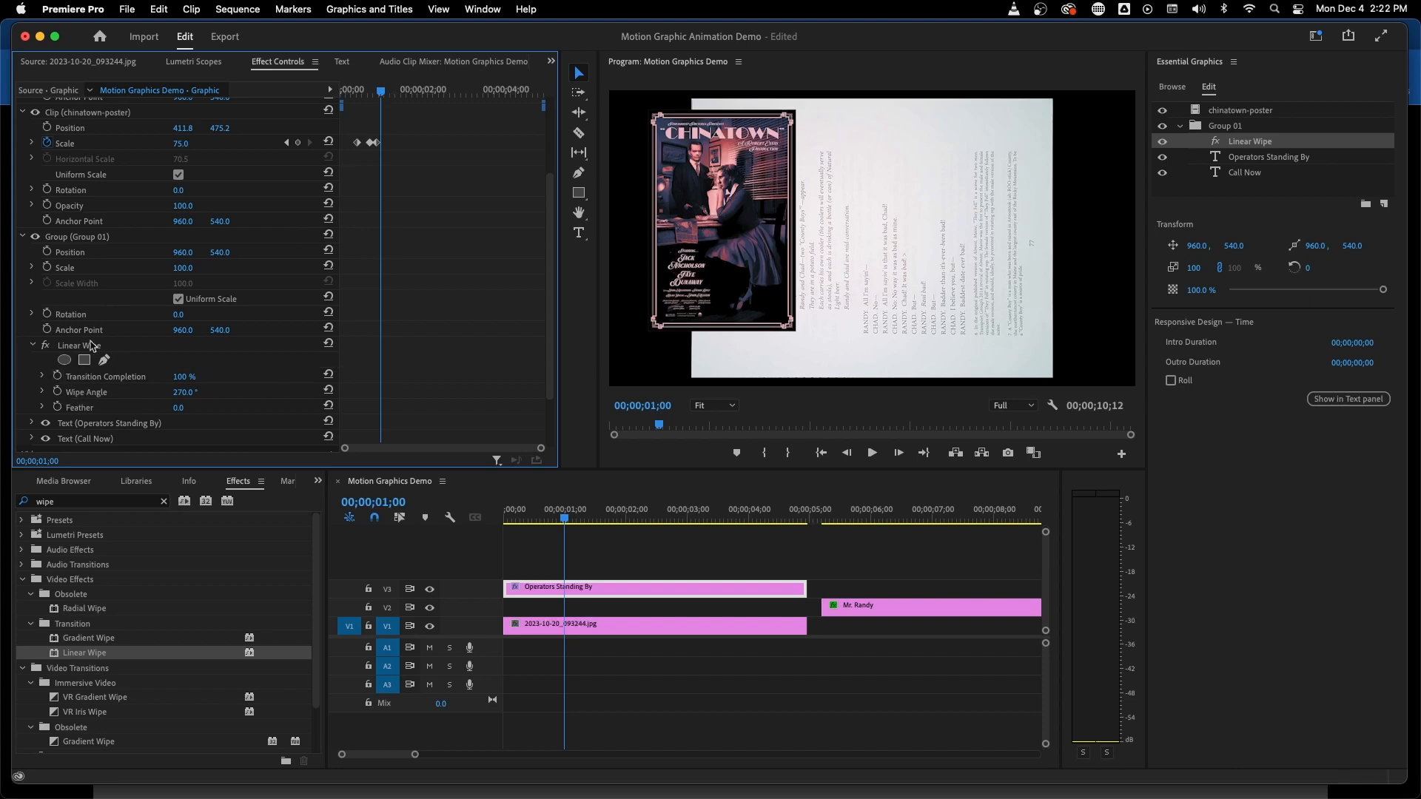
pyautogui.click(58, 376)
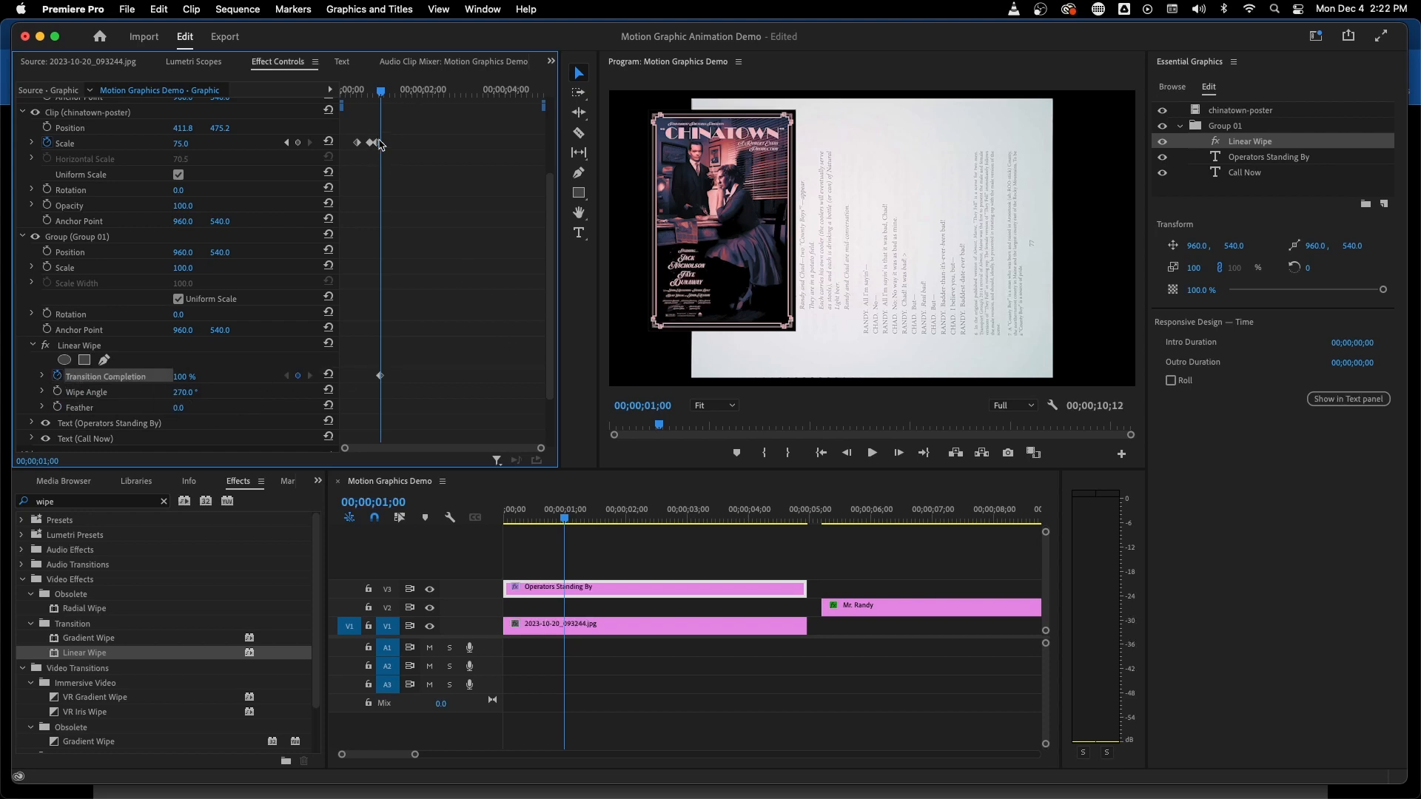
# Add a 0% transition completion keyframe at 00;00;01;11 and scrub back through the wipe to 00;00;01;09
pyautogui.moveTo(384, 95); pyautogui.dragTo(397, 92)
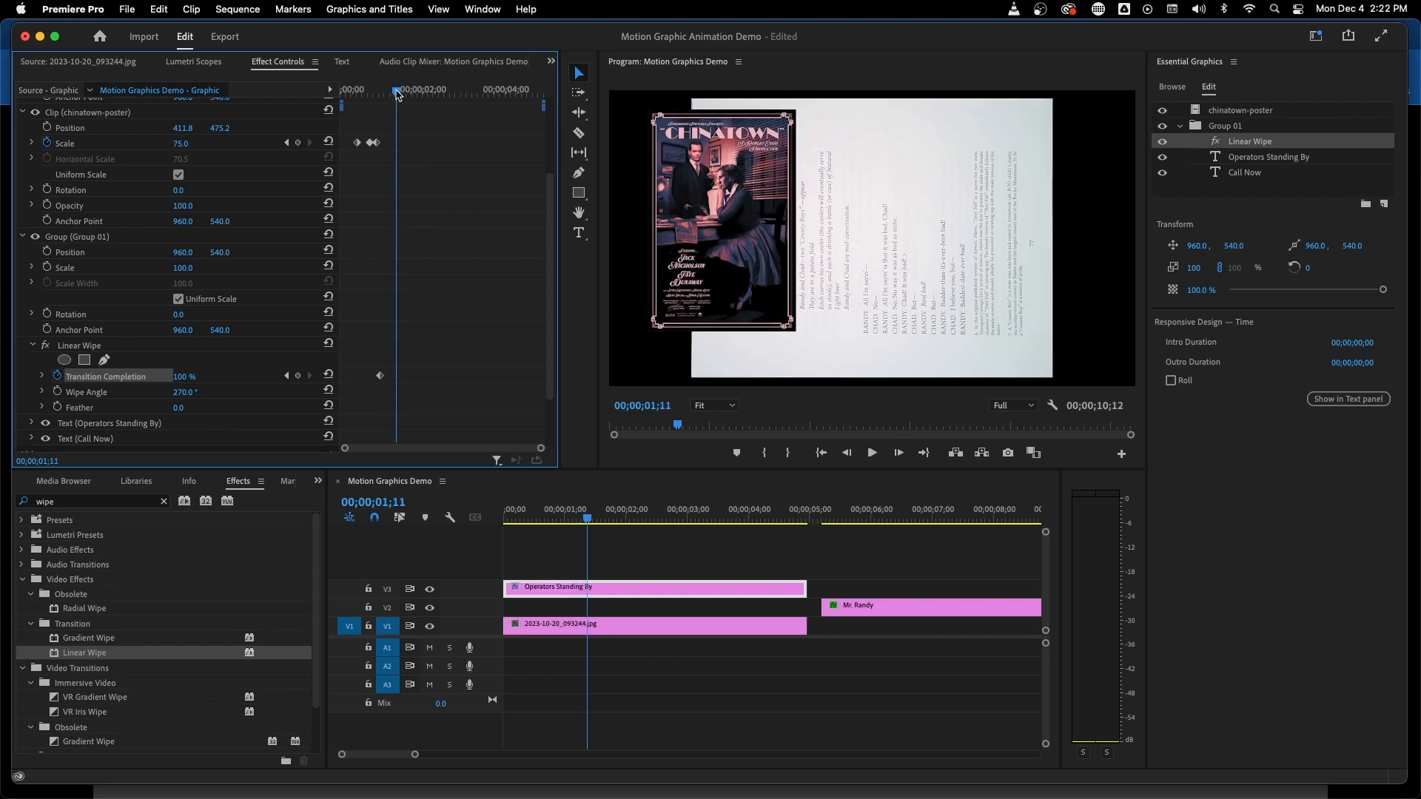
pyautogui.moveTo(183, 378); pyautogui.dragTo(106, 378)
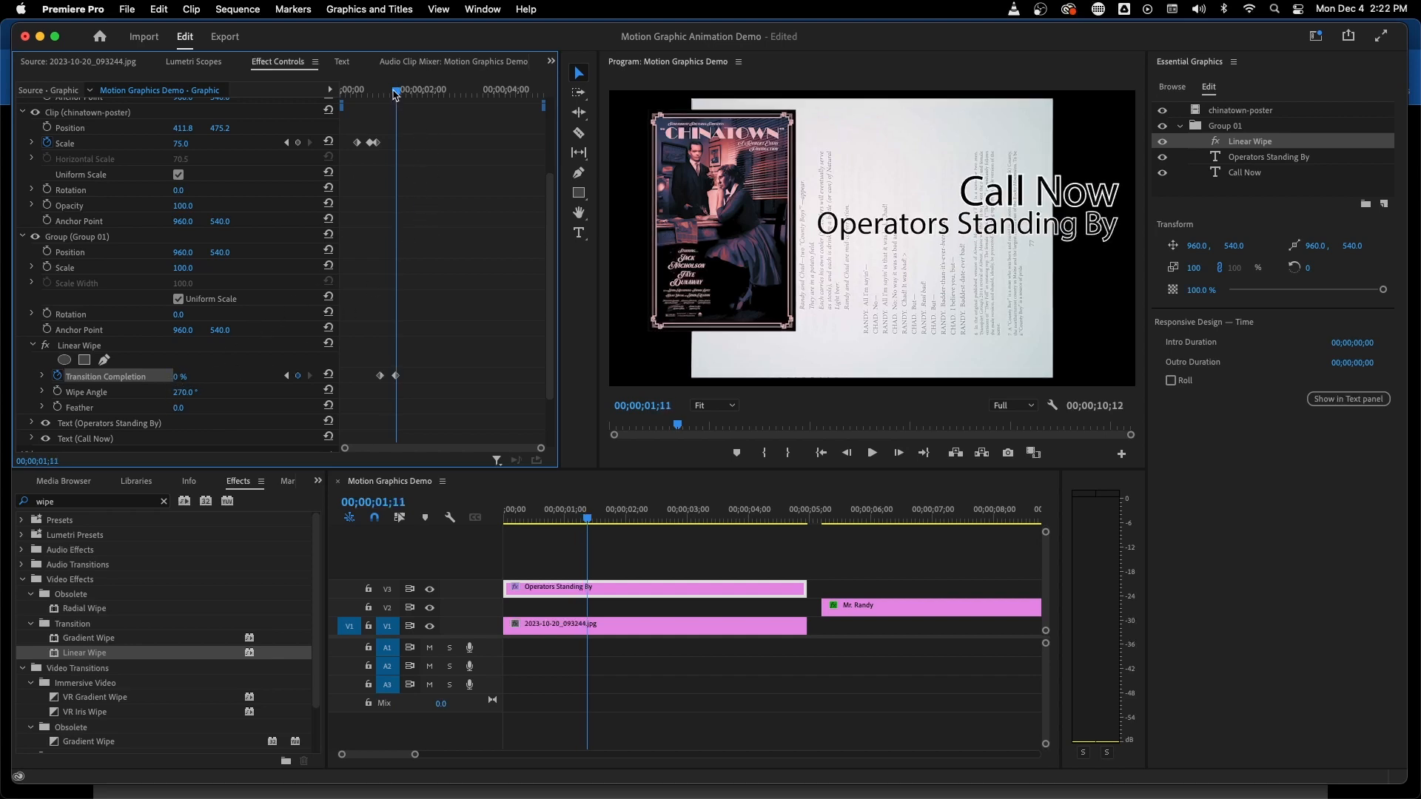
pyautogui.moveTo(395, 93)
pyautogui.mouseDown()
pyautogui.moveTo(349, 98)
pyautogui.moveTo(399, 104)
pyautogui.mouseUp()
pyautogui.moveTo(403, 97); pyautogui.dragTo(396, 97)
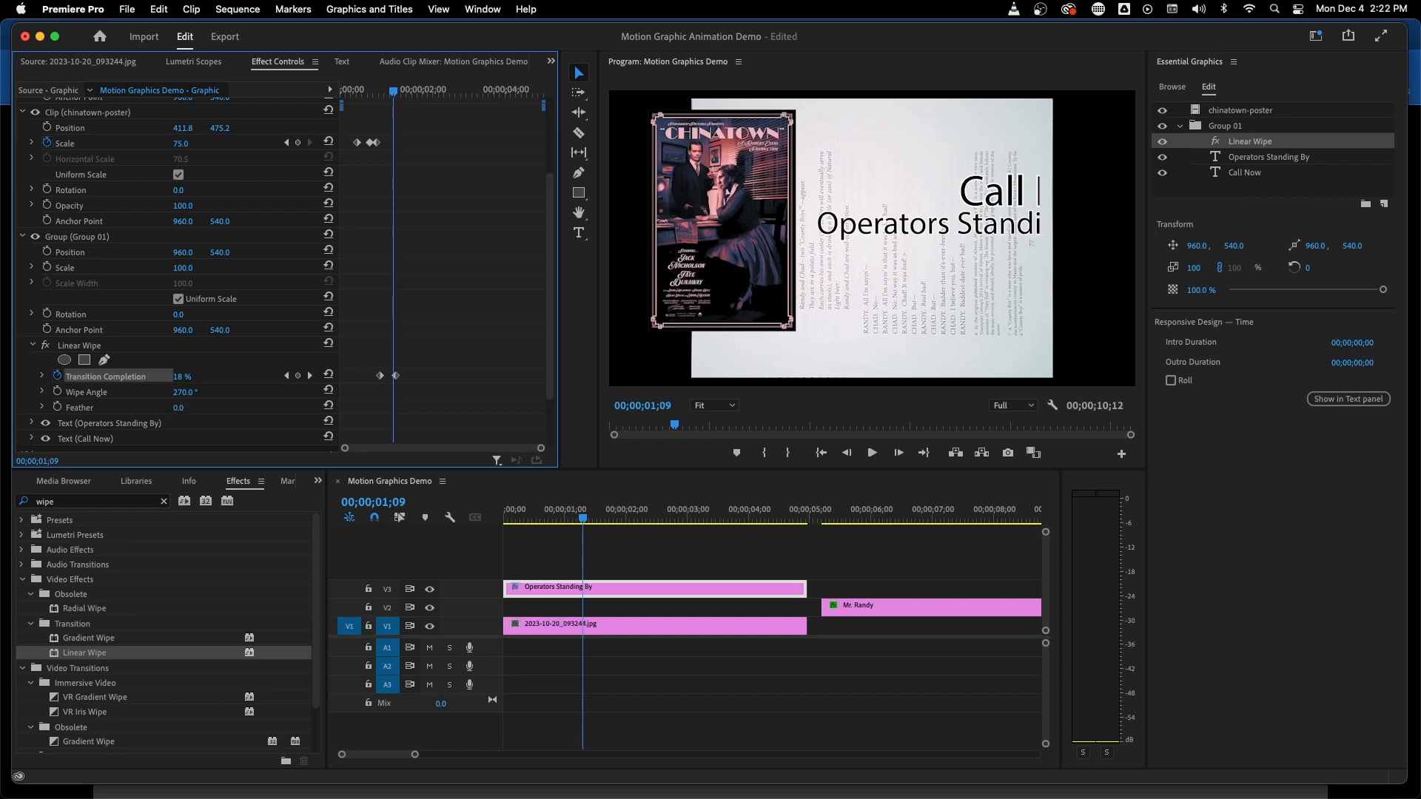
# Set the Linear Wipe's feather to 42 and play back the animation from near the start
pyautogui.moveTo(178, 408); pyautogui.dragTo(190, 408)
pyautogui.click(101, 408)
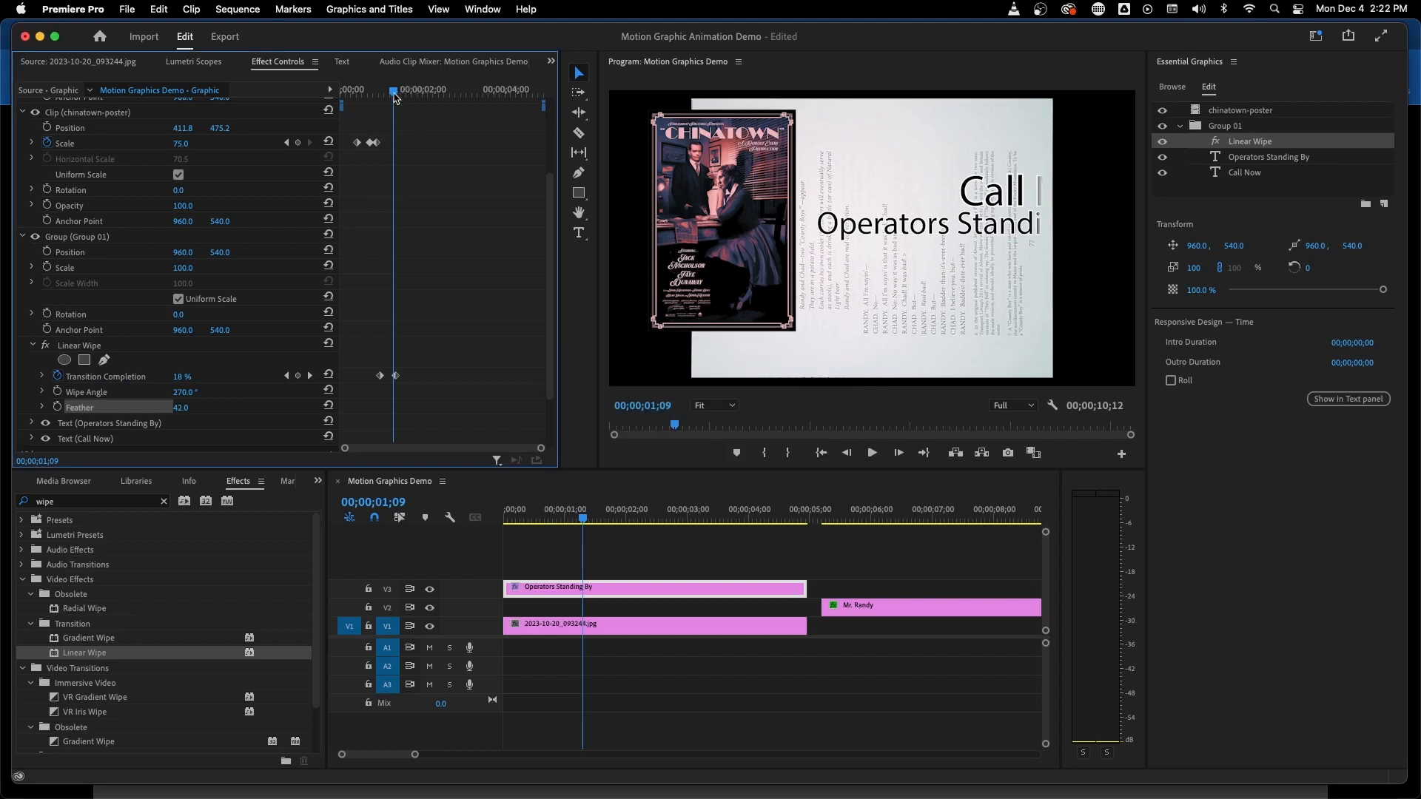
pyautogui.moveTo(394, 92); pyautogui.dragTo(349, 111)
pyautogui.press('space')
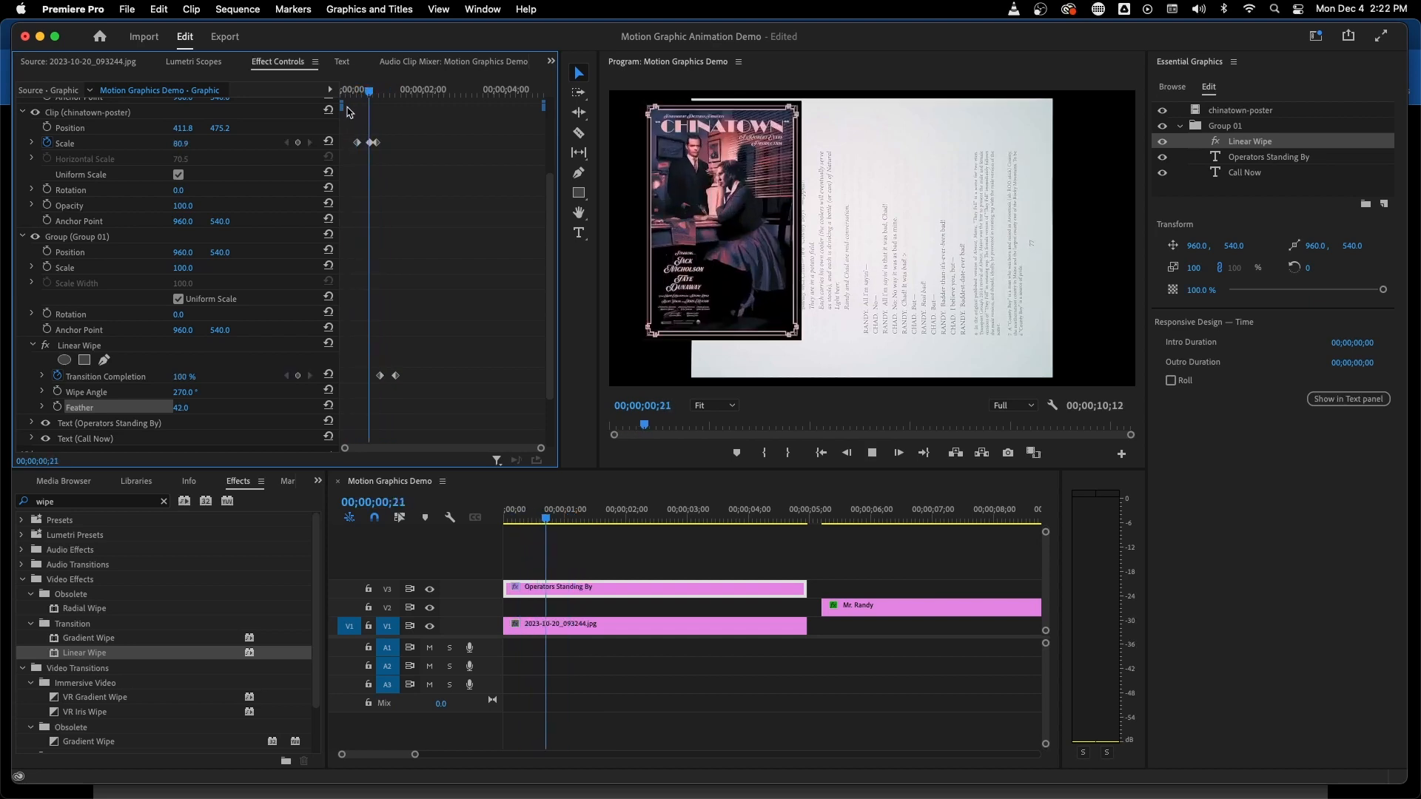
pyautogui.press('space')
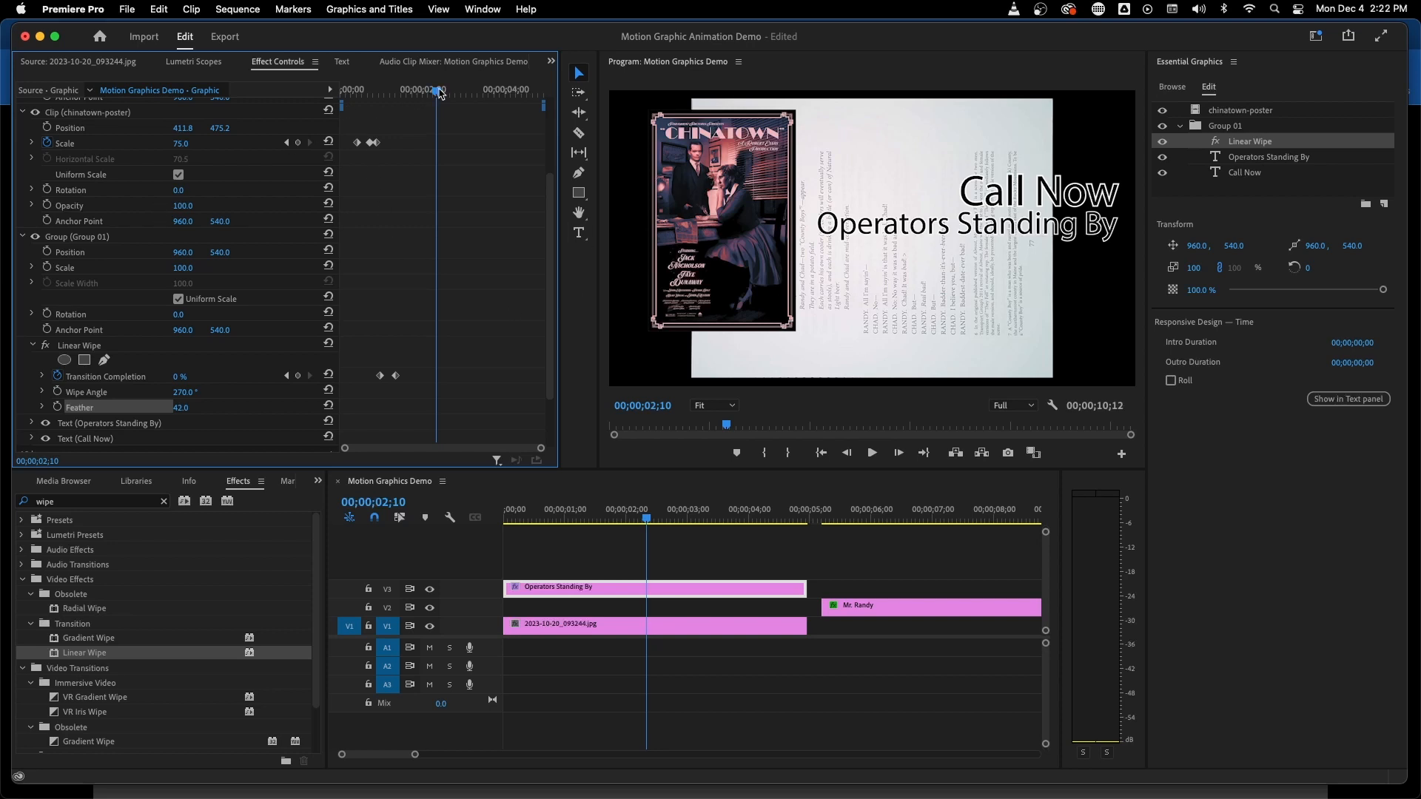
# Examine the opacity controls of the whole graphic and of the poster layer
pyautogui.moveTo(439, 93); pyautogui.dragTo(365, 95)
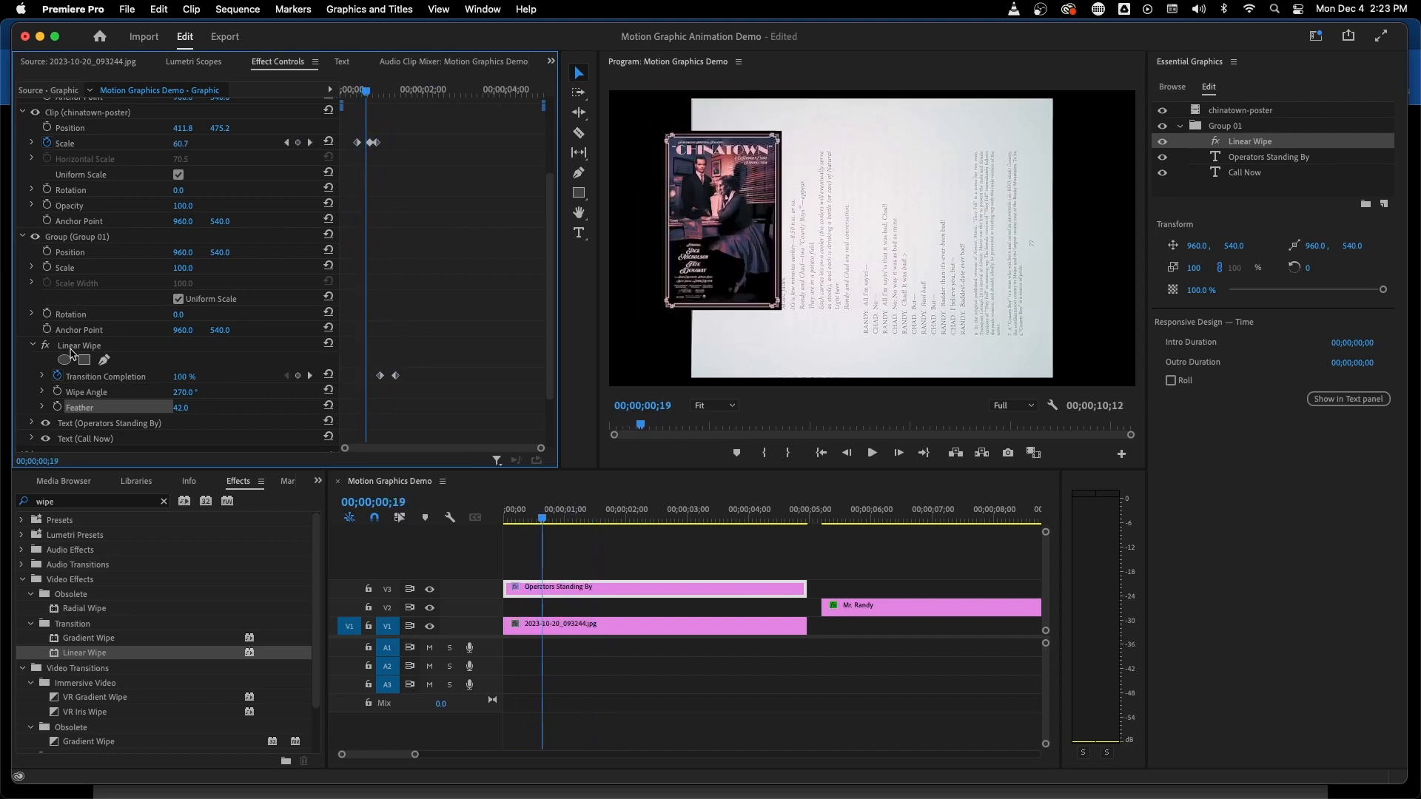
pyautogui.scroll(-5, 72, 353)
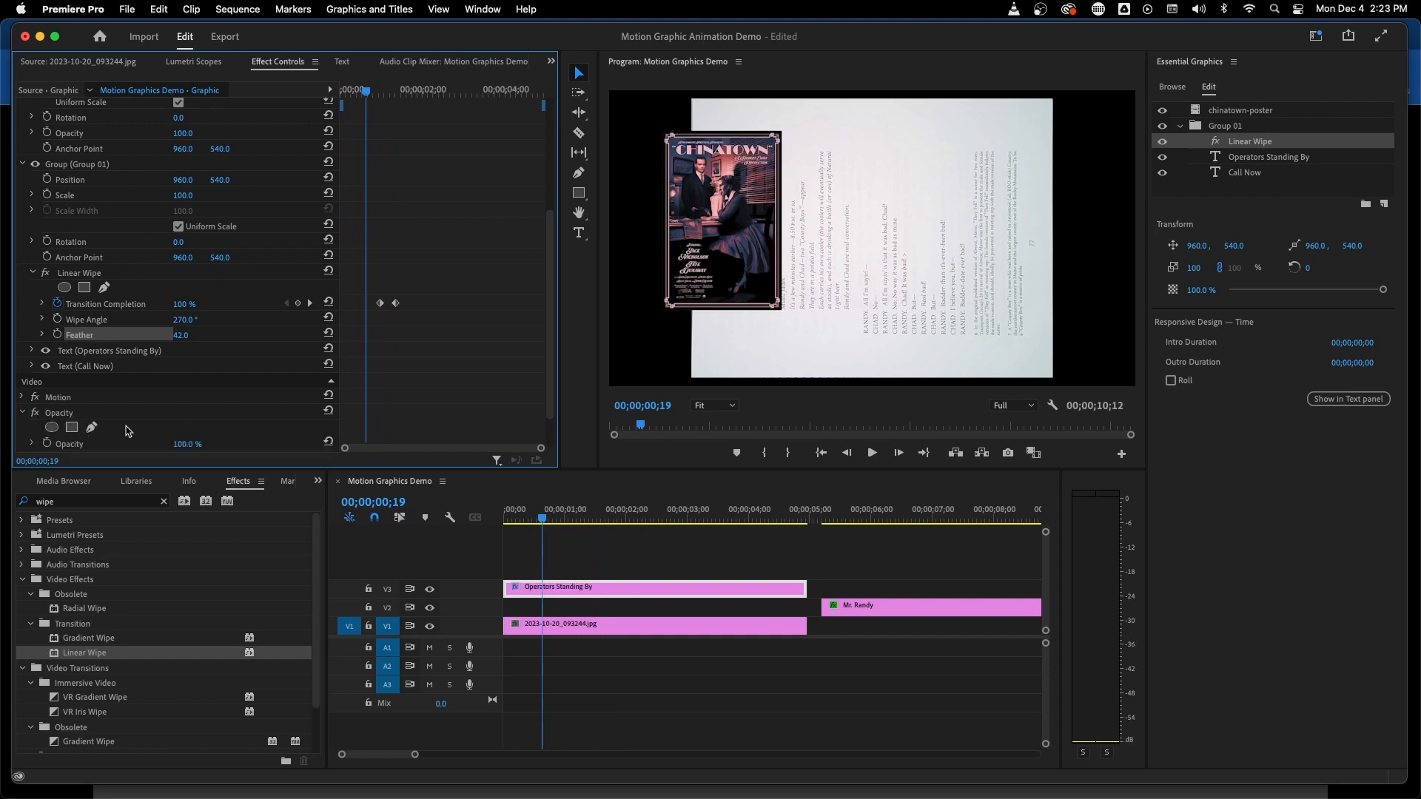
pyautogui.click(22, 413)
pyautogui.scroll(-3, 59, 440)
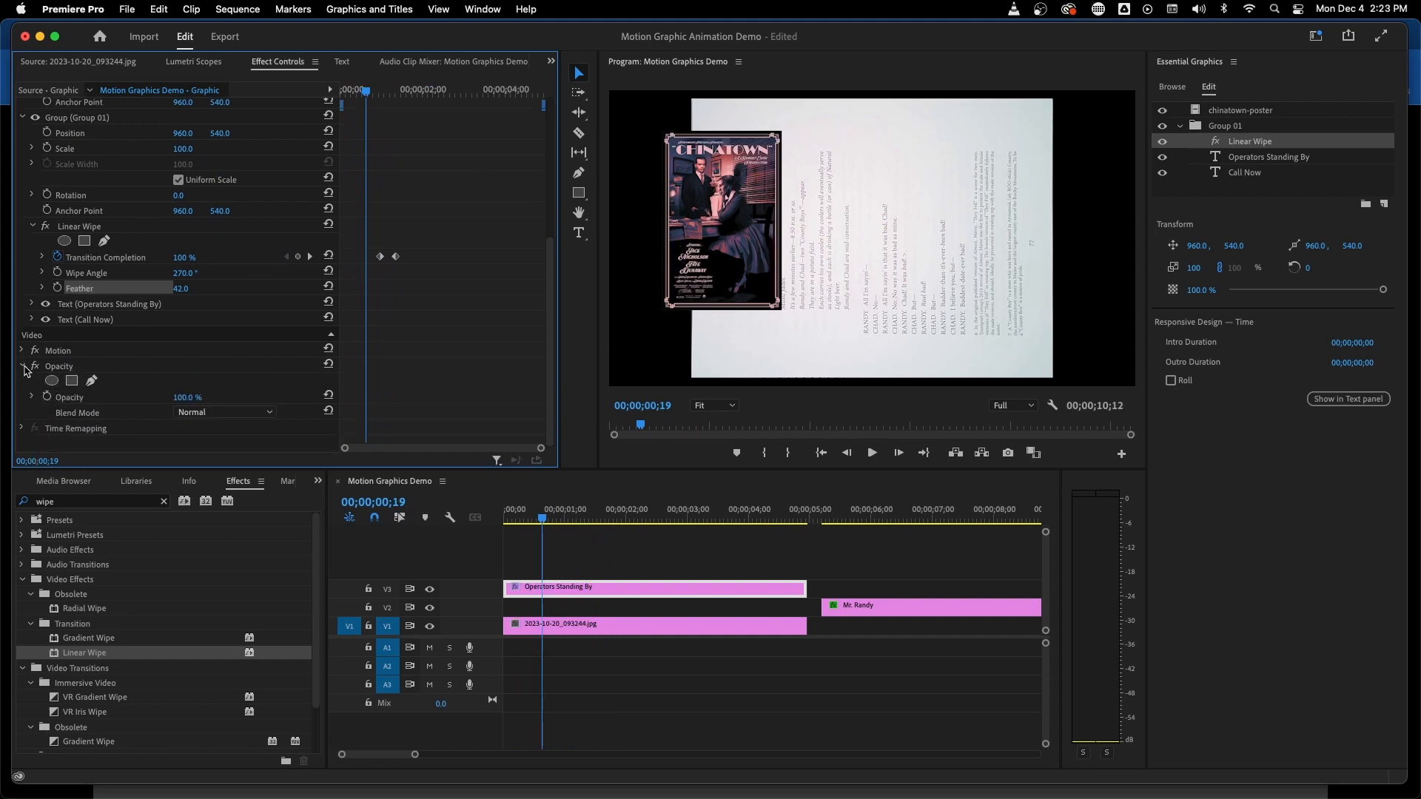
pyautogui.scroll(15, 54, 397)
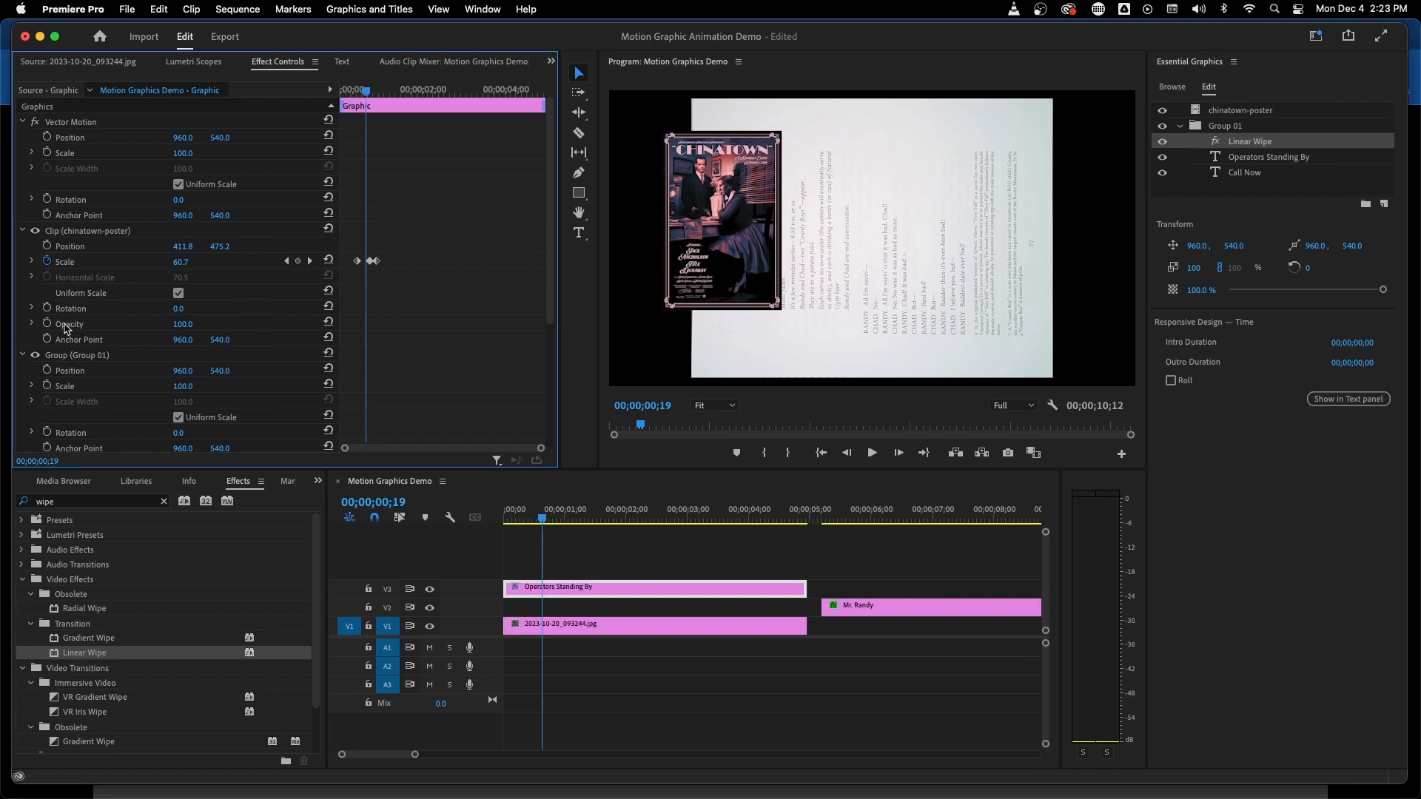
pyautogui.moveTo(183, 324)
pyautogui.mouseDown()
pyautogui.moveTo(125, 325)
pyautogui.moveTo(185, 324)
pyautogui.mouseUp()
pyautogui.scroll(-8, 52, 275)
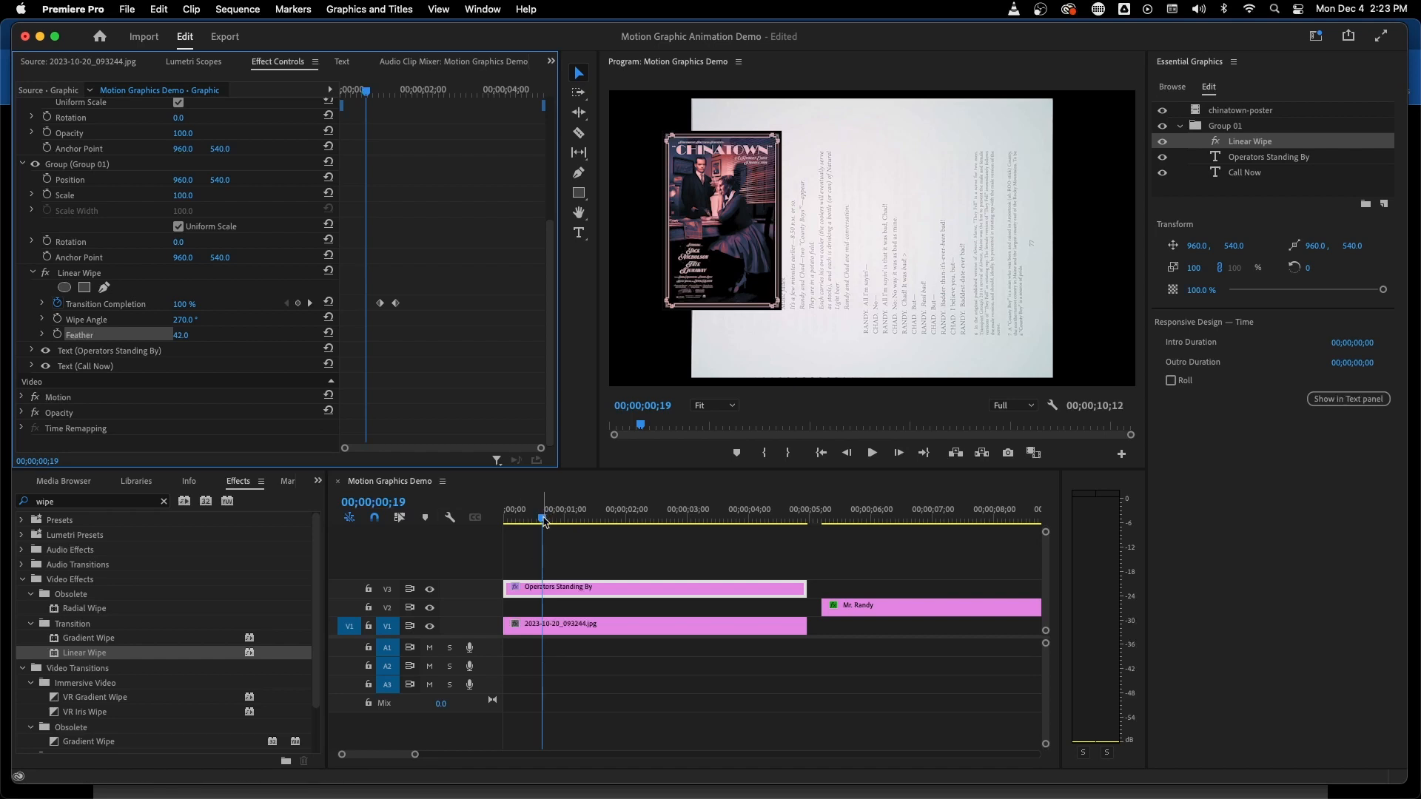
# Position the playhead at 00;00;04;18 and add a 100% opacity keyframe for the whole graphic clip
pyautogui.moveTo(545, 523); pyautogui.dragTo(637, 530)
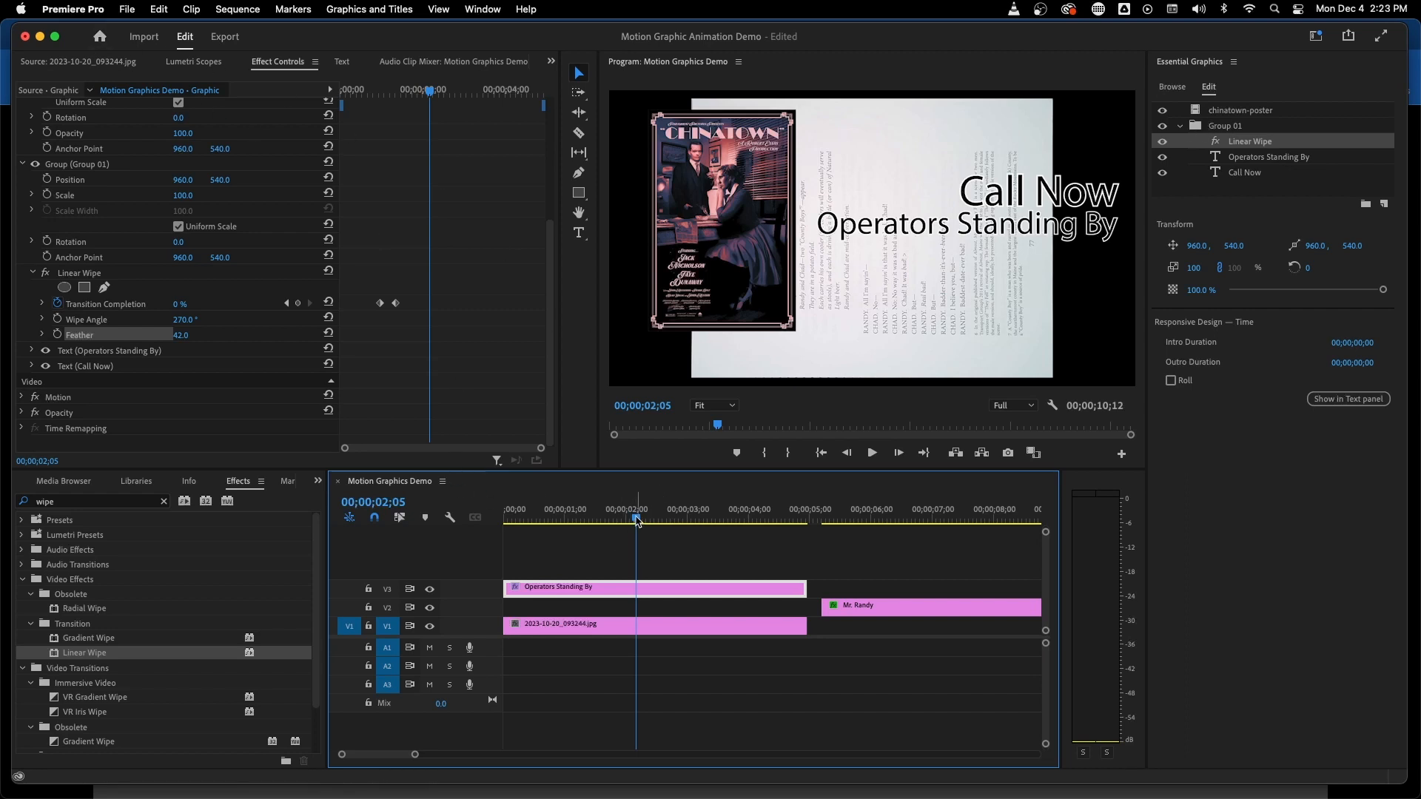
pyautogui.moveTo(636, 518)
pyautogui.mouseDown()
pyautogui.moveTo(804, 520)
pyautogui.moveTo(662, 517)
pyautogui.mouseUp()
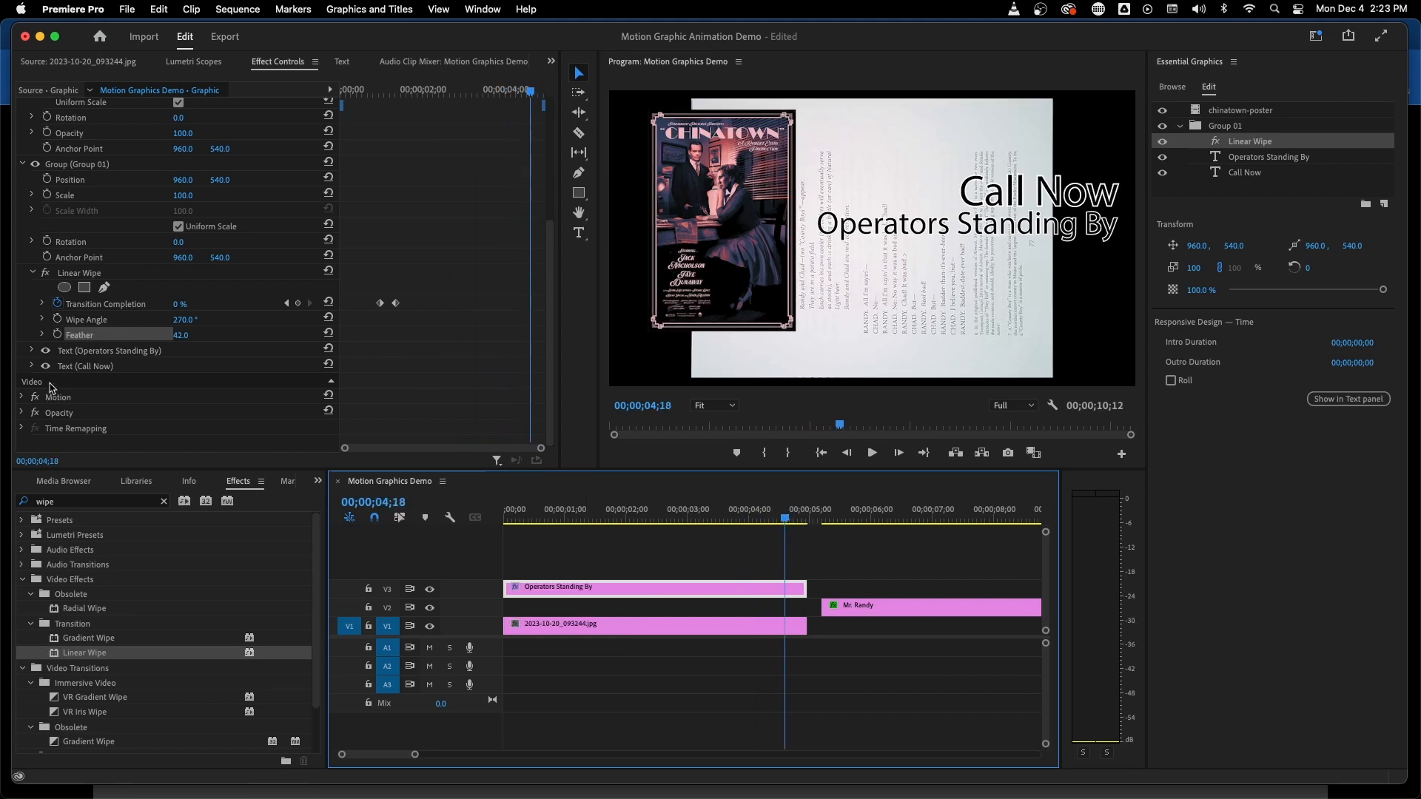
pyautogui.click(22, 412)
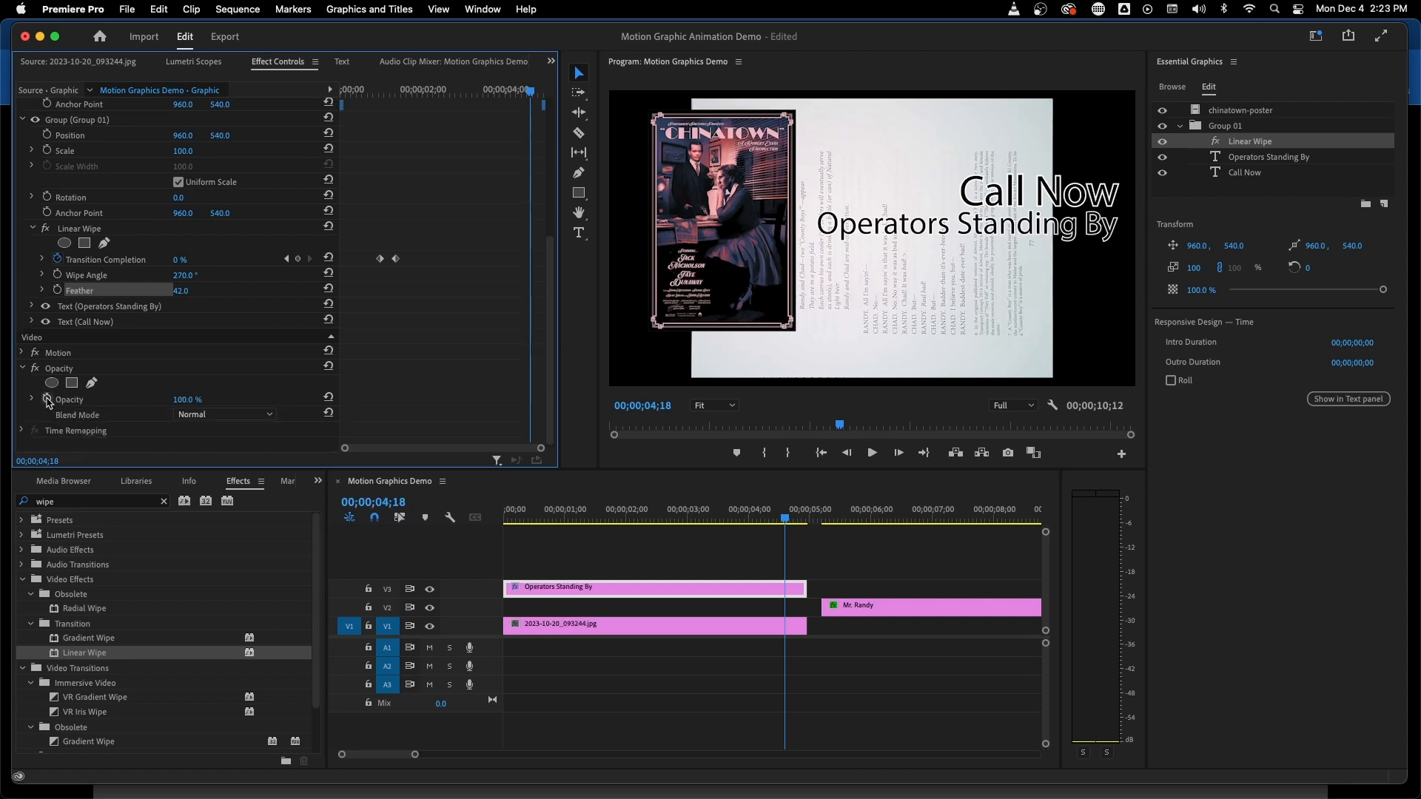
pyautogui.click(47, 399)
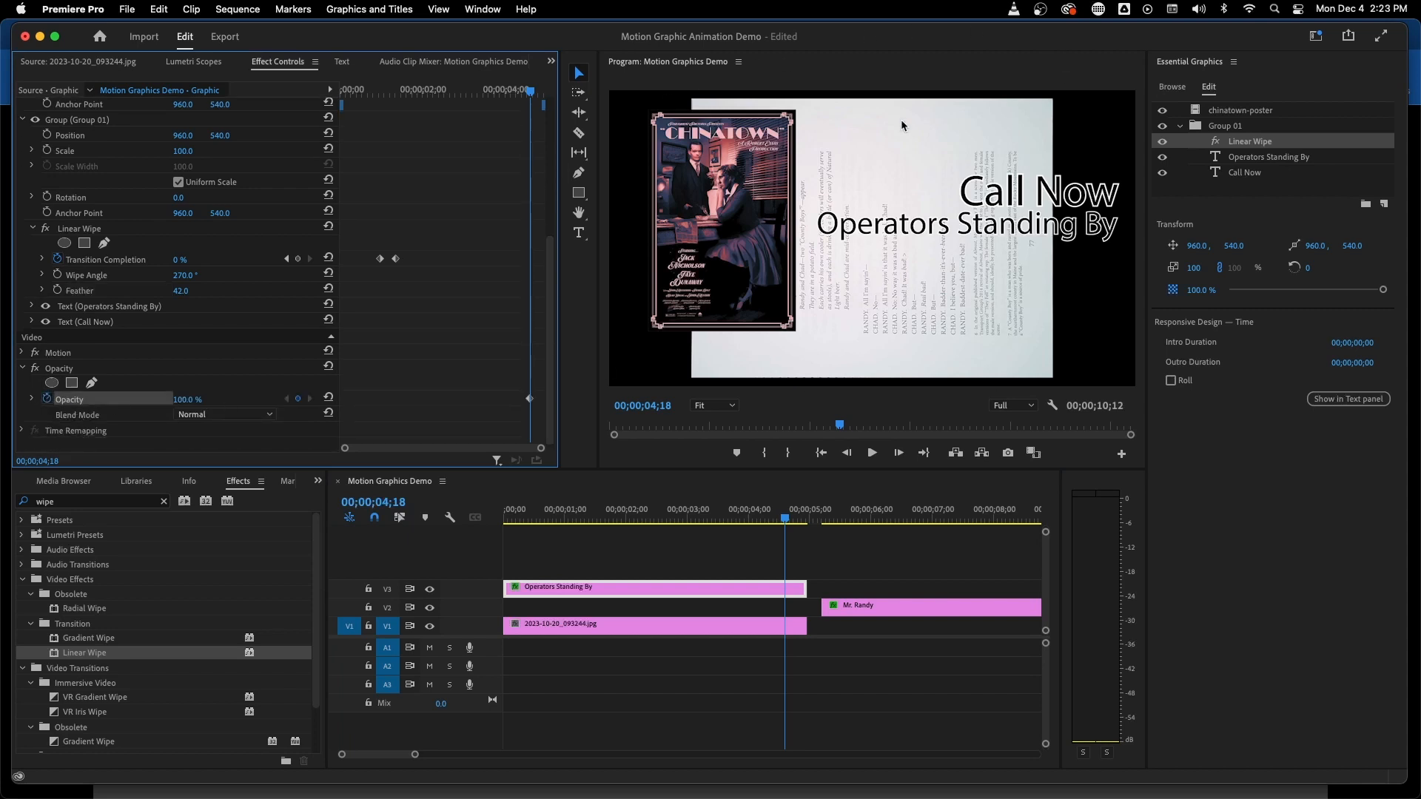
# Add a 0% opacity keyframe for the whole graphic clip at 00;00;04;28
pyautogui.click(536, 90)
pyautogui.moveTo(538, 95); pyautogui.dragTo(547, 94)
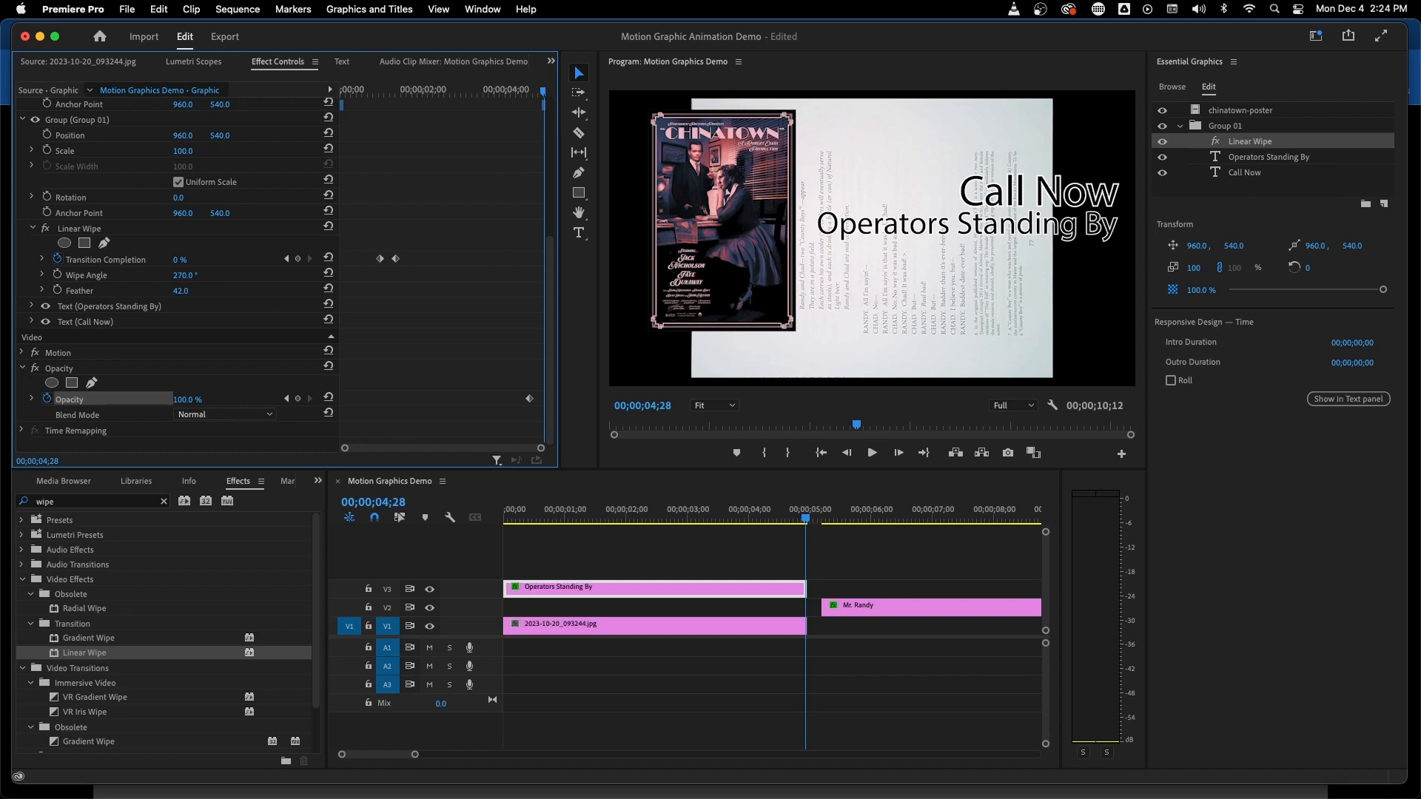
pyautogui.moveTo(187, 400); pyautogui.dragTo(111, 400)
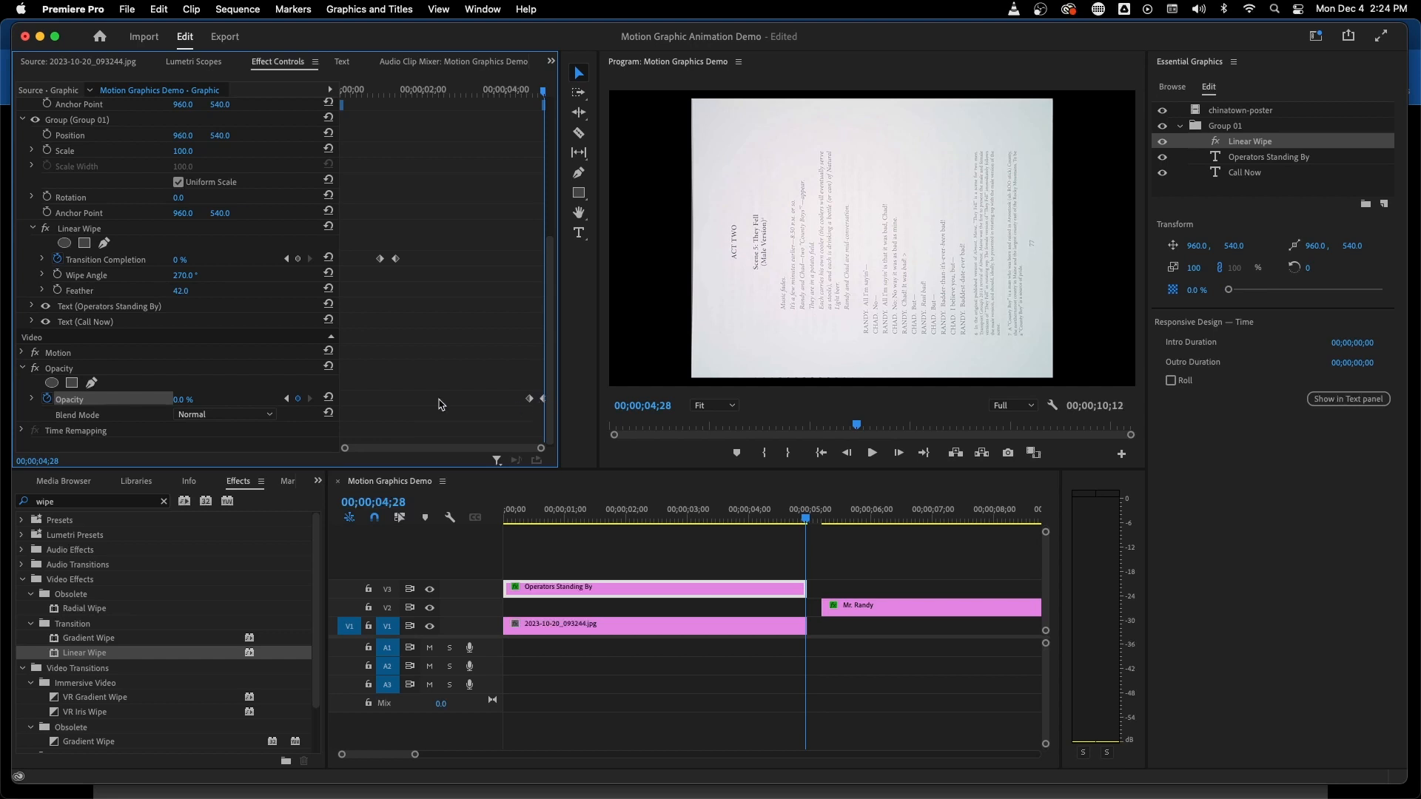
# Play back the sequence from the beginning past the fade-out and into the second graphic
pyautogui.click(517, 93)
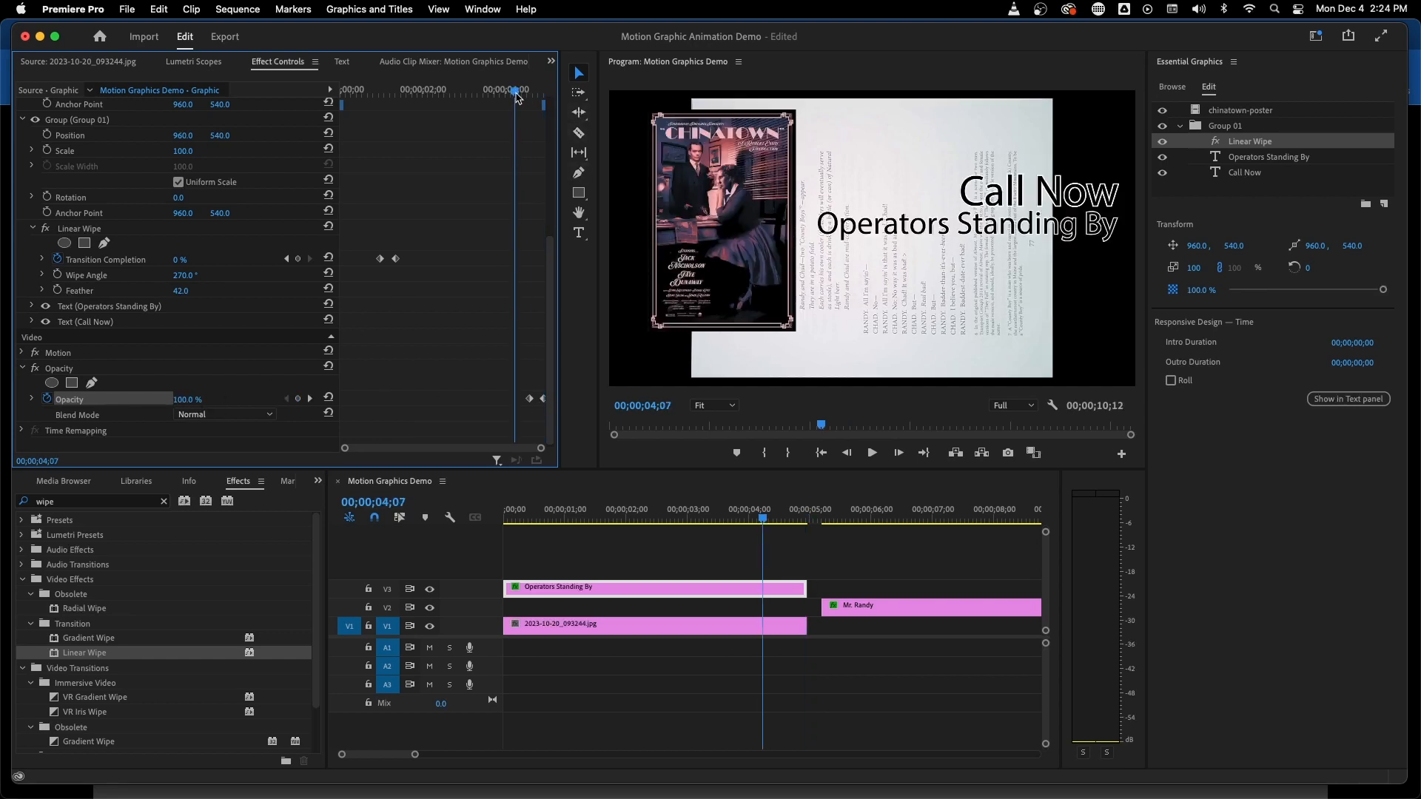
pyautogui.moveTo(517, 93); pyautogui.dragTo(342, 92)
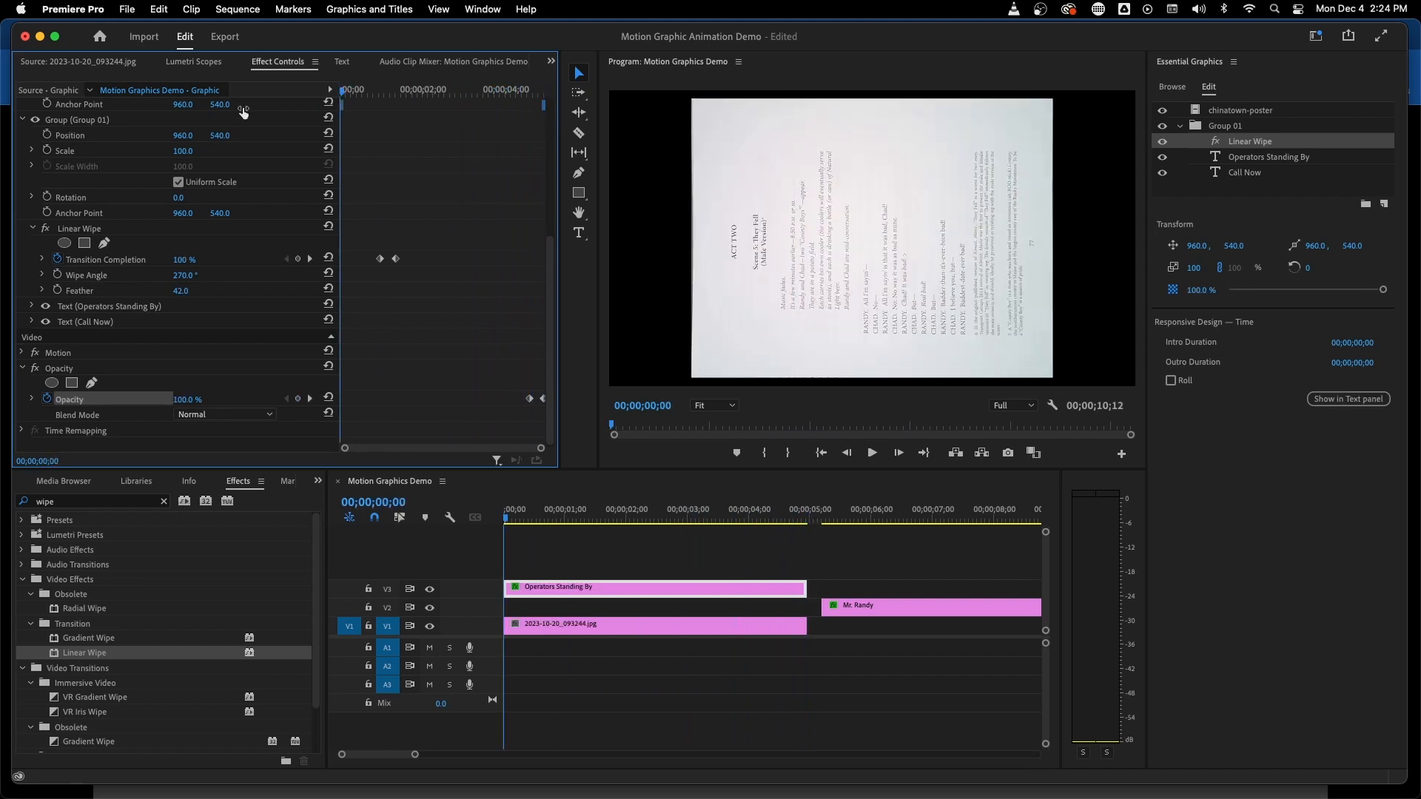
pyautogui.press('space')
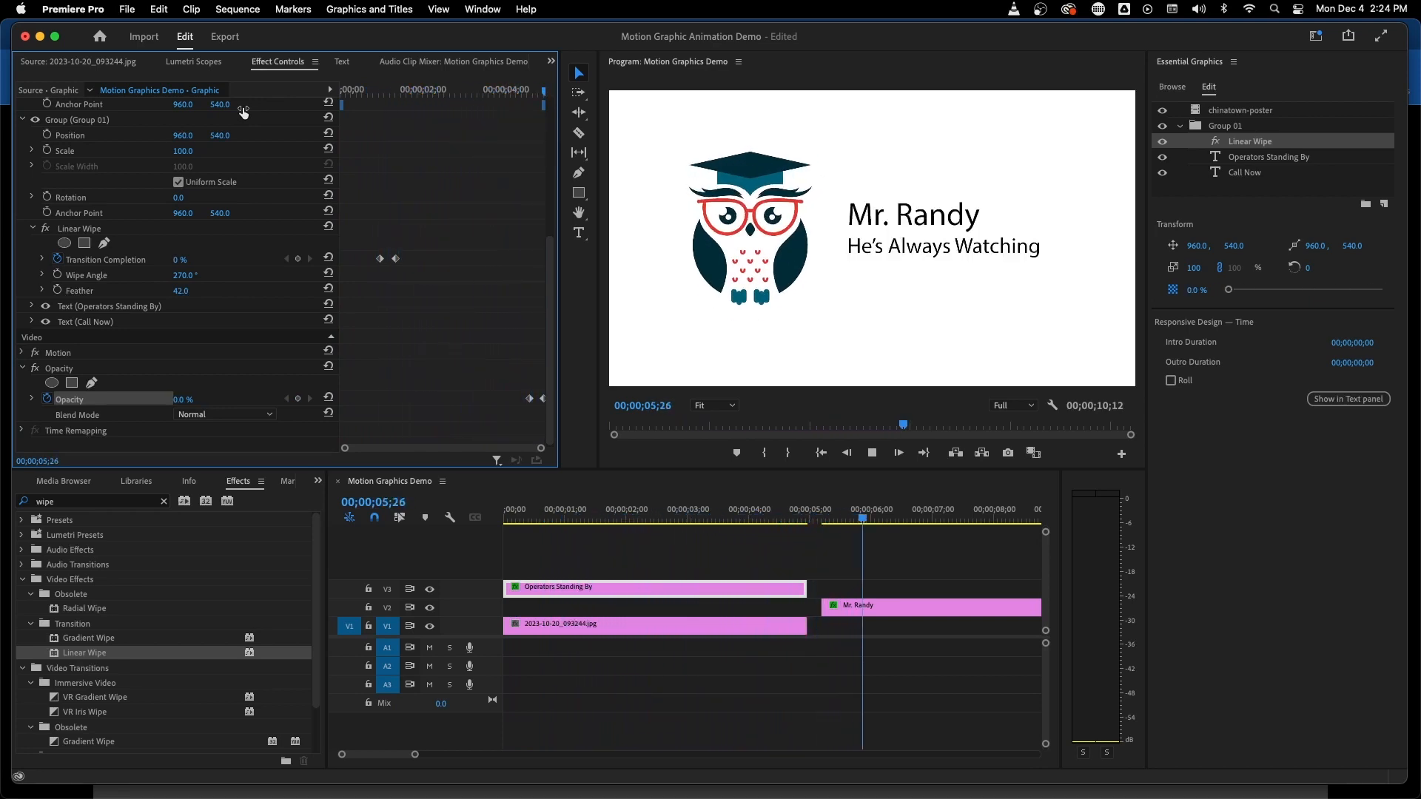
pyautogui.press('space')
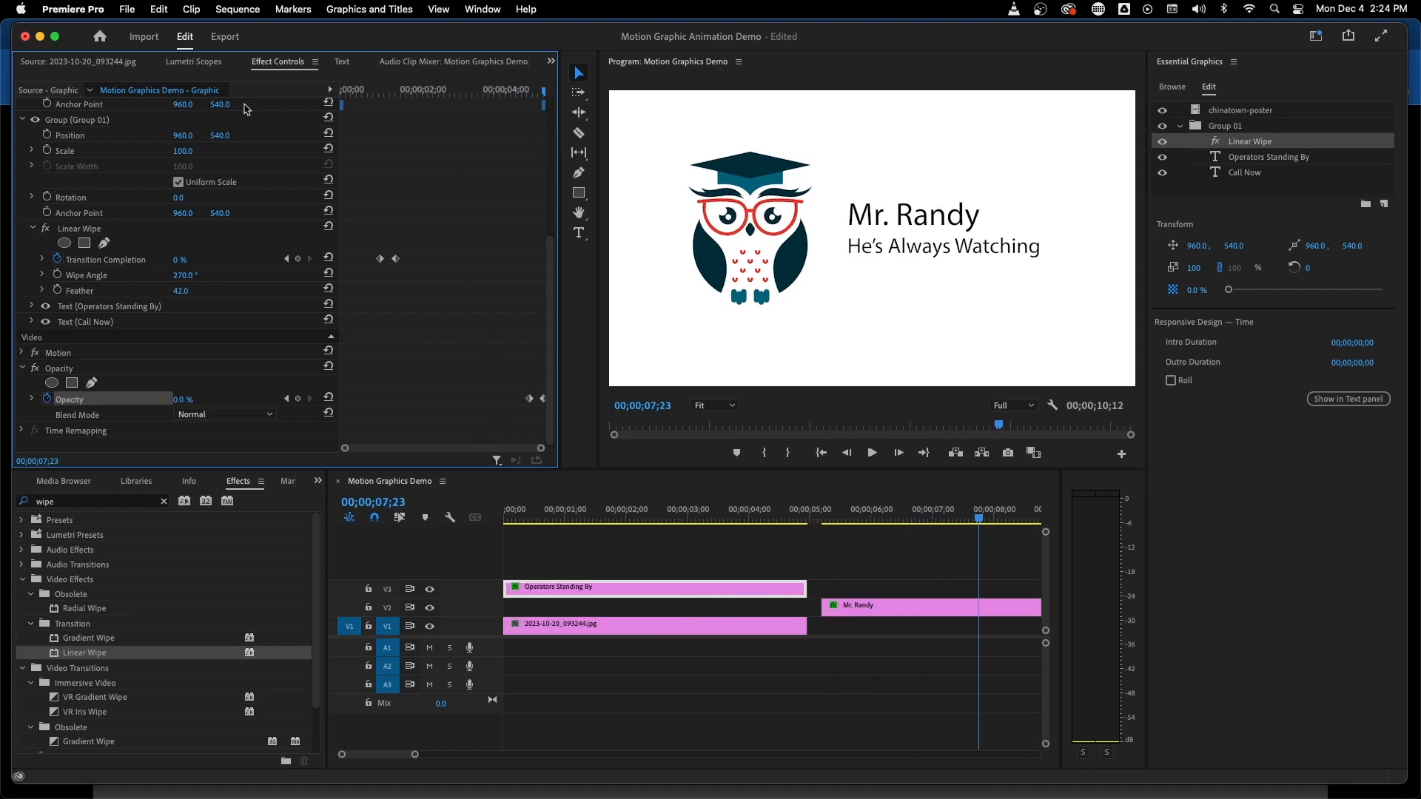